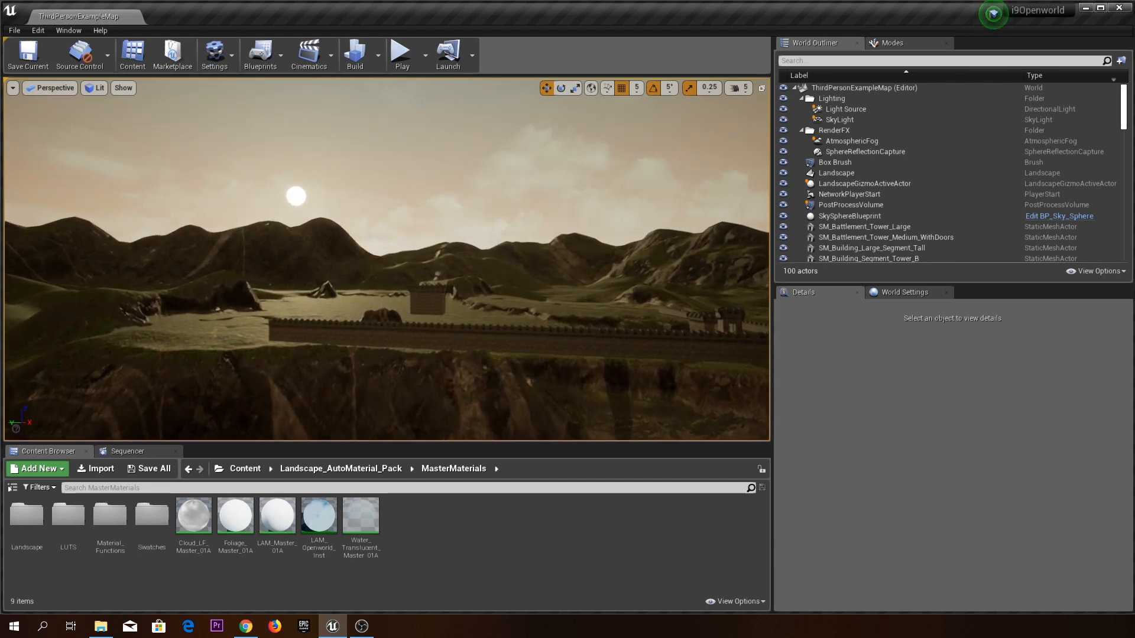
Examine the example map's castle walls, cliffs, meadow and trees, including a close view of a tree trunk.
{"action": "key", "text": "w"}
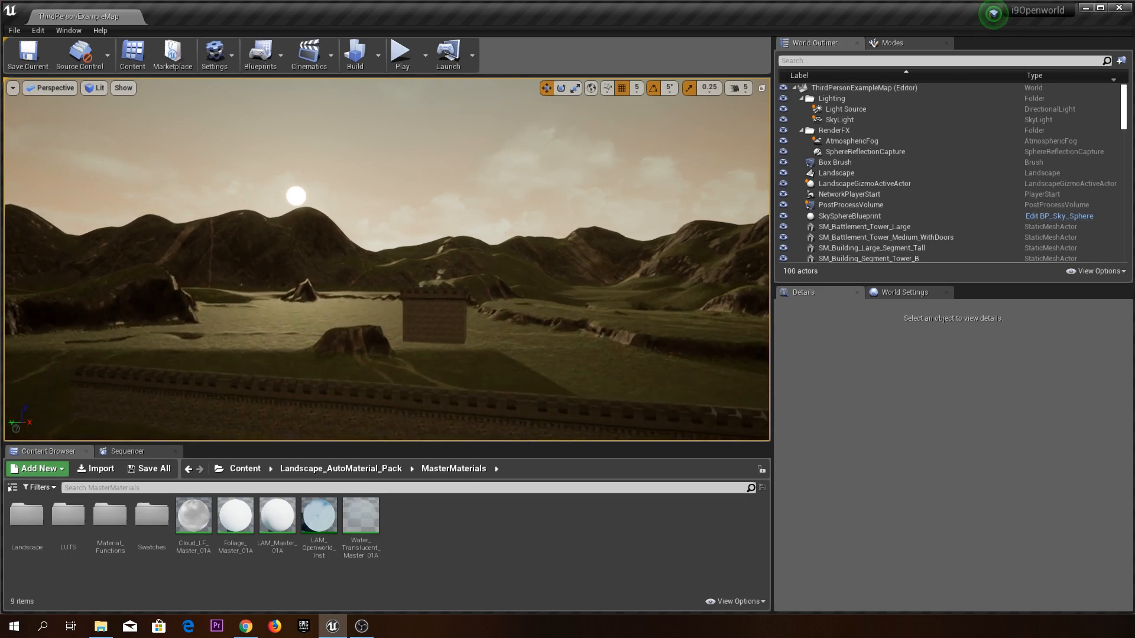
{"action": "right_click_drag", "start_coordinate": [387, 259], "coordinate": [452, 275]}
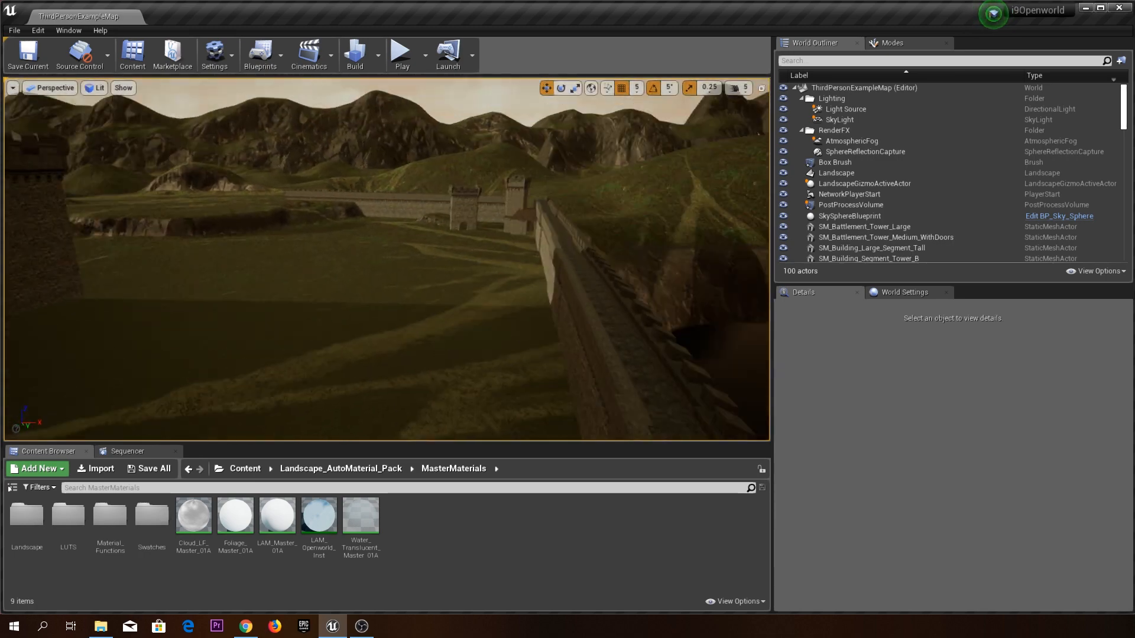
{"action": "right_click_drag", "start_coordinate": [452, 274], "coordinate": [408, 273]}
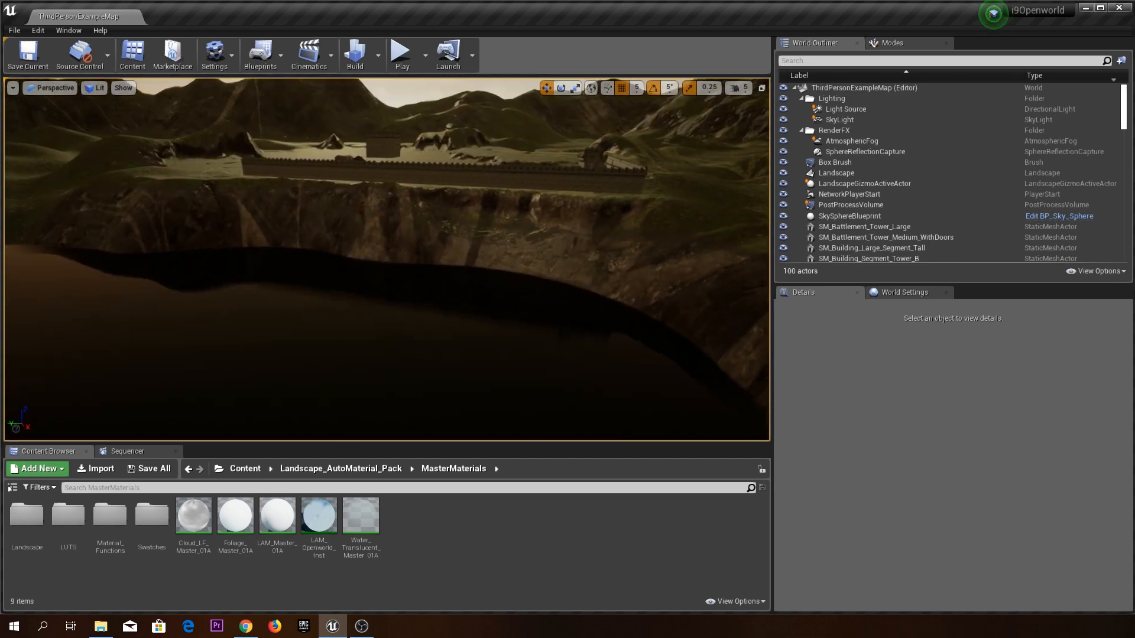
{"action": "right_click_drag", "start_coordinate": [407, 266], "coordinate": [333, 266]}
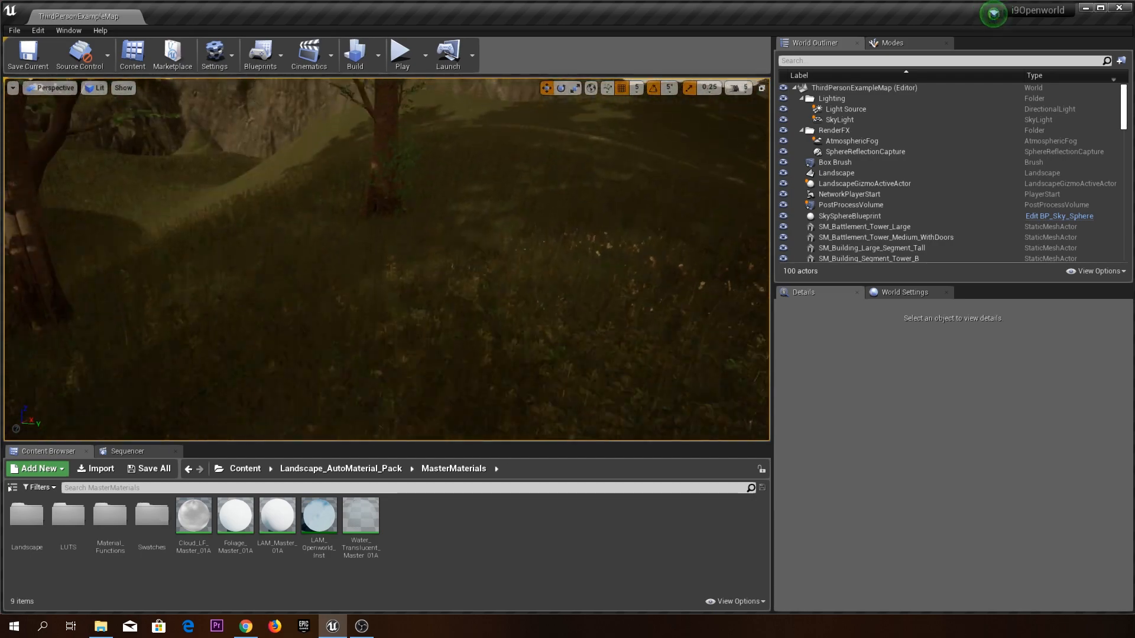
{"action": "key", "text": "e"}
{"action": "key", "text": "d"}
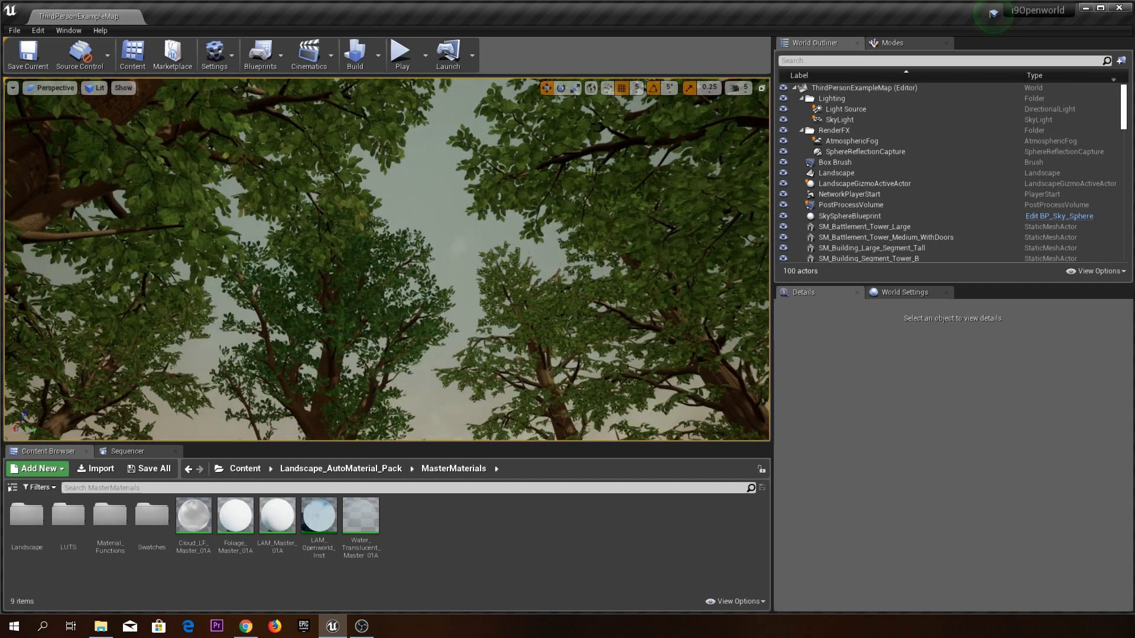
{"action": "right_click_drag", "start_coordinate": [387, 260], "coordinate": [275, 325]}
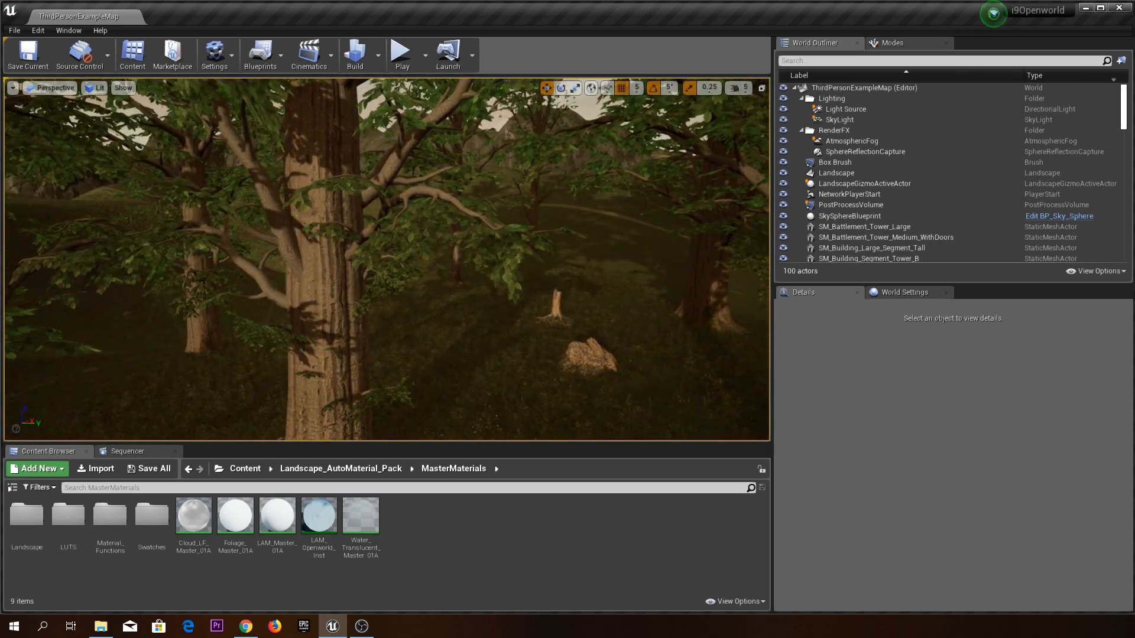
{"action": "right_click_drag", "start_coordinate": [387, 260], "coordinate": [426, 278]}
{"action": "key", "text": "w"}
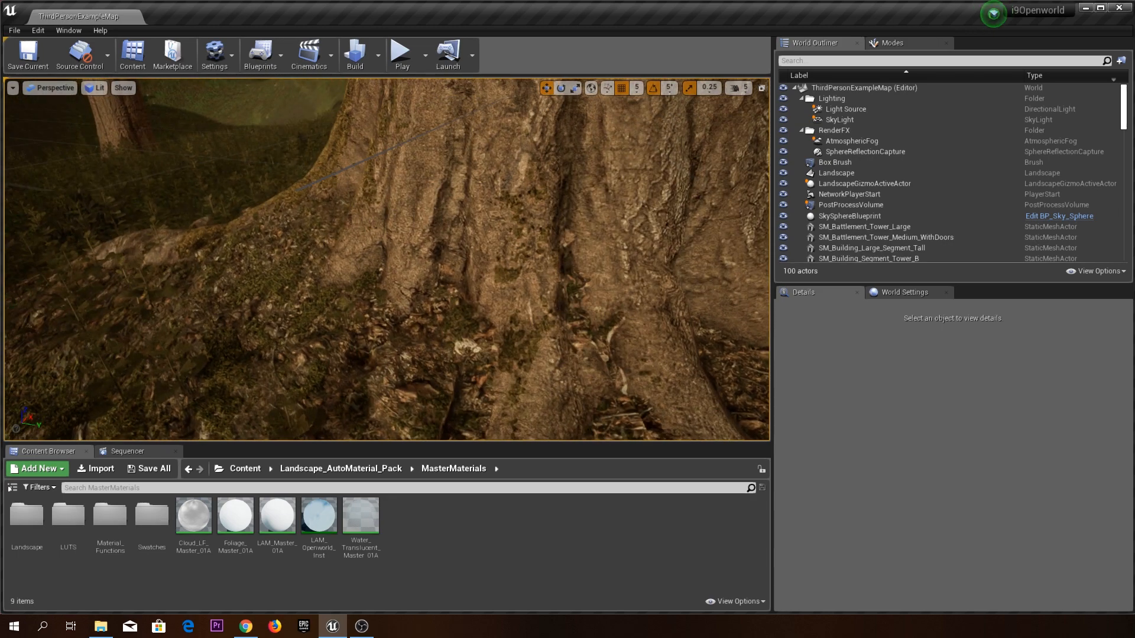
{"action": "key", "text": "1"}
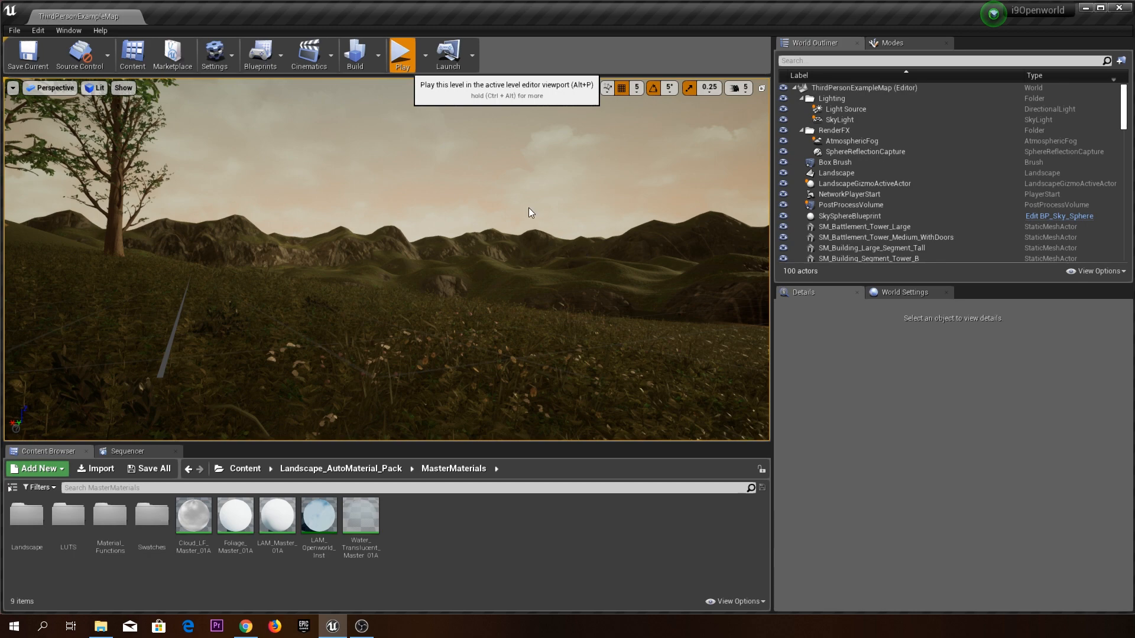
Play the level in the editor, run the character through the meadow, and stop the play session.
{"action": "key", "text": "alt+p"}
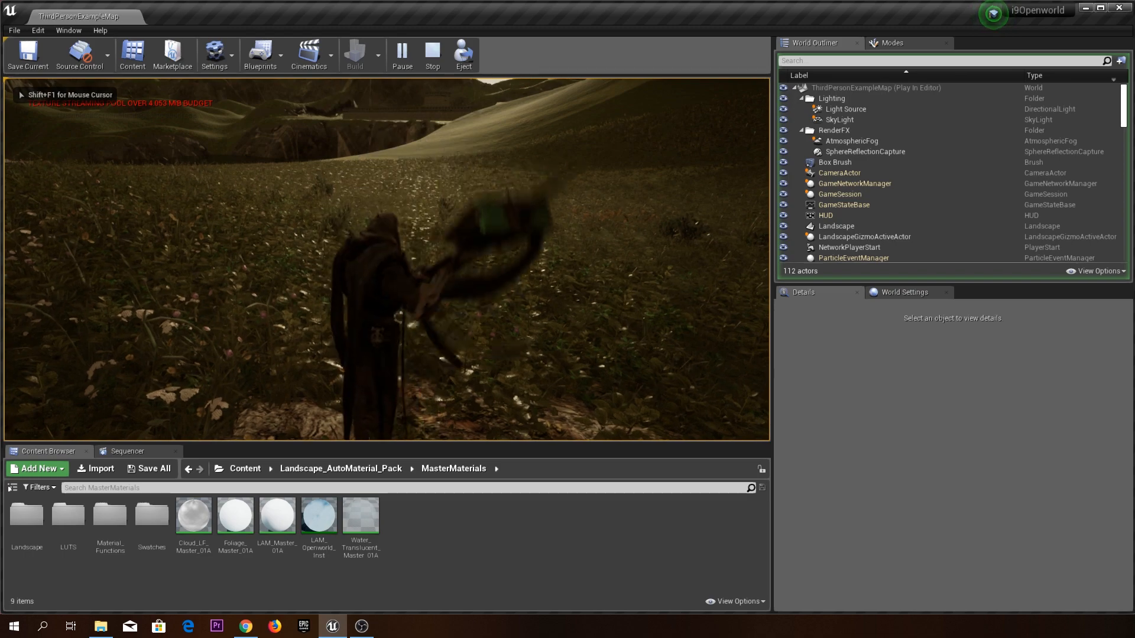
{"action": "key", "text": "w"}
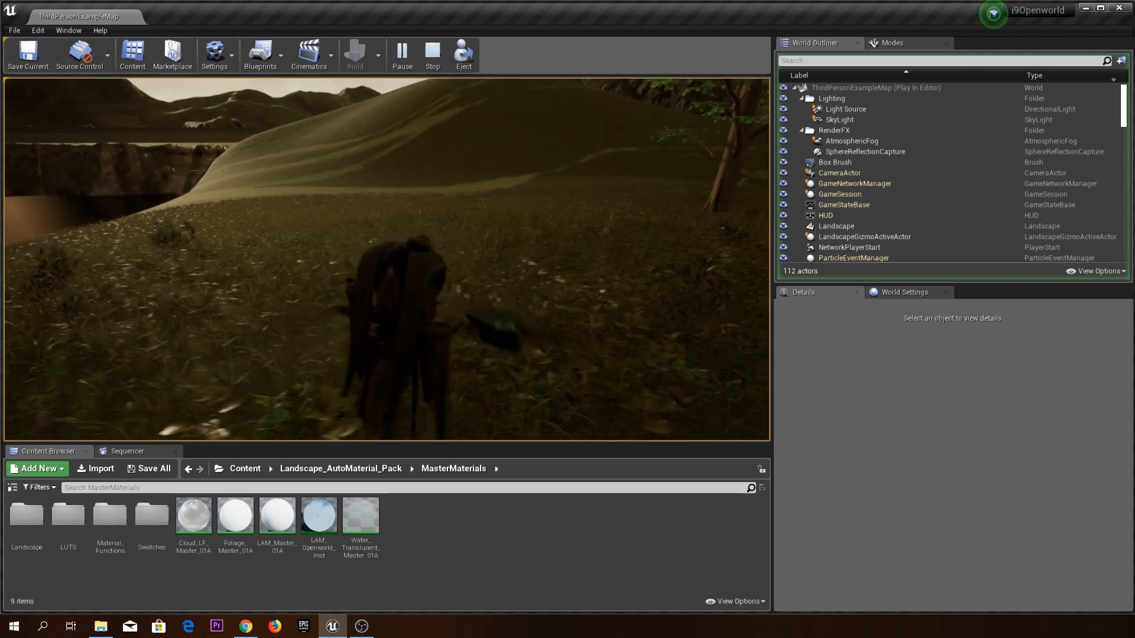
{"action": "key", "text": "Escape"}
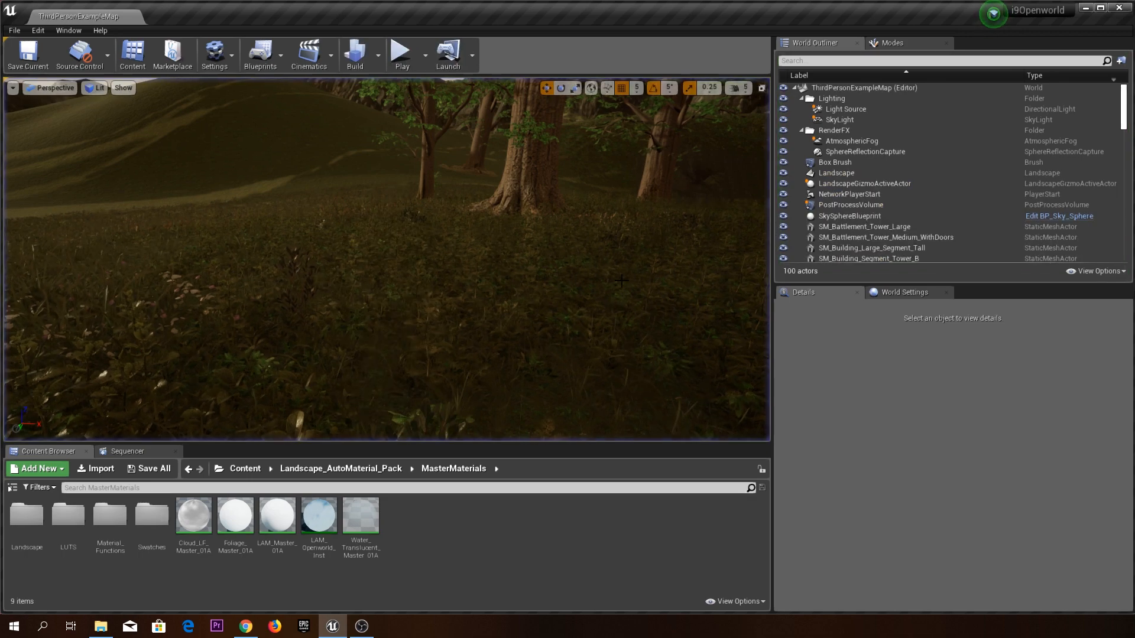
Create a new level from the Empty Level template.
{"action": "left_click", "coordinate": [14, 30]}
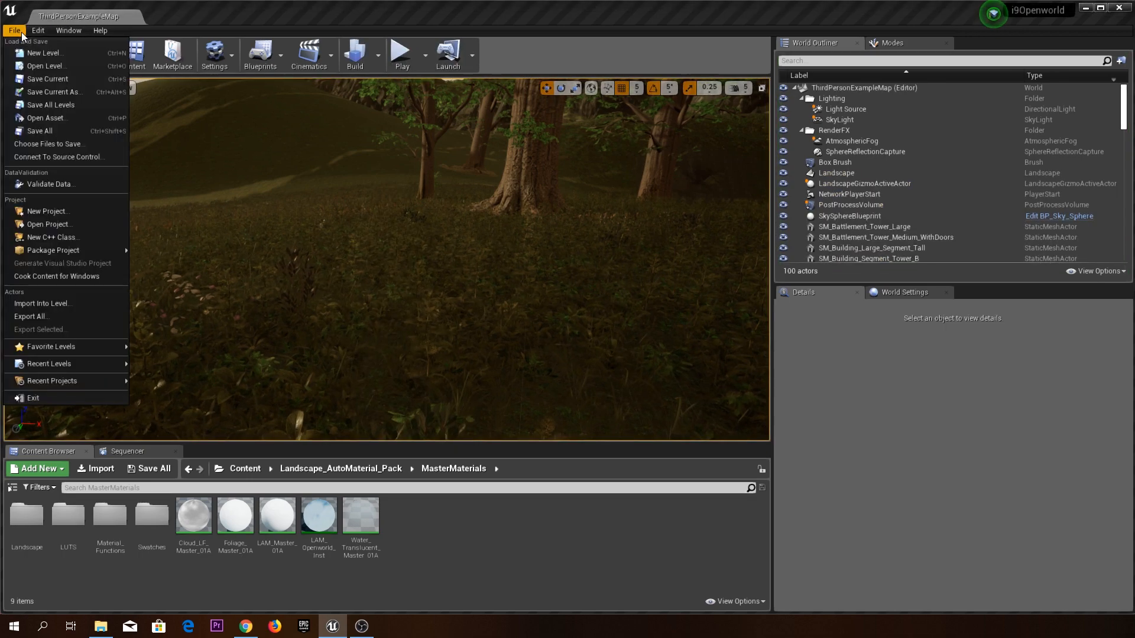
{"action": "mouse_move", "coordinate": [37, 30]}
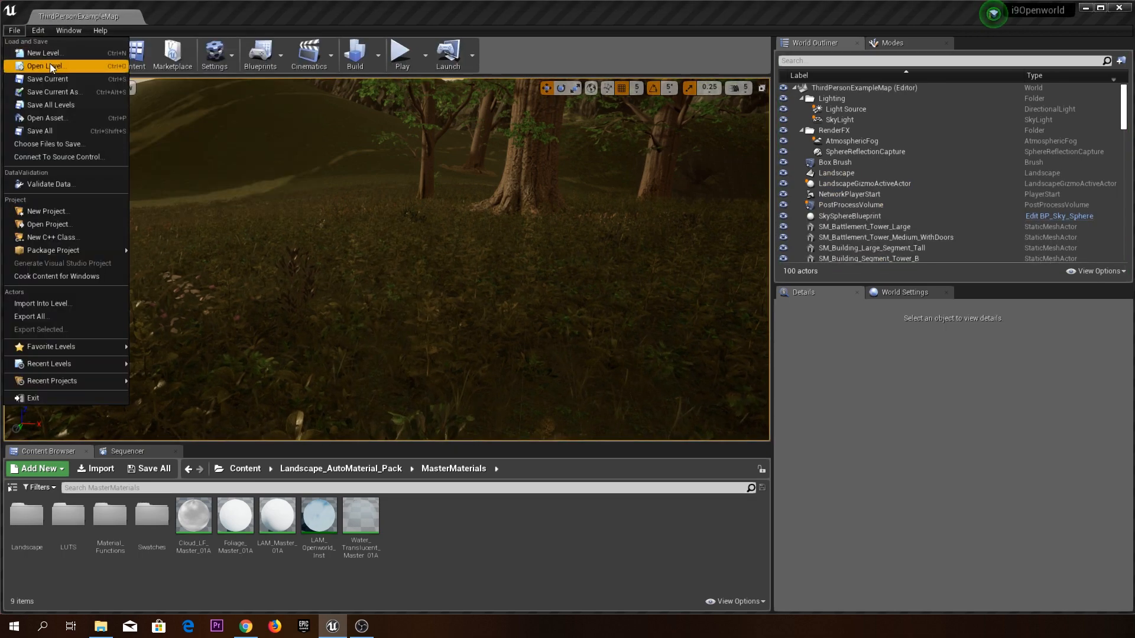
{"action": "left_click", "coordinate": [41, 53]}
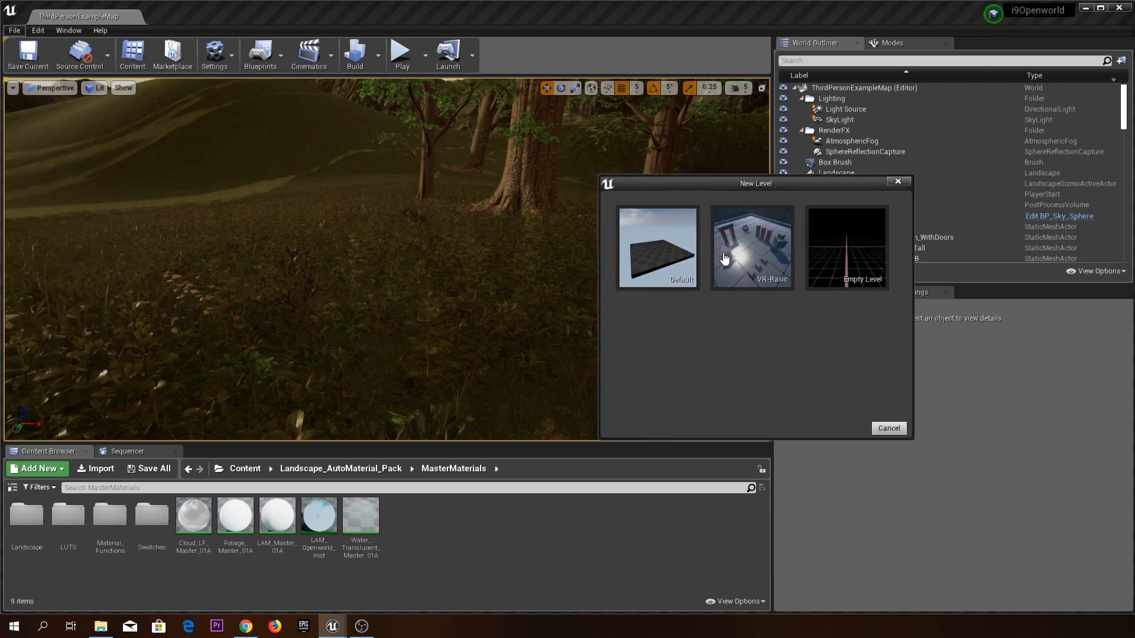
{"action": "left_click", "coordinate": [820, 254]}
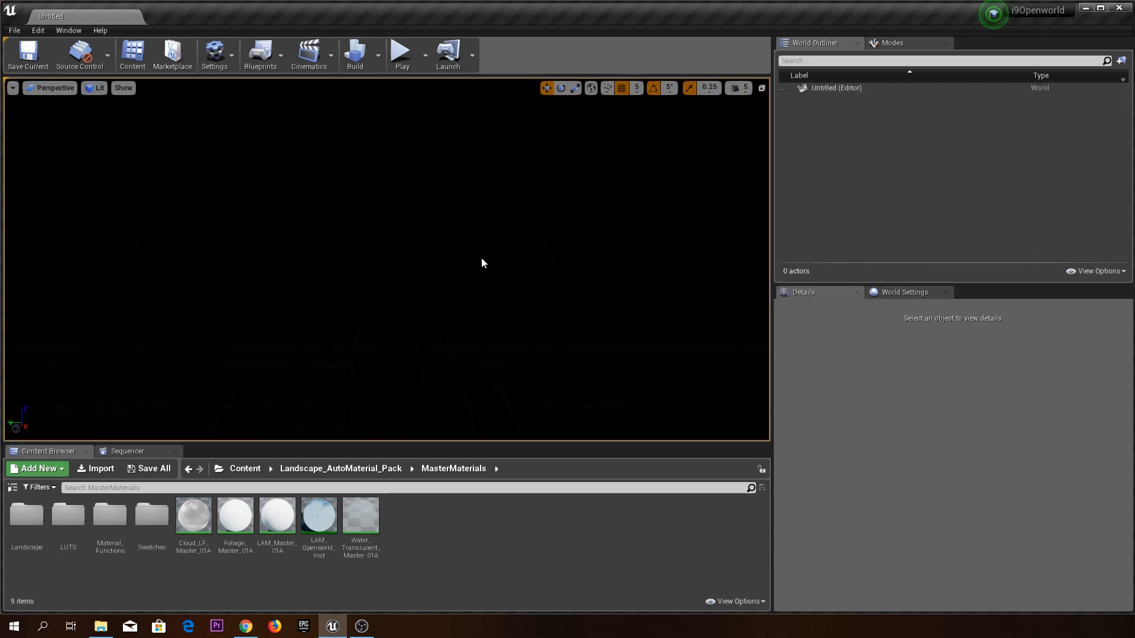
Create a new level from the Default template and select its floor.
{"action": "left_click", "coordinate": [12, 31]}
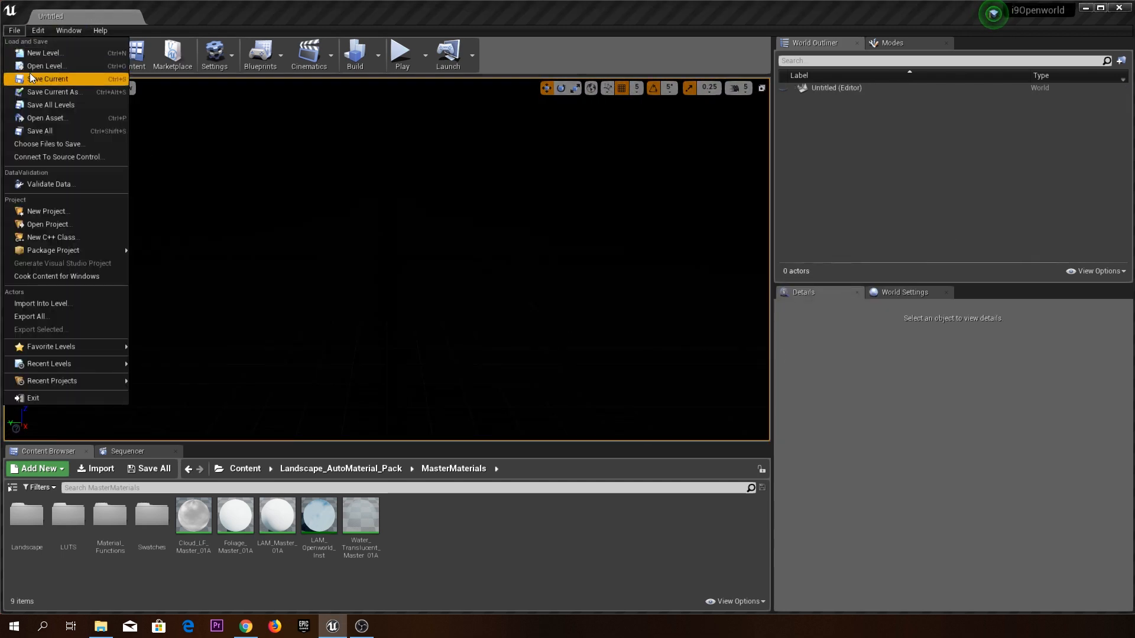
{"action": "left_click", "coordinate": [55, 59]}
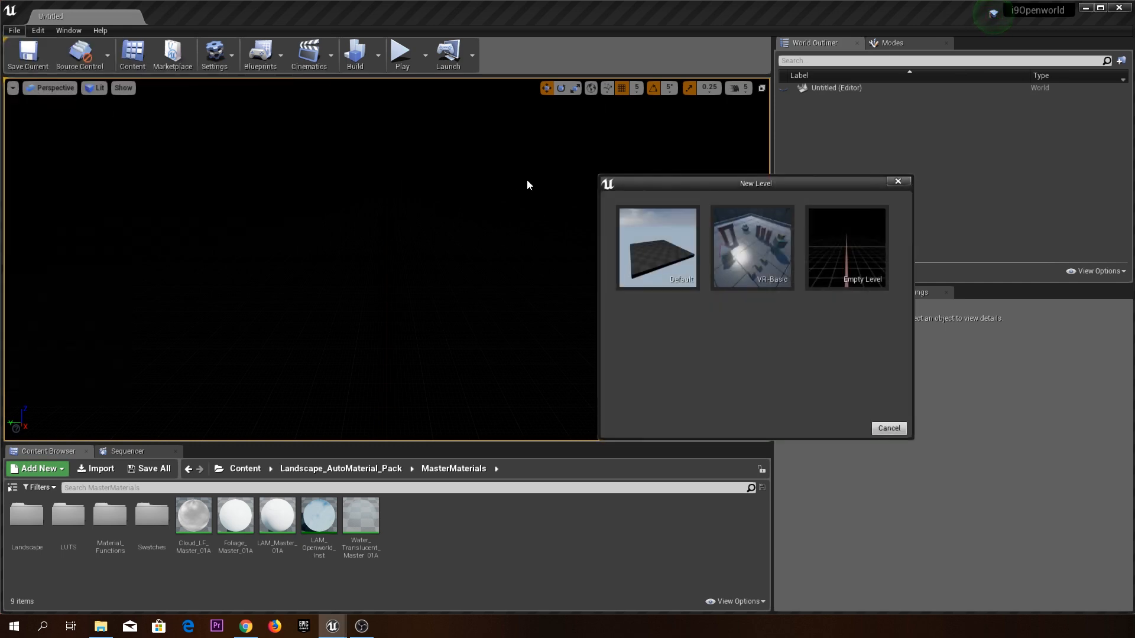
{"action": "left_click", "coordinate": [662, 270]}
{"action": "right_click_drag", "start_coordinate": [504, 250], "coordinate": [355, 266]}
{"action": "left_click", "coordinate": [420, 300]}
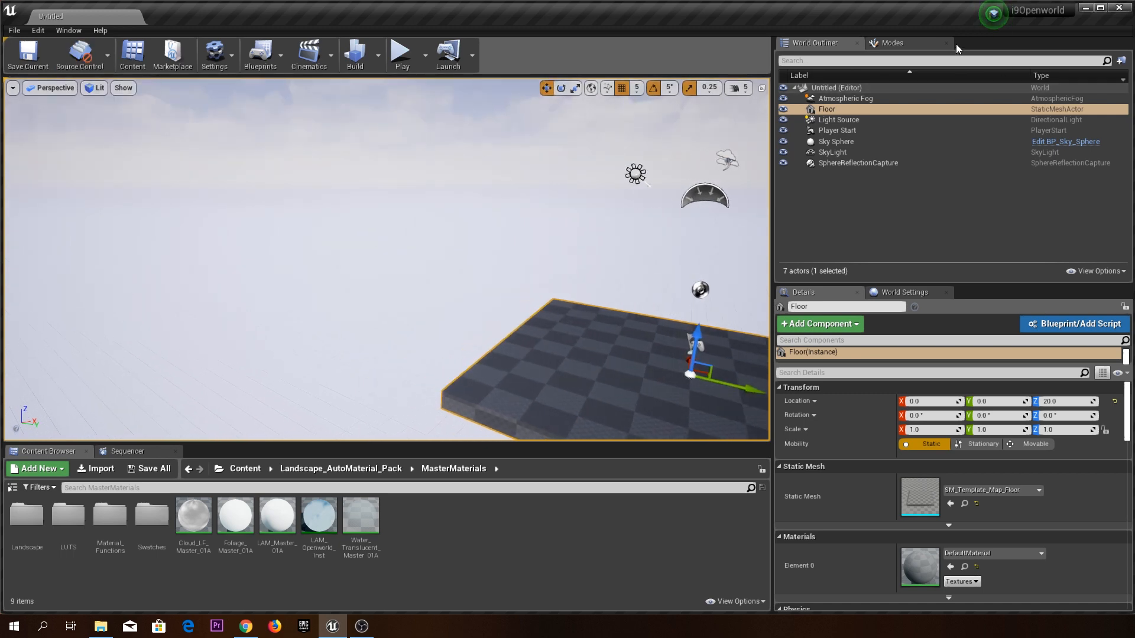
Start a new landscape and assign the material LAM_Master_Grasslands_01A_Inst to it, searching the assets for "land".
{"action": "left_click", "coordinate": [926, 42]}
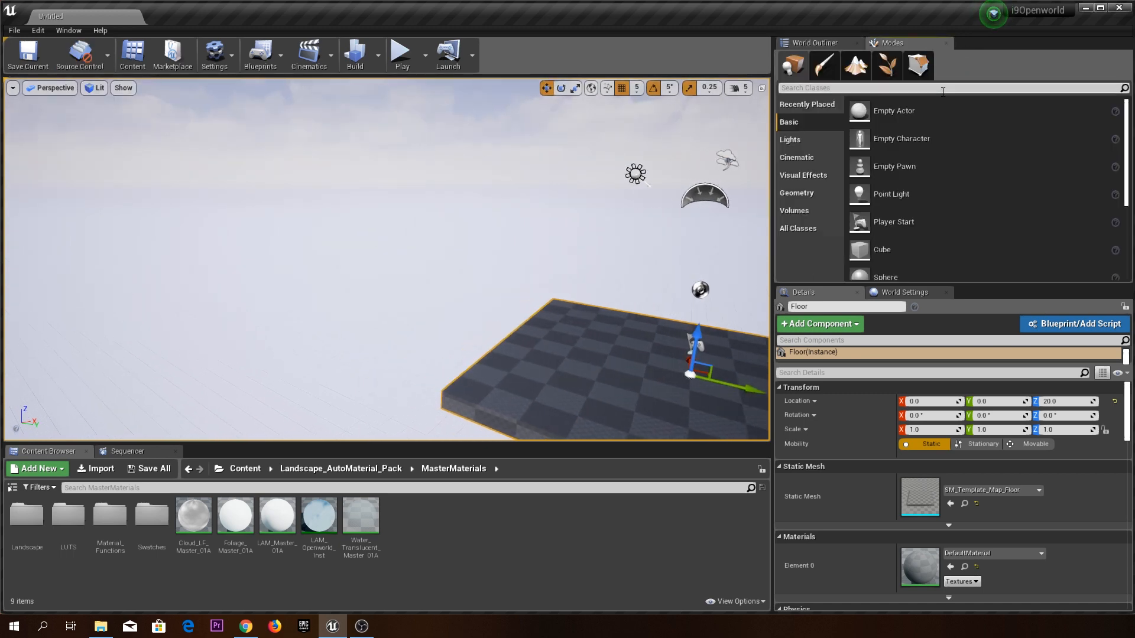
{"action": "left_click", "coordinate": [863, 66]}
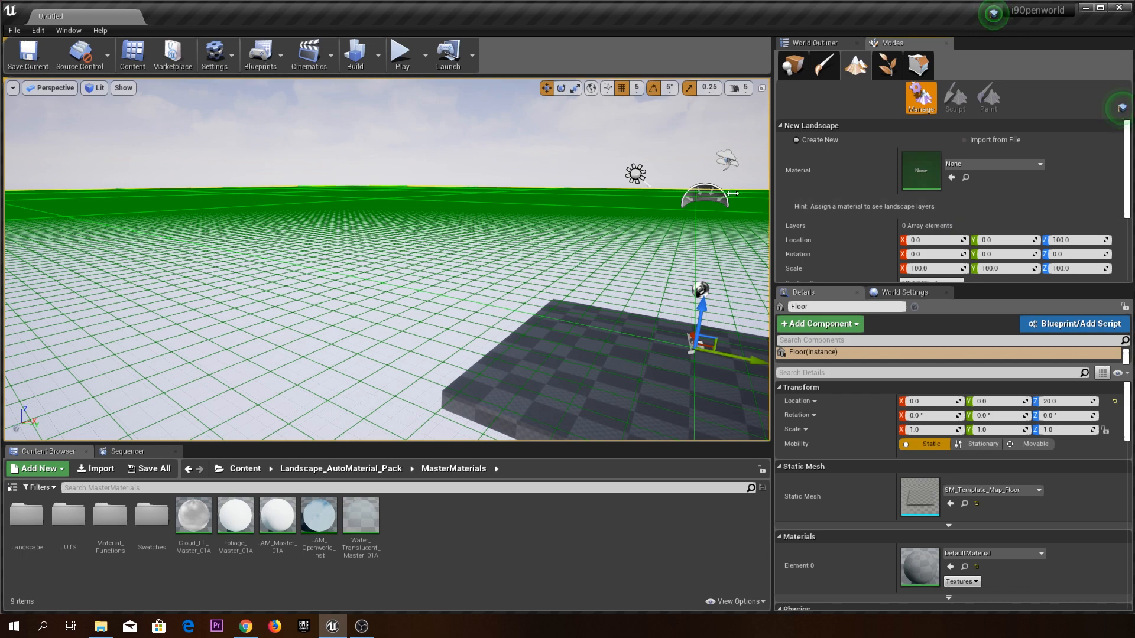
{"action": "left_click", "coordinate": [1006, 163]}
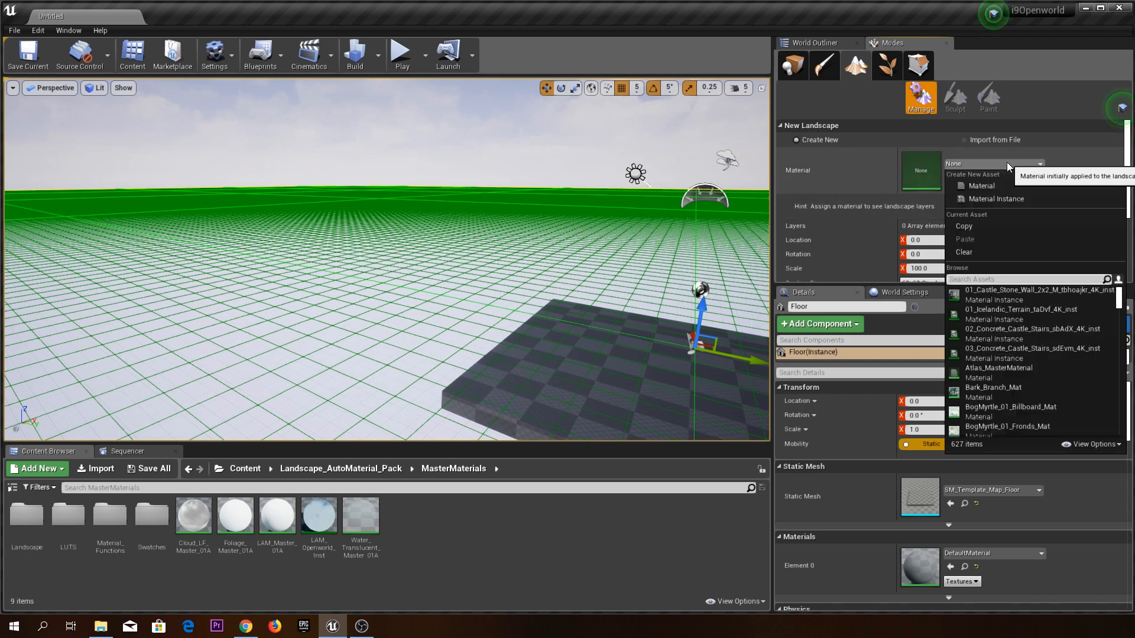
{"action": "scroll", "coordinate": [1028, 293], "scroll_direction": "down", "scroll_amount": 5}
{"action": "scroll", "coordinate": [1026, 360], "scroll_direction": "up", "scroll_amount": 5}
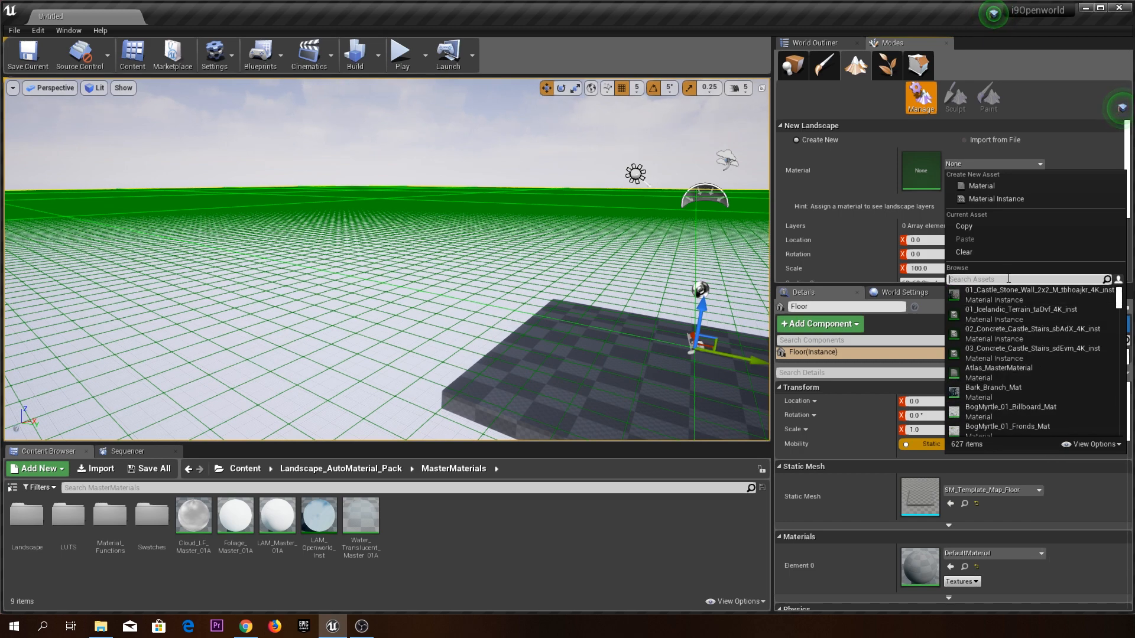
{"action": "type", "text": "land"}
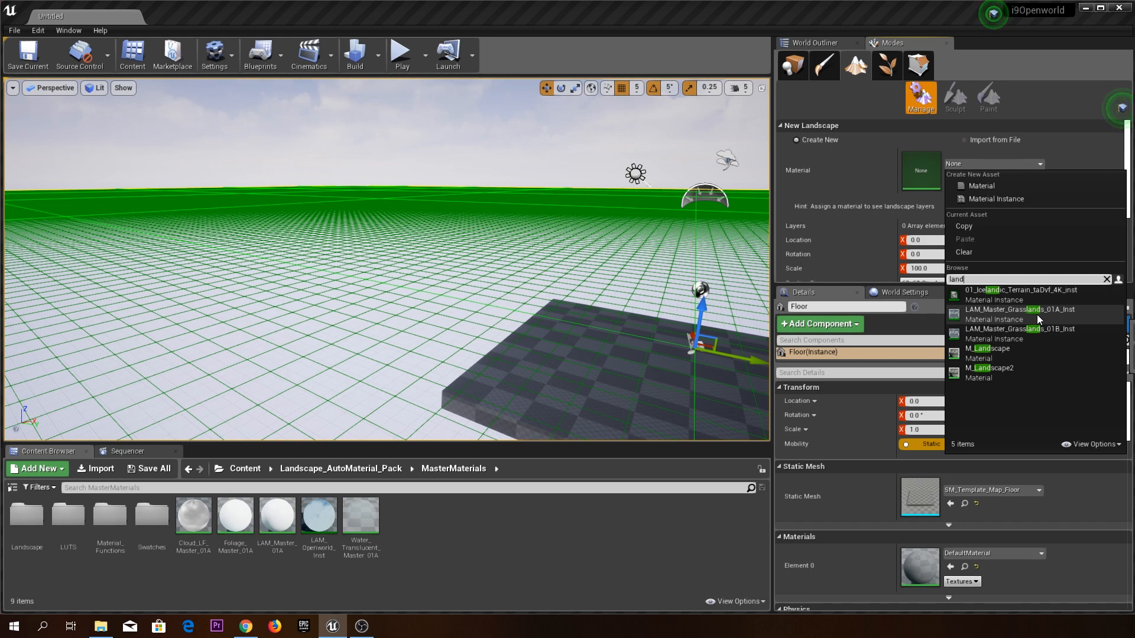
{"action": "left_click", "coordinate": [1037, 315]}
Create the landscape with 63x63 quad sections, one section per component and 8 by 8 components.
{"action": "scroll", "coordinate": [892, 187], "scroll_direction": "down", "scroll_amount": 2}
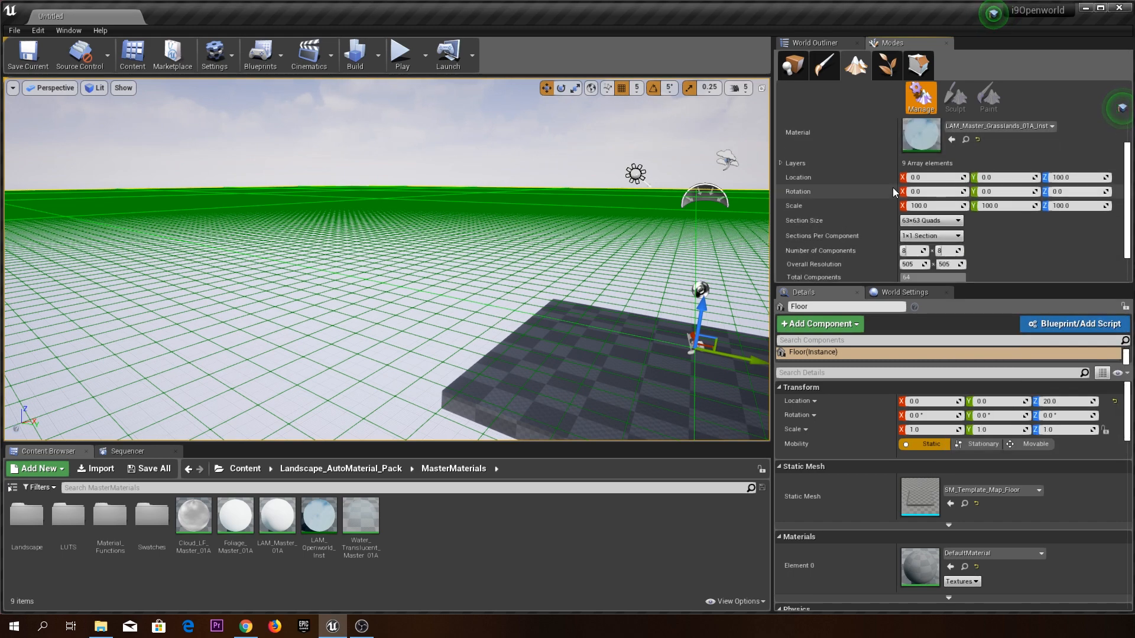
{"action": "scroll", "coordinate": [893, 187], "scroll_direction": "down", "scroll_amount": 1}
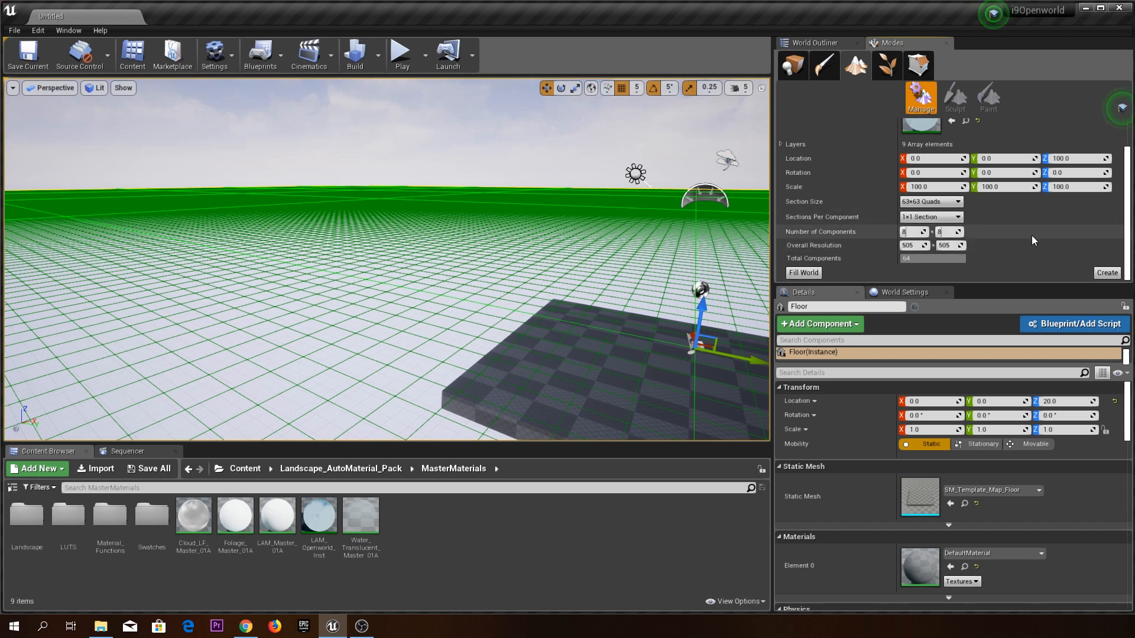
{"action": "scroll", "coordinate": [1052, 223], "scroll_direction": "up", "scroll_amount": 1}
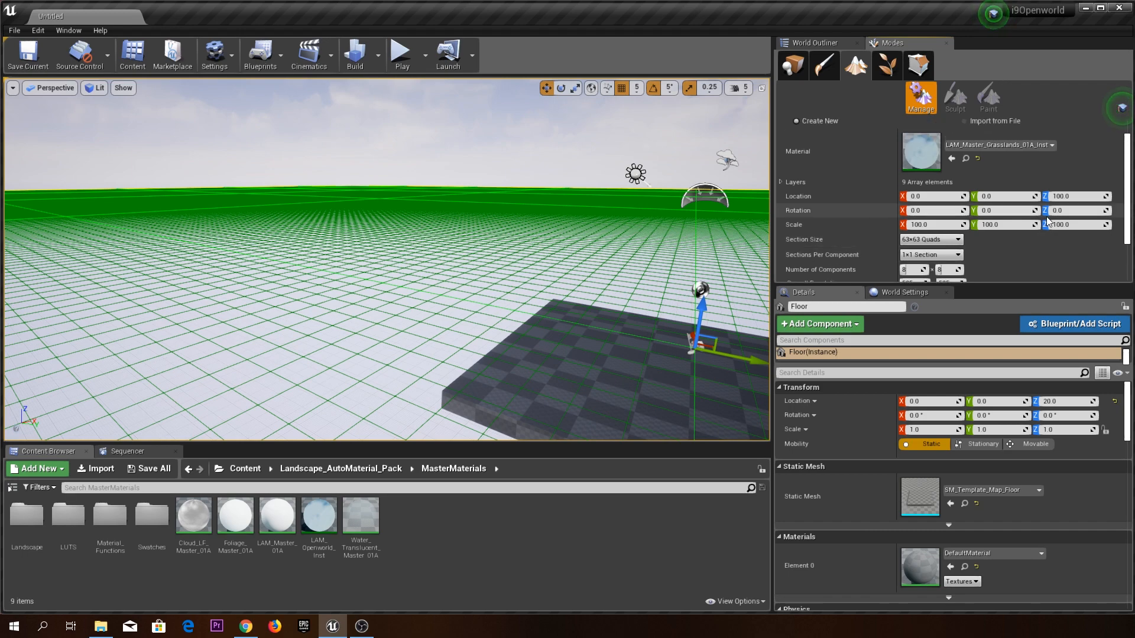
{"action": "scroll", "coordinate": [1049, 222], "scroll_direction": "down", "scroll_amount": 1}
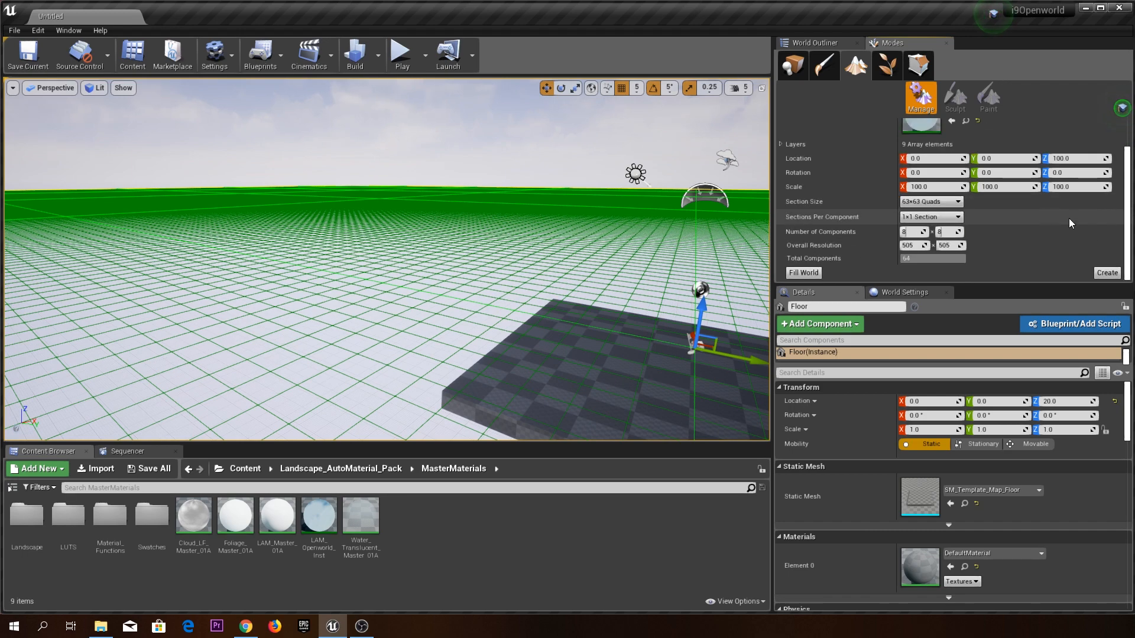
{"action": "left_click", "coordinate": [1102, 273]}
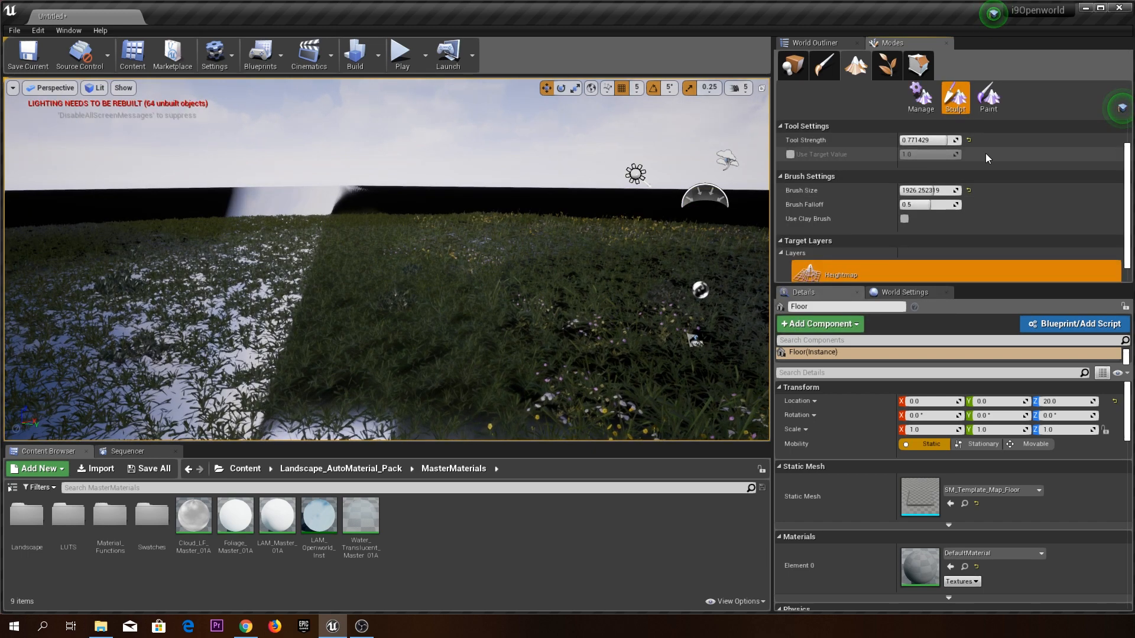
Inspect the new landscape's surface, grass and shrubs from a distance and up close.
{"action": "mouse_move", "coordinate": [468, 234]}
{"action": "right_mouse_down"}
{"action": "mouse_move", "coordinate": [585, 284]}
{"action": "mouse_move", "coordinate": [579, 230]}
{"action": "mouse_move", "coordinate": [461, 228]}
{"action": "mouse_move", "coordinate": [378, 283]}
{"action": "mouse_move", "coordinate": [363, 277]}
{"action": "mouse_move", "coordinate": [408, 207]}
{"action": "mouse_move", "coordinate": [467, 183]}
{"action": "mouse_move", "coordinate": [585, 188]}
{"action": "mouse_move", "coordinate": [615, 236]}
{"action": "mouse_move", "coordinate": [674, 195]}
{"action": "mouse_move", "coordinate": [597, 224]}
{"action": "mouse_move", "coordinate": [593, 217]}
{"action": "mouse_move", "coordinate": [667, 198]}
{"action": "mouse_move", "coordinate": [491, 168]}
{"action": "mouse_move", "coordinate": [402, 185]}
{"action": "right_mouse_up"}
{"action": "key", "text": "s"}
{"action": "key", "text": "w"}
{"action": "key", "text": "s"}
{"action": "key", "text": "s"}
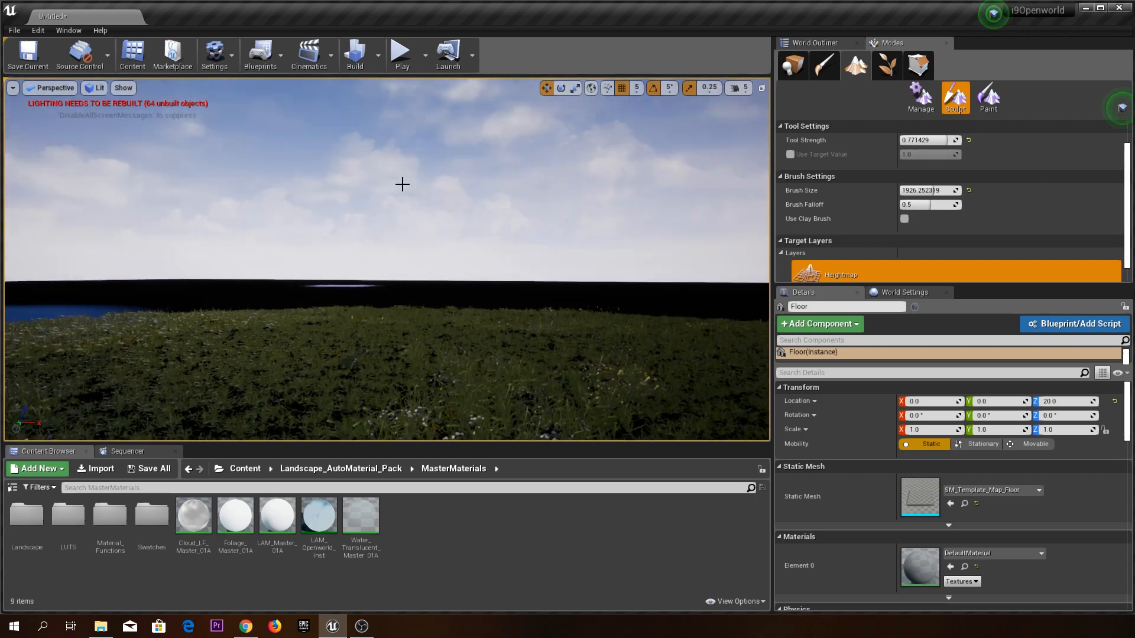
{"action": "right_click_drag", "start_coordinate": [386, 259], "coordinate": [360, 239]}
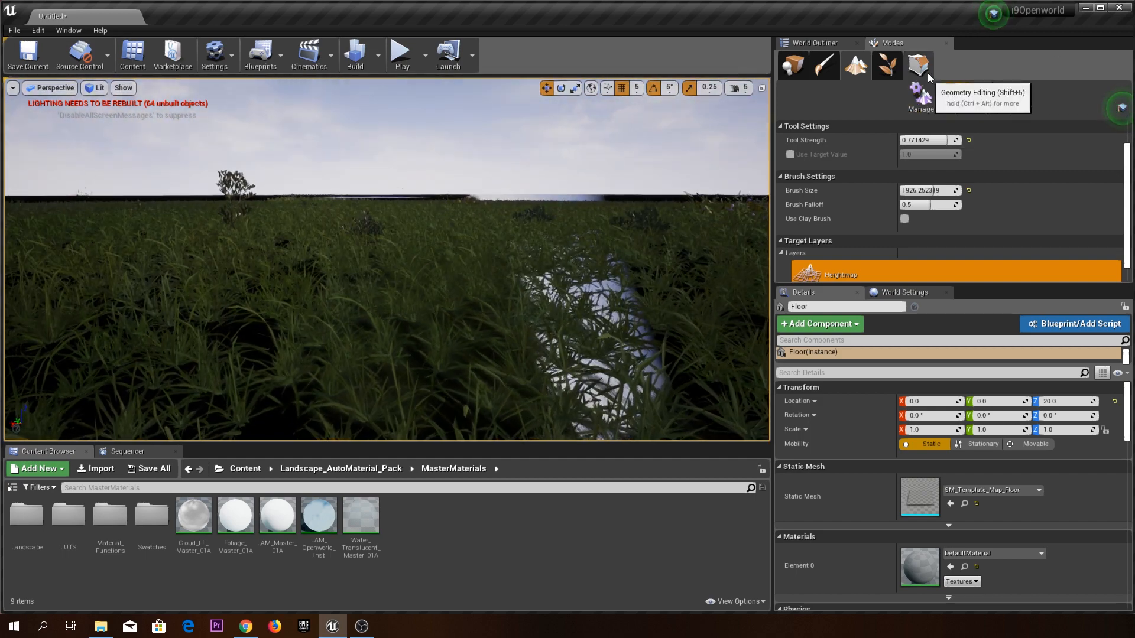
{"action": "right_click_drag", "start_coordinate": [414, 248], "coordinate": [360, 255]}
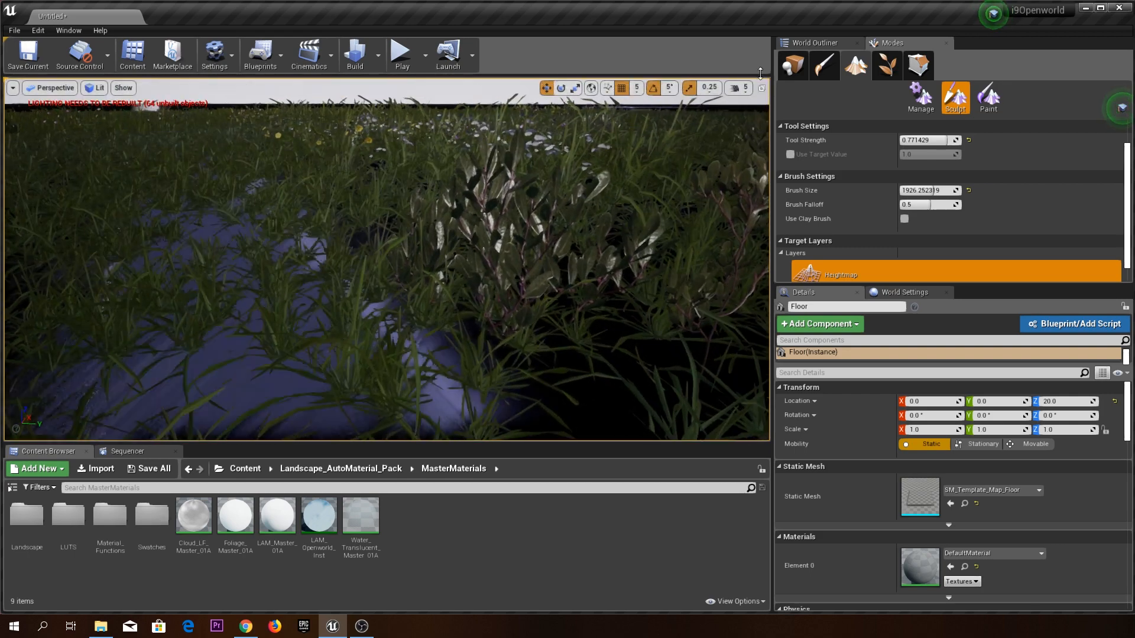
Switch to landscape painting and assign AutoMaterial_DoNotTouch_LayerInfo to the AutoMaterial_DoNotTouch layer.
{"action": "left_click", "coordinate": [996, 97]}
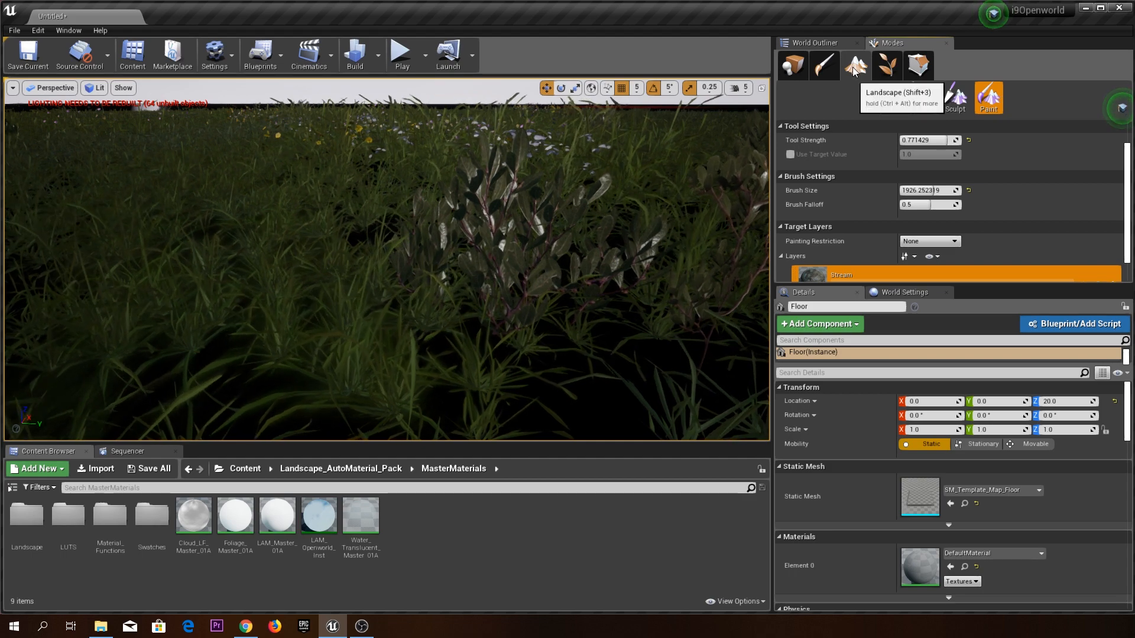
{"action": "scroll", "coordinate": [1040, 225], "scroll_direction": "down", "scroll_amount": 5}
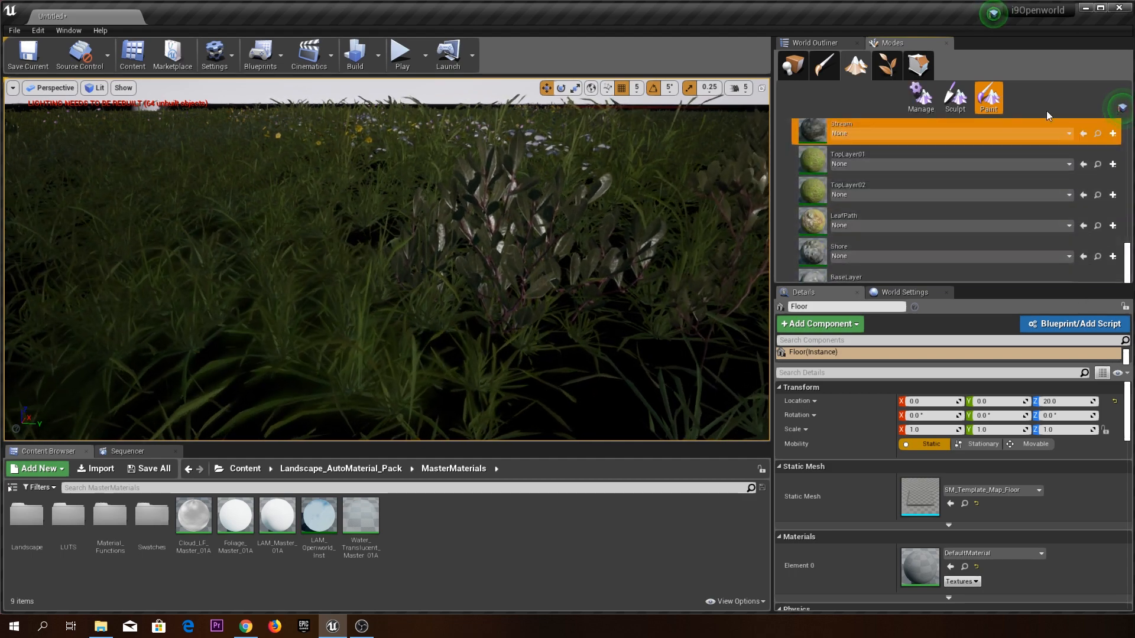
{"action": "left_click_drag", "start_coordinate": [1053, 288], "coordinate": [1046, 508]}
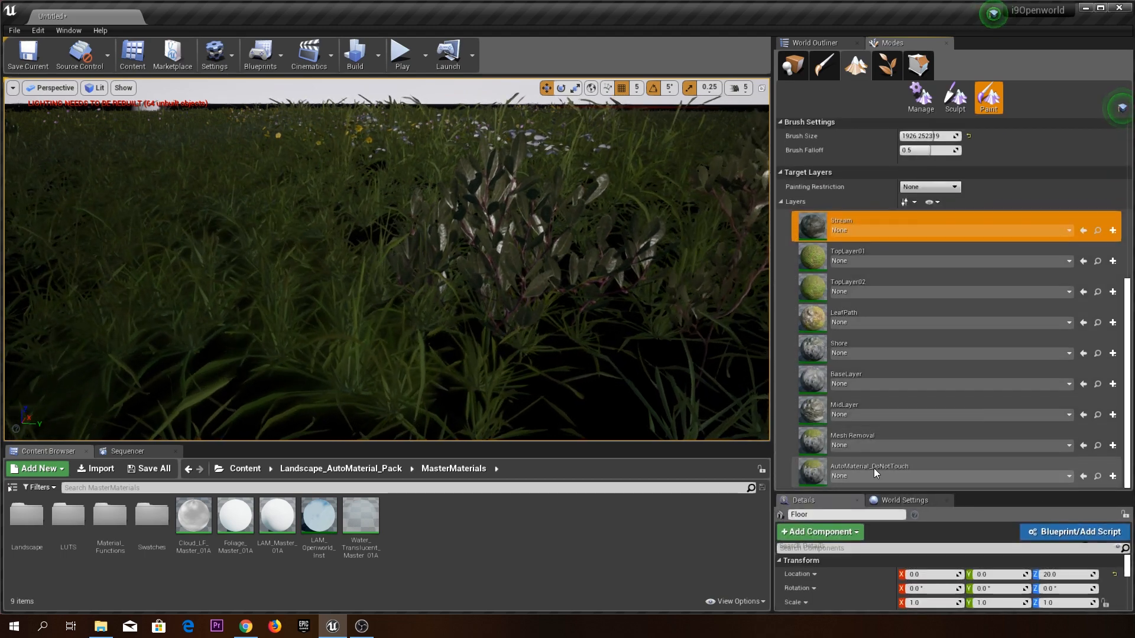
{"action": "left_click", "coordinate": [897, 476]}
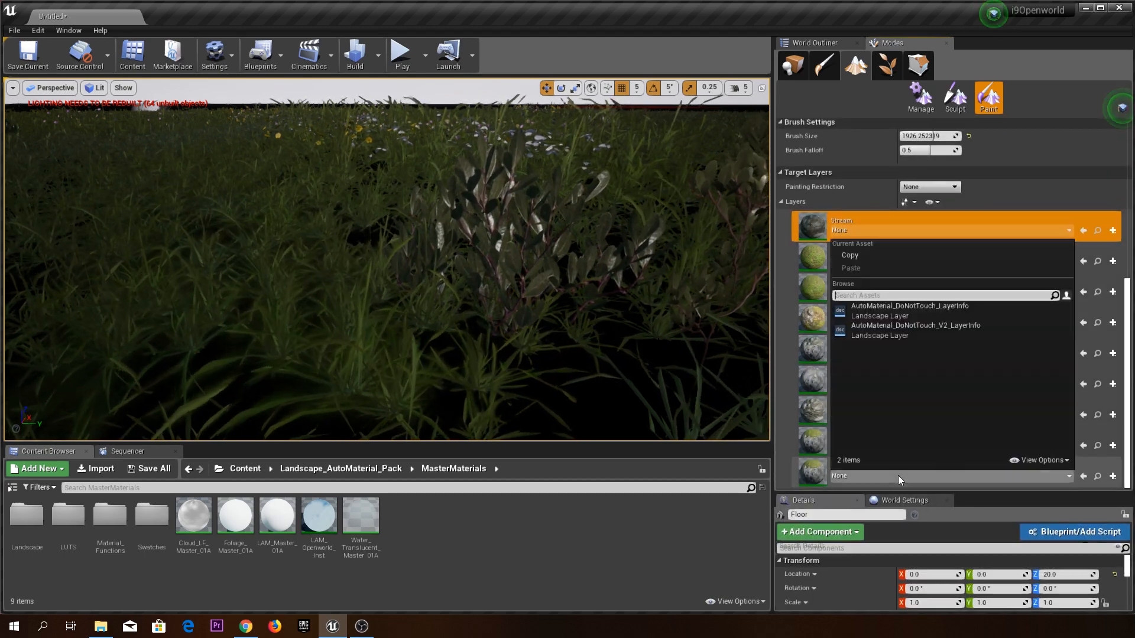
{"action": "left_click", "coordinate": [952, 310]}
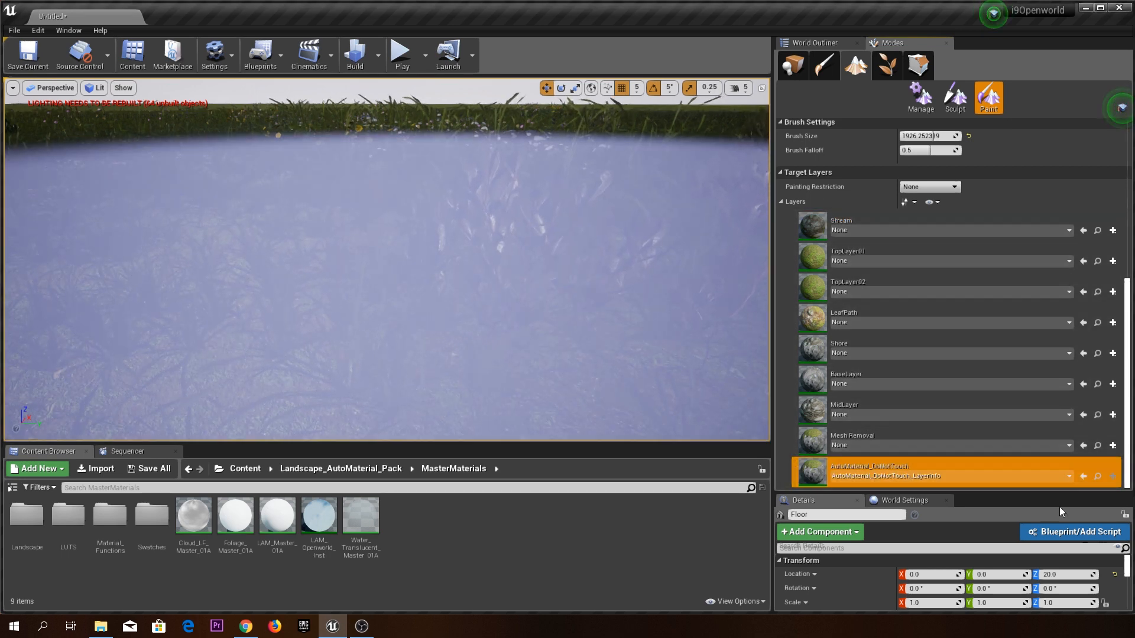
Assign MeshRemoval_LayerInfo, MidLayer_LayerInfo and BaseLayer_LayerInfo to the Mesh Removal, MidLayer and BaseLayer paint layers.
{"action": "left_click", "coordinate": [1045, 447]}
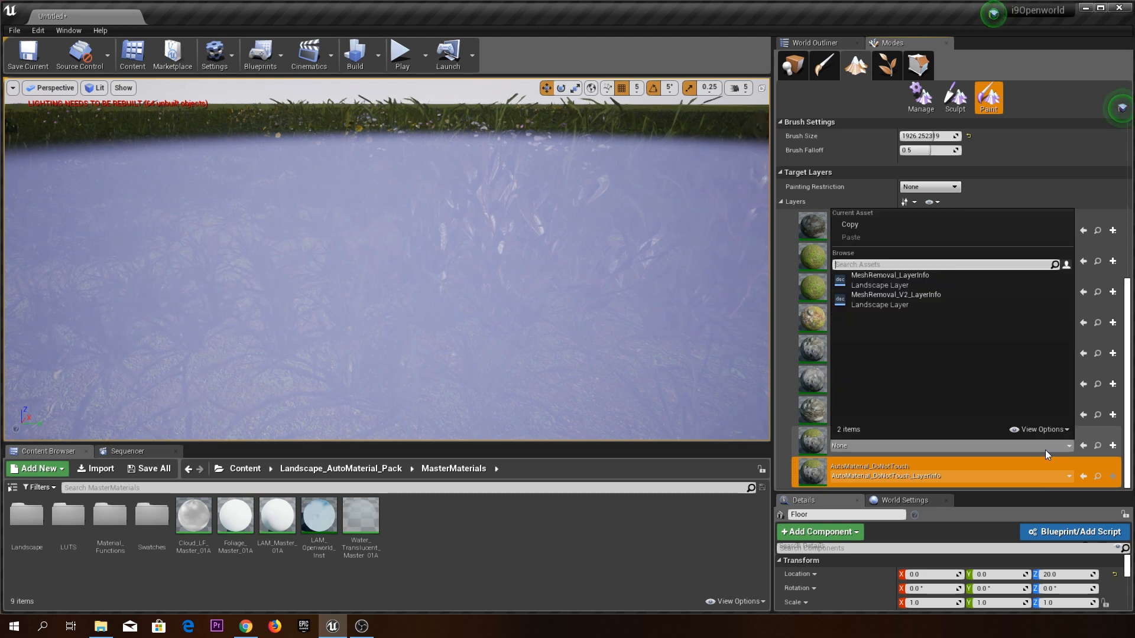
{"action": "left_click", "coordinate": [904, 279]}
{"action": "left_click", "coordinate": [960, 414]}
{"action": "left_click", "coordinate": [907, 252]}
{"action": "left_click", "coordinate": [959, 384]}
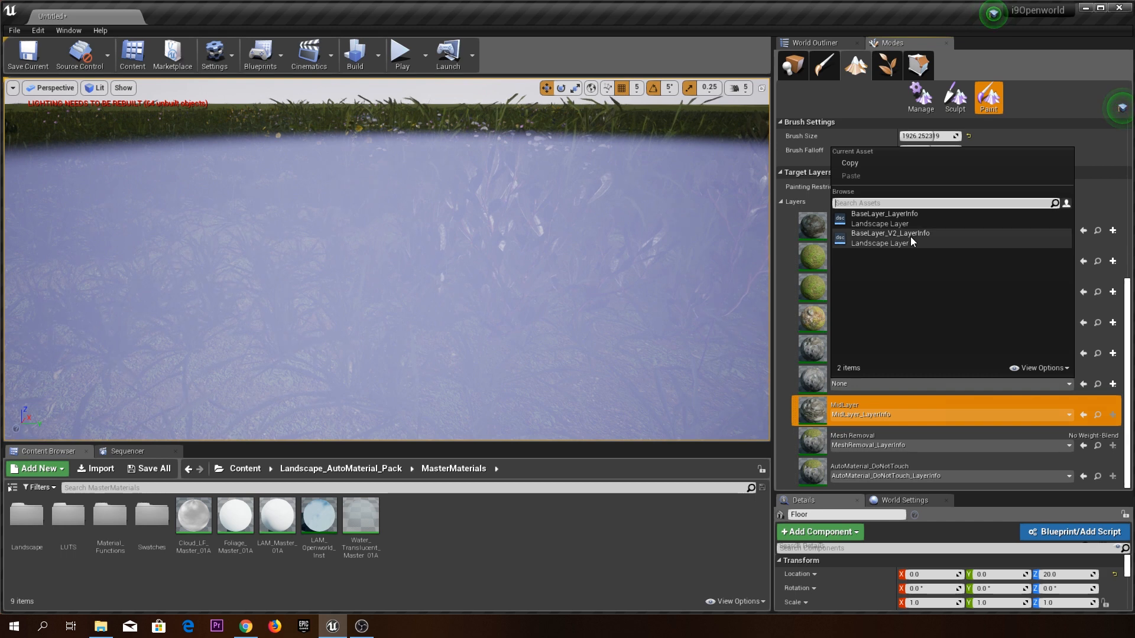
{"action": "left_click", "coordinate": [906, 221]}
Assign Shore_LayerInfo to the Shore layer and LeafPath_LayerInfo to the LeafPath layer.
{"action": "left_click", "coordinate": [952, 353]}
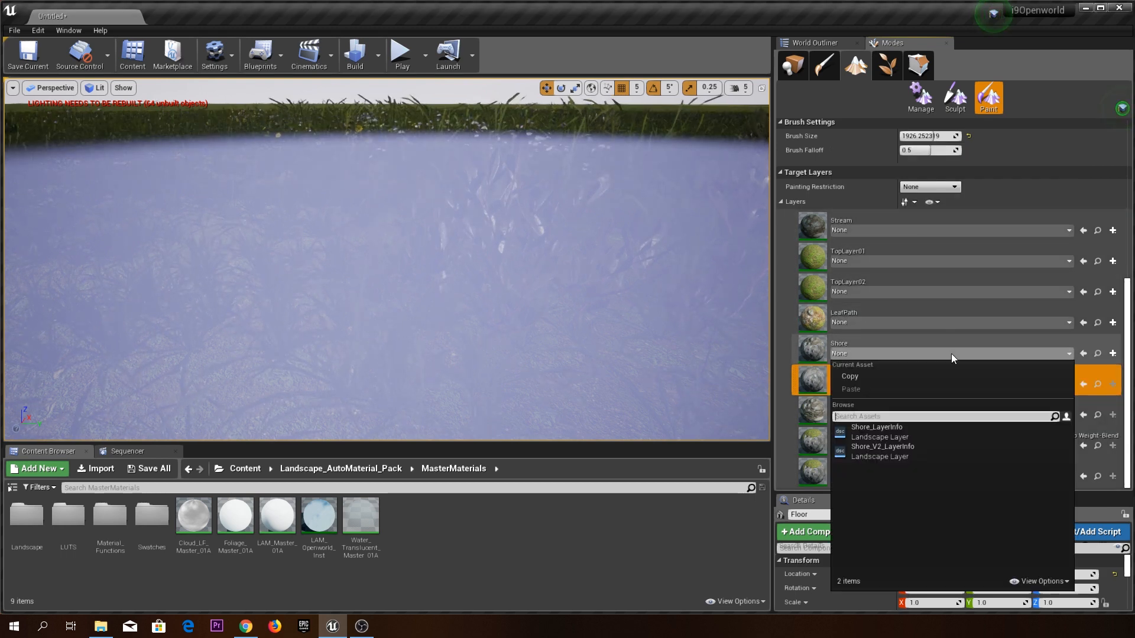
{"action": "left_click", "coordinate": [899, 434]}
{"action": "left_click", "coordinate": [887, 322]}
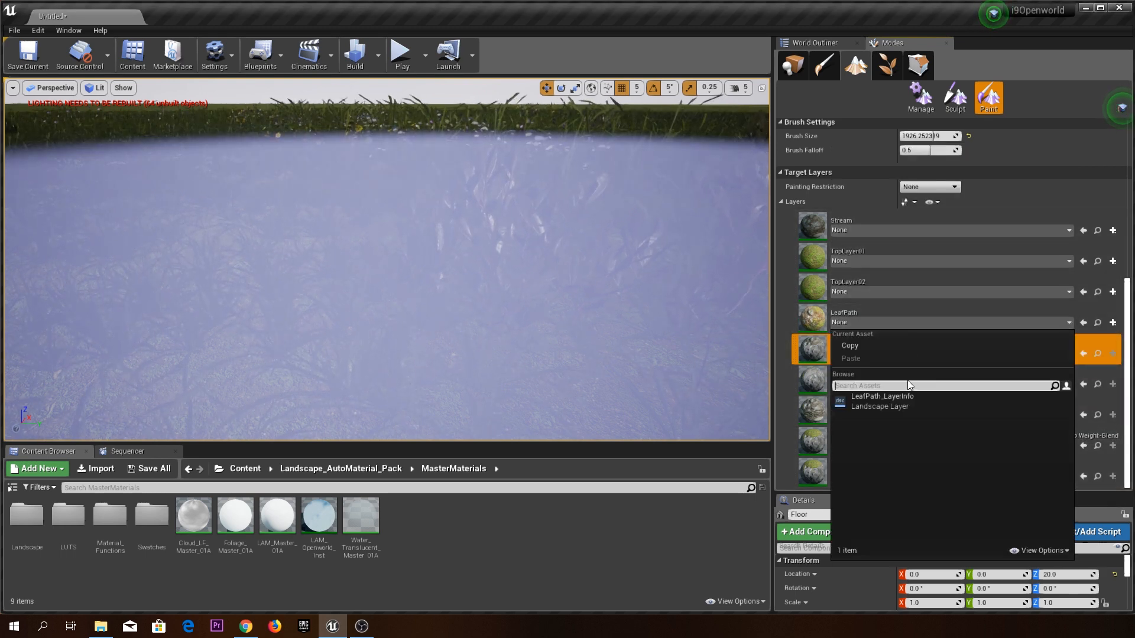
{"action": "left_click", "coordinate": [906, 395]}
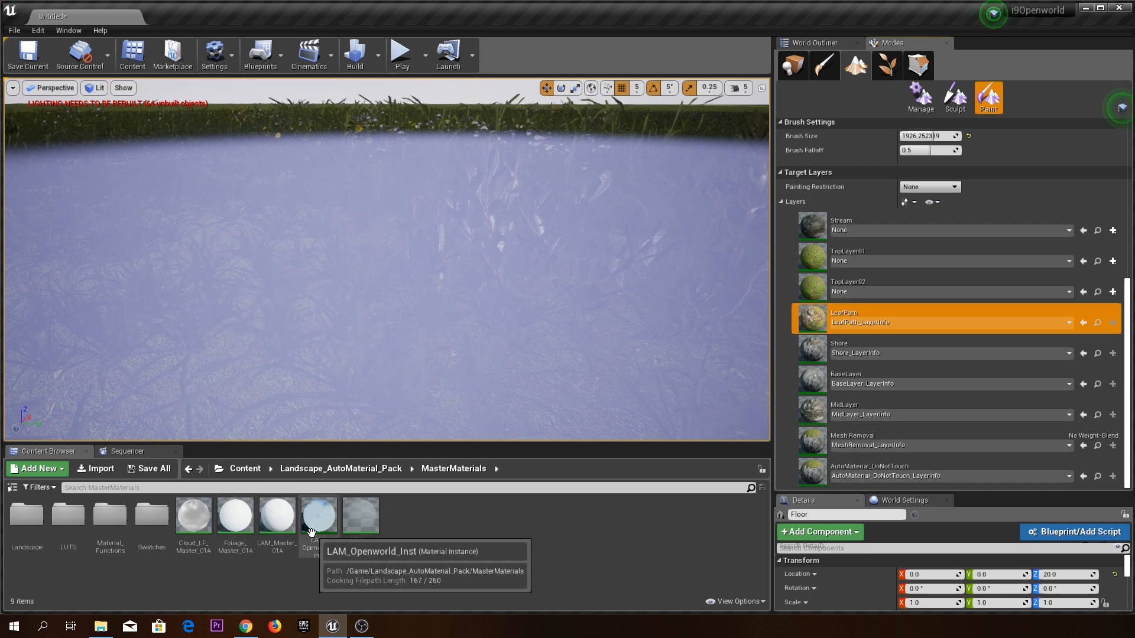
Assign TopLayer02_LayerInfo, TopLayer01_LayerInfo and Stream_LayerInfo to the TopLayer02, TopLayer01 and Stream paint layers.
{"action": "left_click", "coordinate": [856, 292]}
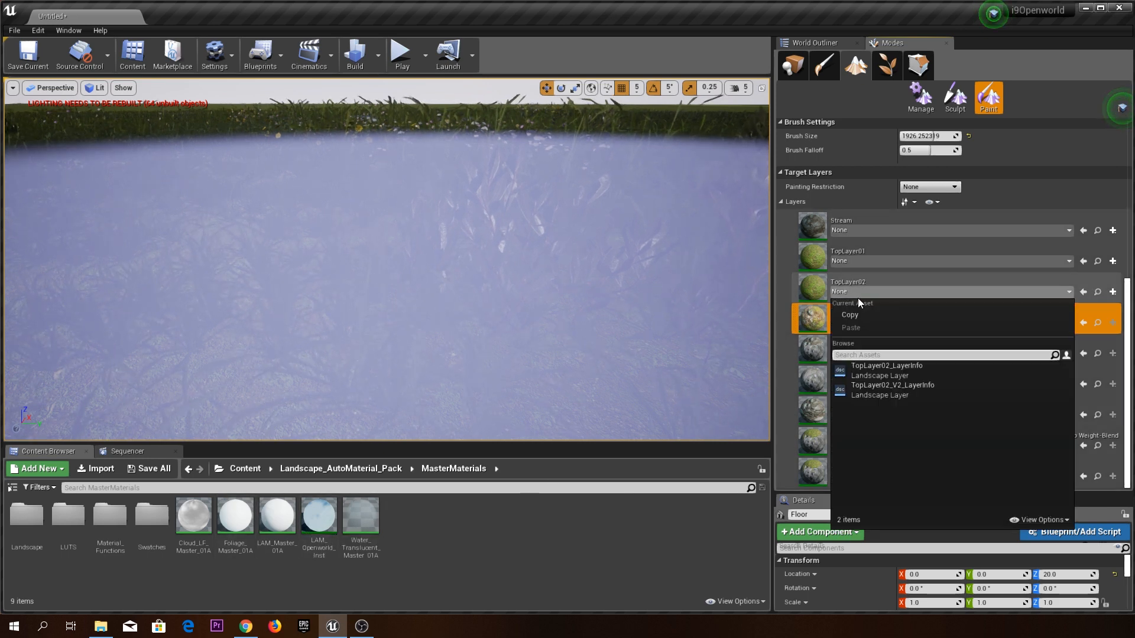
{"action": "left_click", "coordinate": [863, 369]}
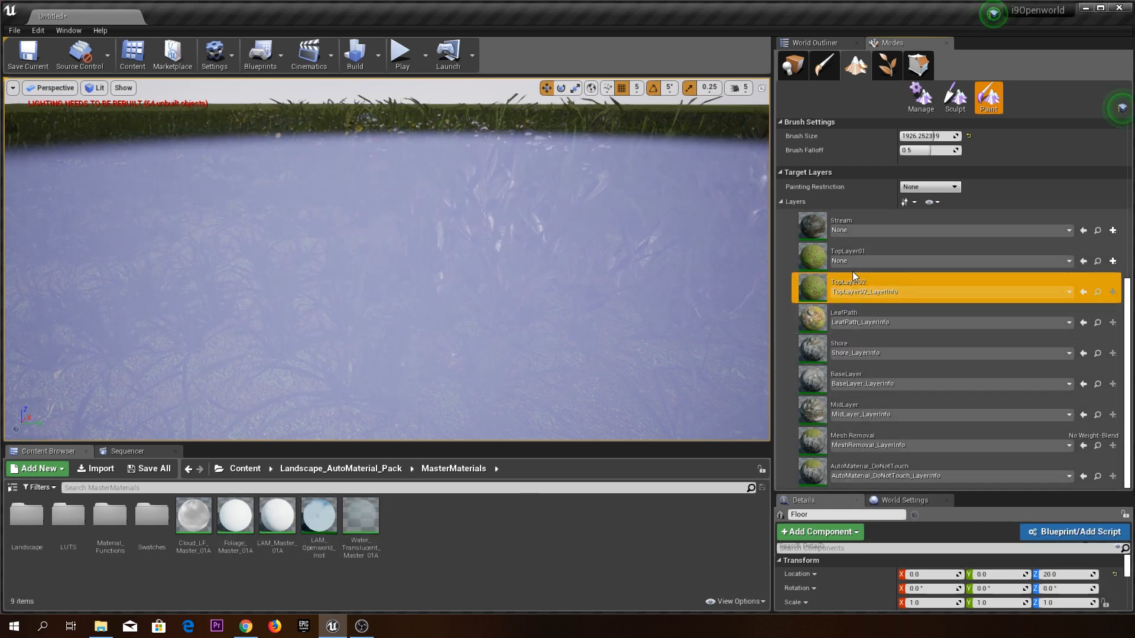
{"action": "left_click", "coordinate": [852, 264]}
{"action": "left_click", "coordinate": [867, 337]}
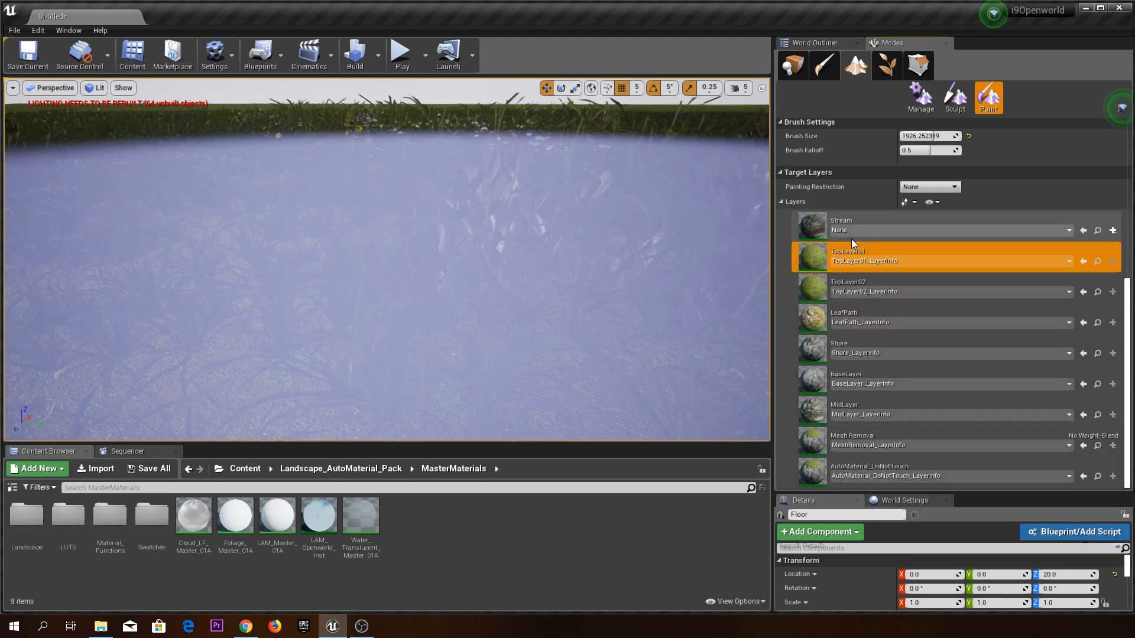
{"action": "left_click", "coordinate": [858, 231]}
{"action": "left_click", "coordinate": [870, 311]}
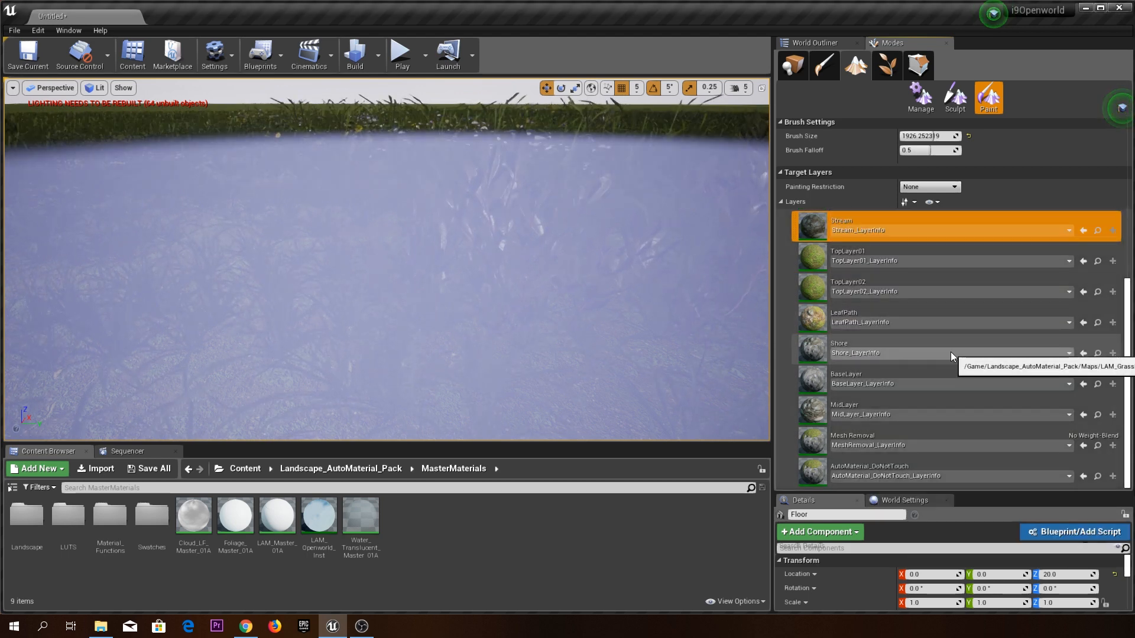
Fill the whole landscape with the AutoMaterial_DoNotTouch layer.
{"action": "right_click", "coordinate": [1040, 468]}
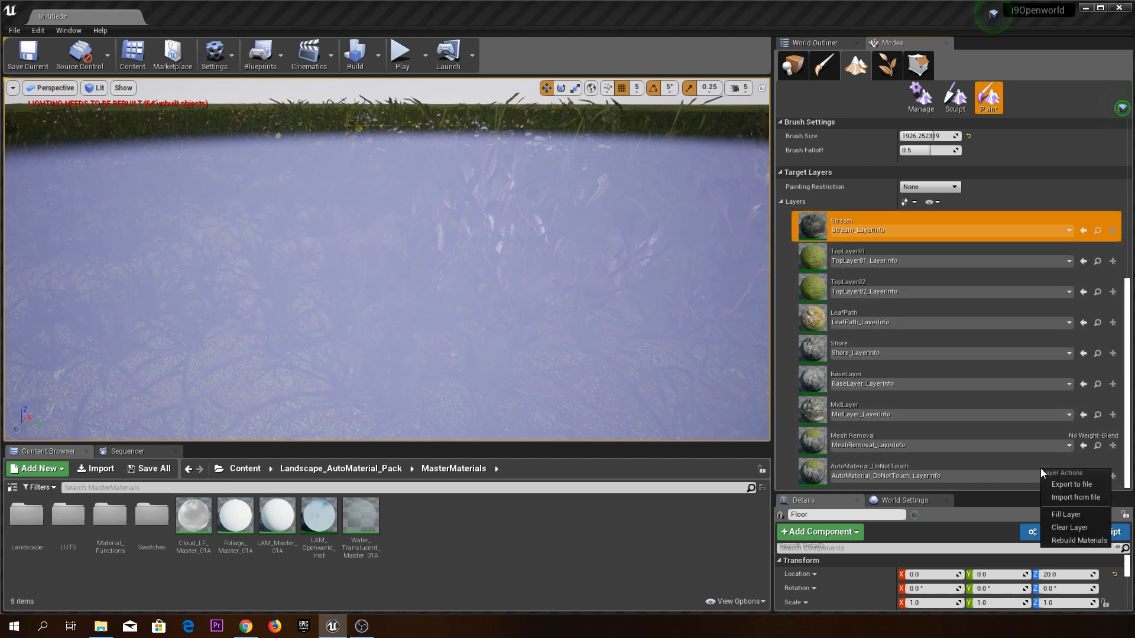
{"action": "left_click", "coordinate": [1067, 514]}
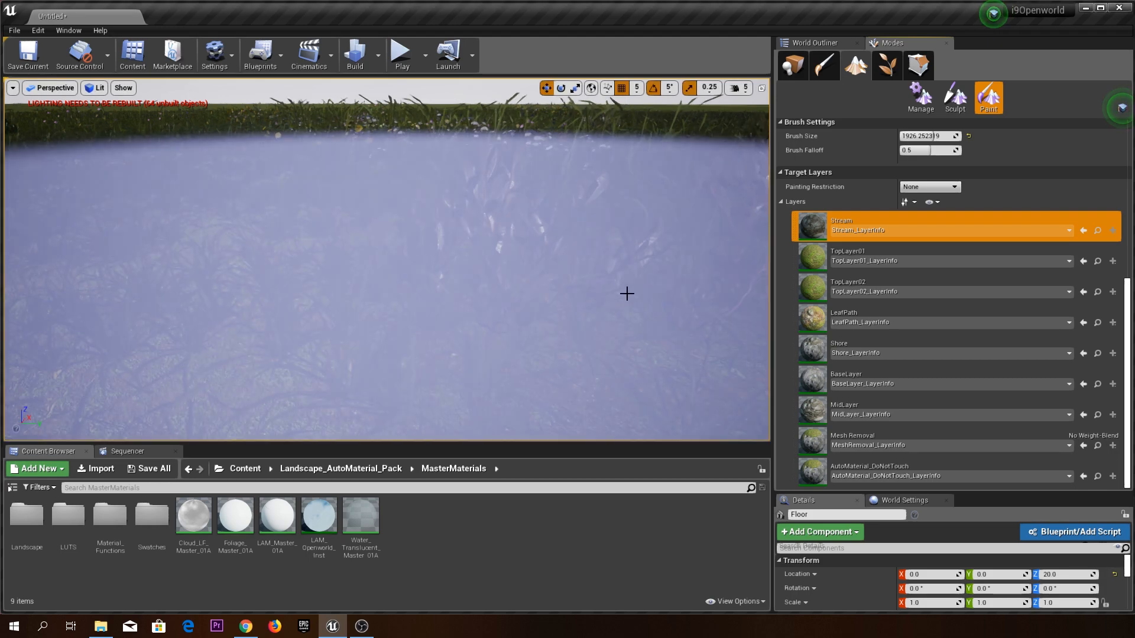
Examine the filled landscape's ground texture, shadows and grass from above and at ground level.
{"action": "right_click_drag", "start_coordinate": [627, 293], "coordinate": [679, 337]}
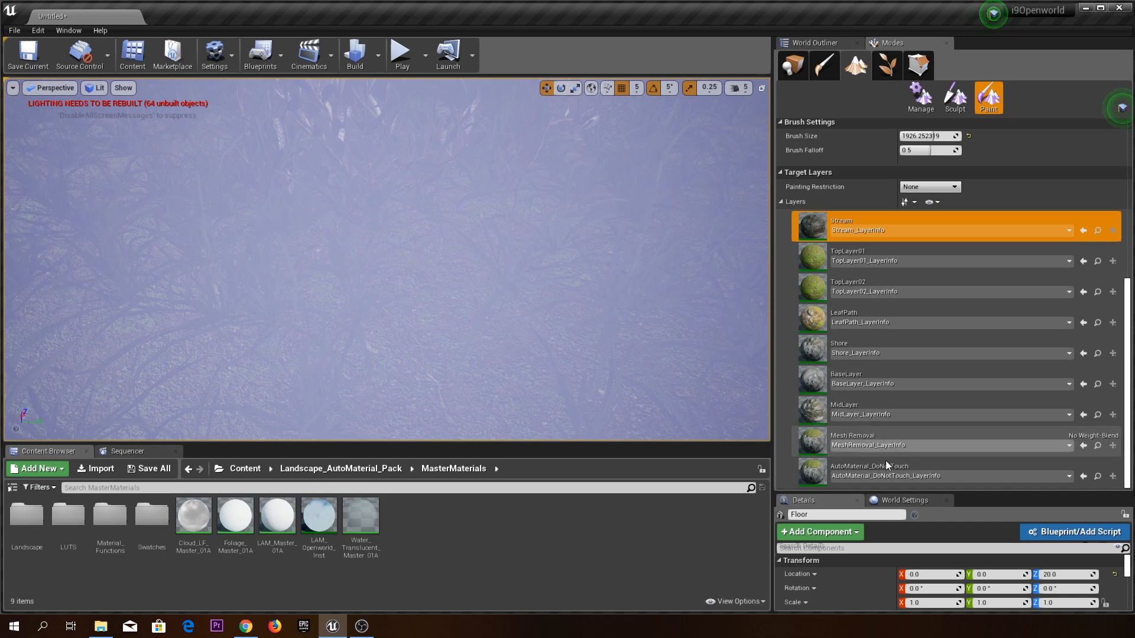
{"action": "mouse_move", "coordinate": [535, 194]}
{"action": "right_mouse_down"}
{"action": "mouse_move", "coordinate": [437, 213]}
{"action": "mouse_move", "coordinate": [408, 160]}
{"action": "mouse_move", "coordinate": [473, 163]}
{"action": "mouse_move", "coordinate": [478, 219]}
{"action": "mouse_move", "coordinate": [485, 172]}
{"action": "mouse_move", "coordinate": [530, 231]}
{"action": "right_mouse_up"}
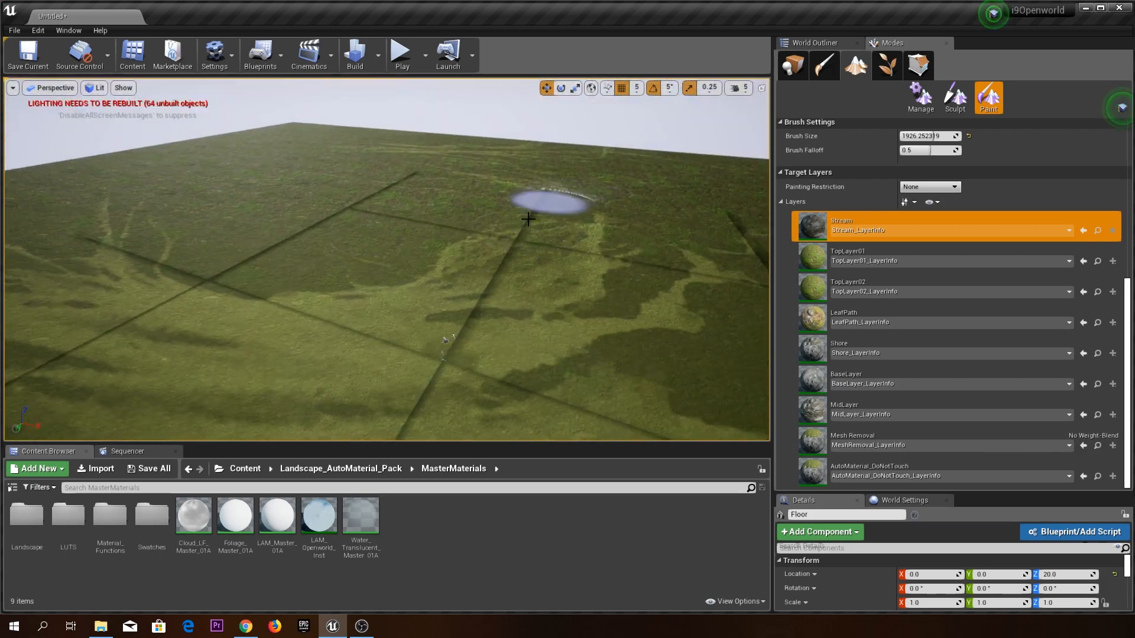
{"action": "mouse_move", "coordinate": [426, 126]}
{"action": "right_mouse_down"}
{"action": "mouse_move", "coordinate": [428, 171]}
{"action": "mouse_move", "coordinate": [432, 140]}
{"action": "right_mouse_up"}
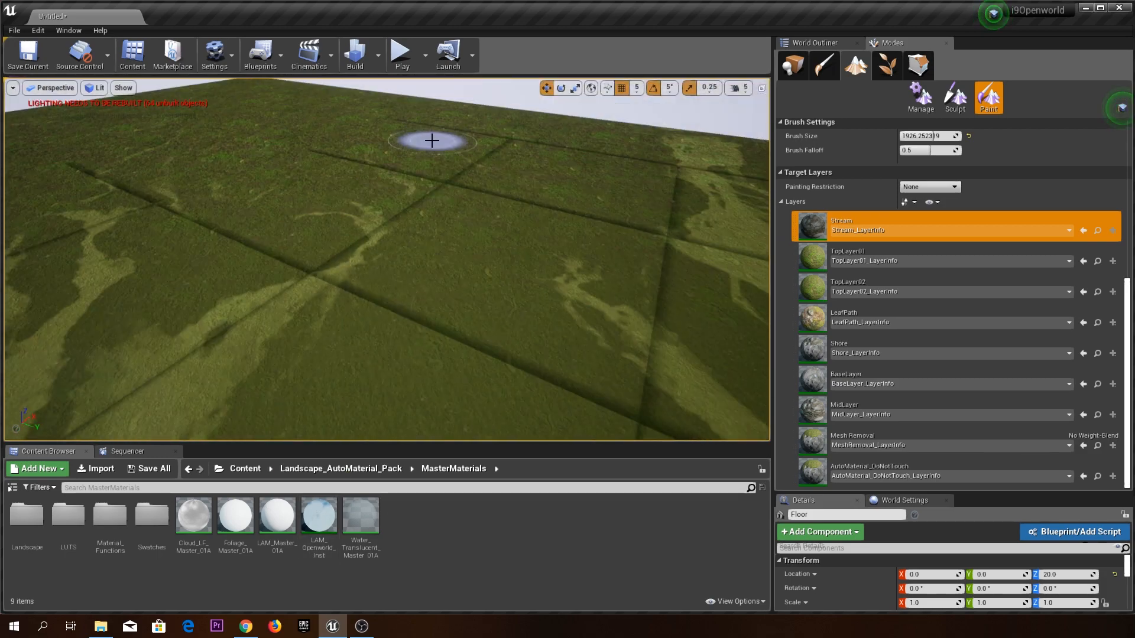
{"action": "right_click_drag", "start_coordinate": [312, 308], "coordinate": [309, 297]}
{"action": "right_click_drag", "start_coordinate": [398, 156], "coordinate": [355, 155]}
{"action": "mouse_move", "coordinate": [408, 189]}
{"action": "right_mouse_down"}
{"action": "mouse_move", "coordinate": [379, 193]}
{"action": "mouse_move", "coordinate": [382, 206]}
{"action": "right_mouse_up"}
{"action": "key", "text": "w"}
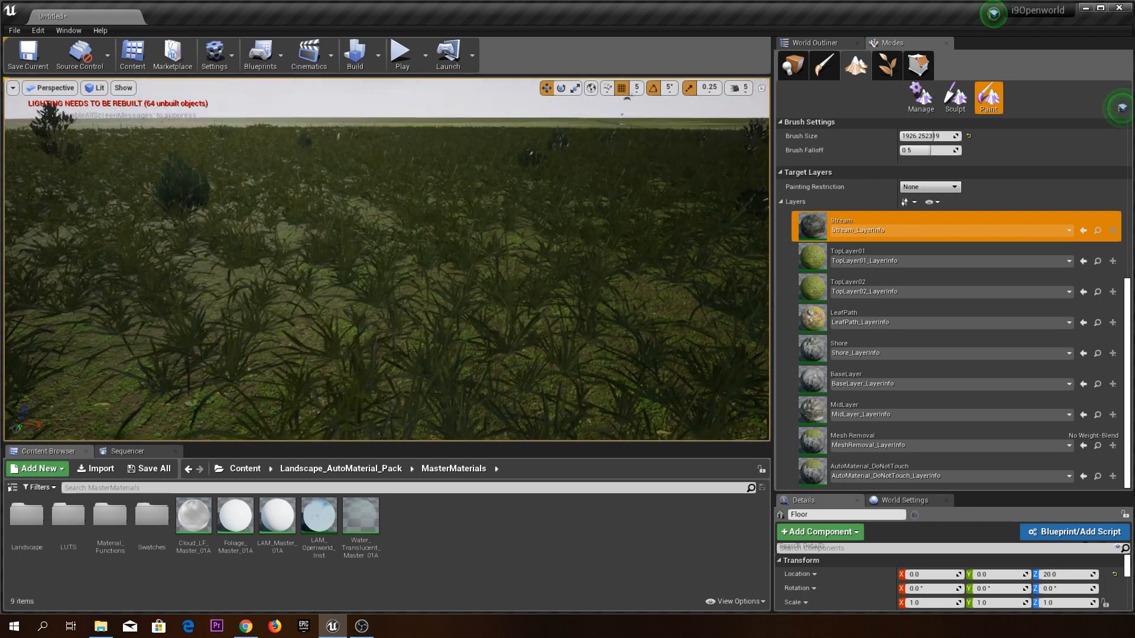
{"action": "right_click_drag", "start_coordinate": [364, 148], "coordinate": [424, 120]}
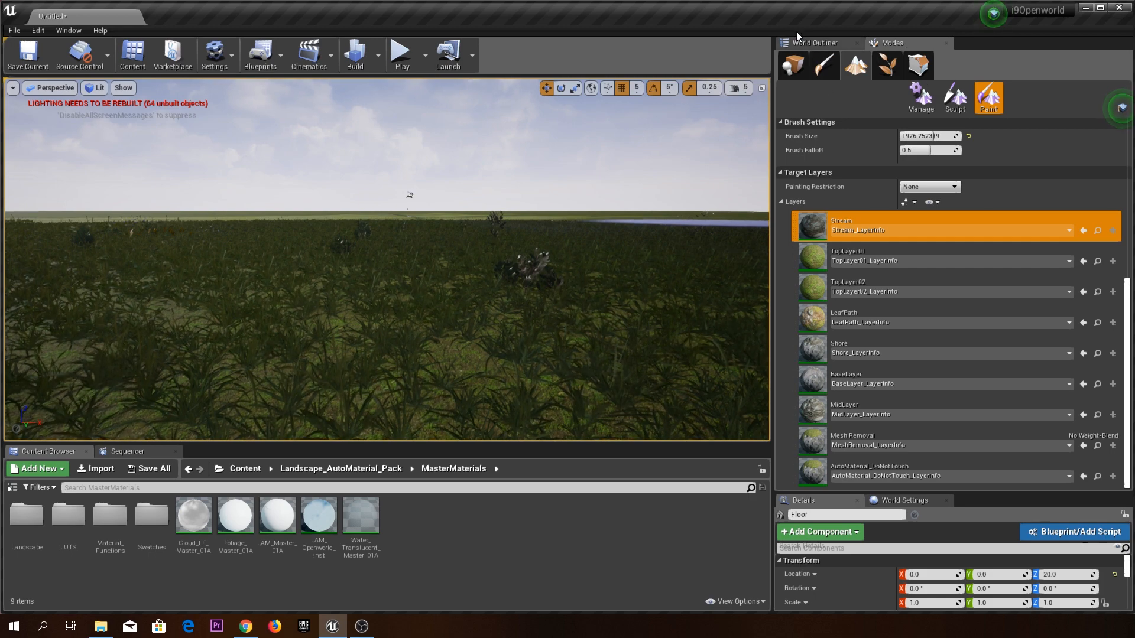
Select the Light Source in the level and set its mobility to Movable.
{"action": "left_click", "coordinate": [809, 41]}
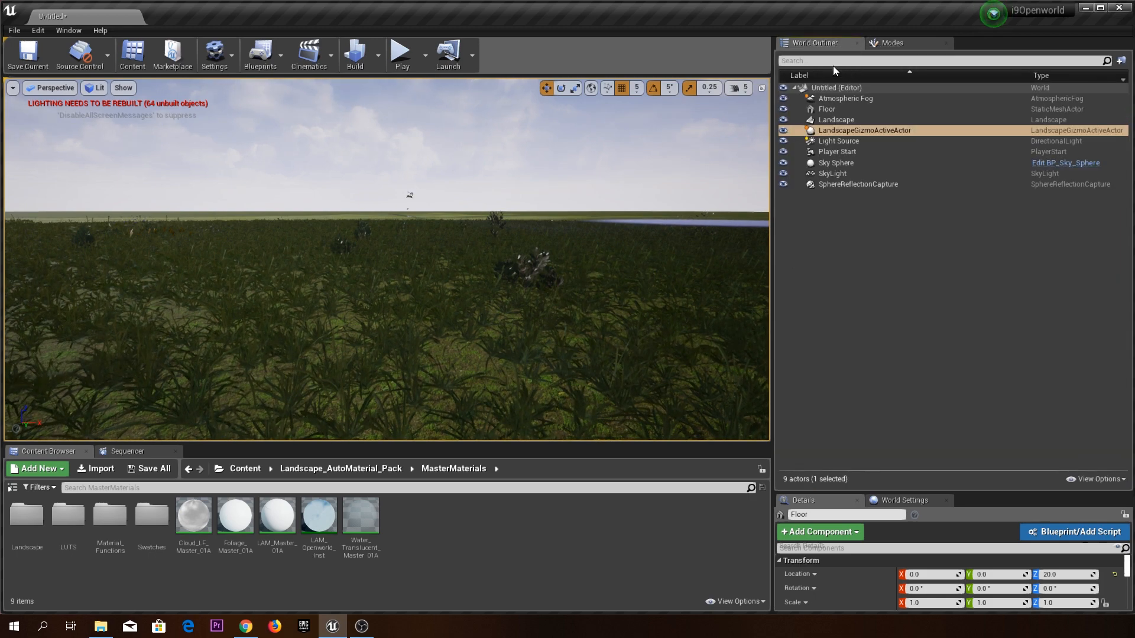
{"action": "left_click", "coordinate": [843, 143]}
{"action": "mouse_move", "coordinate": [506, 299]}
{"action": "right_mouse_down"}
{"action": "mouse_move", "coordinate": [502, 384]}
{"action": "mouse_move", "coordinate": [507, 231]}
{"action": "right_mouse_up"}
{"action": "key", "text": "s"}
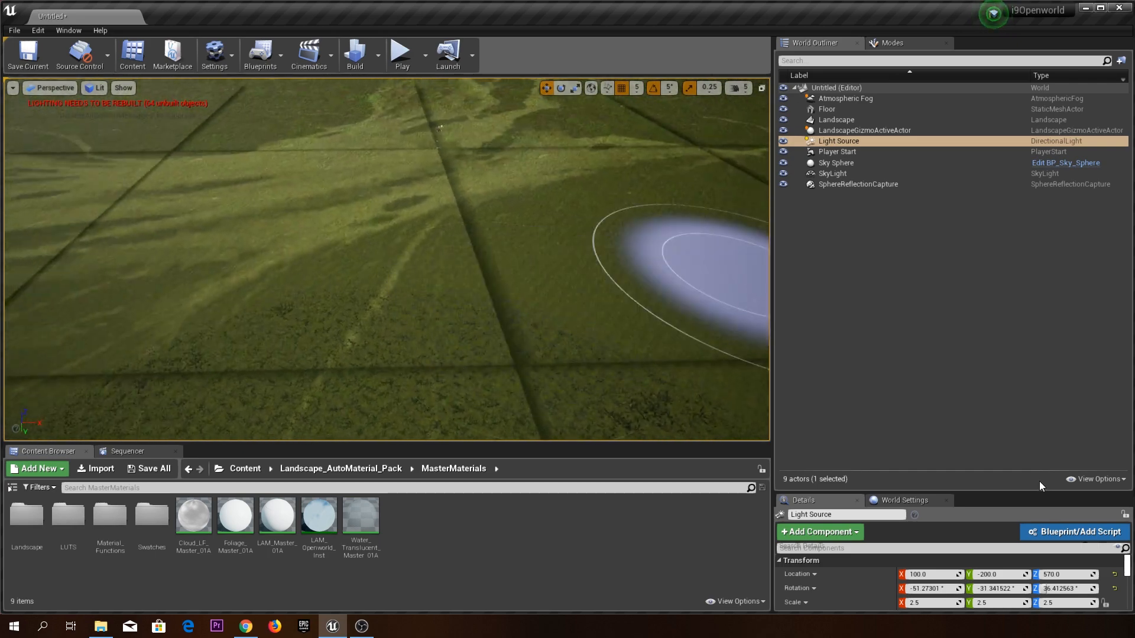
{"action": "left_click_drag", "start_coordinate": [979, 492], "coordinate": [992, 188]}
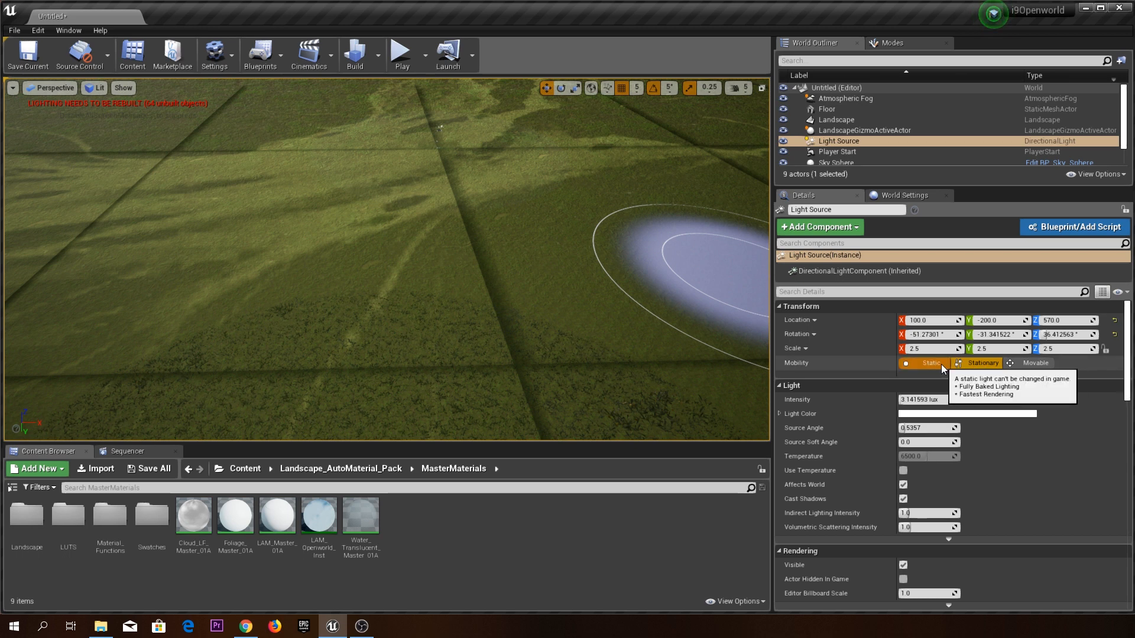
{"action": "left_click", "coordinate": [1031, 363]}
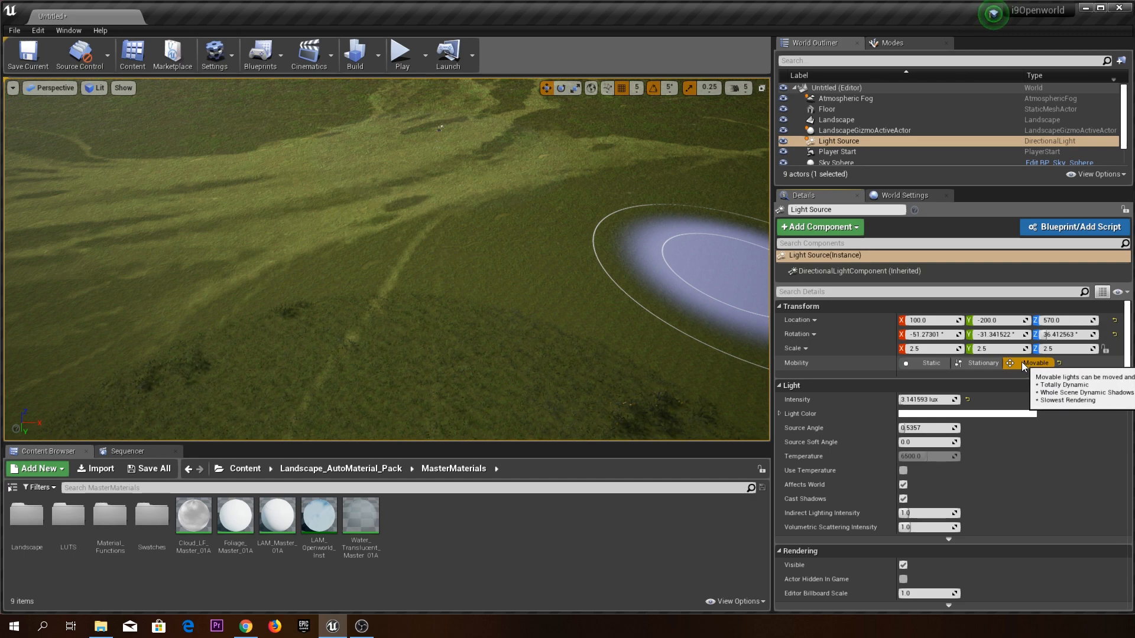
{"action": "right_click_drag", "start_coordinate": [583, 217], "coordinate": [488, 222]}
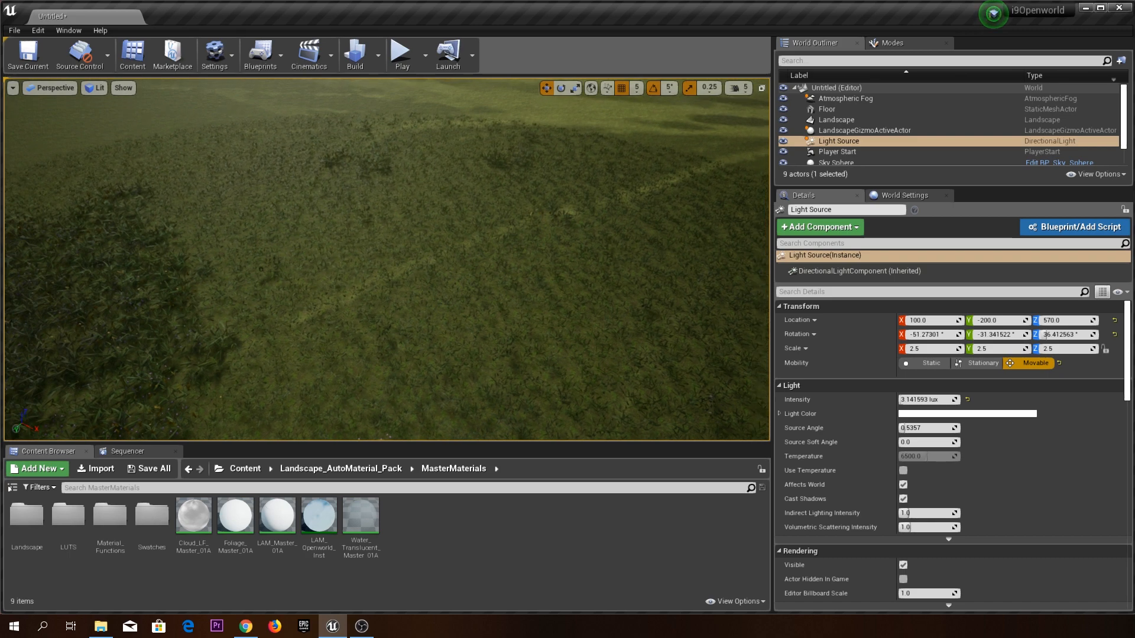
{"action": "left_click", "coordinate": [979, 363]}
{"action": "left_click", "coordinate": [939, 363]}
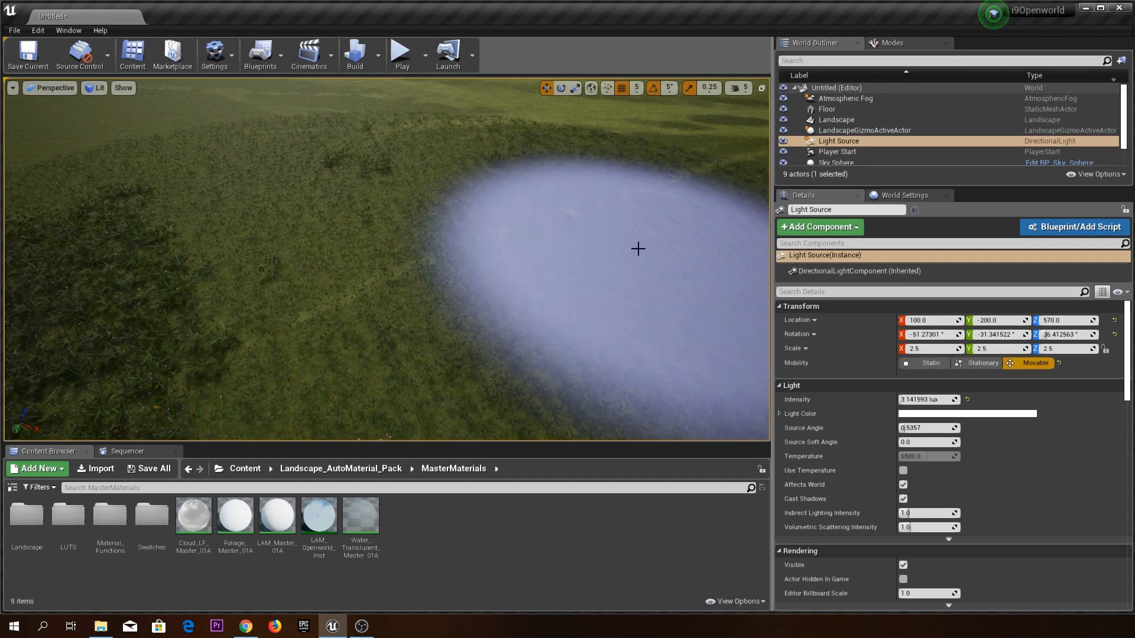
Leave landscape painting for Mesh Paint mode, select the landscape and examine its ground and grass up close.
{"action": "right_click_drag", "start_coordinate": [638, 248], "coordinate": [678, 277]}
{"action": "key", "text": "w"}
{"action": "right_click_drag", "start_coordinate": [595, 233], "coordinate": [595, 233]}
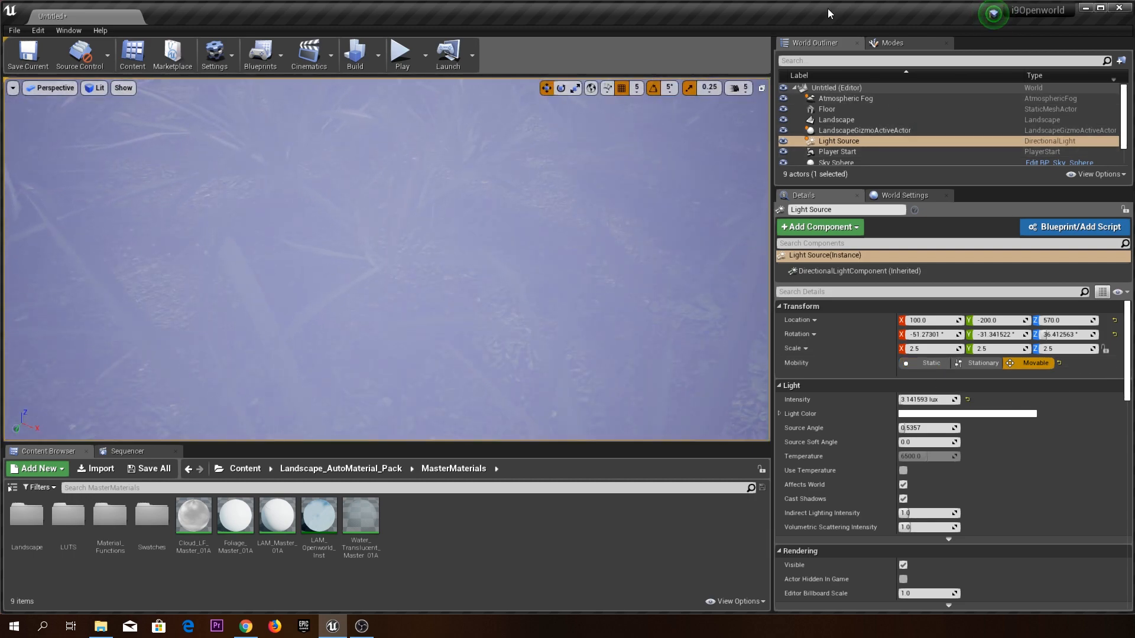
{"action": "left_click", "coordinate": [897, 43]}
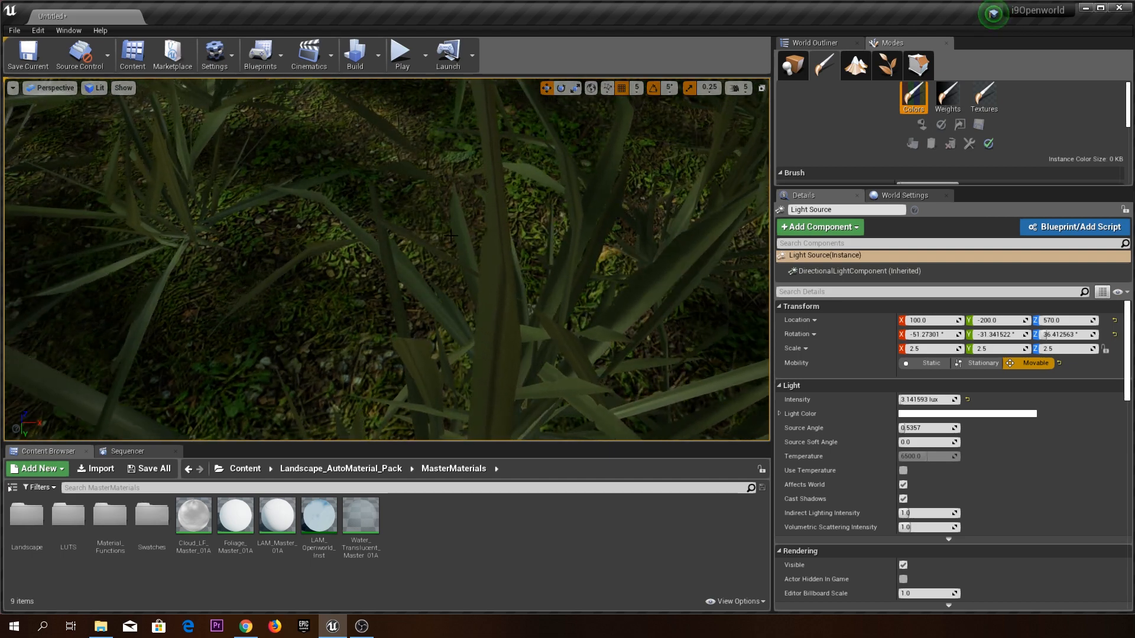
{"action": "right_click", "coordinate": [448, 234]}
{"action": "left_click", "coordinate": [327, 228]}
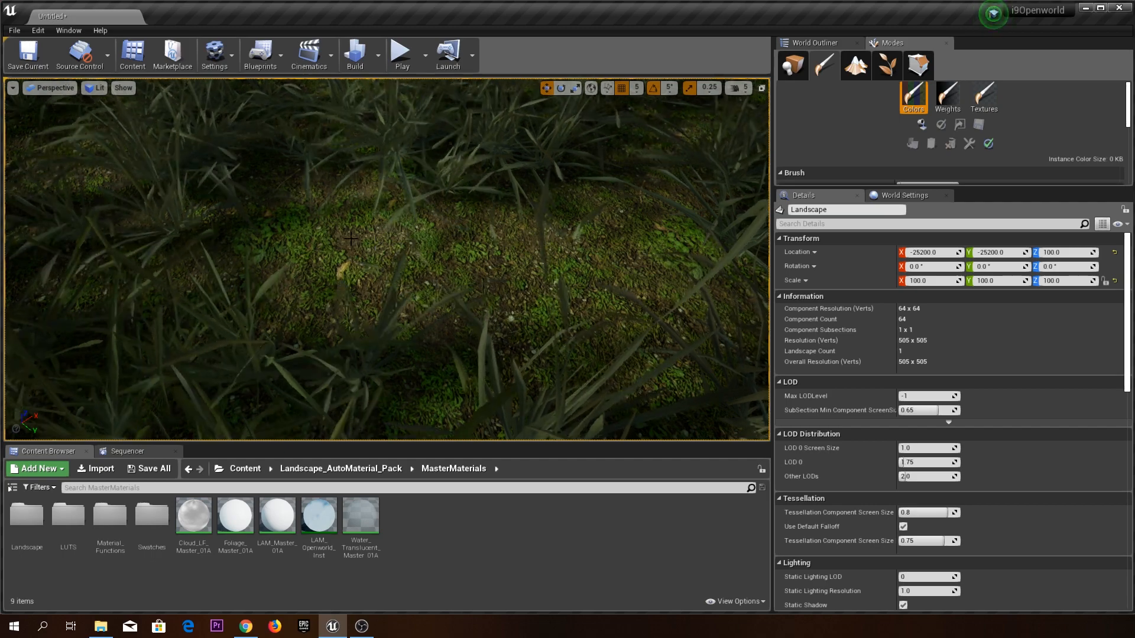
{"action": "right_click_drag", "start_coordinate": [350, 239], "coordinate": [290, 121]}
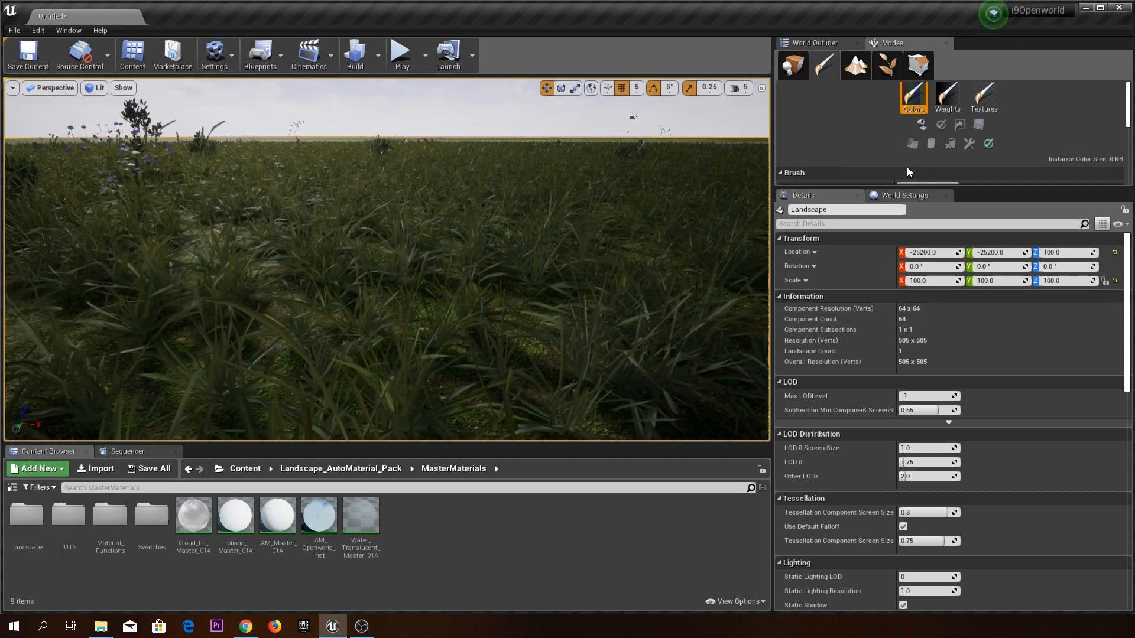
Check the world settings and the landscape's properties, and select the Light Source in the level.
{"action": "left_click", "coordinate": [925, 197]}
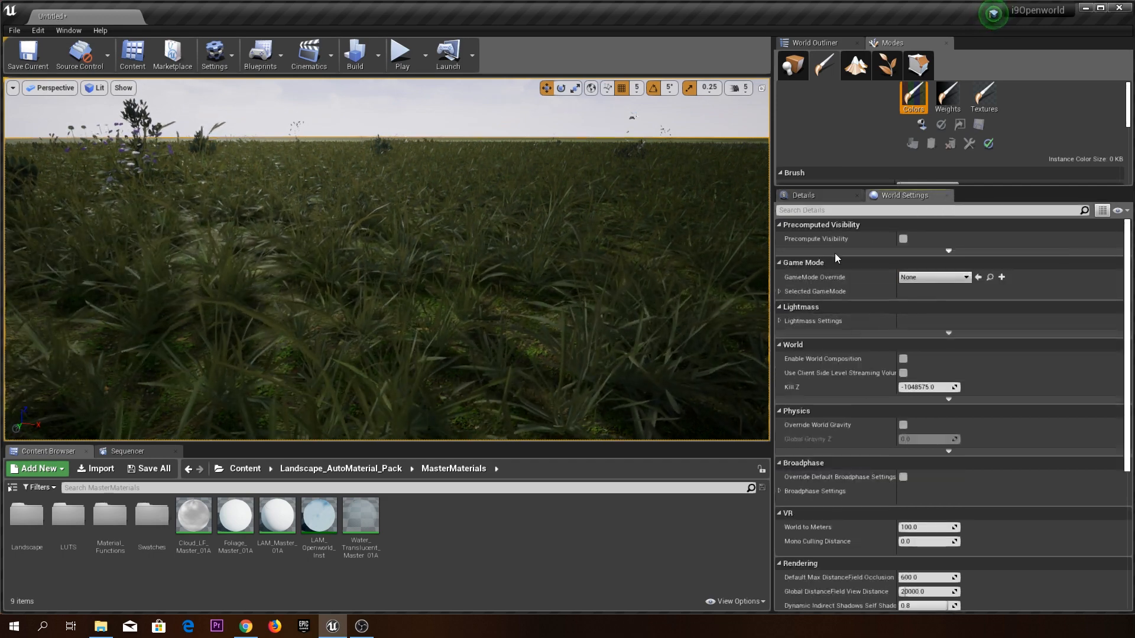
{"action": "left_click", "coordinate": [851, 197]}
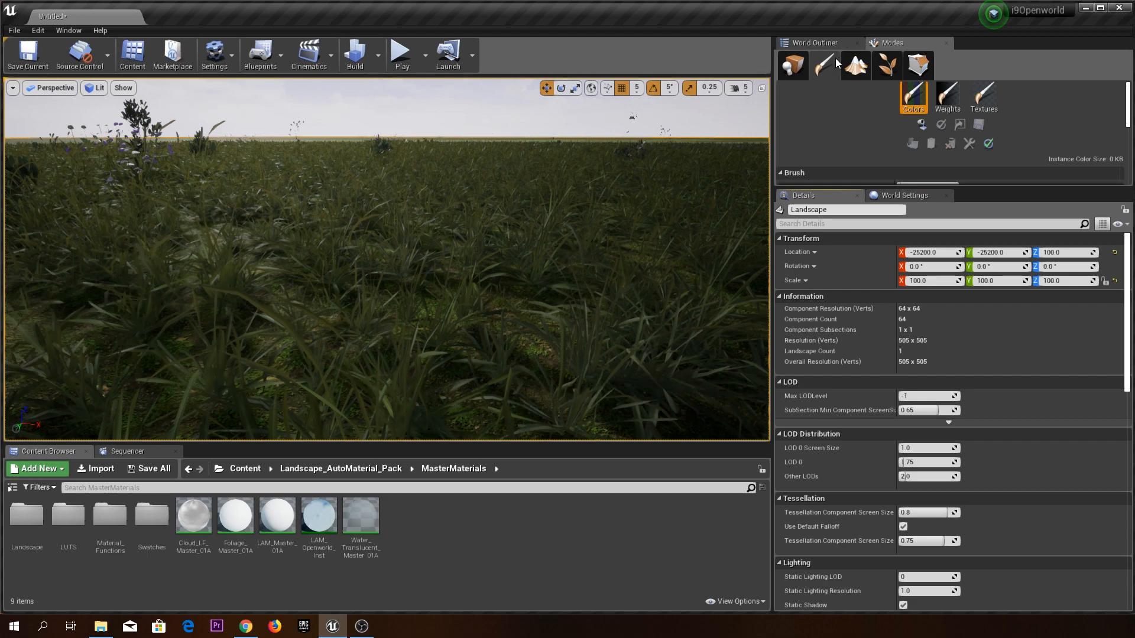
{"action": "left_click", "coordinate": [819, 43]}
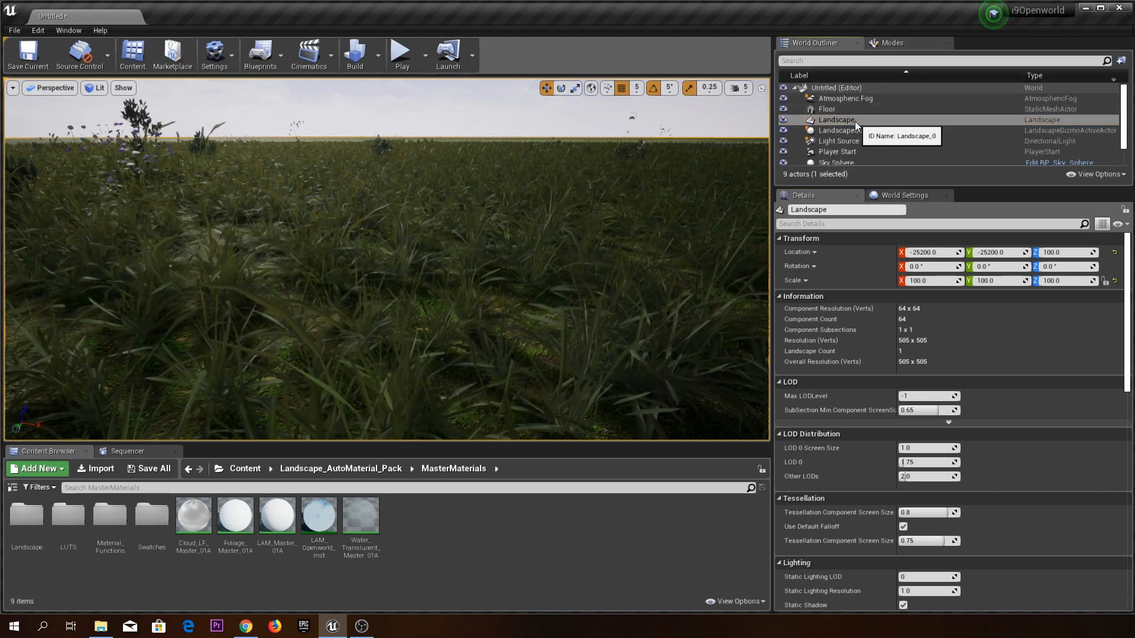
{"action": "left_click", "coordinate": [870, 145]}
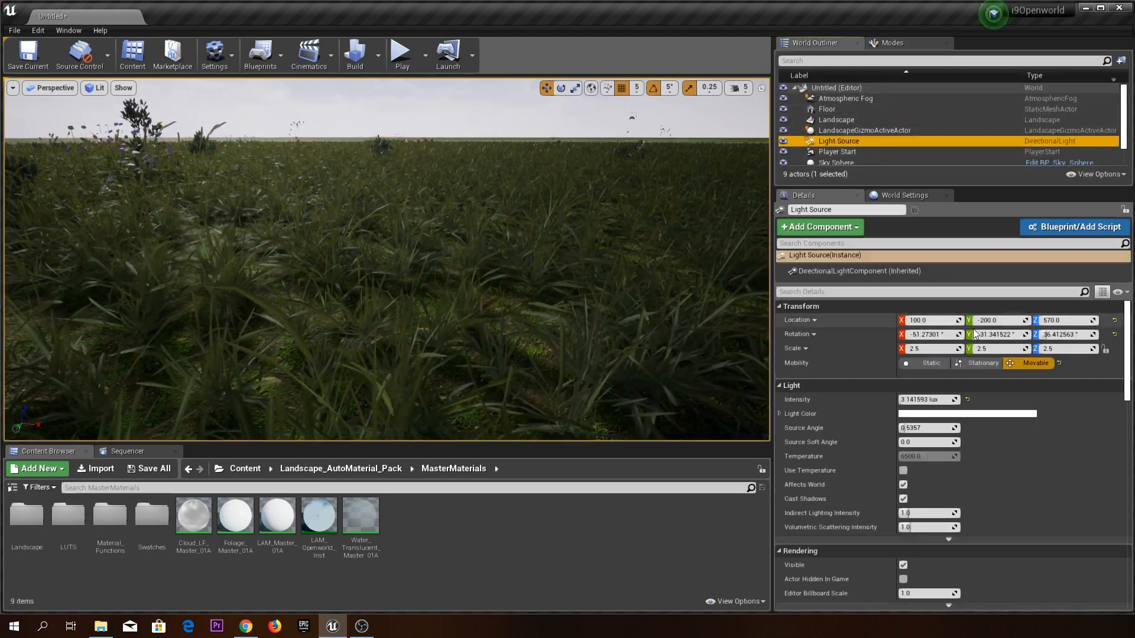
Examine the sky, horizon and grass from ground level while crossing the landscape.
{"action": "key", "text": "s"}
{"action": "right_click_drag", "start_coordinate": [533, 193], "coordinate": [697, 266]}
{"action": "right_click_drag", "start_coordinate": [170, 204], "coordinate": [64, 183]}
{"action": "key", "text": "w"}
{"action": "key", "text": "w"}
{"action": "key", "text": "w"}
{"action": "key", "text": "w"}
{"action": "key", "text": "w"}
{"action": "key", "text": "w"}
{"action": "key", "text": "w"}
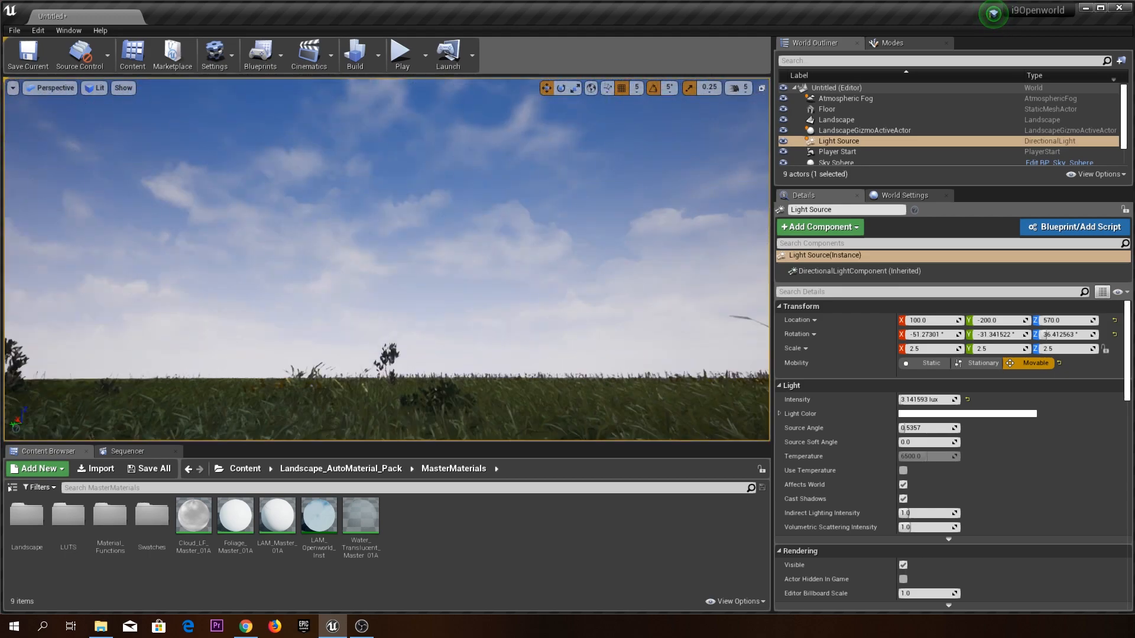
Set the viewport camera speed to 4 and examine the grass and foliage across the landscape from several directions.
{"action": "left_click", "coordinate": [742, 89]}
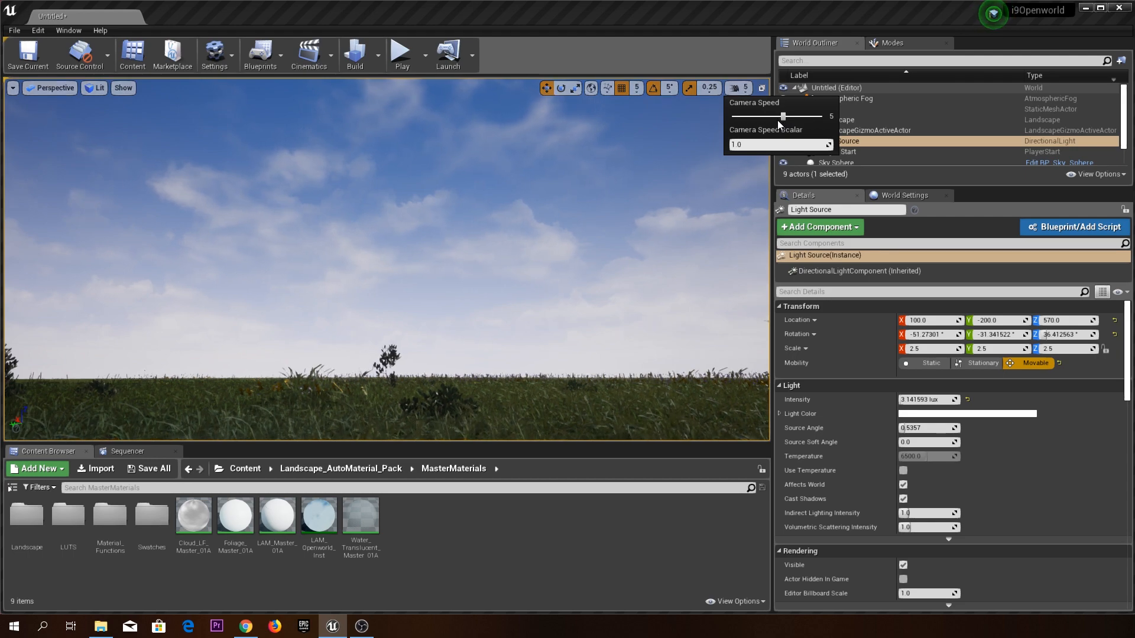
{"action": "right_click_drag", "start_coordinate": [591, 207], "coordinate": [547, 363]}
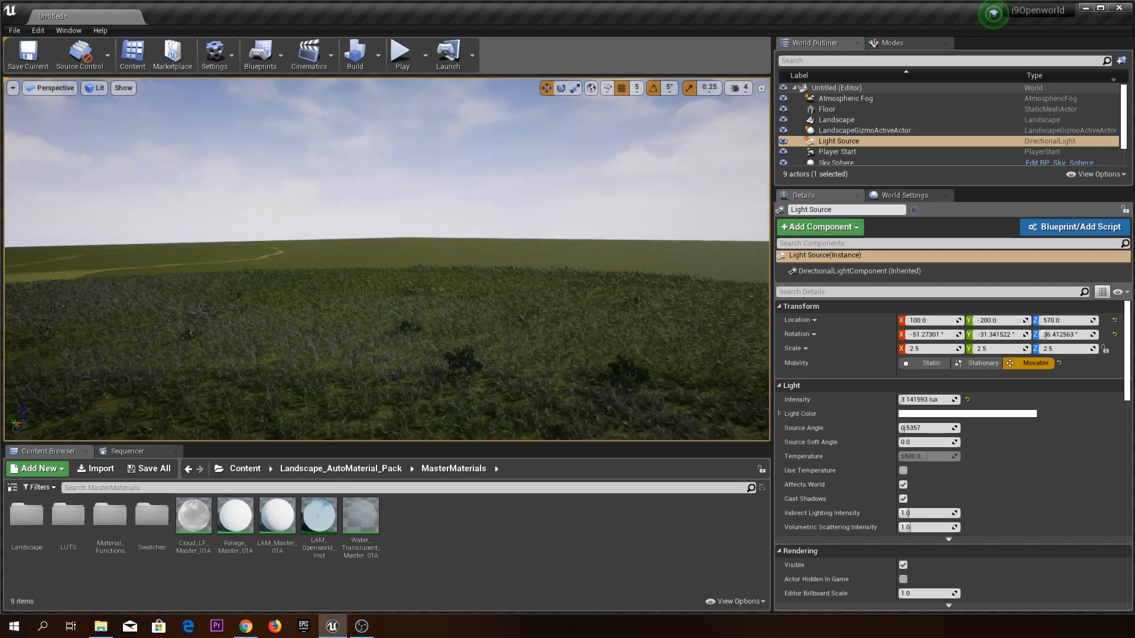
{"action": "right_click_drag", "start_coordinate": [387, 260], "coordinate": [219, 310]}
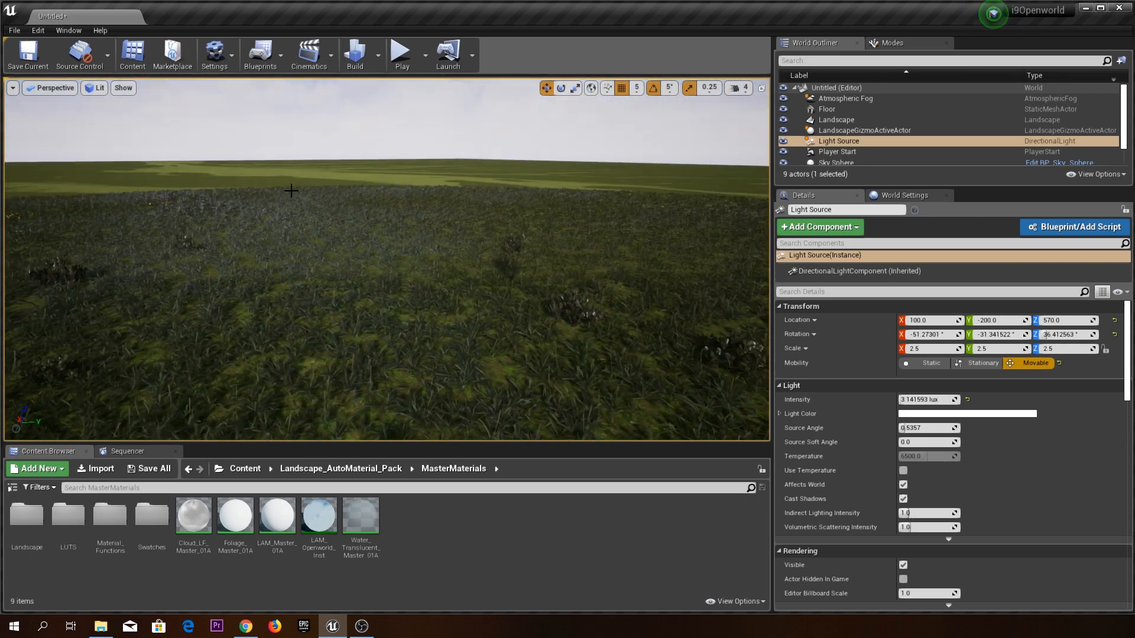
{"action": "right_click_drag", "start_coordinate": [338, 147], "coordinate": [396, 163]}
{"action": "right_click_drag", "start_coordinate": [634, 158], "coordinate": [745, 134]}
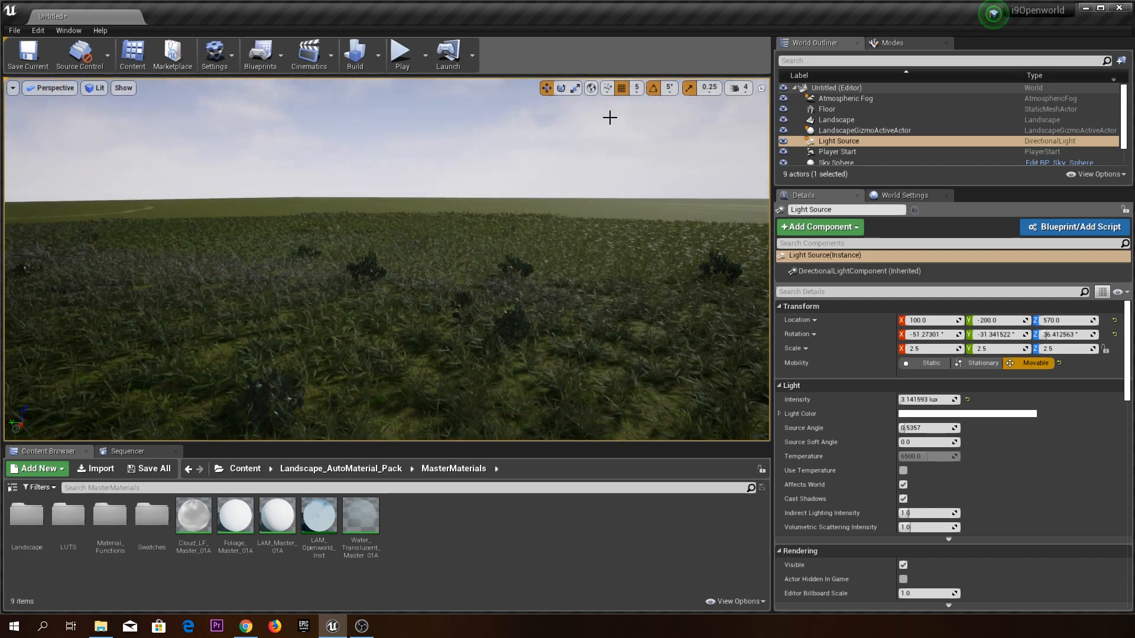
{"action": "right_click_drag", "start_coordinate": [490, 142], "coordinate": [290, 155]}
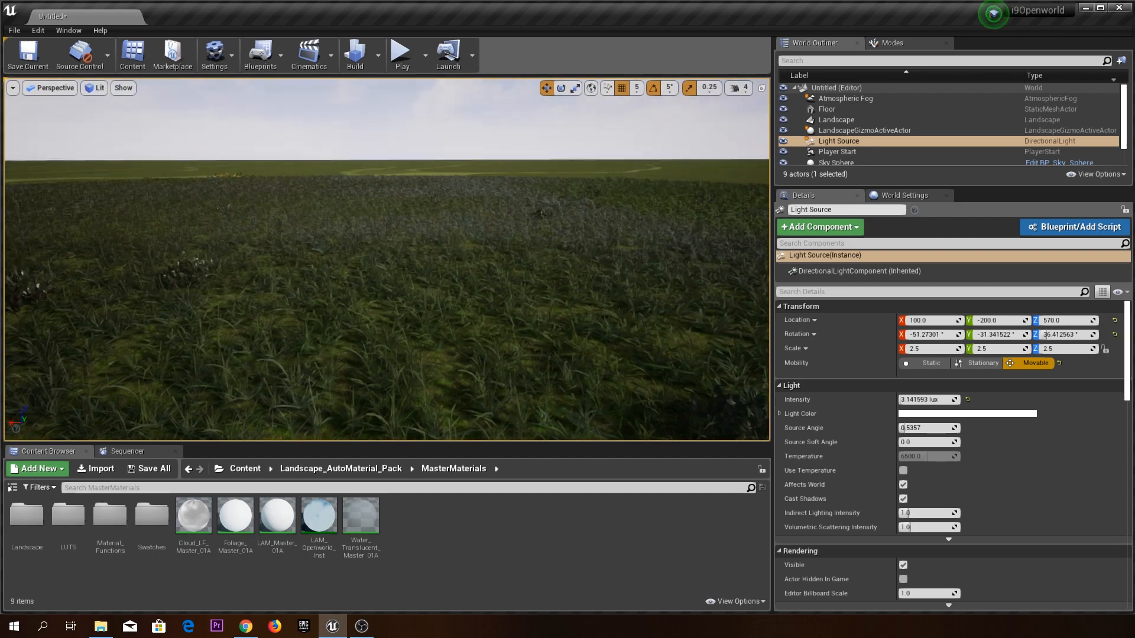
{"action": "right_click_drag", "start_coordinate": [387, 259], "coordinate": [355, 244]}
{"action": "right_click_drag", "start_coordinate": [472, 242], "coordinate": [171, 259]}
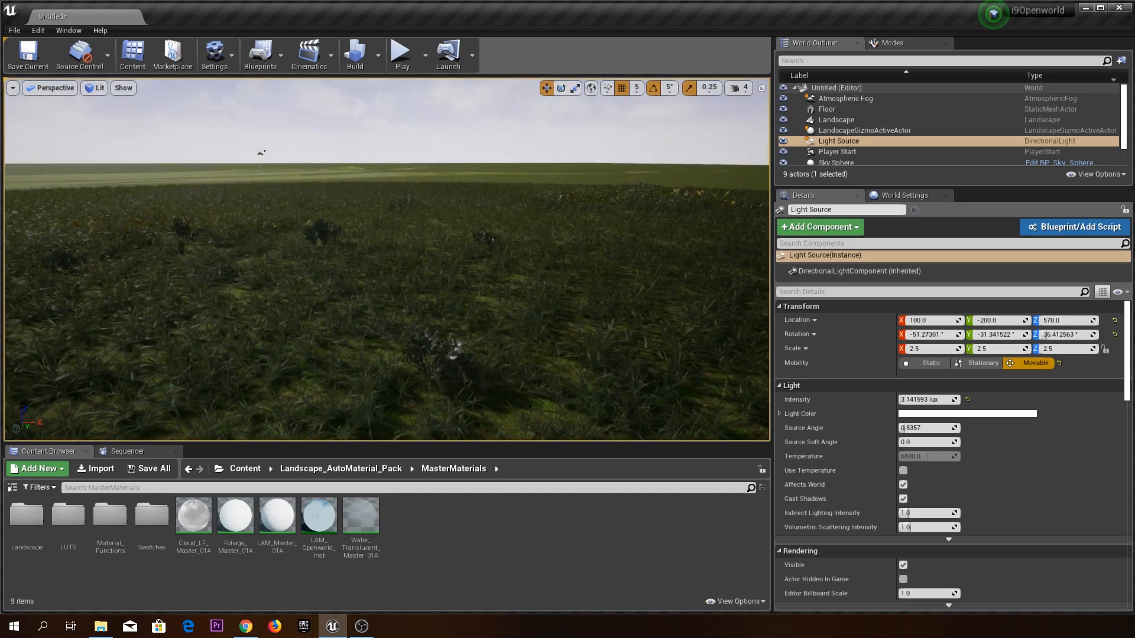
{"action": "right_click_drag", "start_coordinate": [331, 260], "coordinate": [544, 263]}
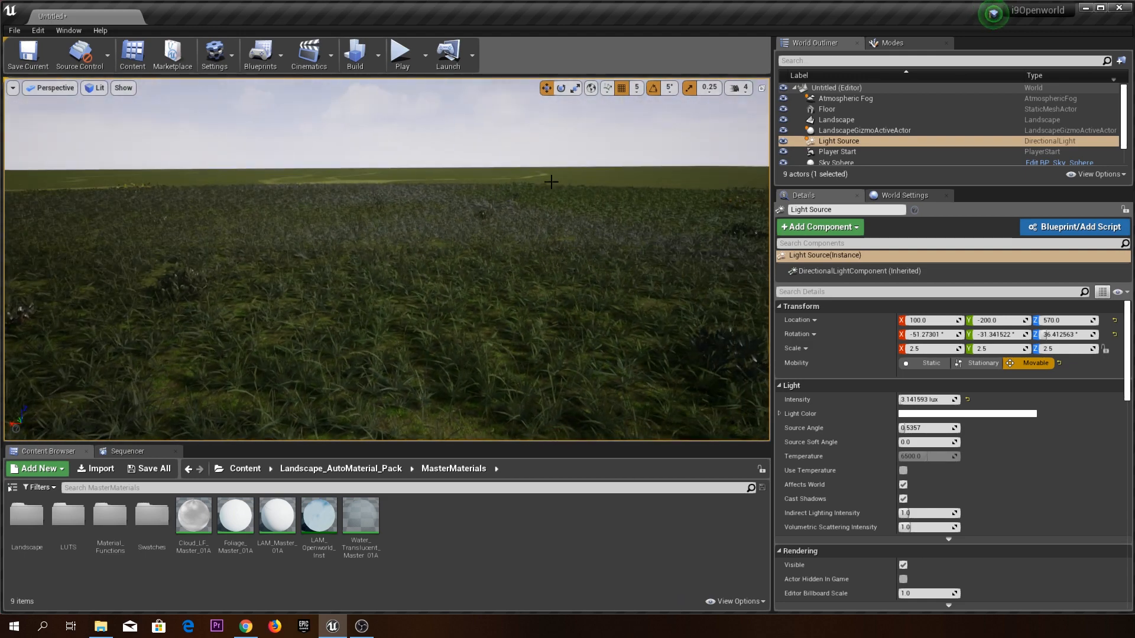
Switch to landscape sculpting with the Sculpt tool, with the whole terrain in view from above.
{"action": "right_click_drag", "start_coordinate": [549, 198], "coordinate": [484, 120]}
{"action": "key", "text": "s"}
{"action": "key", "text": "s"}
{"action": "key", "text": "s"}
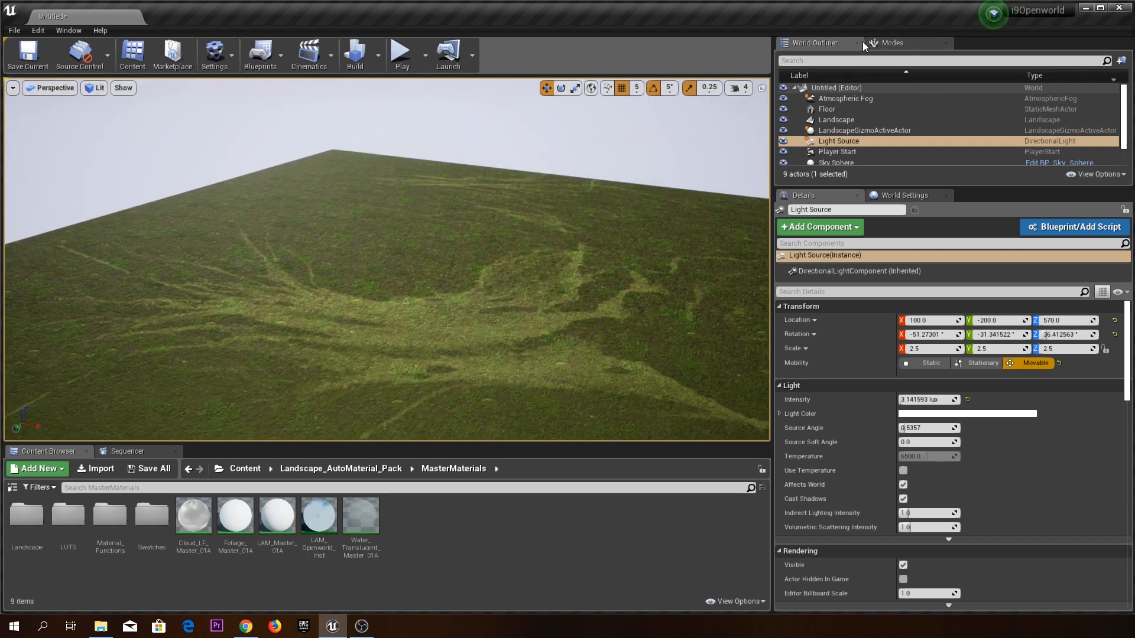
{"action": "left_click", "coordinate": [891, 44]}
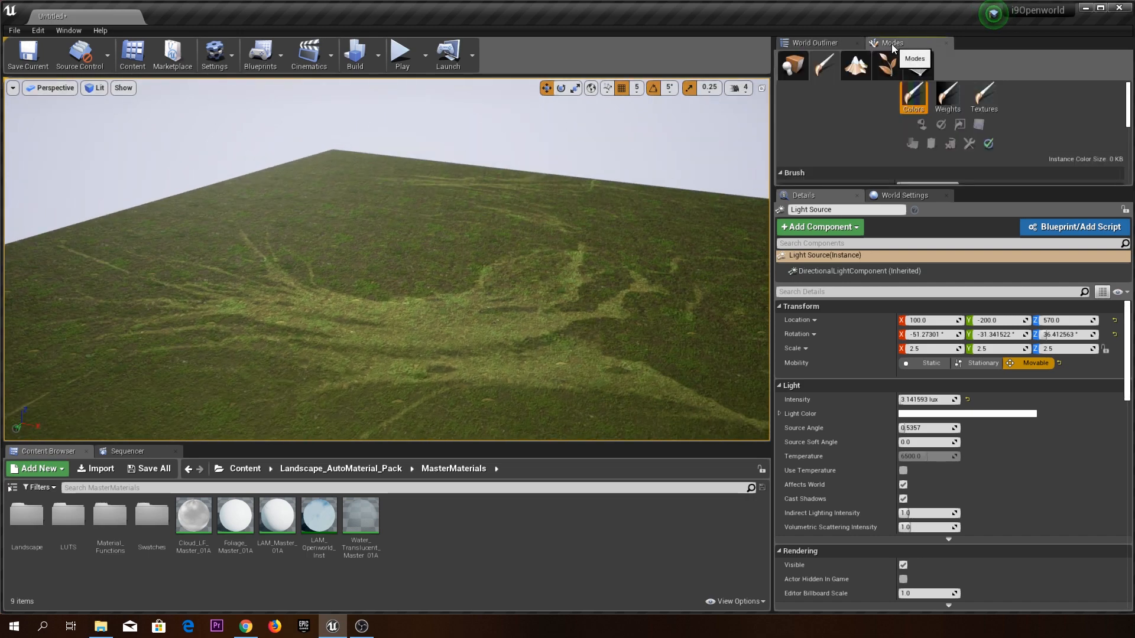
{"action": "left_click", "coordinate": [859, 70]}
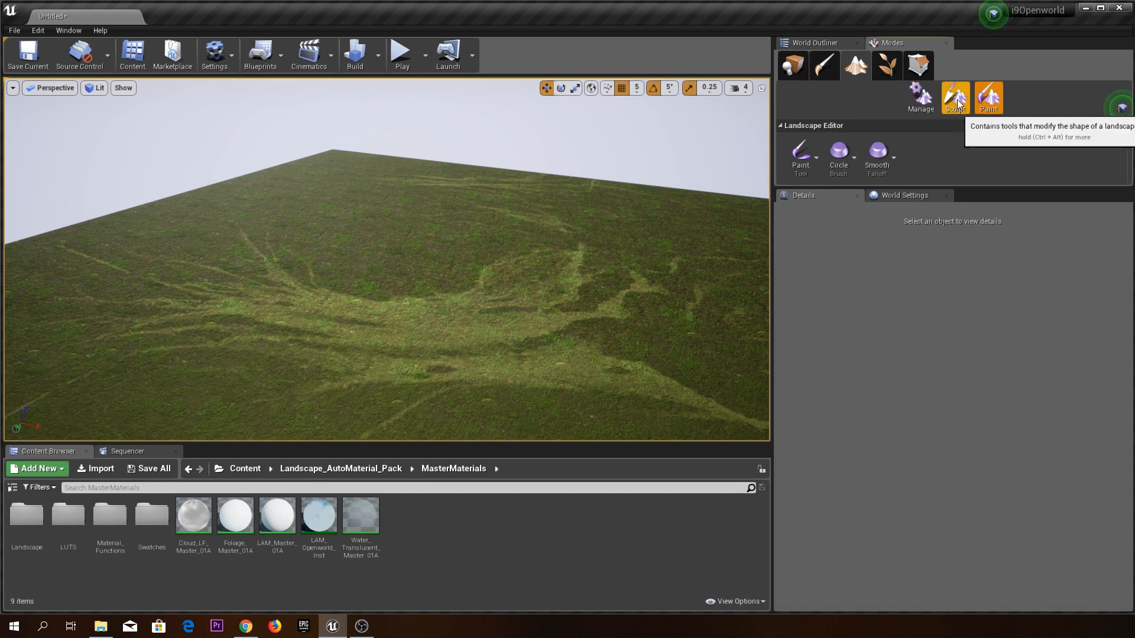
{"action": "left_click", "coordinate": [958, 104]}
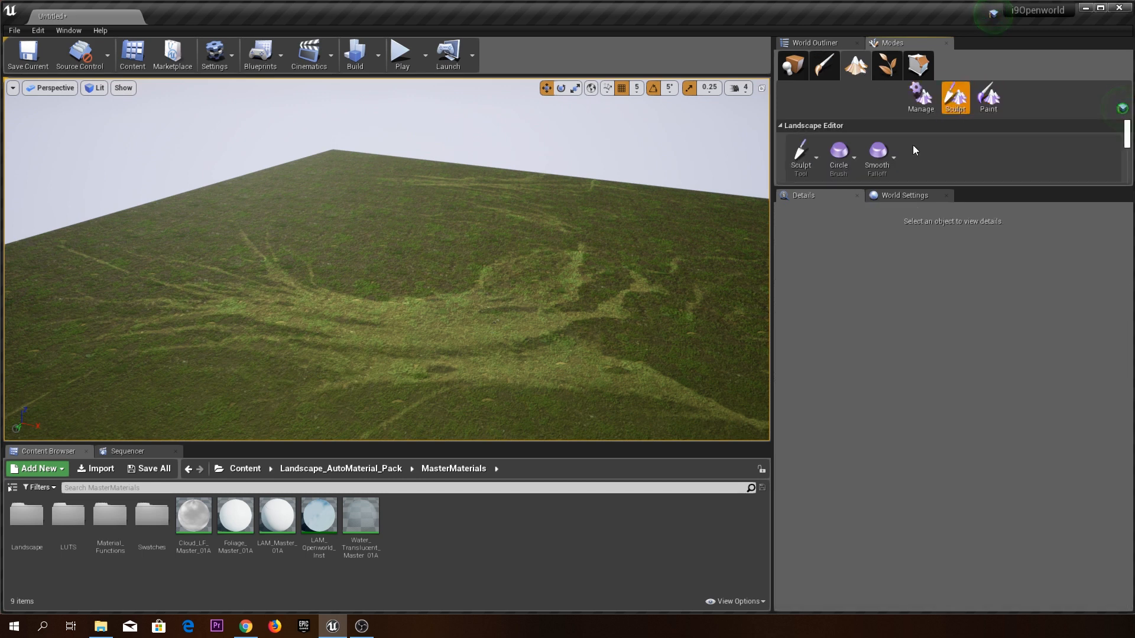
{"action": "left_click", "coordinate": [815, 158]}
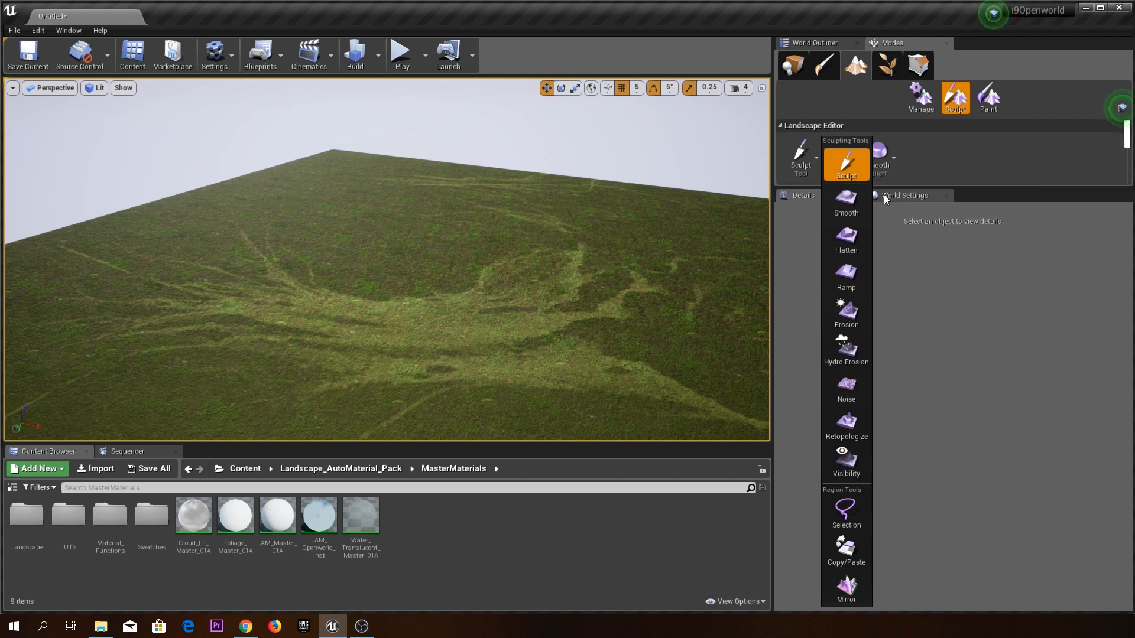
{"action": "left_click", "coordinate": [796, 163]}
Sculpt a row of rocky hills along the outer edge of the flat landscape.
{"action": "right_click_drag", "start_coordinate": [488, 340], "coordinate": [498, 385]}
{"action": "right_click_drag", "start_coordinate": [339, 262], "coordinate": [350, 252]}
{"action": "mouse_move", "coordinate": [293, 194]}
{"action": "left_mouse_down"}
{"action": "mouse_move", "coordinate": [412, 180]}
{"action": "mouse_move", "coordinate": [662, 187]}
{"action": "left_mouse_up"}
{"action": "right_click_drag", "start_coordinate": [662, 187], "coordinate": [549, 161]}
{"action": "mouse_move", "coordinate": [507, 152]}
{"action": "left_mouse_down"}
{"action": "mouse_move", "coordinate": [588, 135]}
{"action": "mouse_move", "coordinate": [492, 121]}
{"action": "left_mouse_up"}
{"action": "right_click_drag", "start_coordinate": [510, 130], "coordinate": [475, 137]}
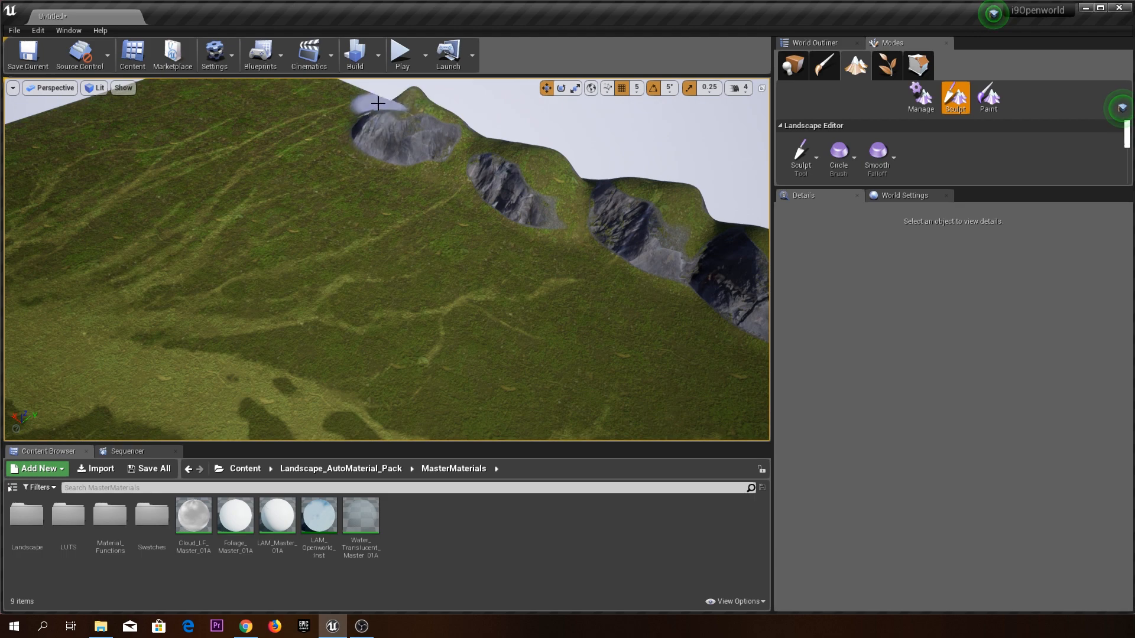
{"action": "right_click_drag", "start_coordinate": [418, 125], "coordinate": [388, 115]}
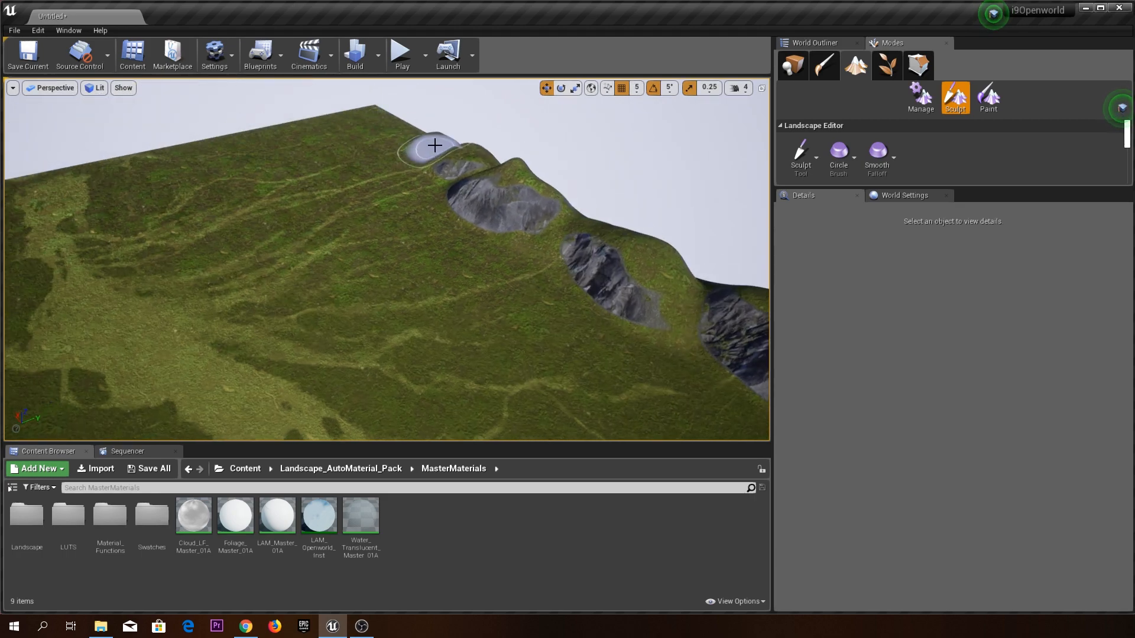
Raise the gap between two of the rocky hills and examine the cliff texture and grass up close.
{"action": "mouse_move", "coordinate": [448, 179]}
{"action": "right_mouse_down"}
{"action": "mouse_move", "coordinate": [336, 173]}
{"action": "mouse_move", "coordinate": [525, 209]}
{"action": "mouse_move", "coordinate": [503, 210]}
{"action": "right_mouse_up"}
{"action": "key", "text": "w"}
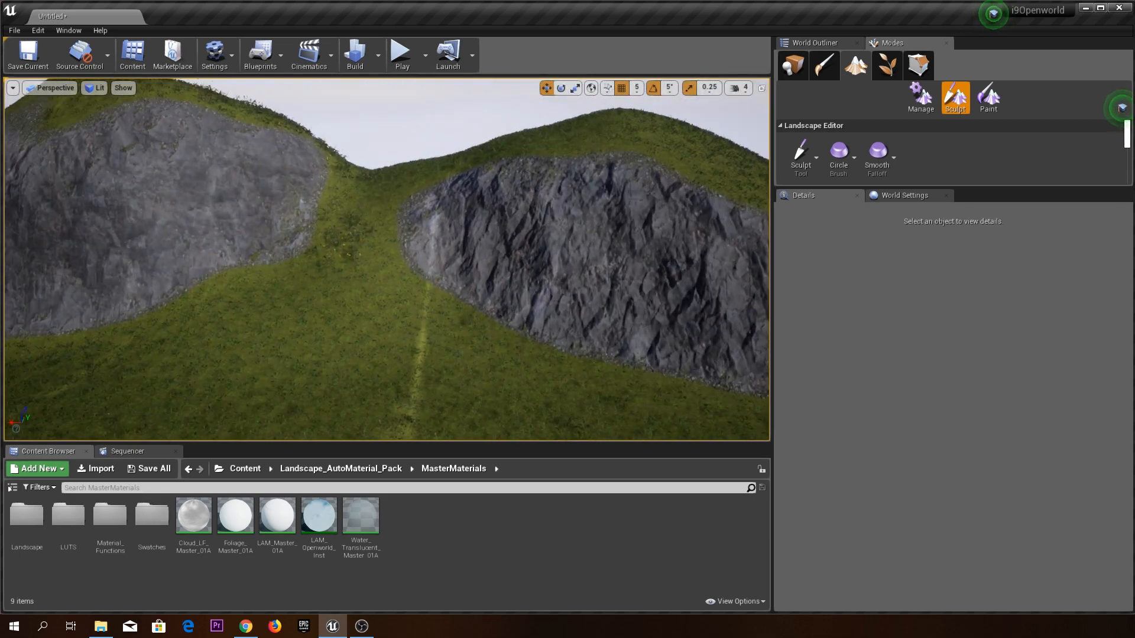
{"action": "left_click", "coordinate": [374, 180]}
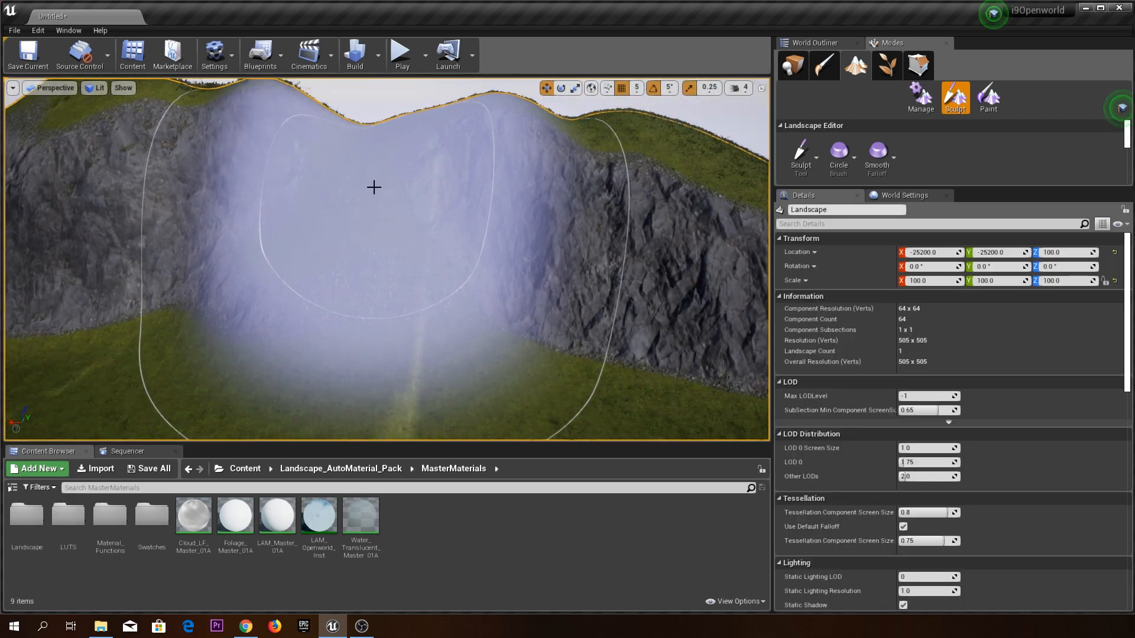
{"action": "right_click_drag", "start_coordinate": [371, 189], "coordinate": [372, 190]}
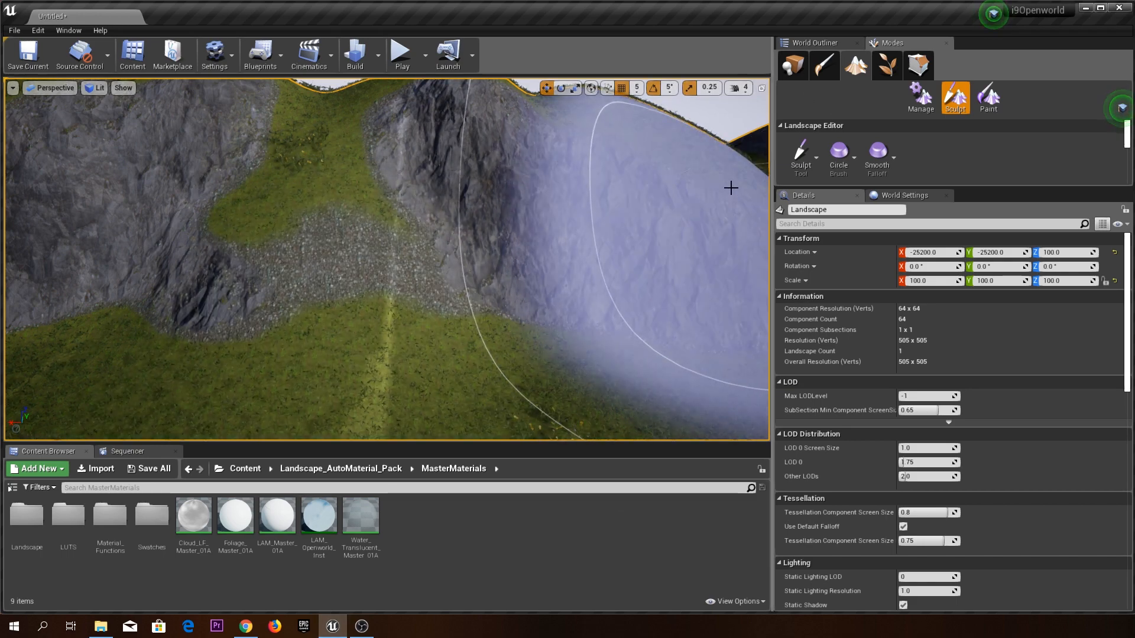
{"action": "right_click_drag", "start_coordinate": [632, 173], "coordinate": [573, 120]}
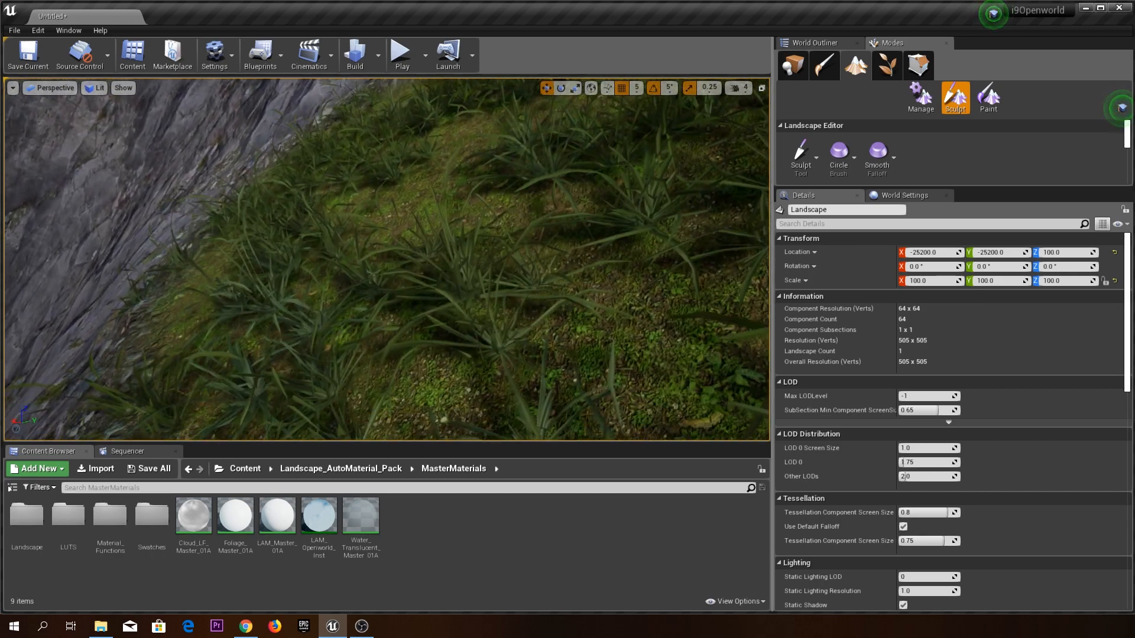
{"action": "right_click_drag", "start_coordinate": [573, 119], "coordinate": [573, 119]}
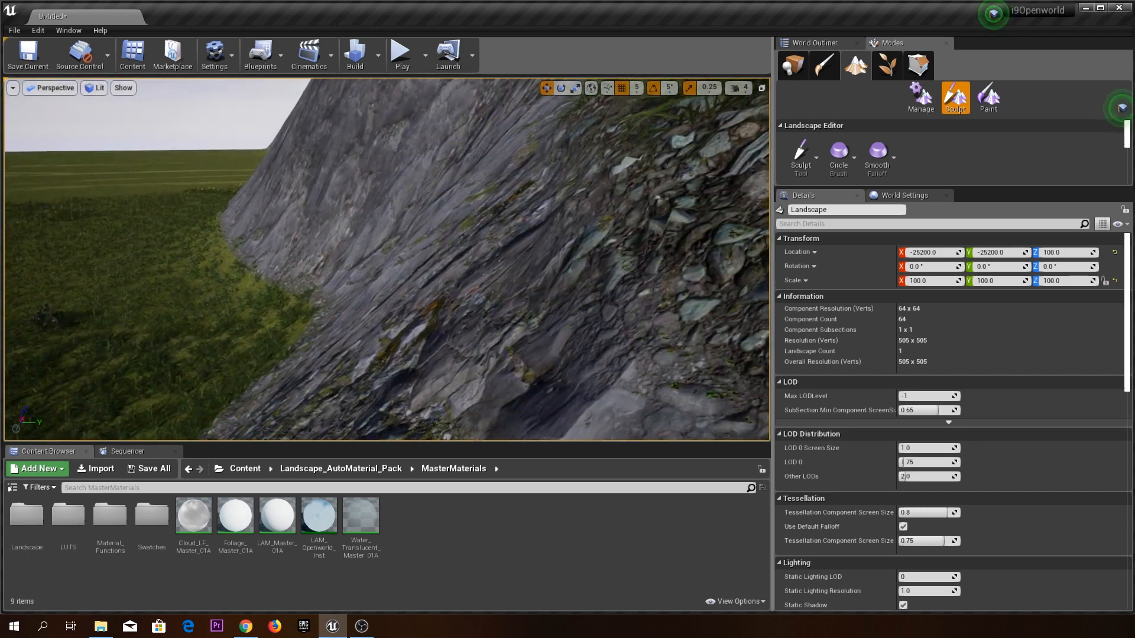
{"action": "right_click_drag", "start_coordinate": [573, 119], "coordinate": [573, 119]}
{"action": "right_click_drag", "start_coordinate": [564, 164], "coordinate": [564, 164]}
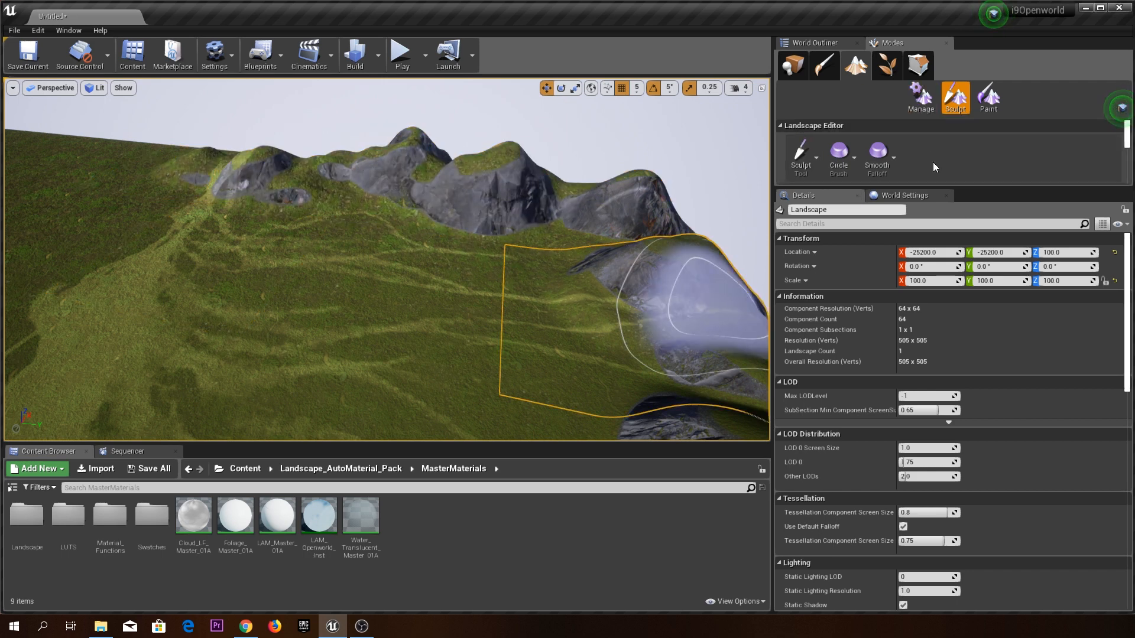
Enlarge the sculpt brush to a size of about 5223 and raise broader ridges along the existing hills.
{"action": "mouse_move", "coordinate": [992, 188]}
{"action": "left_mouse_down"}
{"action": "mouse_move", "coordinate": [1017, 247]}
{"action": "mouse_move", "coordinate": [1017, 480]}
{"action": "mouse_move", "coordinate": [1017, 431]}
{"action": "left_mouse_up"}
{"action": "left_click_drag", "start_coordinate": [924, 253], "coordinate": [949, 253]}
{"action": "mouse_move", "coordinate": [517, 260]}
{"action": "right_mouse_down"}
{"action": "mouse_move", "coordinate": [516, 366]}
{"action": "mouse_move", "coordinate": [512, 301]}
{"action": "mouse_move", "coordinate": [483, 257]}
{"action": "right_mouse_up"}
{"action": "key", "text": "s"}
{"action": "mouse_move", "coordinate": [482, 258]}
{"action": "left_mouse_down"}
{"action": "mouse_move", "coordinate": [329, 203]}
{"action": "mouse_move", "coordinate": [337, 211]}
{"action": "mouse_move", "coordinate": [287, 180]}
{"action": "mouse_move", "coordinate": [347, 211]}
{"action": "mouse_move", "coordinate": [498, 252]}
{"action": "mouse_move", "coordinate": [519, 289]}
{"action": "mouse_move", "coordinate": [549, 294]}
{"action": "mouse_move", "coordinate": [291, 190]}
{"action": "mouse_move", "coordinate": [299, 180]}
{"action": "mouse_move", "coordinate": [172, 228]}
{"action": "mouse_move", "coordinate": [138, 211]}
{"action": "left_mouse_up"}
{"action": "right_click_drag", "start_coordinate": [138, 211], "coordinate": [38, 204]}
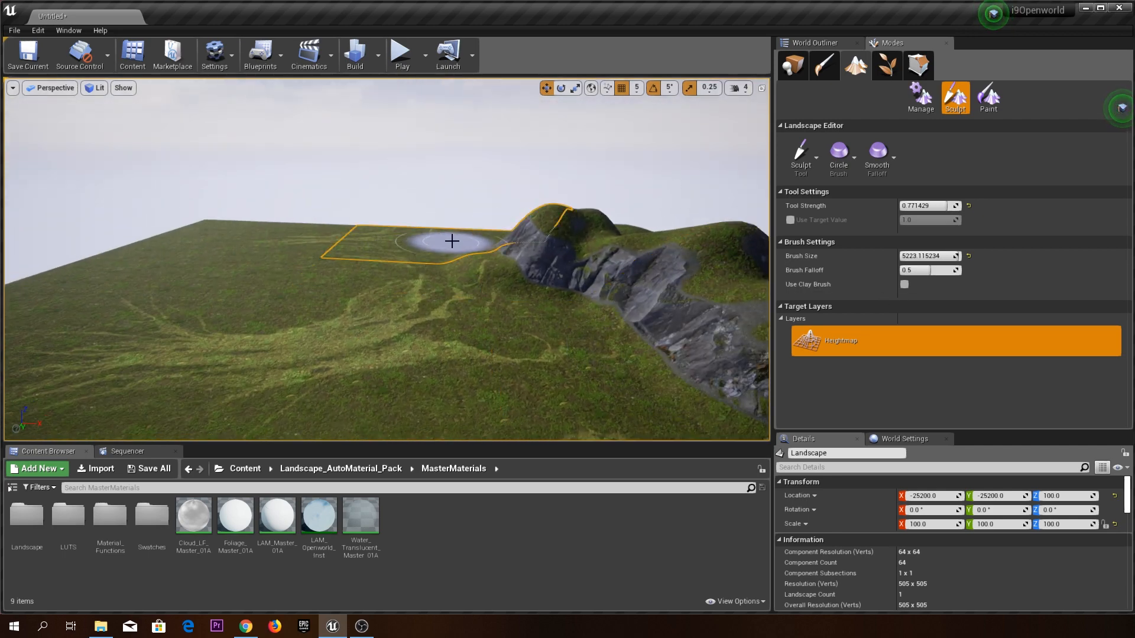
Raise tall rocky peaks on the flat ground beyond the end of the ridge, extending the mountains around the landscape's edge.
{"action": "mouse_move", "coordinate": [432, 230]}
{"action": "left_mouse_down"}
{"action": "mouse_move", "coordinate": [519, 260]}
{"action": "mouse_move", "coordinate": [449, 231]}
{"action": "left_mouse_up"}
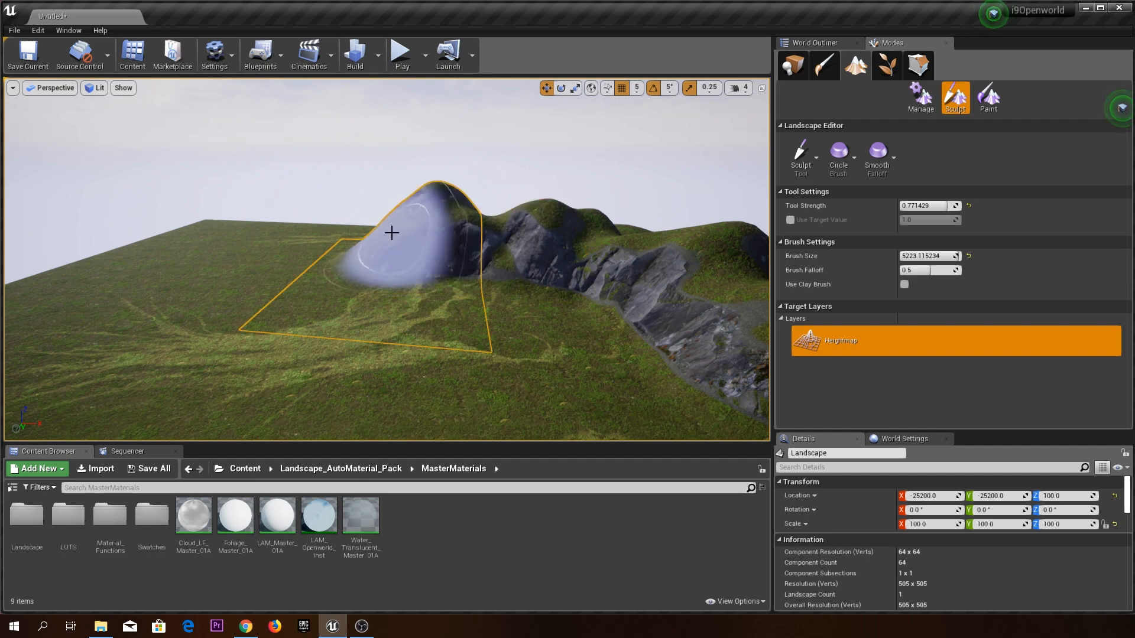
{"action": "mouse_move", "coordinate": [315, 240]}
{"action": "left_mouse_down"}
{"action": "mouse_move", "coordinate": [211, 211]}
{"action": "mouse_move", "coordinate": [299, 225]}
{"action": "mouse_move", "coordinate": [344, 205]}
{"action": "mouse_move", "coordinate": [350, 228]}
{"action": "left_mouse_up"}
{"action": "right_click_drag", "start_coordinate": [349, 228], "coordinate": [207, 208]}
{"action": "mouse_move", "coordinate": [562, 278]}
{"action": "left_mouse_down"}
{"action": "mouse_move", "coordinate": [233, 305]}
{"action": "mouse_move", "coordinate": [101, 349]}
{"action": "mouse_move", "coordinate": [282, 294]}
{"action": "mouse_move", "coordinate": [284, 333]}
{"action": "mouse_move", "coordinate": [362, 309]}
{"action": "mouse_move", "coordinate": [548, 308]}
{"action": "mouse_move", "coordinate": [567, 295]}
{"action": "left_mouse_up"}
{"action": "mouse_move", "coordinate": [566, 295]}
{"action": "right_mouse_down"}
{"action": "mouse_move", "coordinate": [502, 296]}
{"action": "mouse_move", "coordinate": [459, 357]}
{"action": "right_mouse_up"}
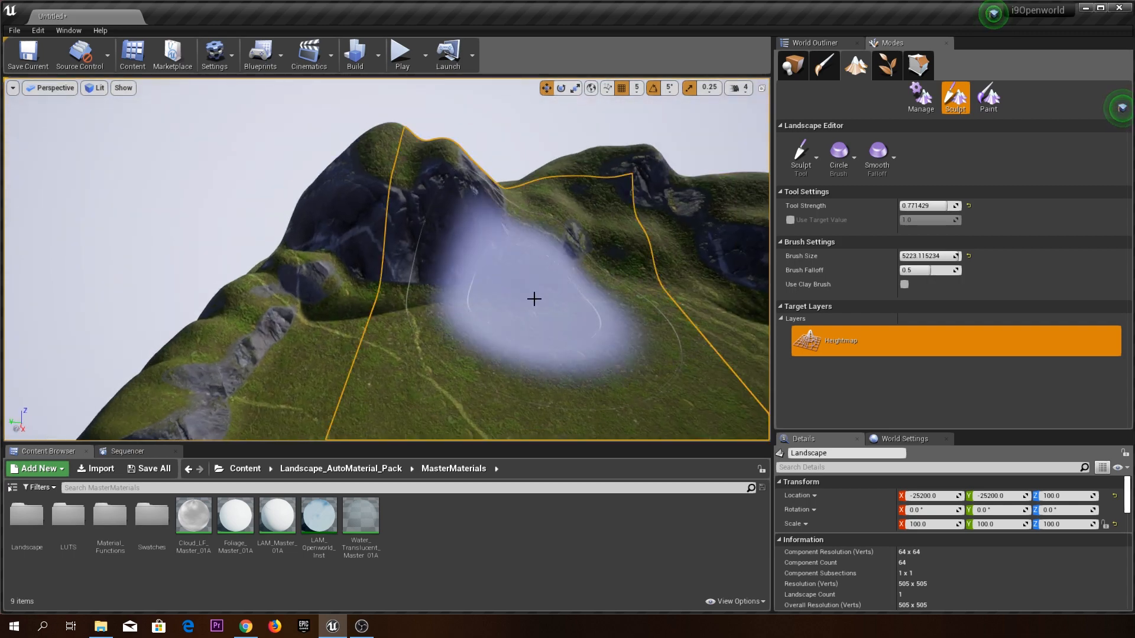
{"action": "mouse_move", "coordinate": [464, 253]}
{"action": "left_mouse_down"}
{"action": "mouse_move", "coordinate": [425, 238]}
{"action": "mouse_move", "coordinate": [446, 231]}
{"action": "mouse_move", "coordinate": [324, 170]}
{"action": "mouse_move", "coordinate": [455, 166]}
{"action": "left_mouse_up"}
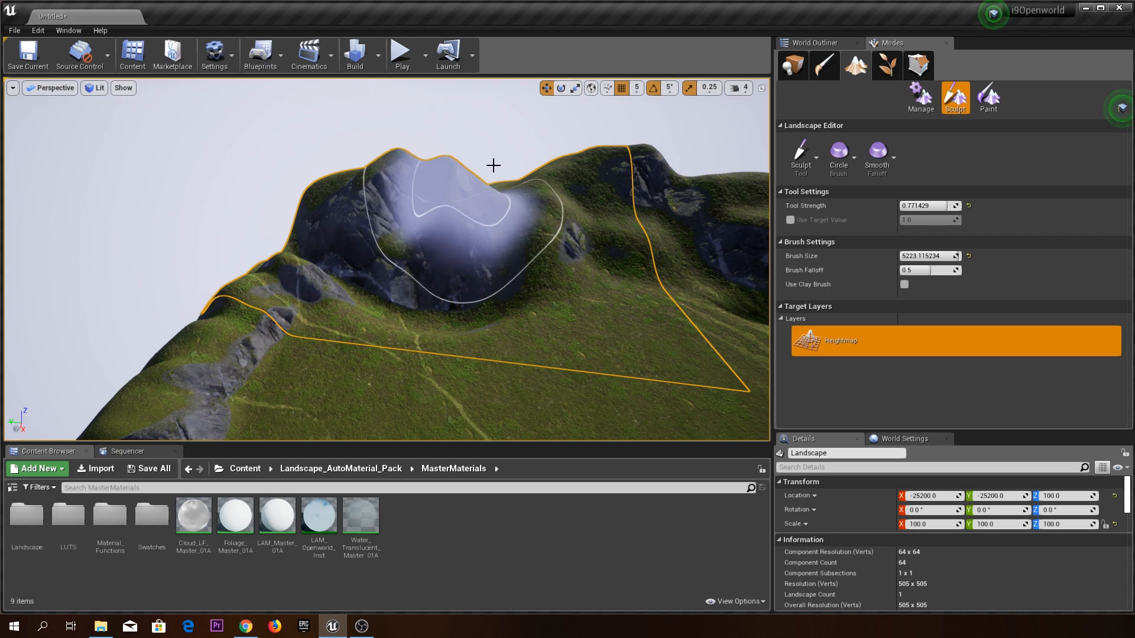
{"action": "mouse_move", "coordinate": [547, 211]}
{"action": "right_mouse_down"}
{"action": "mouse_move", "coordinate": [523, 214]}
{"action": "mouse_move", "coordinate": [437, 278]}
{"action": "right_mouse_up"}
Sculpt further hills and slopes beside the peaks to close the mountain ring around the grassy valley.
{"action": "mouse_move", "coordinate": [437, 277]}
{"action": "left_mouse_down"}
{"action": "mouse_move", "coordinate": [575, 193]}
{"action": "mouse_move", "coordinate": [463, 240]}
{"action": "mouse_move", "coordinate": [522, 144]}
{"action": "mouse_move", "coordinate": [449, 248]}
{"action": "left_mouse_up"}
{"action": "right_click_drag", "start_coordinate": [452, 236], "coordinate": [471, 203]}
{"action": "mouse_move", "coordinate": [471, 202]}
{"action": "left_mouse_down"}
{"action": "mouse_move", "coordinate": [466, 223]}
{"action": "mouse_move", "coordinate": [269, 175]}
{"action": "left_mouse_up"}
{"action": "mouse_move", "coordinate": [269, 175]}
{"action": "right_mouse_down"}
{"action": "mouse_move", "coordinate": [331, 148]}
{"action": "mouse_move", "coordinate": [336, 133]}
{"action": "right_mouse_up"}
{"action": "left_click_drag", "start_coordinate": [395, 248], "coordinate": [248, 178]}
{"action": "mouse_move", "coordinate": [248, 179]}
{"action": "right_mouse_down"}
{"action": "mouse_move", "coordinate": [148, 189]}
{"action": "mouse_move", "coordinate": [127, 121]}
{"action": "mouse_move", "coordinate": [59, 129]}
{"action": "right_mouse_up"}
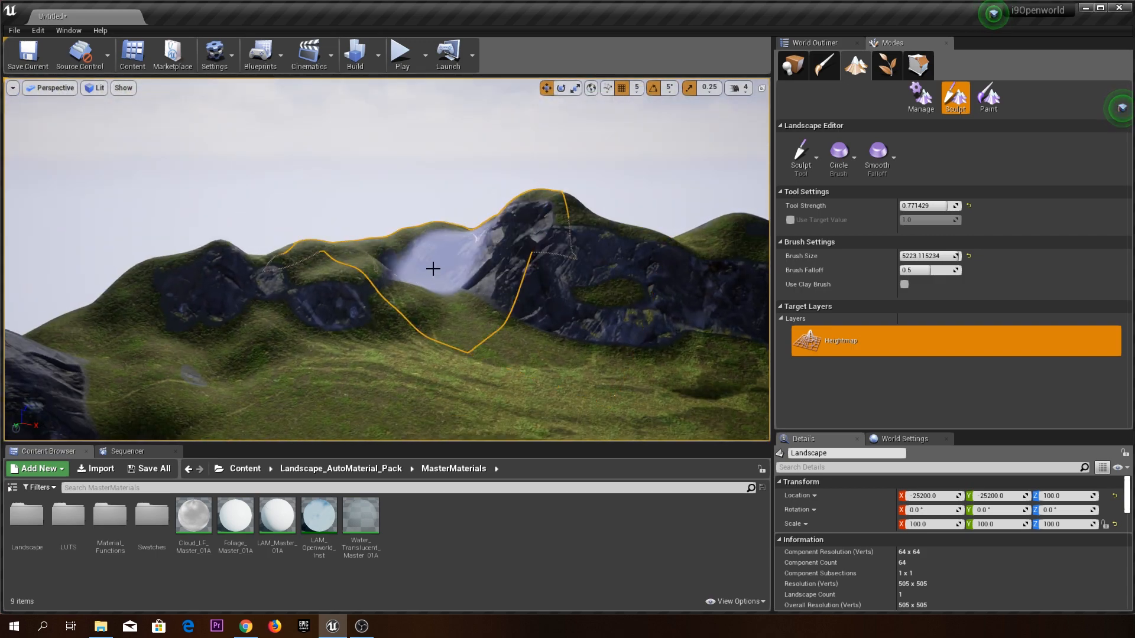
Switch to the Smooth sculpting tool and soften the peaks and rocky slopes of the mountain ridge.
{"action": "left_click", "coordinate": [815, 157]}
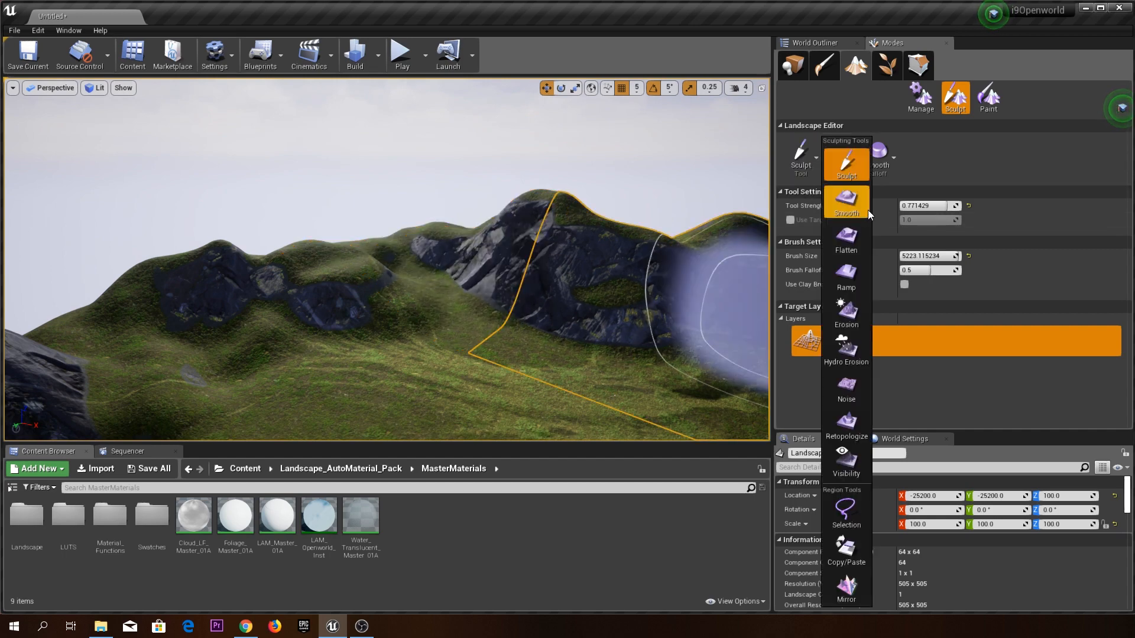
{"action": "left_click", "coordinate": [838, 199]}
{"action": "right_click_drag", "start_coordinate": [265, 295], "coordinate": [328, 303]}
{"action": "mouse_move", "coordinate": [350, 239]}
{"action": "left_mouse_down"}
{"action": "mouse_move", "coordinate": [615, 258]}
{"action": "mouse_move", "coordinate": [291, 240]}
{"action": "mouse_move", "coordinate": [646, 232]}
{"action": "mouse_move", "coordinate": [237, 239]}
{"action": "mouse_move", "coordinate": [178, 291]}
{"action": "mouse_move", "coordinate": [322, 284]}
{"action": "left_mouse_up"}
{"action": "right_click_drag", "start_coordinate": [322, 283], "coordinate": [204, 279]}
{"action": "left_click_drag", "start_coordinate": [278, 309], "coordinate": [170, 304]}
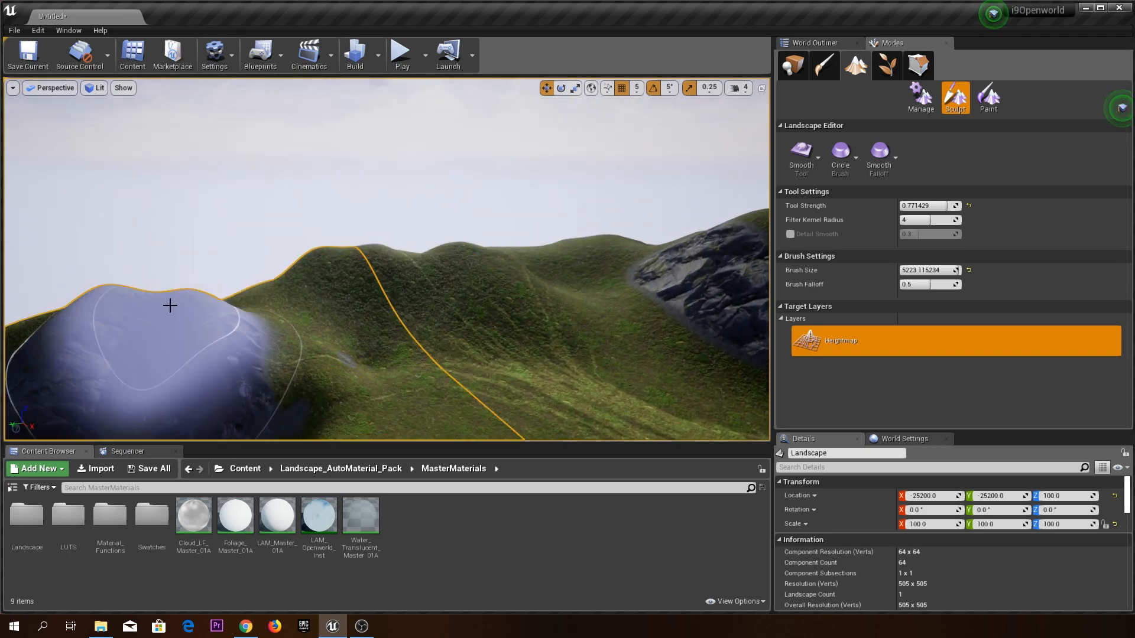
{"action": "right_click_drag", "start_coordinate": [170, 304], "coordinate": [59, 301]}
Smooth the remaining hills and slopes around the valley and check the mountains from above and from the ground.
{"action": "mouse_move", "coordinate": [237, 307]}
{"action": "left_mouse_down"}
{"action": "mouse_move", "coordinate": [405, 312]}
{"action": "mouse_move", "coordinate": [414, 285]}
{"action": "mouse_move", "coordinate": [378, 307]}
{"action": "left_mouse_up"}
{"action": "mouse_move", "coordinate": [378, 308]}
{"action": "right_mouse_down"}
{"action": "mouse_move", "coordinate": [331, 349]}
{"action": "mouse_move", "coordinate": [378, 361]}
{"action": "right_mouse_up"}
{"action": "mouse_move", "coordinate": [378, 307]}
{"action": "left_mouse_down"}
{"action": "mouse_move", "coordinate": [347, 302]}
{"action": "mouse_move", "coordinate": [522, 322]}
{"action": "mouse_move", "coordinate": [482, 350]}
{"action": "left_mouse_up"}
{"action": "right_click_drag", "start_coordinate": [483, 350], "coordinate": [408, 343]}
{"action": "mouse_move", "coordinate": [482, 349]}
{"action": "left_mouse_down"}
{"action": "mouse_move", "coordinate": [316, 335]}
{"action": "mouse_move", "coordinate": [390, 338]}
{"action": "left_mouse_up"}
{"action": "mouse_move", "coordinate": [390, 338]}
{"action": "right_mouse_down"}
{"action": "mouse_move", "coordinate": [248, 340]}
{"action": "mouse_move", "coordinate": [166, 366]}
{"action": "mouse_move", "coordinate": [147, 431]}
{"action": "mouse_move", "coordinate": [249, 438]}
{"action": "mouse_move", "coordinate": [224, 378]}
{"action": "right_mouse_up"}
{"action": "mouse_move", "coordinate": [467, 288]}
{"action": "left_mouse_down"}
{"action": "mouse_move", "coordinate": [472, 181]}
{"action": "mouse_move", "coordinate": [415, 202]}
{"action": "mouse_move", "coordinate": [167, 152]}
{"action": "mouse_move", "coordinate": [184, 153]}
{"action": "mouse_move", "coordinate": [175, 201]}
{"action": "mouse_move", "coordinate": [233, 241]}
{"action": "mouse_move", "coordinate": [307, 251]}
{"action": "left_mouse_up"}
{"action": "right_click_drag", "start_coordinate": [308, 251], "coordinate": [130, 248]}
{"action": "mouse_move", "coordinate": [308, 251]}
{"action": "left_mouse_down"}
{"action": "mouse_move", "coordinate": [661, 222]}
{"action": "mouse_move", "coordinate": [225, 104]}
{"action": "left_mouse_up"}
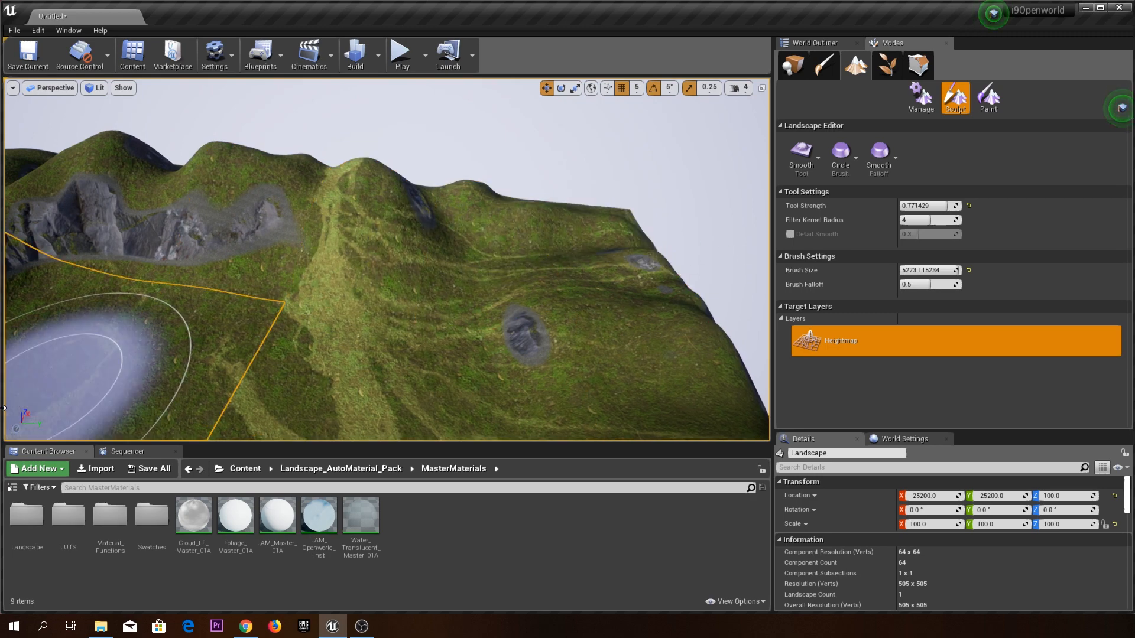
{"action": "right_click_drag", "start_coordinate": [387, 260], "coordinate": [228, 184]}
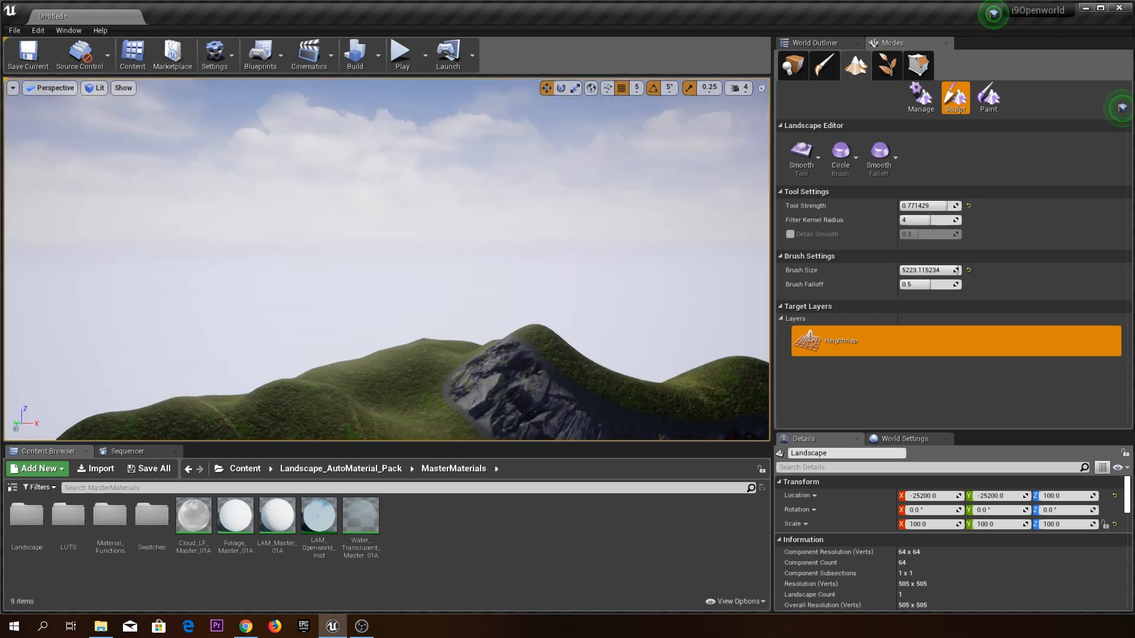
{"action": "right_click_drag", "start_coordinate": [588, 259], "coordinate": [603, 334]}
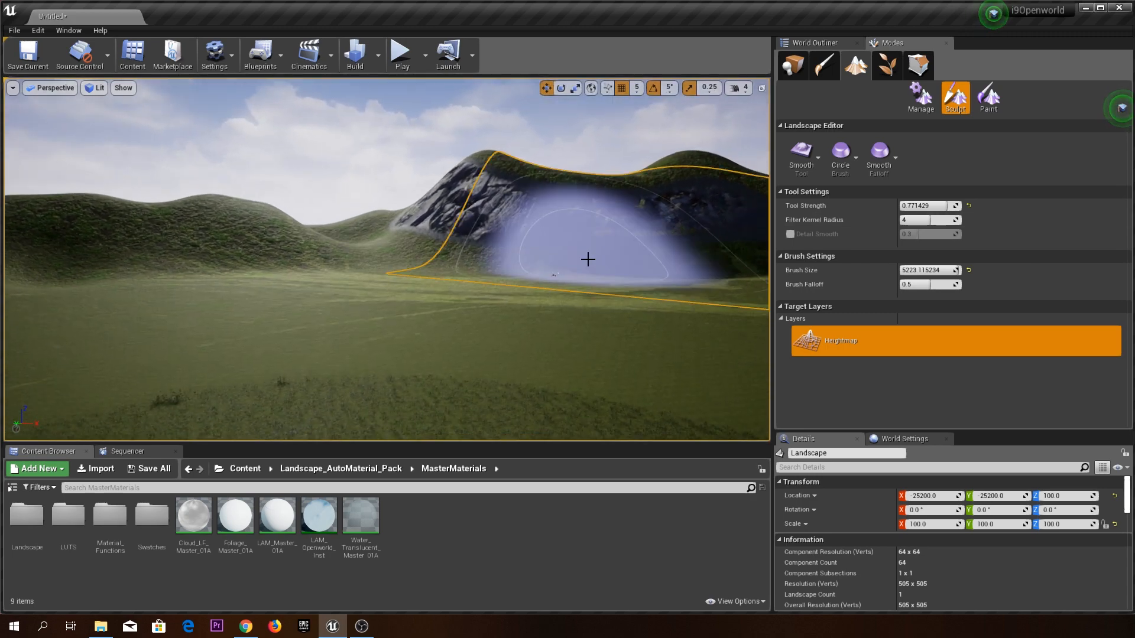
Inspect the grass and the surrounding smoothed mountains from ground level inside the valley.
{"action": "right_click_drag", "start_coordinate": [154, 400], "coordinate": [165, 488]}
{"action": "key", "text": "w"}
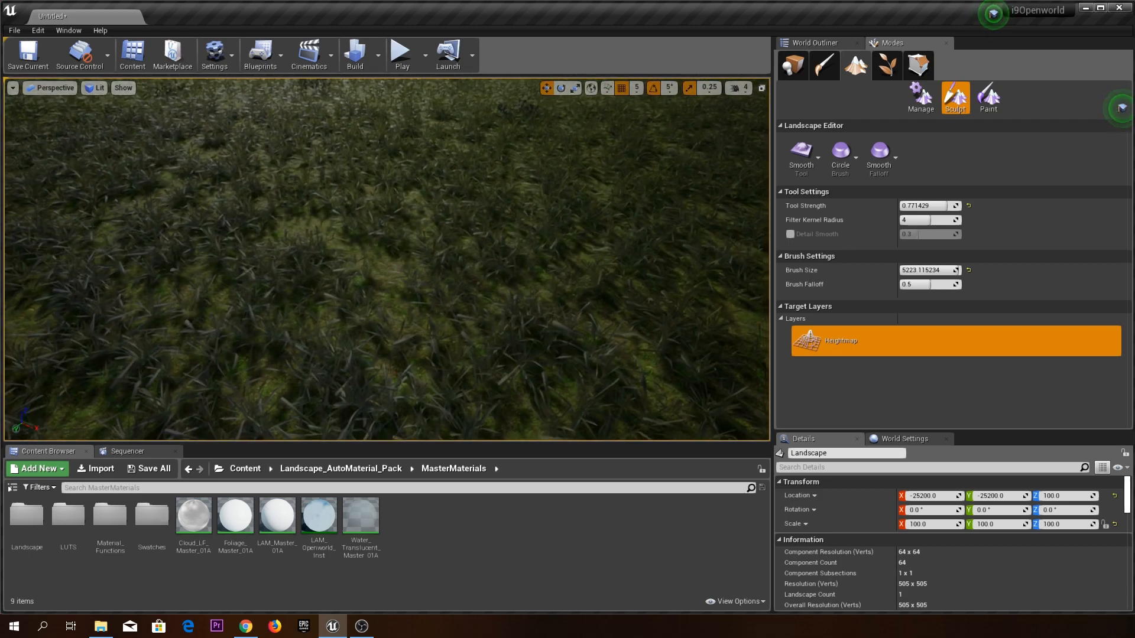
{"action": "right_click_drag", "start_coordinate": [160, 401], "coordinate": [354, 362]}
{"action": "right_click_drag", "start_coordinate": [283, 256], "coordinate": [549, 275]}
{"action": "right_click_drag", "start_coordinate": [547, 188], "coordinate": [379, 195]}
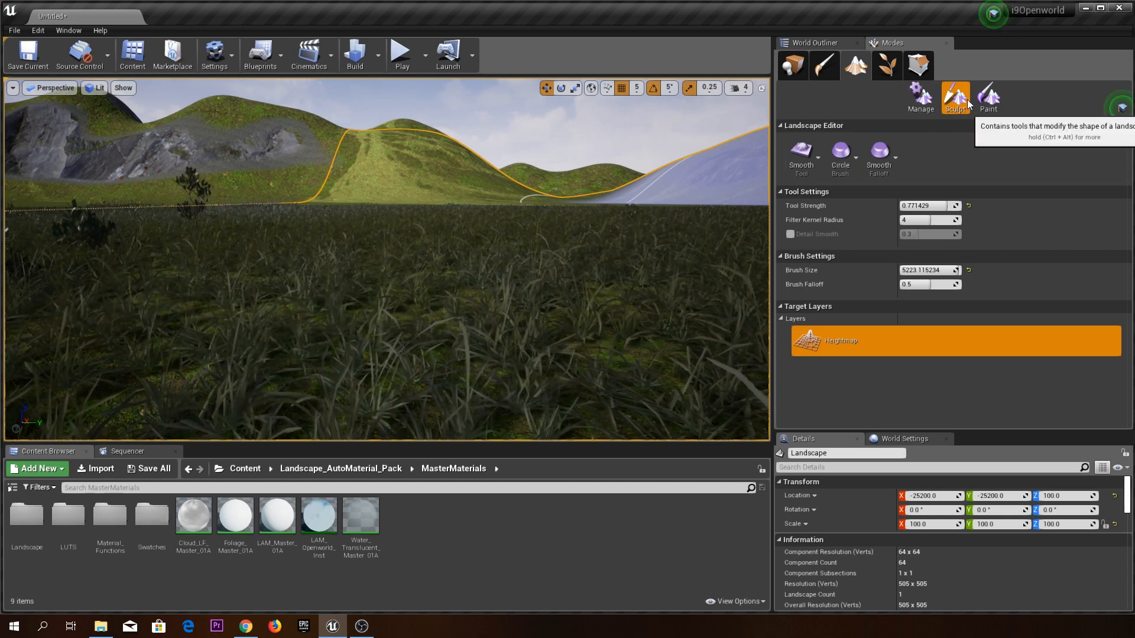
{"action": "right_click_drag", "start_coordinate": [647, 162], "coordinate": [74, 185]}
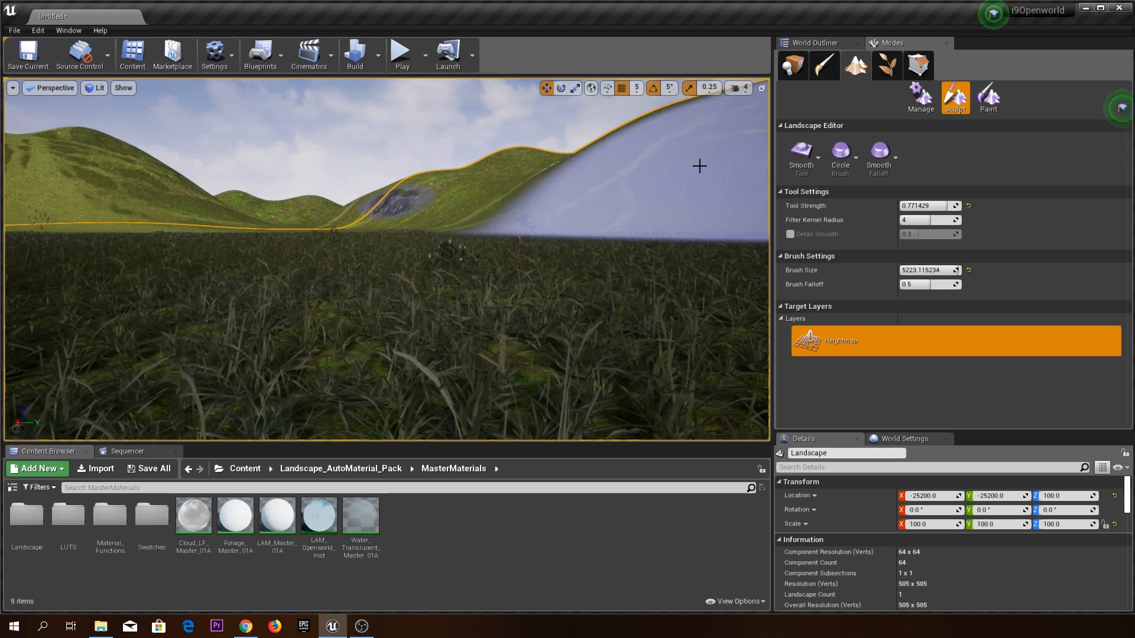
{"action": "right_click_drag", "start_coordinate": [342, 177], "coordinate": [208, 283]}
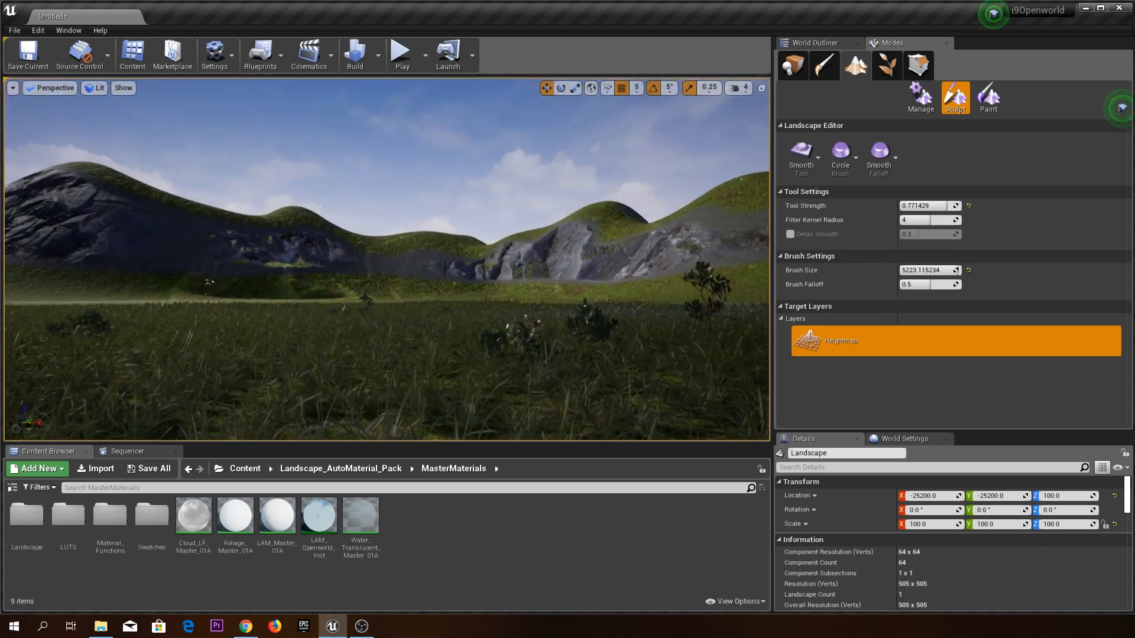
{"action": "mouse_move", "coordinate": [387, 260]}
{"action": "right_mouse_down"}
{"action": "mouse_move", "coordinate": [237, 262]}
{"action": "mouse_move", "coordinate": [124, 283]}
{"action": "mouse_move", "coordinate": [36, 254]}
{"action": "mouse_move", "coordinate": [344, 178]}
{"action": "right_mouse_up"}
{"action": "mouse_move", "coordinate": [577, 178]}
{"action": "right_mouse_down"}
{"action": "mouse_move", "coordinate": [225, 166]}
{"action": "mouse_move", "coordinate": [295, 178]}
{"action": "mouse_move", "coordinate": [384, 225]}
{"action": "mouse_move", "coordinate": [468, 324]}
{"action": "right_mouse_up"}
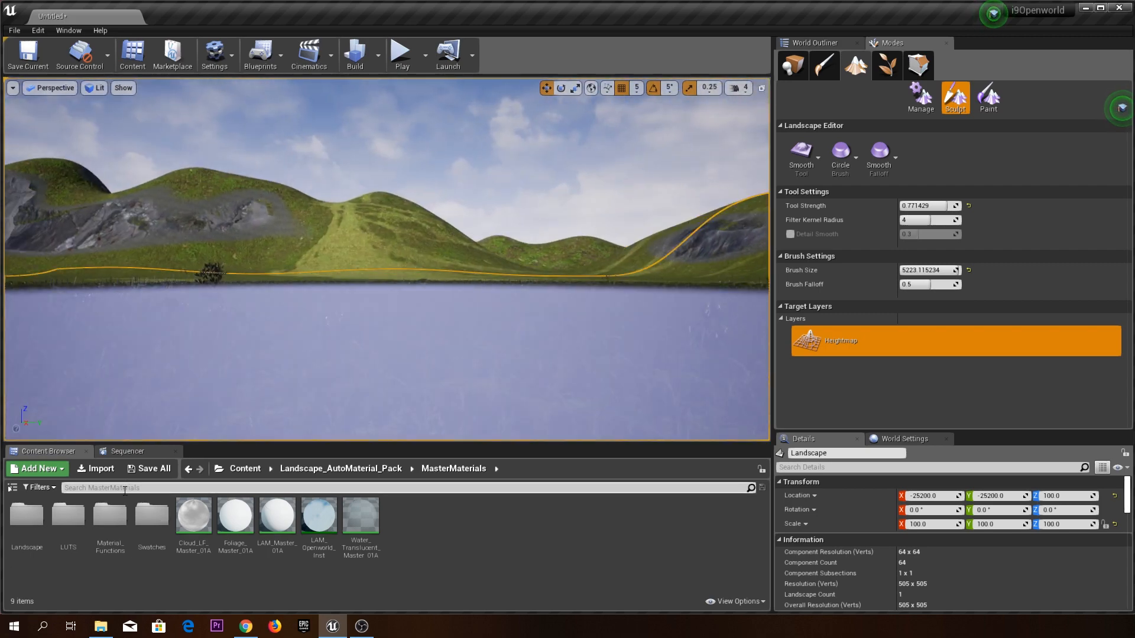
Show the root Content folder and switch from landscape sculpting to Place mode.
{"action": "left_click", "coordinate": [243, 475]}
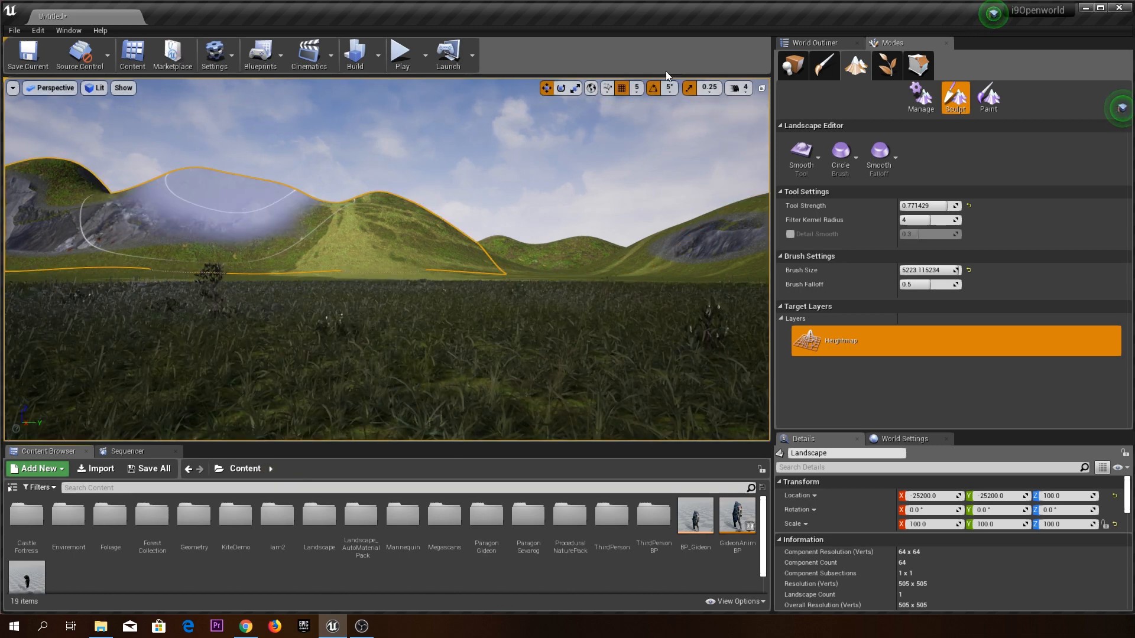
{"action": "left_click", "coordinate": [793, 66]}
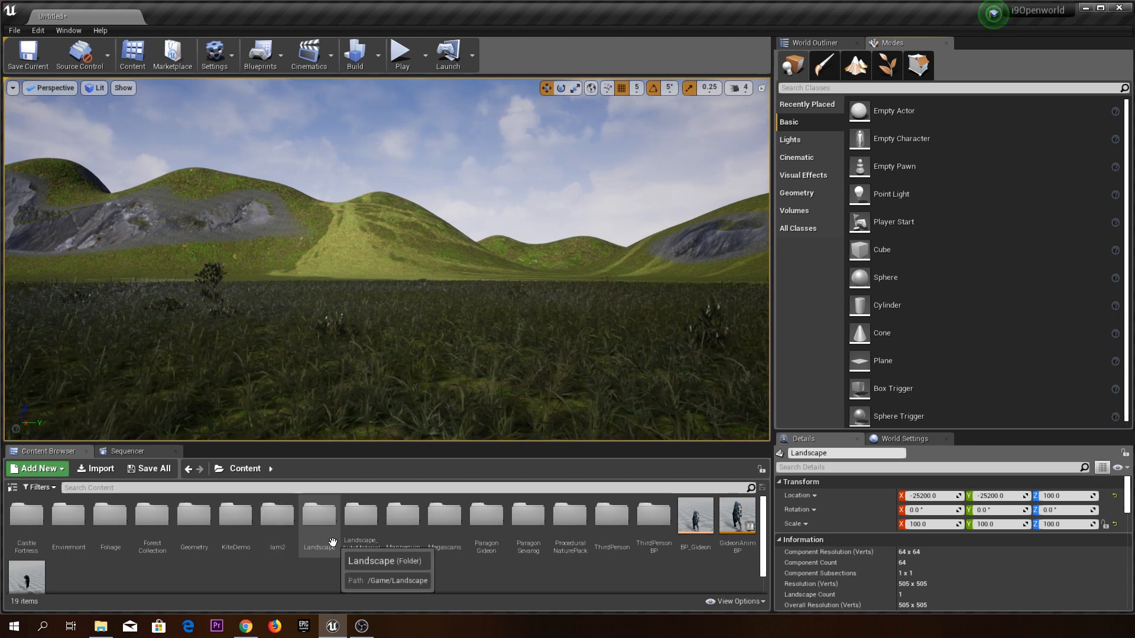
{"action": "scroll", "coordinate": [425, 530], "scroll_direction": "down", "scroll_amount": 1}
{"action": "scroll", "coordinate": [561, 574], "scroll_direction": "up", "scroll_amount": 2}
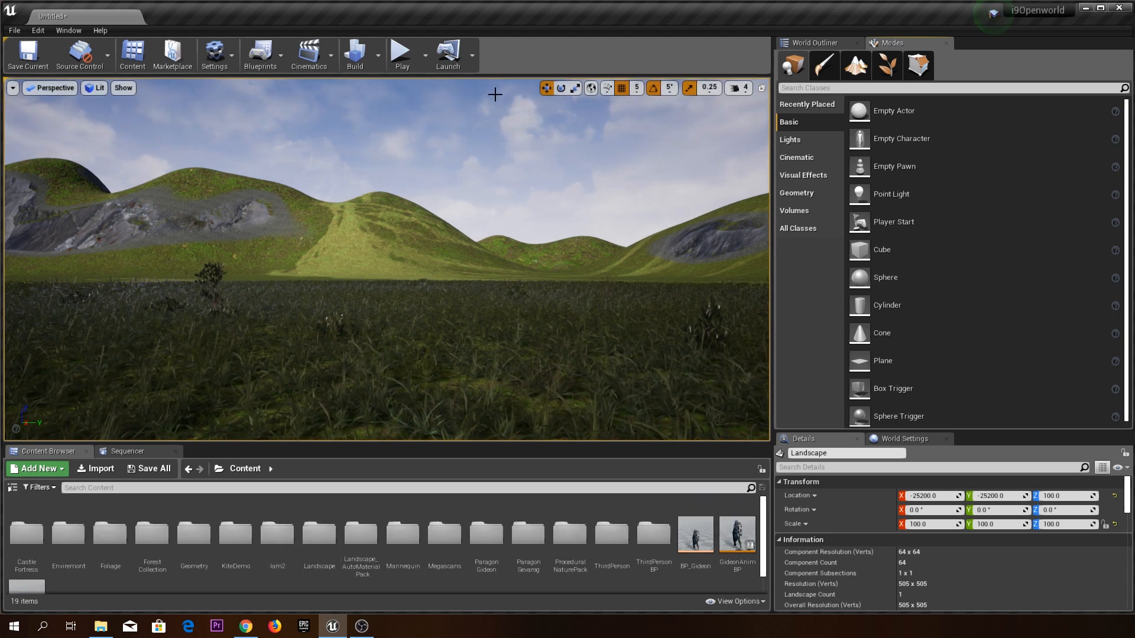
Play-test the level by running the character across the grassy valley in several directions, and end the play session.
{"action": "left_click", "coordinate": [404, 70]}
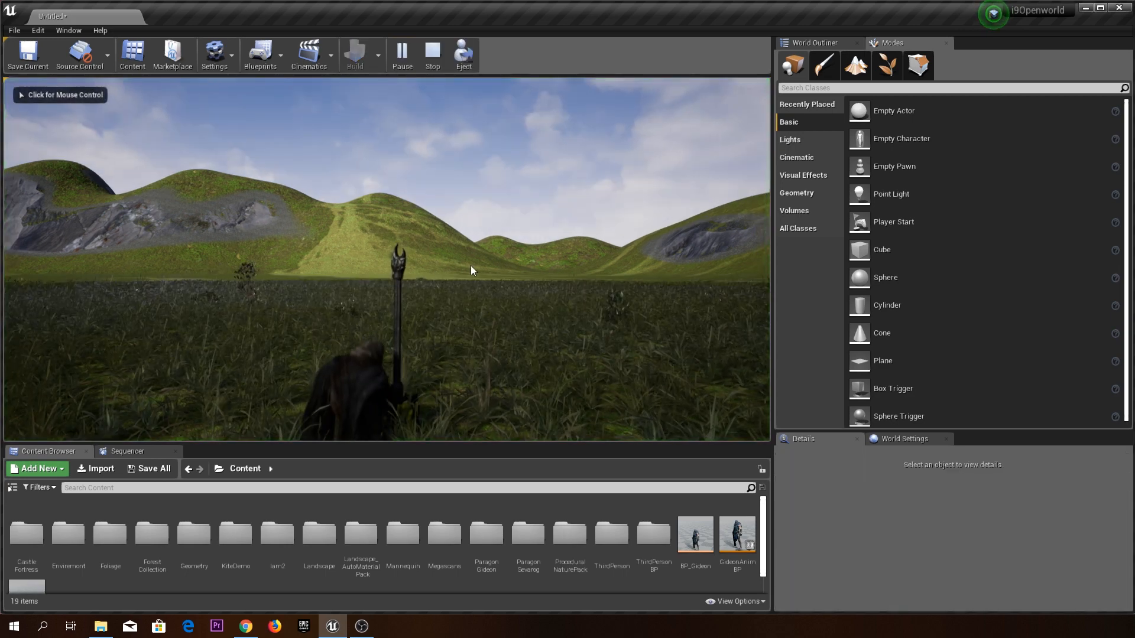
{"action": "left_click", "coordinate": [470, 265]}
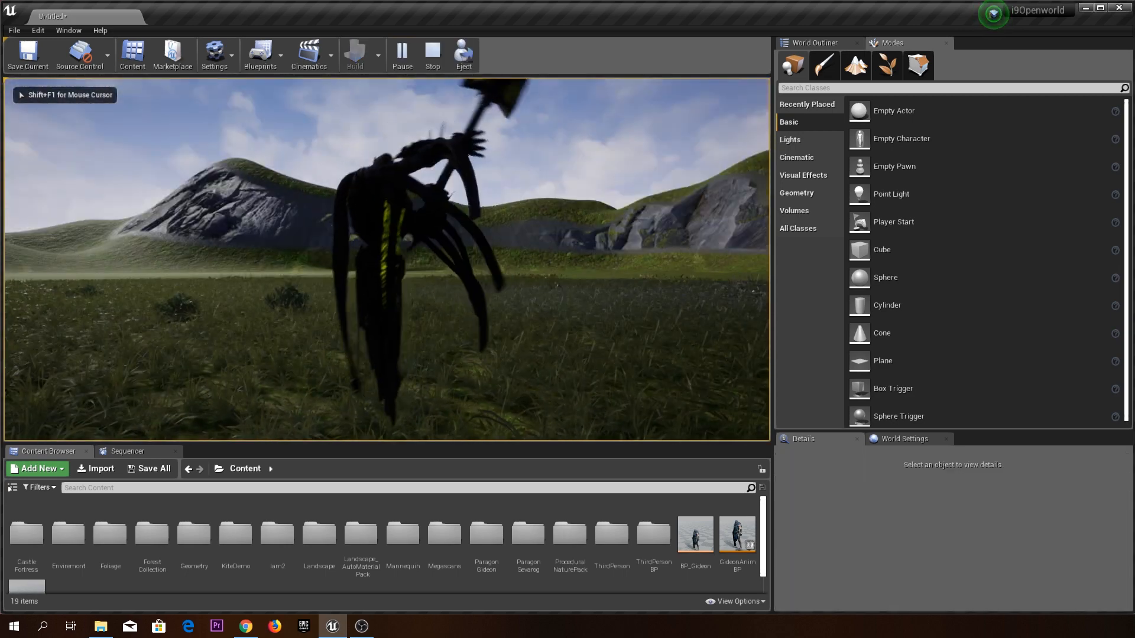
{"action": "key", "text": "w"}
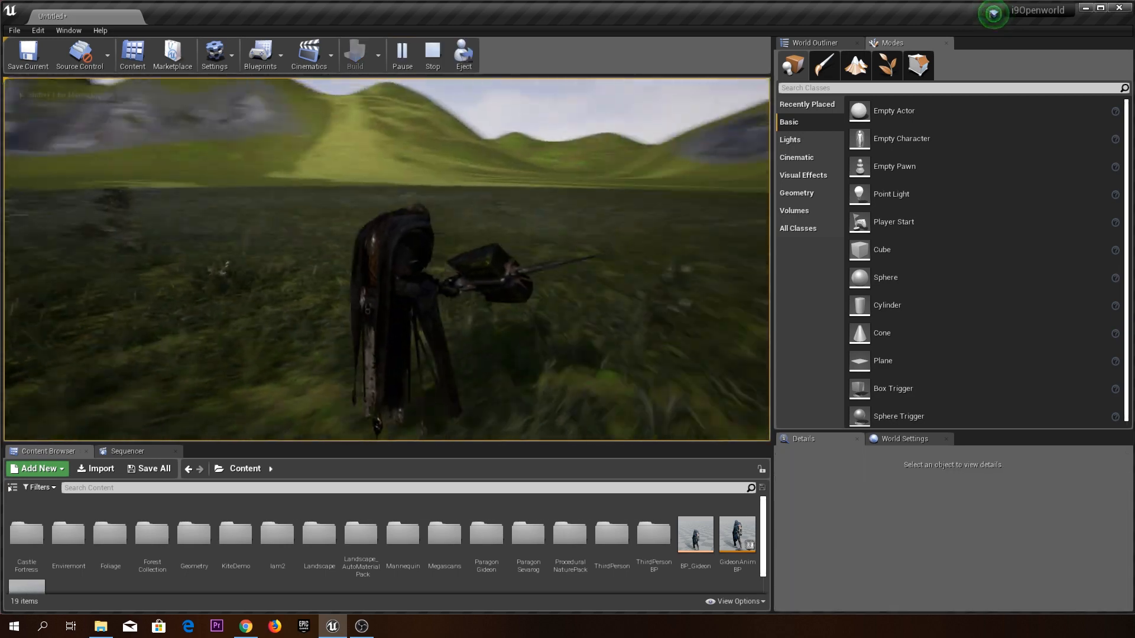
{"action": "key", "text": "w"}
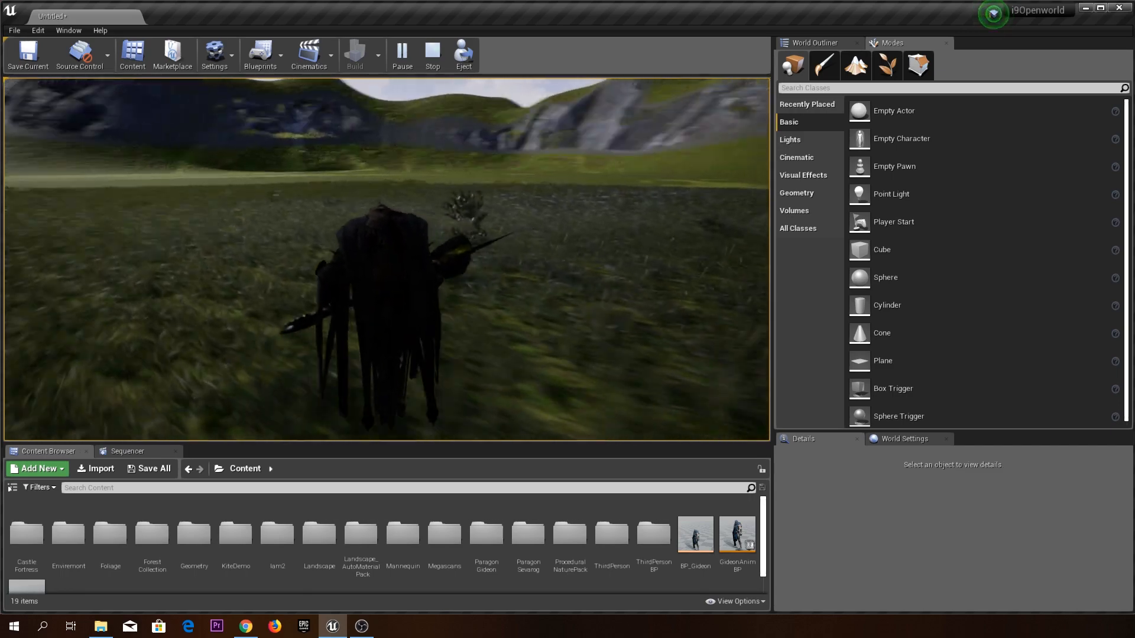
{"action": "key", "text": "w"}
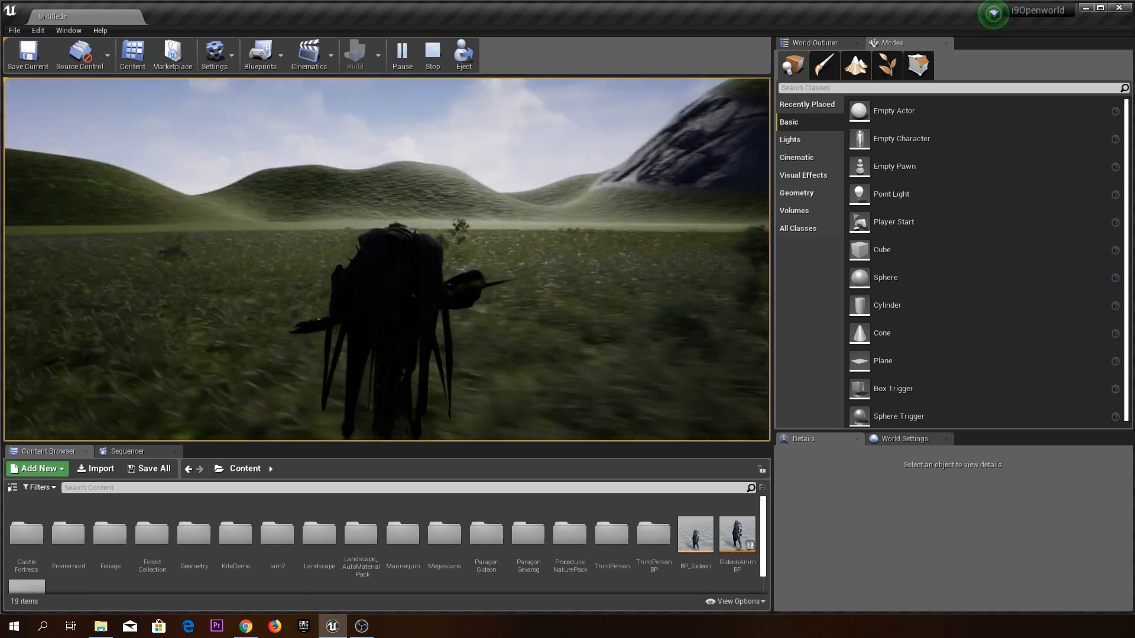
{"action": "key", "text": "d"}
{"action": "key", "text": "w"}
{"action": "key", "text": "w"}
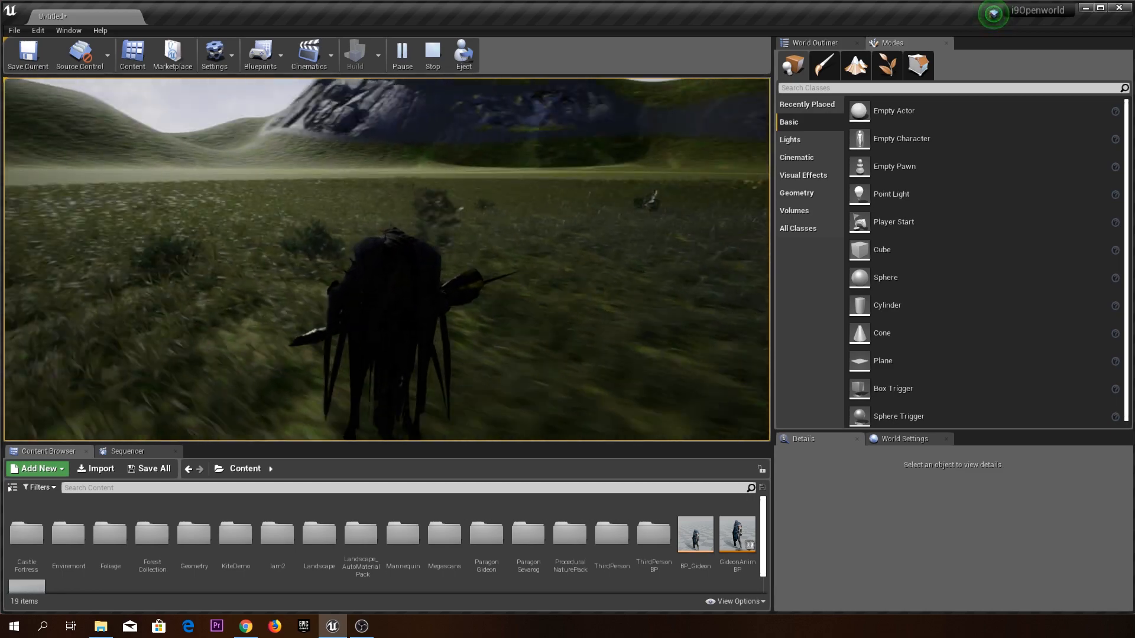
{"action": "key", "text": "w"}
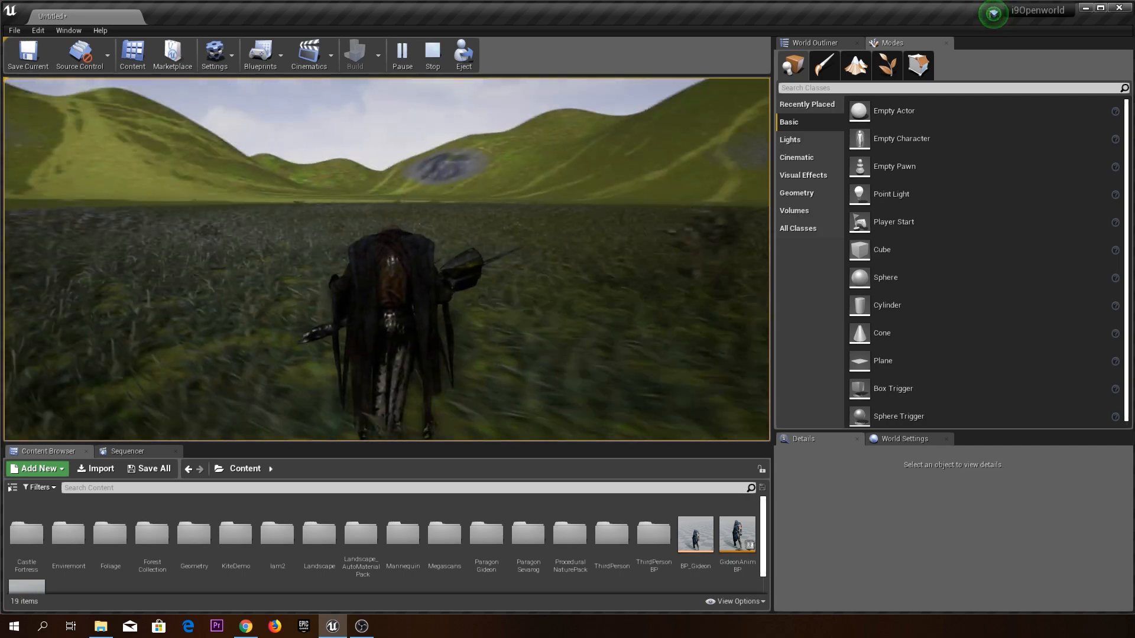
{"action": "key", "text": "w"}
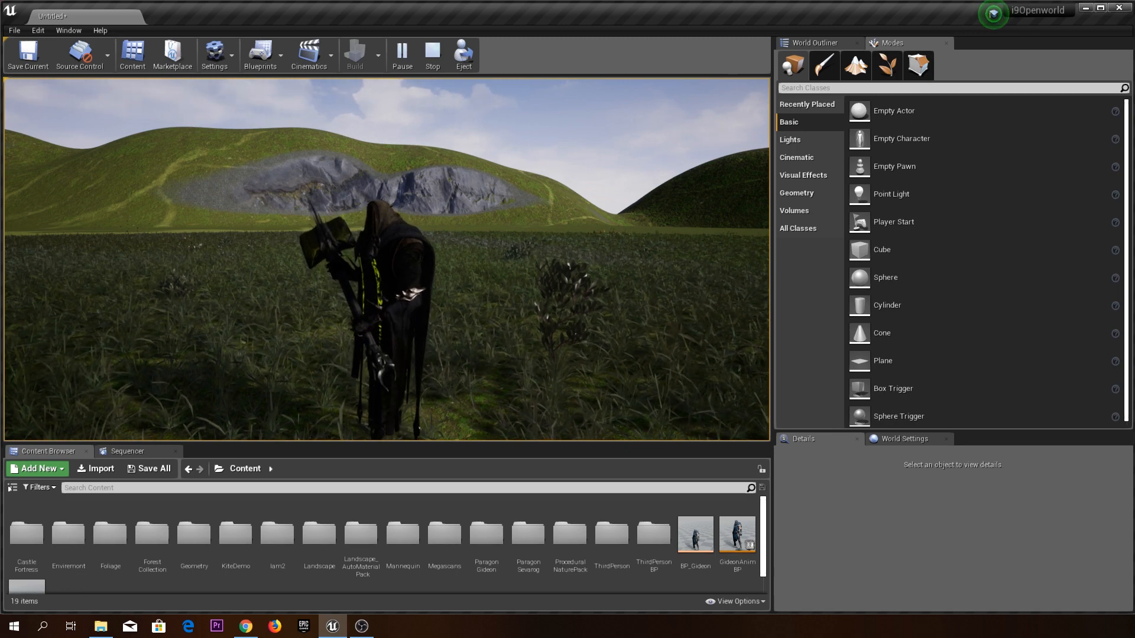
{"action": "key", "text": "Escape"}
Browse to the tree meshes in the ForestCollection/Meshes/Trees folder.
{"action": "right_click_drag", "start_coordinate": [500, 309], "coordinate": [423, 342]}
{"action": "scroll", "coordinate": [350, 582], "scroll_direction": "down", "scroll_amount": 2}
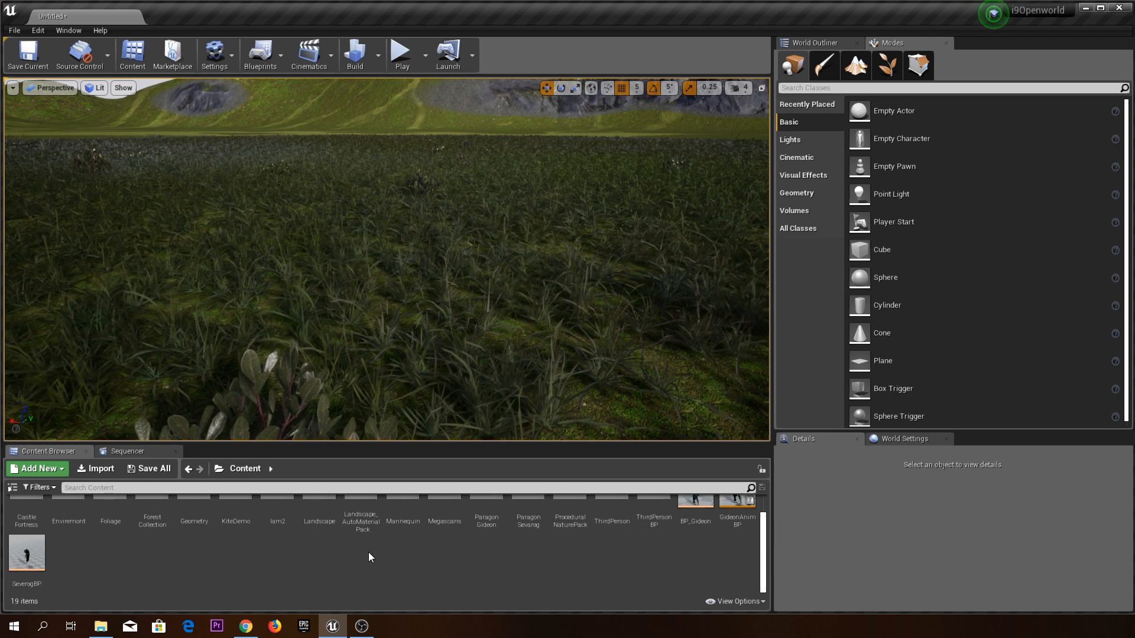
{"action": "scroll", "coordinate": [368, 554], "scroll_direction": "up", "scroll_amount": 1}
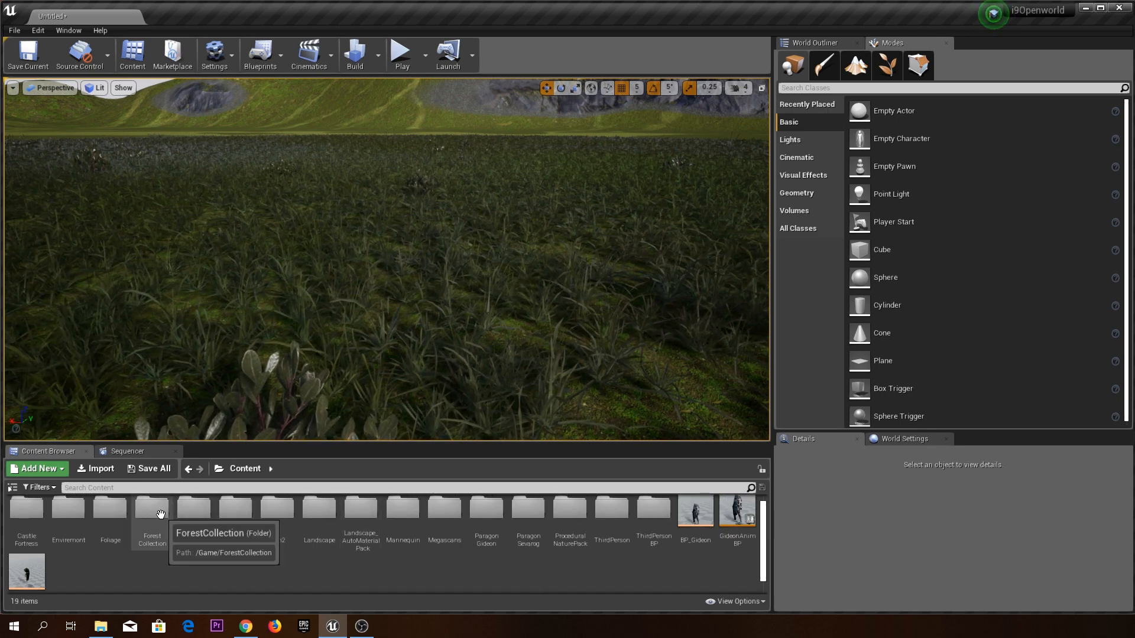
{"action": "scroll", "coordinate": [366, 556], "scroll_direction": "up", "scroll_amount": 1}
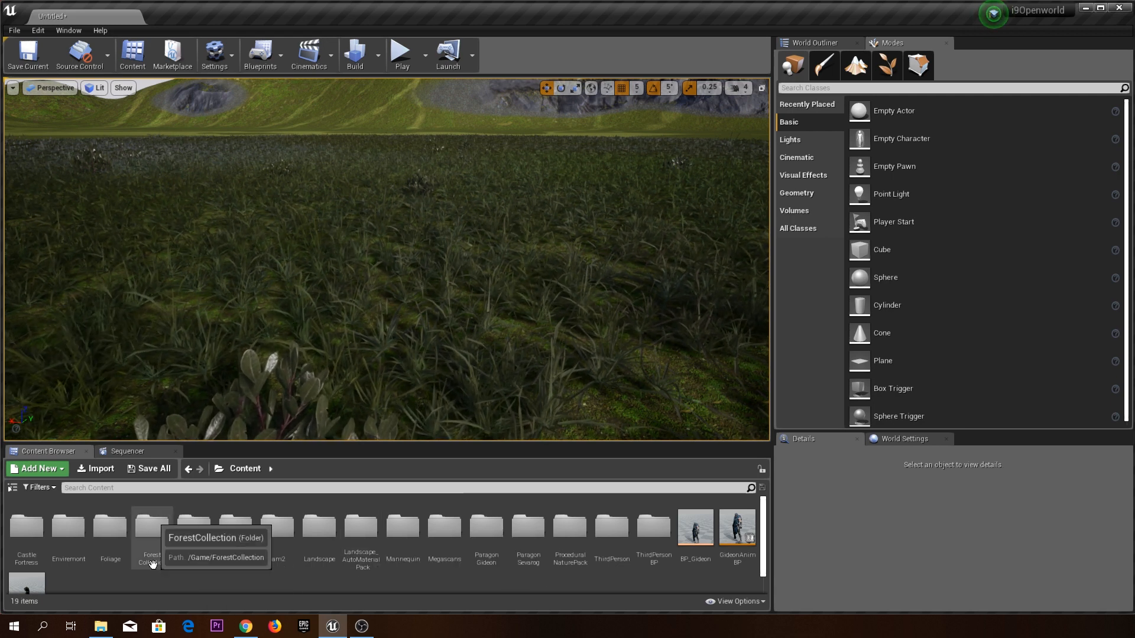
{"action": "scroll", "coordinate": [191, 584], "scroll_direction": "up", "scroll_amount": 1}
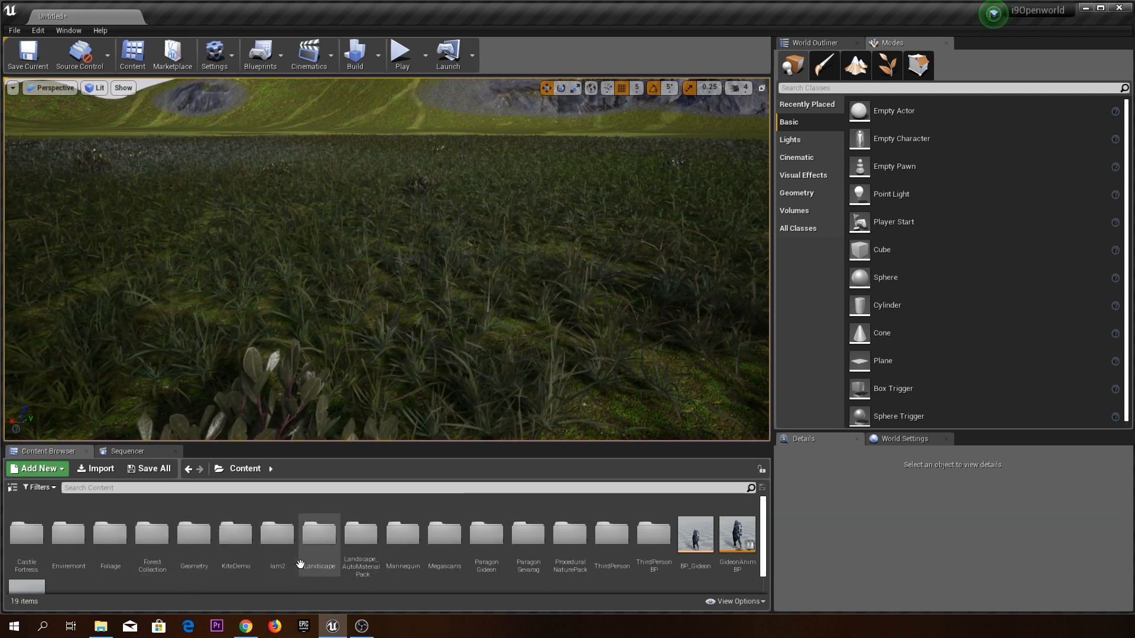
{"action": "double_click", "coordinate": [155, 541]}
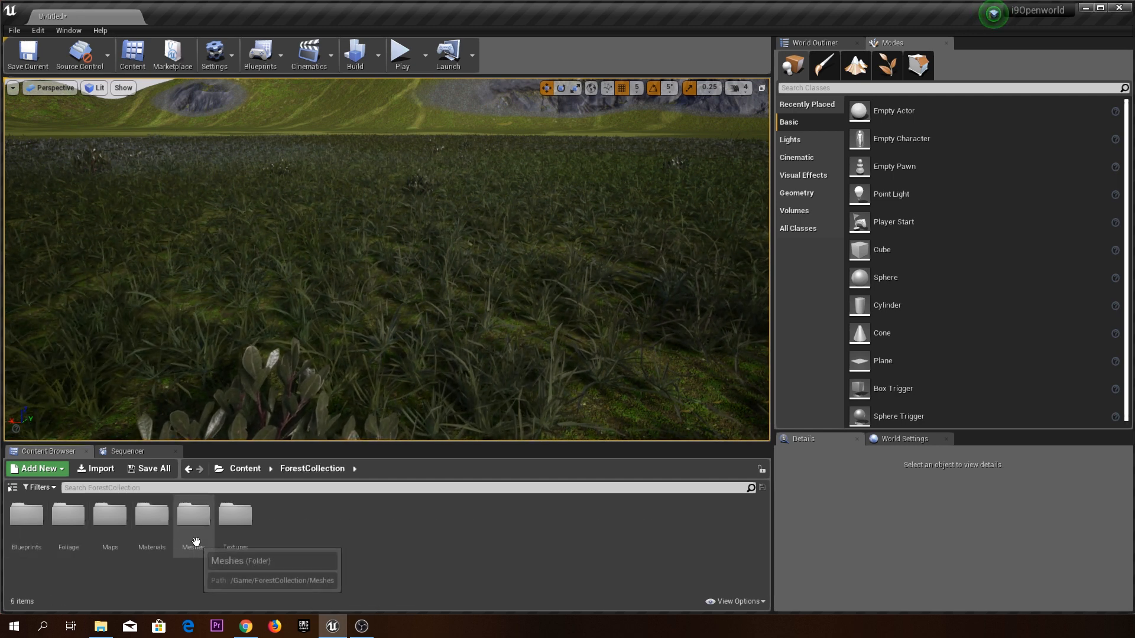
{"action": "double_click", "coordinate": [194, 515]}
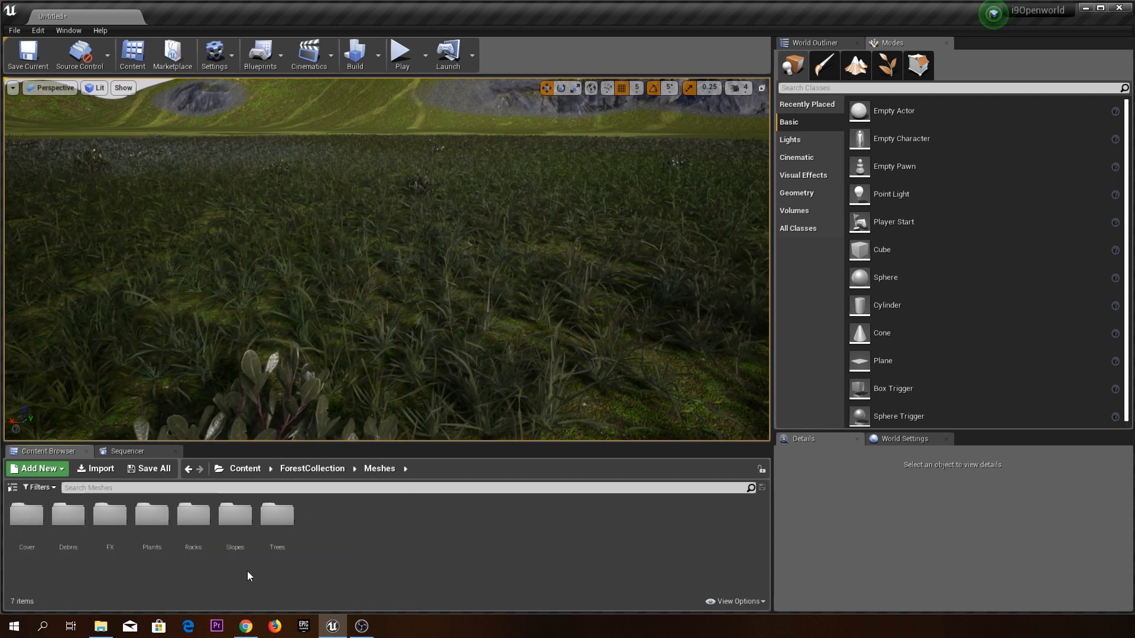
{"action": "double_click", "coordinate": [273, 518]}
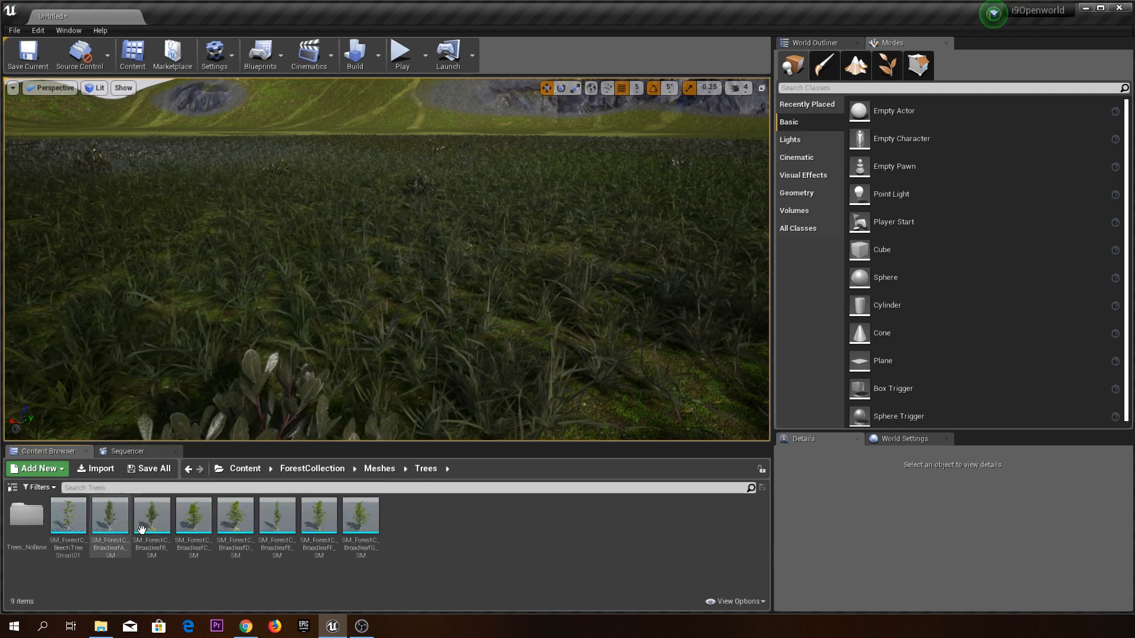
Place a BroadleafG tree on the valley floor at about X 1770, Y 7555 and lower it to Z 80.
{"action": "left_click_drag", "start_coordinate": [354, 521], "coordinate": [329, 238]}
{"action": "mouse_move", "coordinate": [420, 246]}
{"action": "right_mouse_down"}
{"action": "mouse_move", "coordinate": [396, 112]}
{"action": "mouse_move", "coordinate": [410, 331]}
{"action": "mouse_move", "coordinate": [413, 231]}
{"action": "mouse_move", "coordinate": [417, 254]}
{"action": "right_mouse_up"}
{"action": "key", "text": "s"}
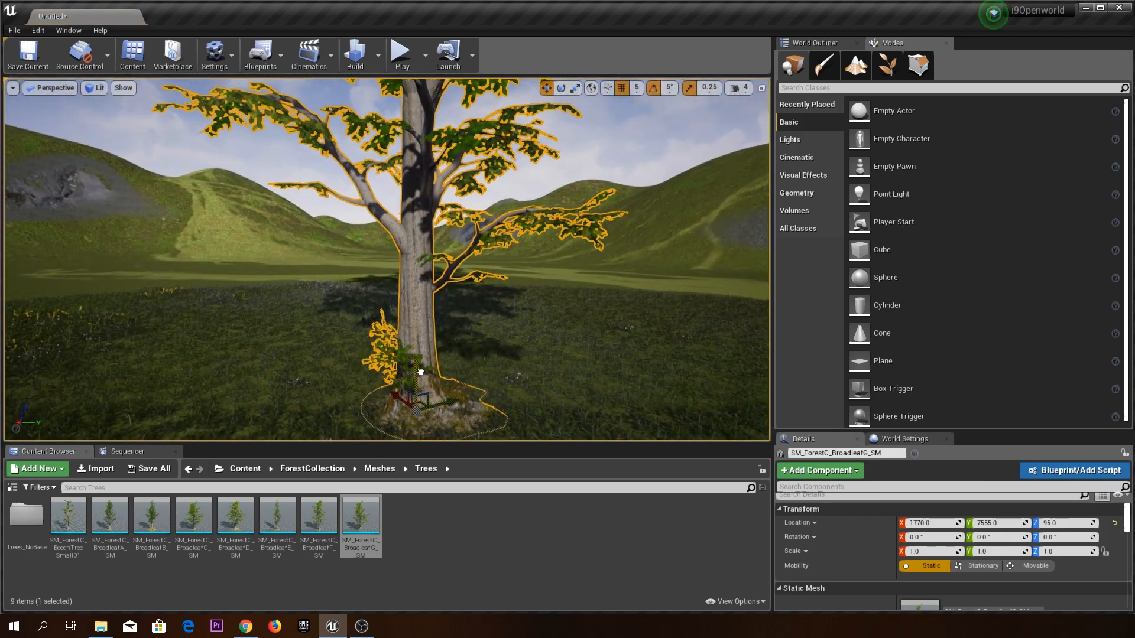
{"action": "right_click_drag", "start_coordinate": [484, 388], "coordinate": [538, 385]}
{"action": "key", "text": "w"}
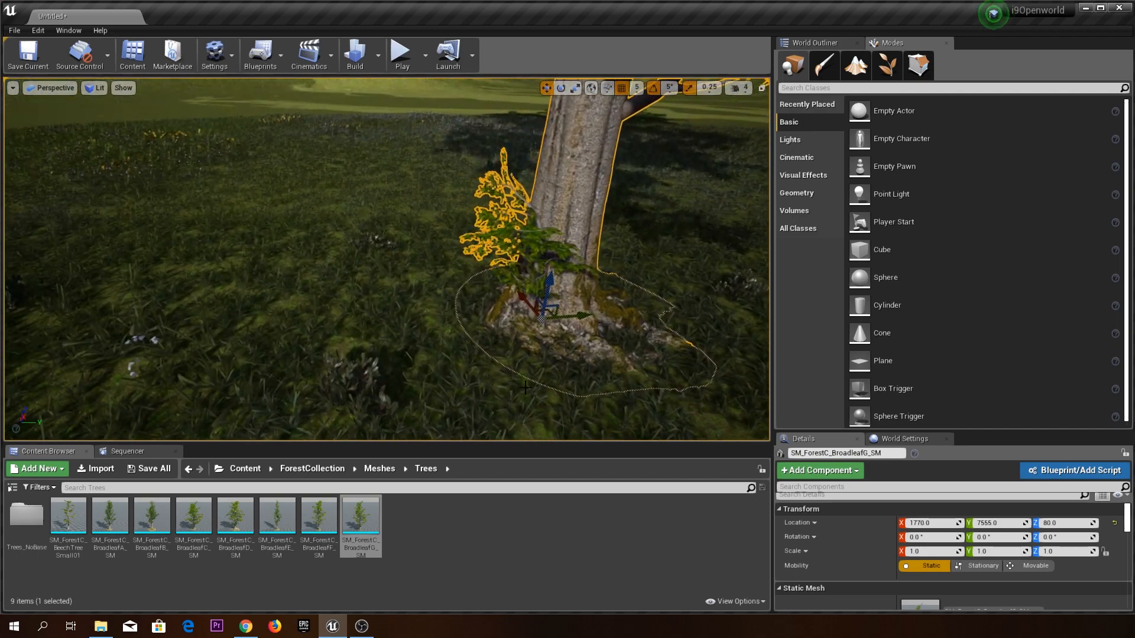
Place a BroadleafF tree at about X 3020, Y 6405 and a BroadleafE tree at about X 2045, Y 5775, near the first tree.
{"action": "key", "text": "s"}
{"action": "right_click_drag", "start_coordinate": [417, 380], "coordinate": [381, 349]}
{"action": "key", "text": "w"}
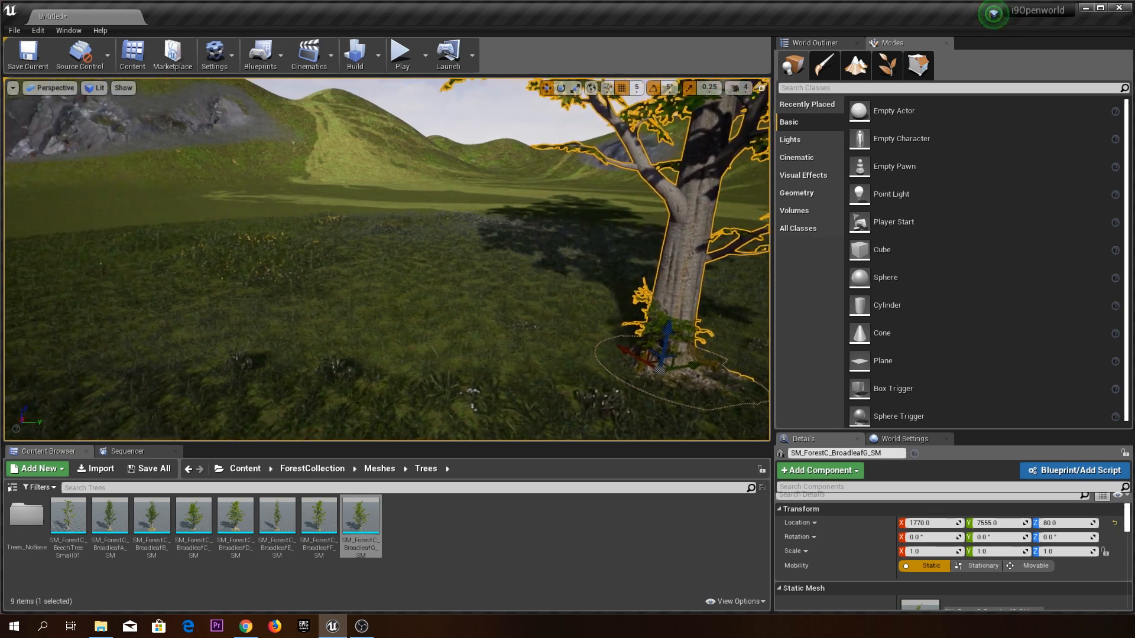
{"action": "left_click_drag", "start_coordinate": [319, 499], "coordinate": [324, 280]}
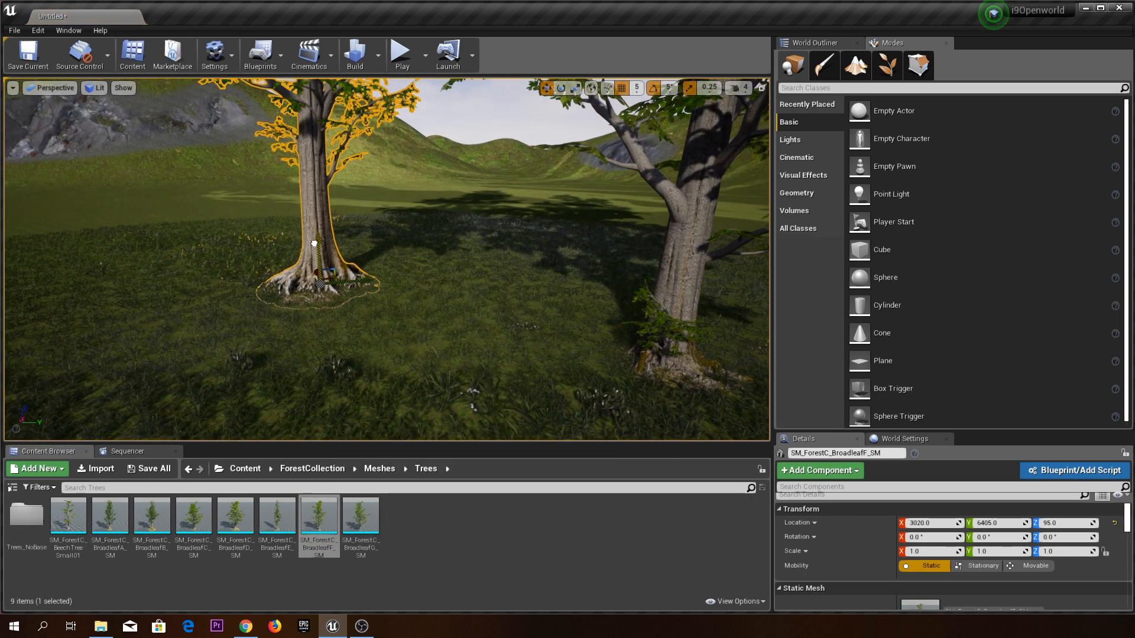
{"action": "left_click_drag", "start_coordinate": [277, 517], "coordinate": [149, 389]}
{"action": "left_click_drag", "start_coordinate": [138, 346], "coordinate": [140, 349]}
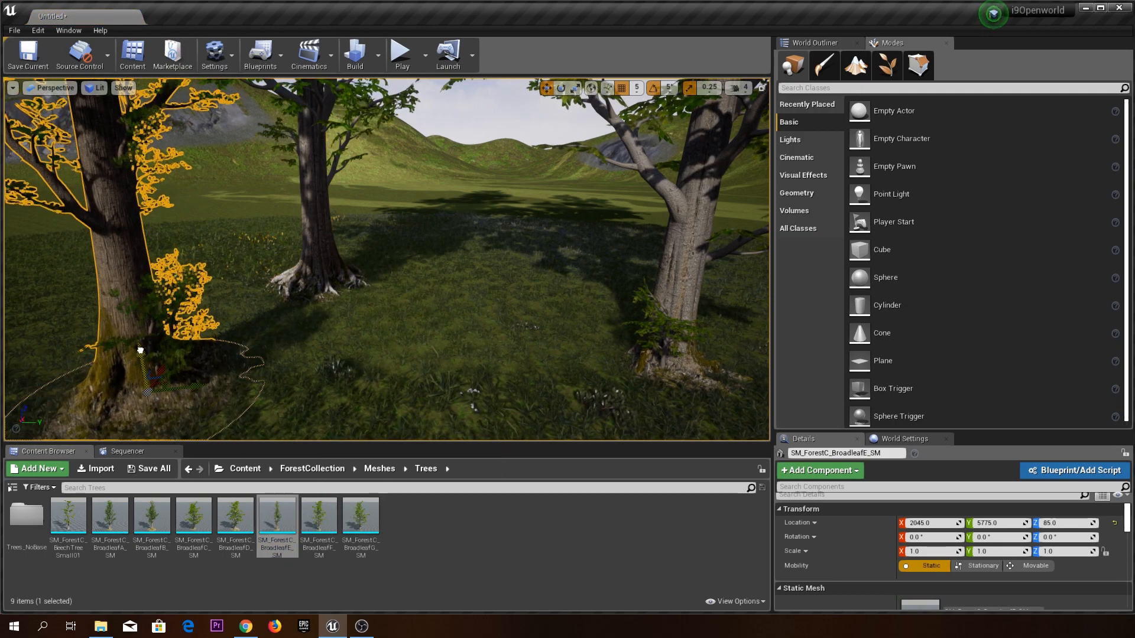
Extend the tree group with a BroadleafD tree and a BroadleafC tree, the latter at about X 730, Y 3980.
{"action": "key", "text": "s"}
{"action": "right_click_drag", "start_coordinate": [447, 346], "coordinate": [423, 347]}
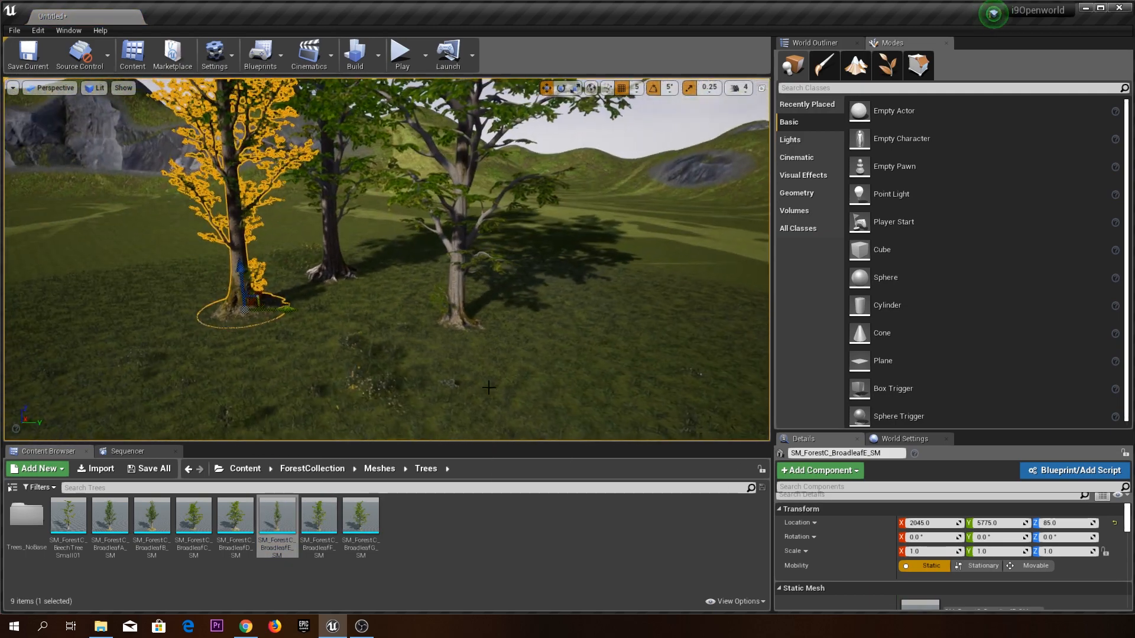
{"action": "left_click_drag", "start_coordinate": [235, 522], "coordinate": [359, 351]}
{"action": "key", "text": "a"}
{"action": "right_click_drag", "start_coordinate": [359, 353], "coordinate": [301, 358]}
{"action": "left_click_drag", "start_coordinate": [184, 515], "coordinate": [264, 328]}
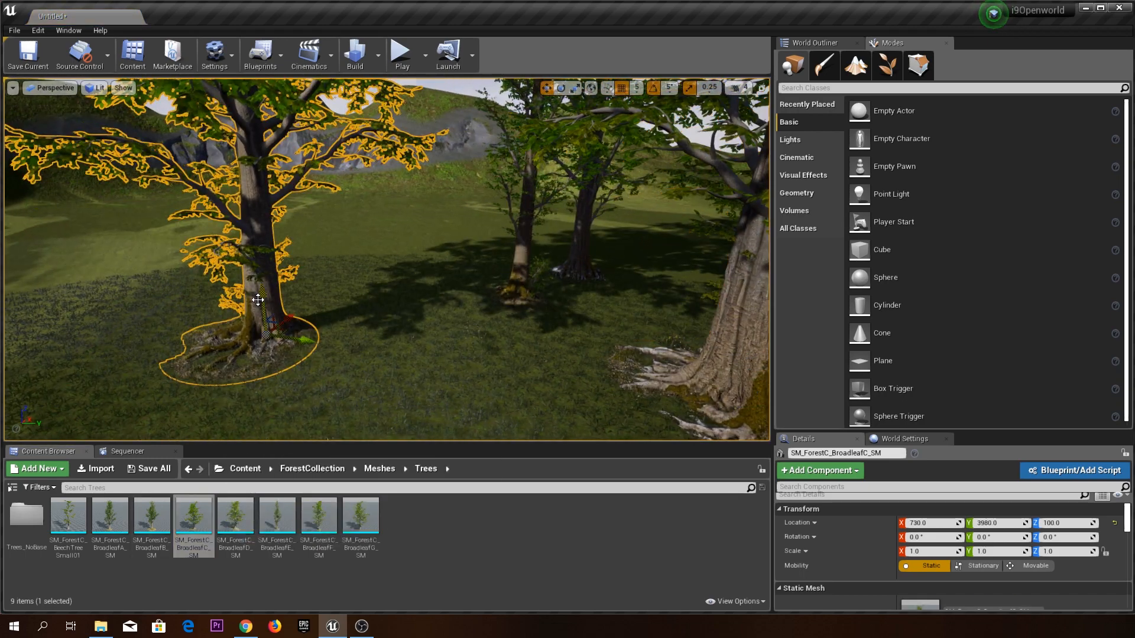
Place a BroadleafB tree and a BroadleafA tree in front of the group, the latter at about X -1000, Y 6800.
{"action": "right_click_drag", "start_coordinate": [355, 355], "coordinate": [372, 358]}
{"action": "key", "text": "s"}
{"action": "left_click_drag", "start_coordinate": [152, 512], "coordinate": [406, 377]}
{"action": "right_click_drag", "start_coordinate": [406, 377], "coordinate": [467, 352]}
{"action": "key", "text": "s"}
{"action": "left_click_drag", "start_coordinate": [110, 514], "coordinate": [467, 407]}
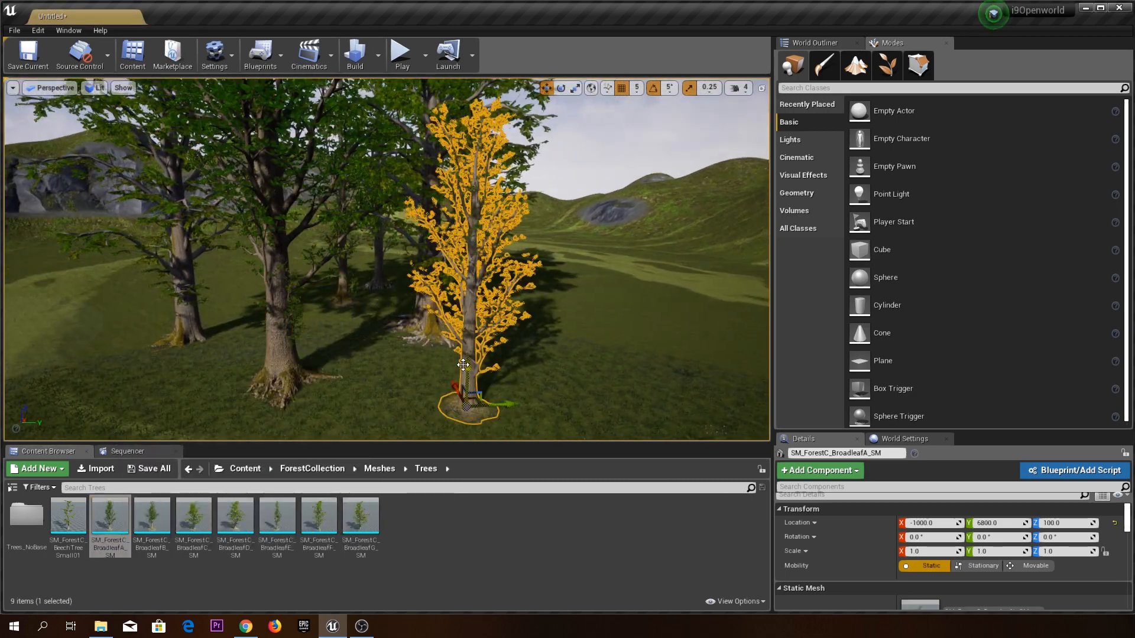
Try a BeechTreeSmall01 tree beside the group and delete it.
{"action": "key", "text": "d"}
{"action": "right_click_drag", "start_coordinate": [547, 386], "coordinate": [478, 361]}
{"action": "left_click_drag", "start_coordinate": [69, 519], "coordinate": [440, 418]}
{"action": "key", "text": "Delete"}
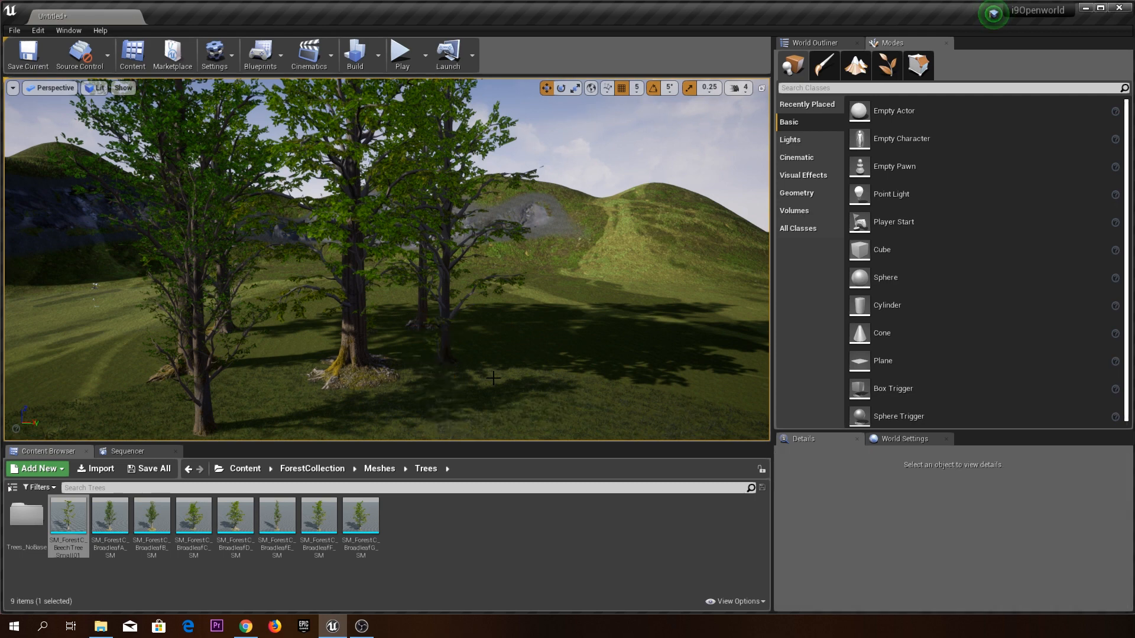
Widen the grove with another BroadleafA tree, a BroadleafG at about X -1095, Y 7960, and a BroadleafD at about X 405, Y 9885.
{"action": "left_click_drag", "start_coordinate": [123, 515], "coordinate": [447, 365]}
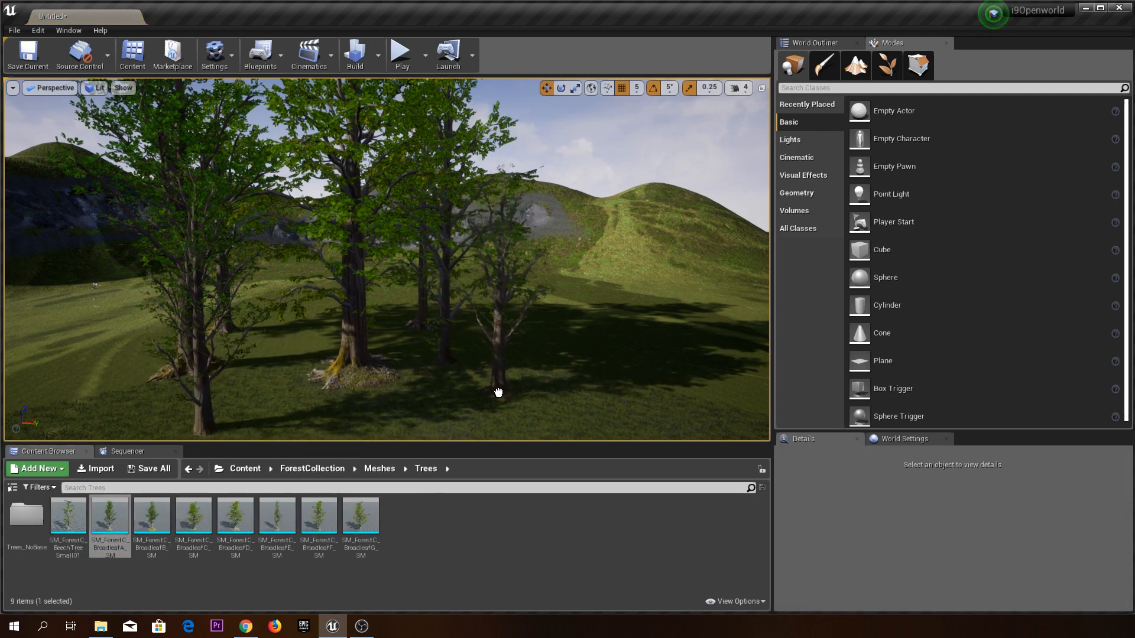
{"action": "left_click_drag", "start_coordinate": [498, 392], "coordinate": [500, 392]}
{"action": "right_click_drag", "start_coordinate": [495, 344], "coordinate": [463, 353]}
{"action": "left_click_drag", "start_coordinate": [360, 517], "coordinate": [434, 361]}
{"action": "right_click_drag", "start_coordinate": [356, 355], "coordinate": [356, 356]}
{"action": "key", "text": "d"}
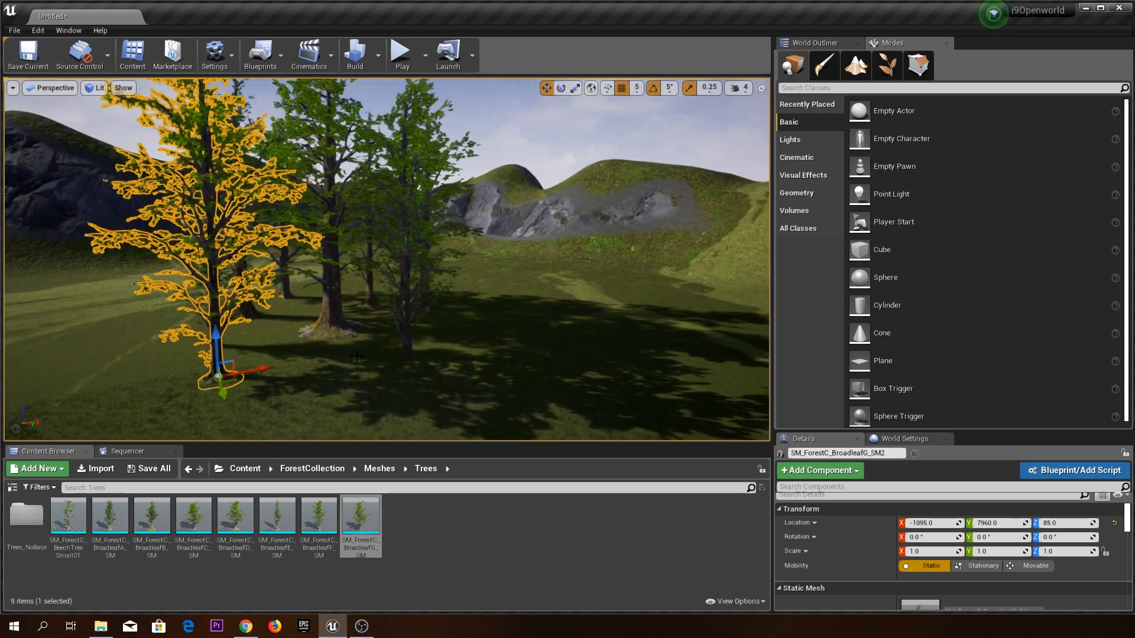
{"action": "left_click_drag", "start_coordinate": [235, 515], "coordinate": [409, 416]}
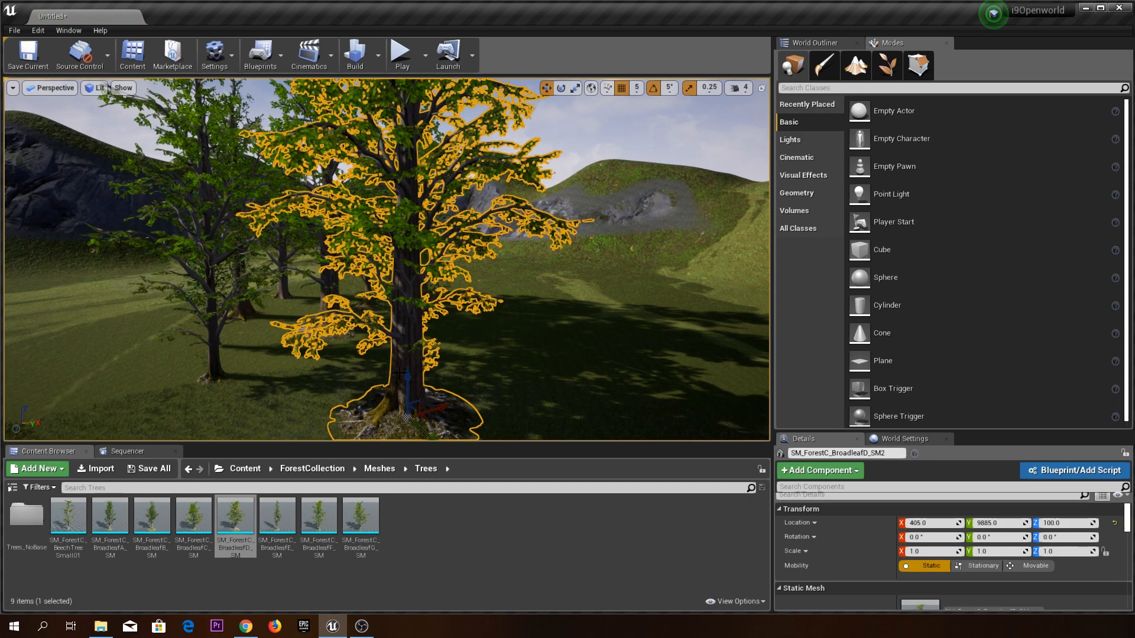
Add a BroadleafC tree and a BroadleafB tree to the grove, the latter at about X 4000, Y 7665, Z 55.
{"action": "key", "text": "a"}
{"action": "right_click_drag", "start_coordinate": [429, 381], "coordinate": [449, 381]}
{"action": "key", "text": "d"}
{"action": "mouse_move", "coordinate": [399, 387]}
{"action": "right_mouse_down"}
{"action": "mouse_move", "coordinate": [436, 387]}
{"action": "mouse_move", "coordinate": [399, 387]}
{"action": "right_mouse_up"}
{"action": "left_click_drag", "start_coordinate": [193, 515], "coordinate": [501, 361]}
{"action": "right_click_drag", "start_coordinate": [500, 361], "coordinate": [428, 391]}
{"action": "key", "text": "d"}
{"action": "left_click_drag", "start_coordinate": [152, 515], "coordinate": [498, 349]}
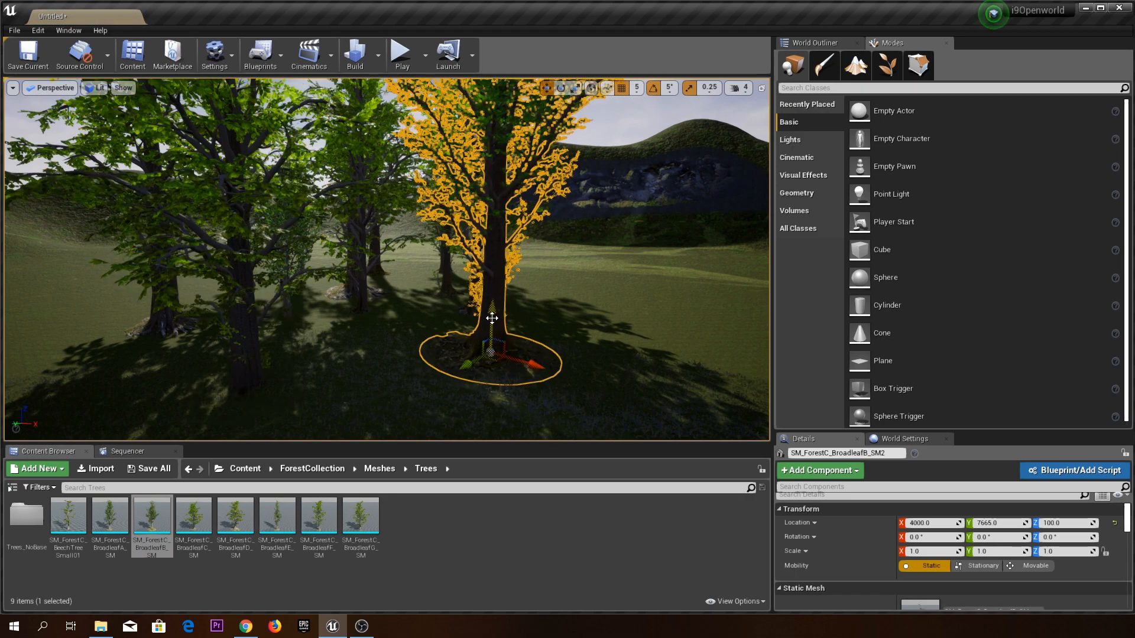
{"action": "right_click_drag", "start_coordinate": [496, 318], "coordinate": [539, 320]}
Place a BroadleafC tree at about X 3730, Y 4315 and rotate it about 75° around Z.
{"action": "left_click_drag", "start_coordinate": [193, 517], "coordinate": [362, 379]}
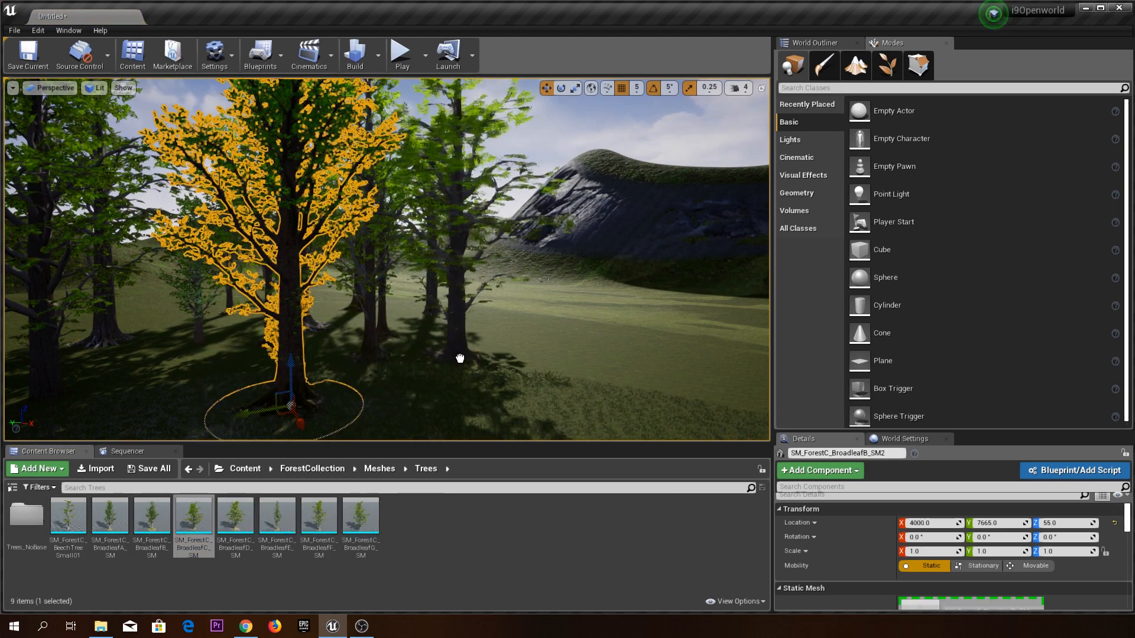
{"action": "left_click_drag", "start_coordinate": [523, 351], "coordinate": [525, 353]}
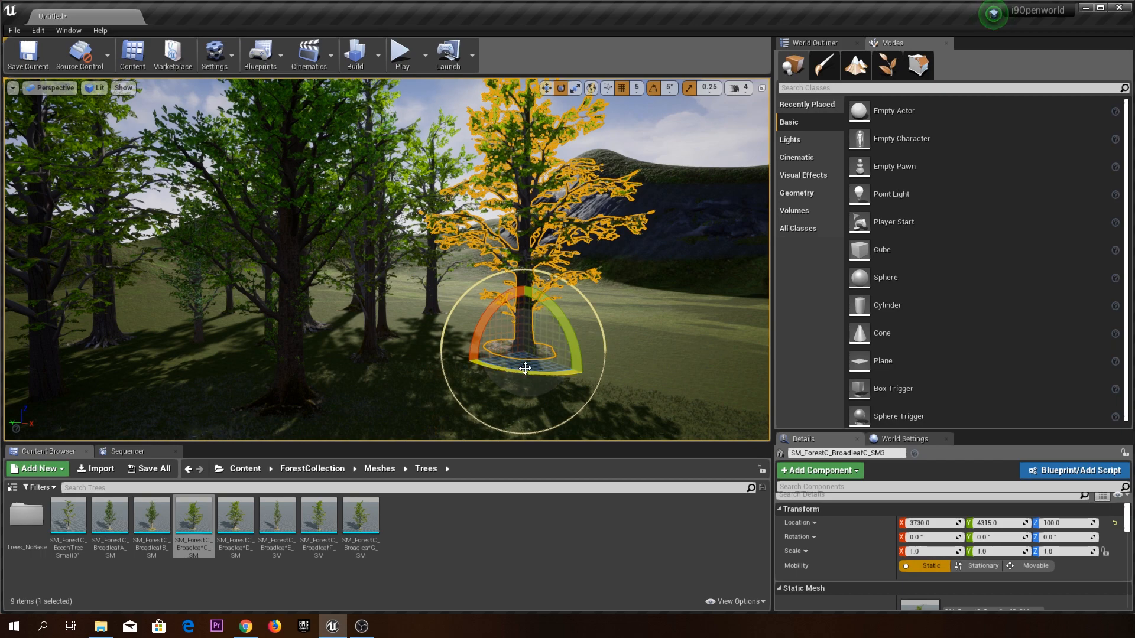
{"action": "right_click_drag", "start_coordinate": [533, 371], "coordinate": [467, 420]}
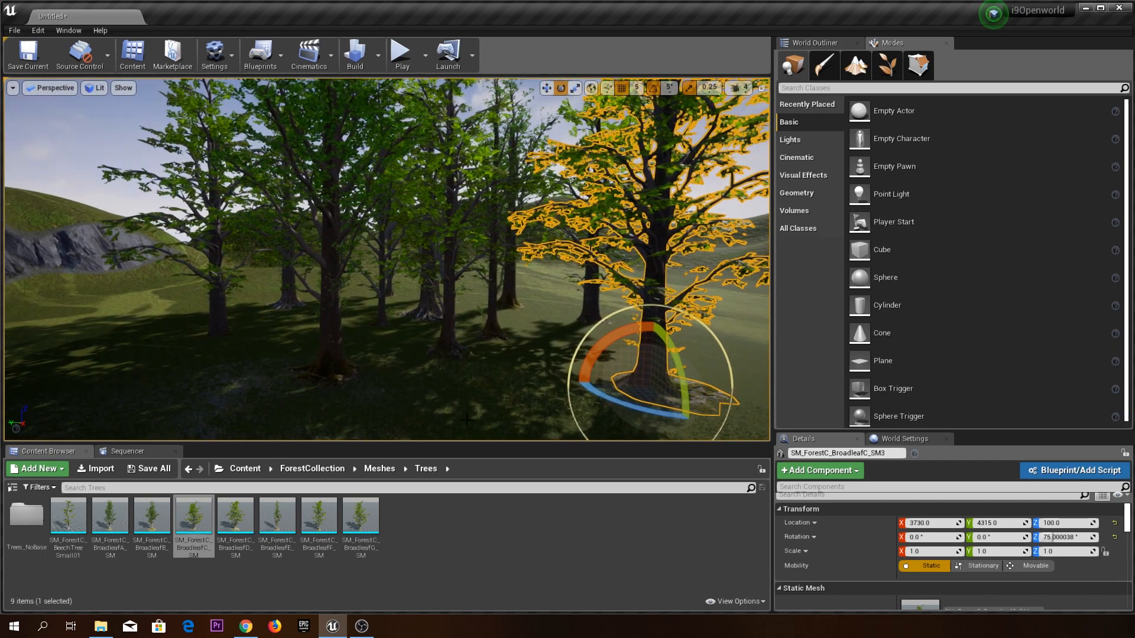
Place a BroadleafB tree beside the rotated BroadleafC tree and turn it around its vertical axis.
{"action": "left_click_drag", "start_coordinate": [152, 517], "coordinate": [479, 425]}
{"action": "right_click_drag", "start_coordinate": [481, 415], "coordinate": [464, 450]}
{"action": "left_click_drag", "start_coordinate": [509, 353], "coordinate": [479, 354]}
{"action": "right_click_drag", "start_coordinate": [478, 354], "coordinate": [539, 314]}
{"action": "right_click_drag", "start_coordinate": [385, 331], "coordinate": [431, 374]}
Place a BroadleafC tree rotated about -10° at the grove's edge and settle it at about X 4095, Y 2305, Z -10.
{"action": "left_click_drag", "start_coordinate": [193, 520], "coordinate": [548, 365]}
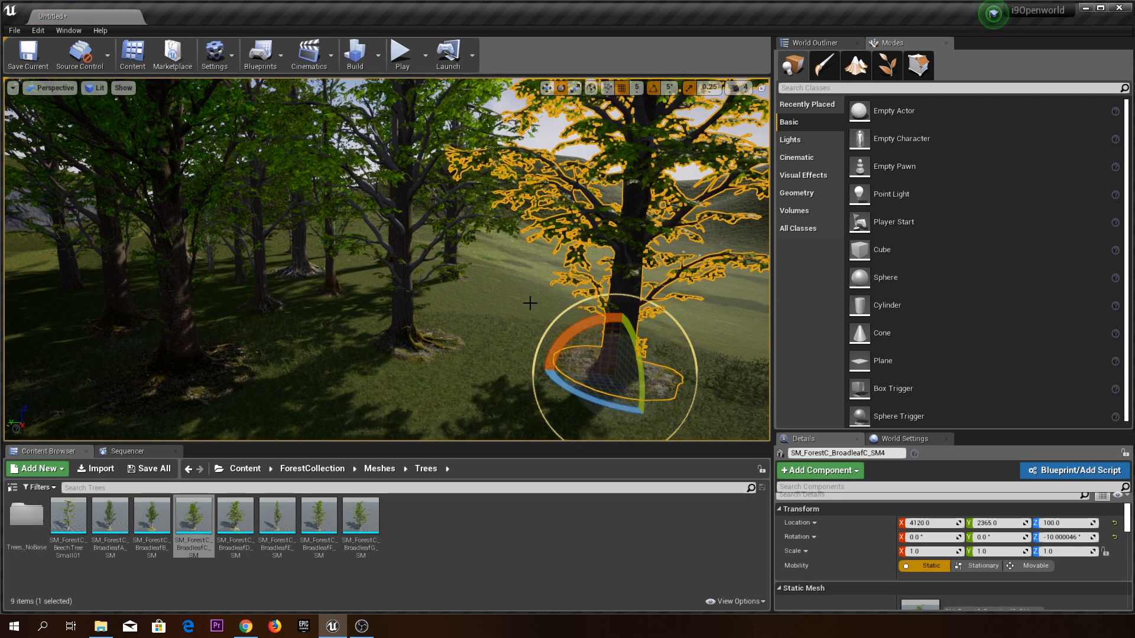
{"action": "key", "text": "w"}
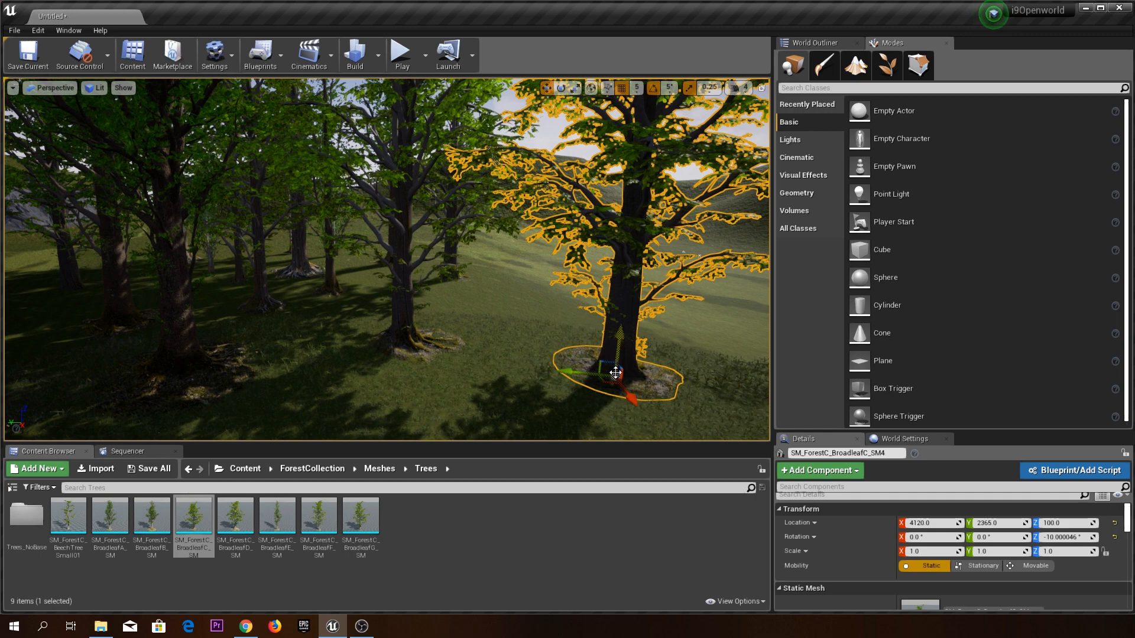
{"action": "left_click_drag", "start_coordinate": [634, 407], "coordinate": [566, 372]}
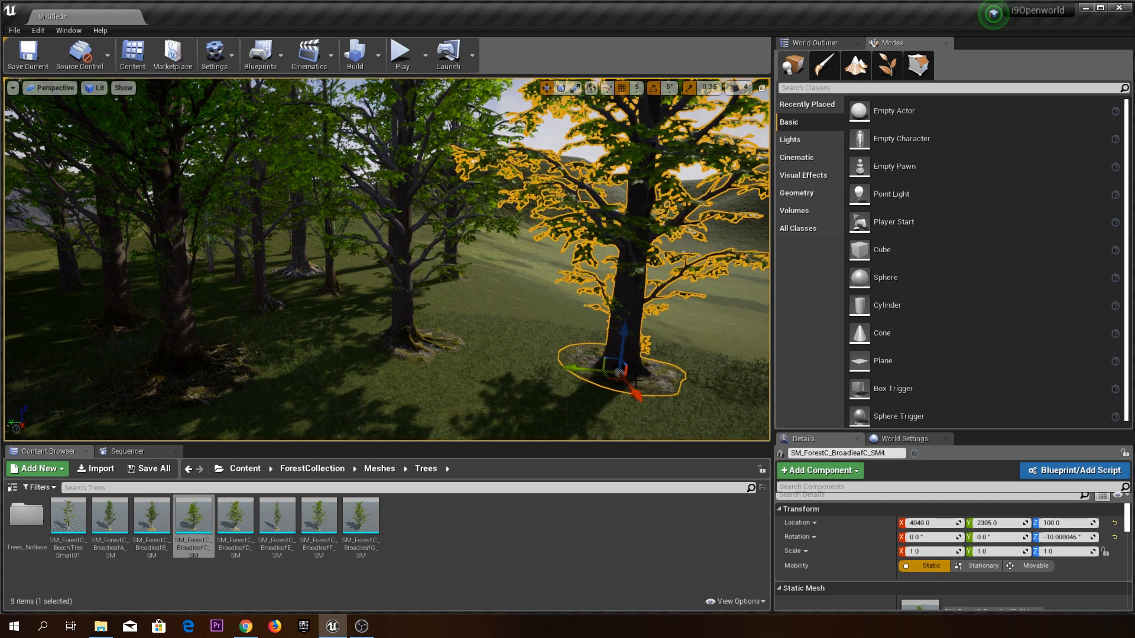
{"action": "left_click_drag", "start_coordinate": [636, 396], "coordinate": [638, 397]}
{"action": "left_click_drag", "start_coordinate": [629, 334], "coordinate": [623, 346]}
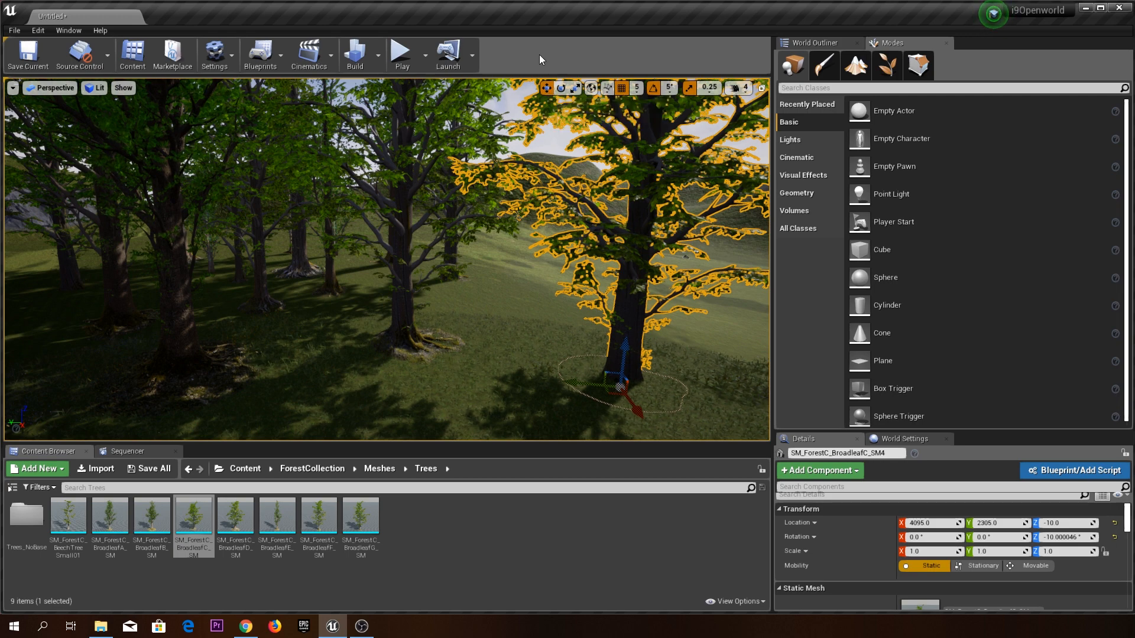
Stretch the new BroadleafC tree to a Z scale of 1.5, then try widening it along Y and undo that.
{"action": "left_click", "coordinate": [561, 89]}
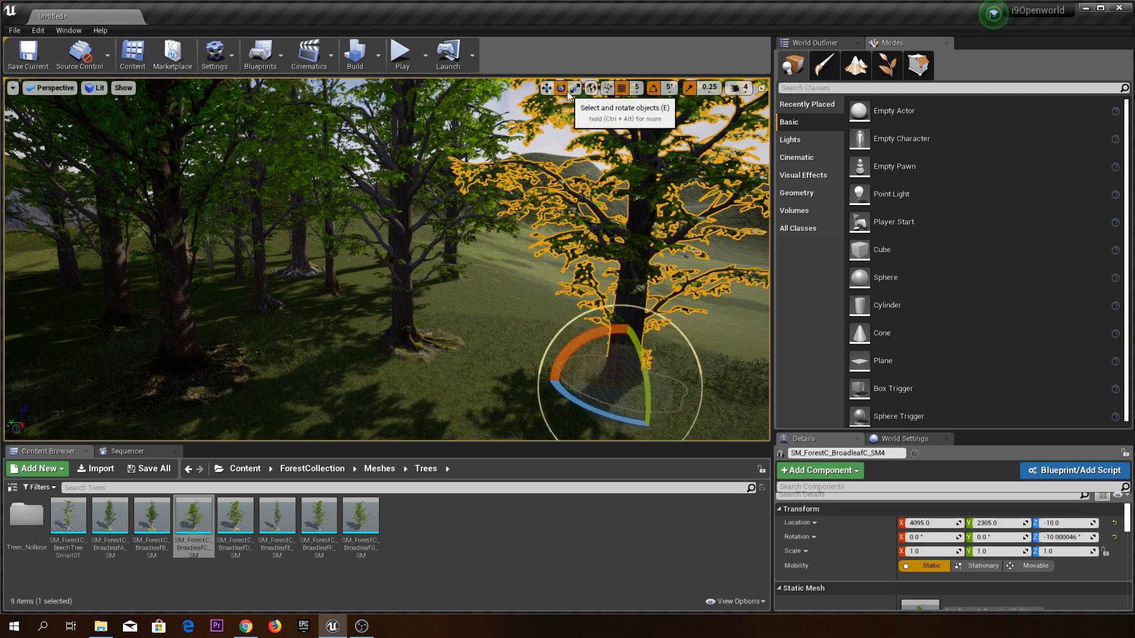
{"action": "left_click", "coordinate": [575, 90]}
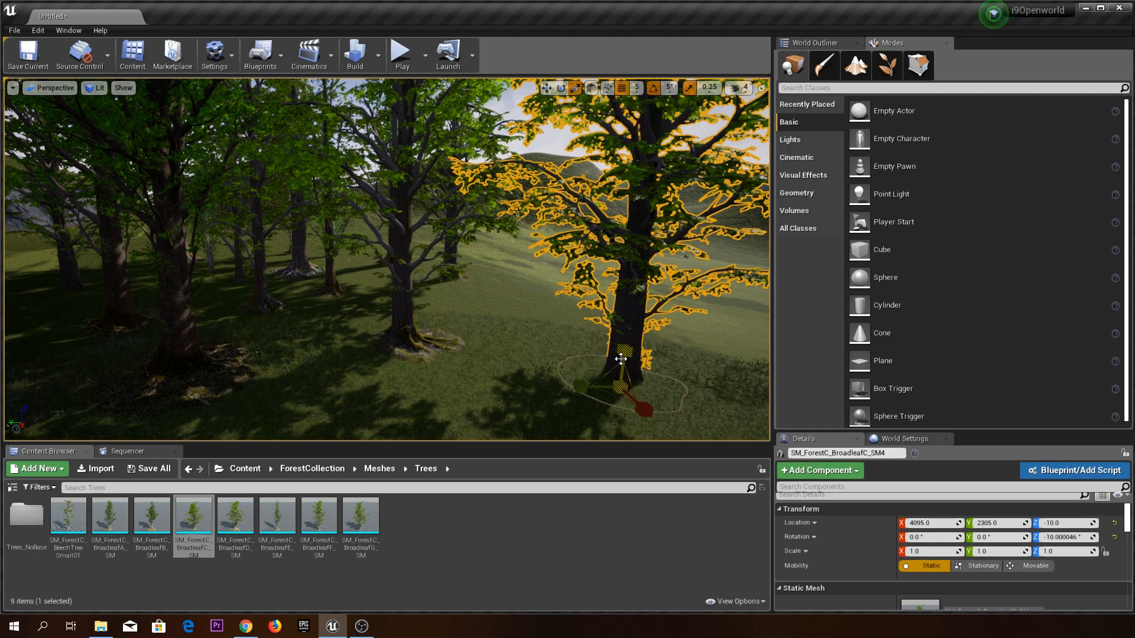
{"action": "left_click_drag", "start_coordinate": [625, 353], "coordinate": [625, 314]}
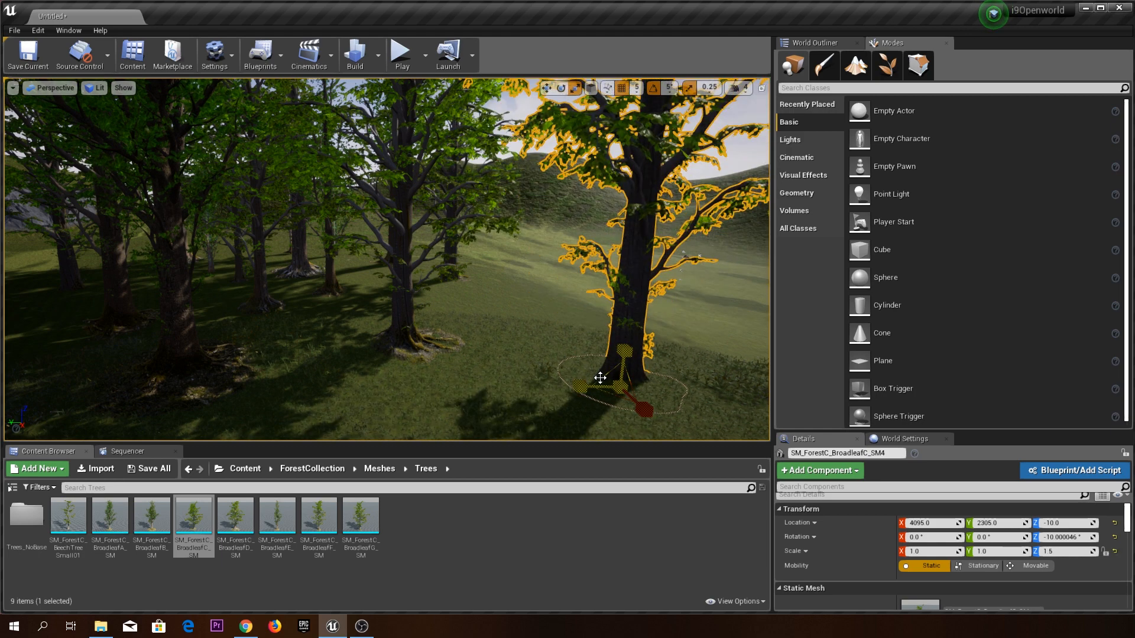
{"action": "left_click_drag", "start_coordinate": [587, 394], "coordinate": [555, 395]}
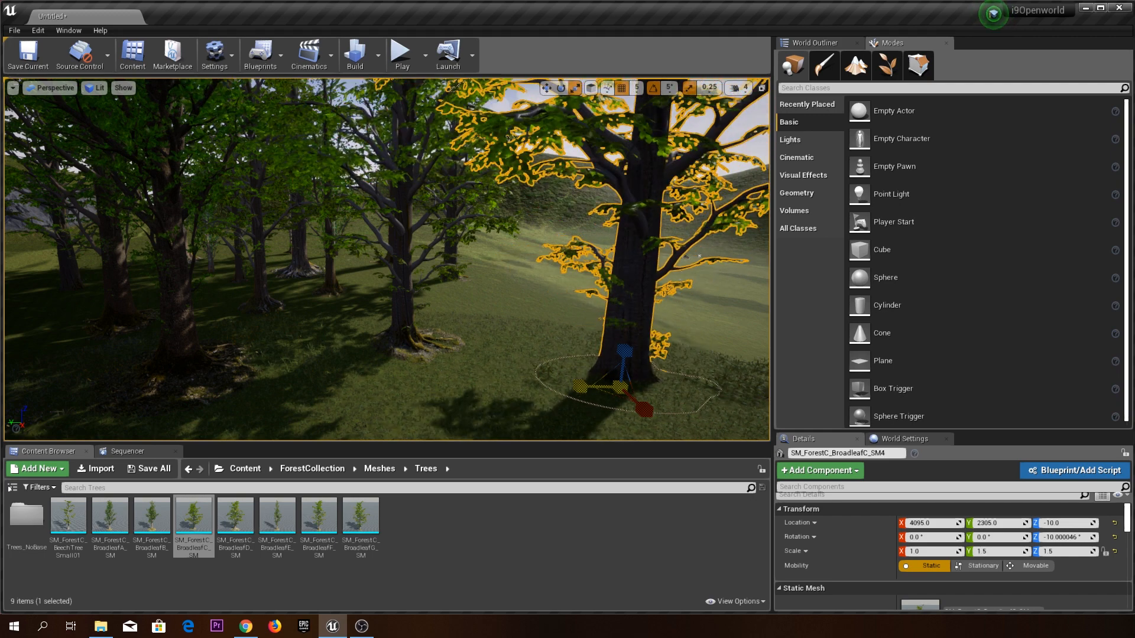
{"action": "key", "text": "ctrl+z"}
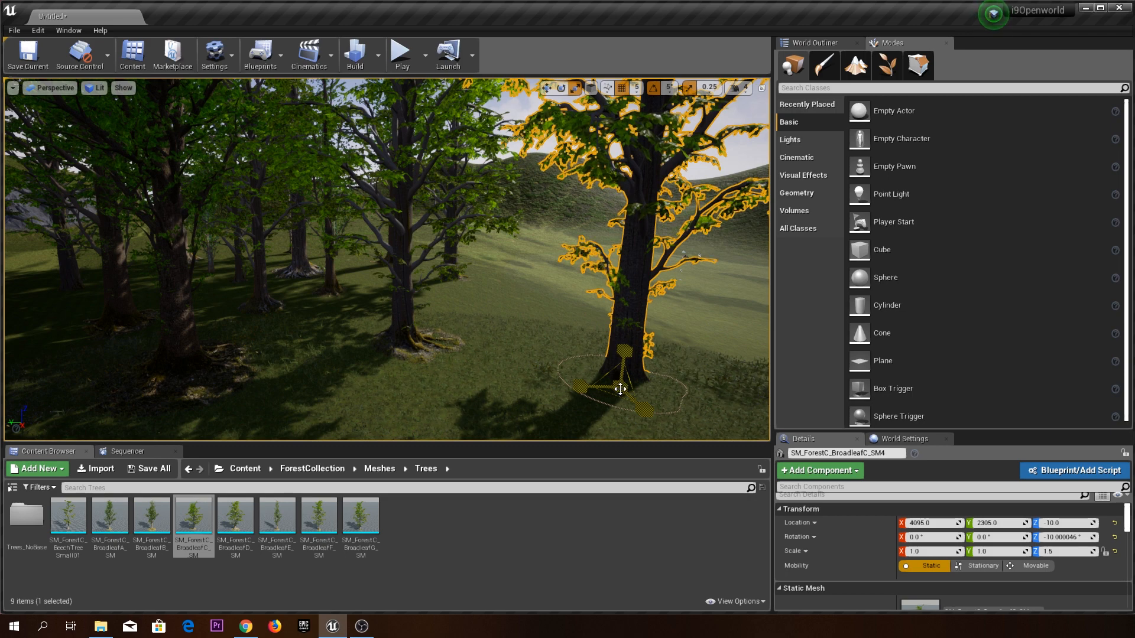
Try greatly enlarging the BroadleafC tree on all axes, then reduce its scale to 1.5, 1.5 and 2.0.
{"action": "left_click_drag", "start_coordinate": [621, 393], "coordinate": [647, 360]}
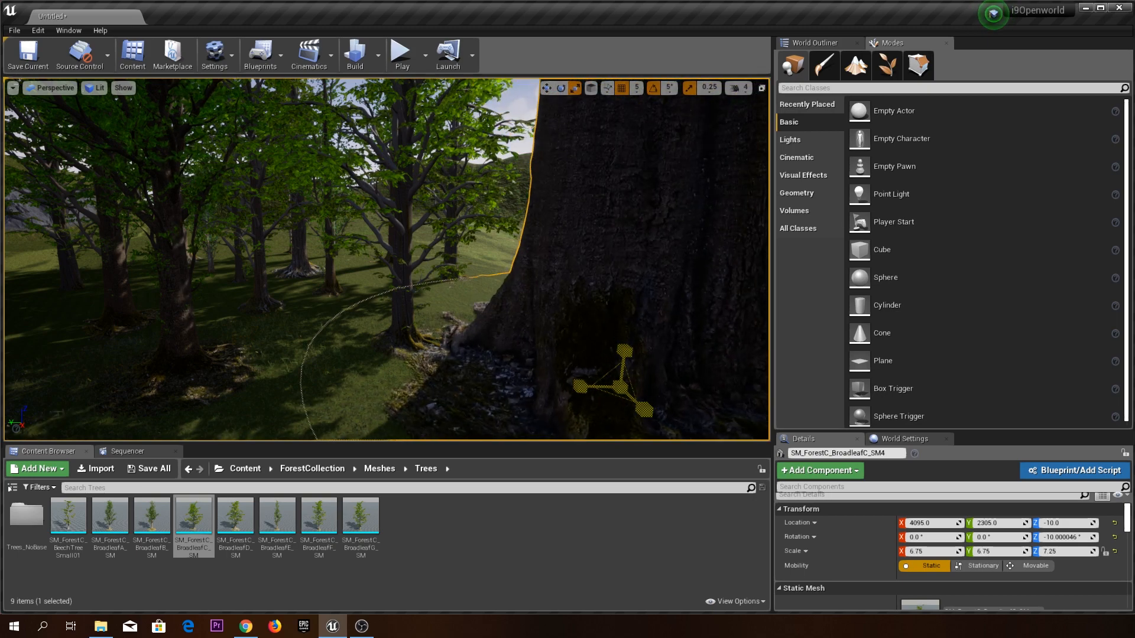
{"action": "right_click_drag", "start_coordinate": [620, 355], "coordinate": [679, 349]}
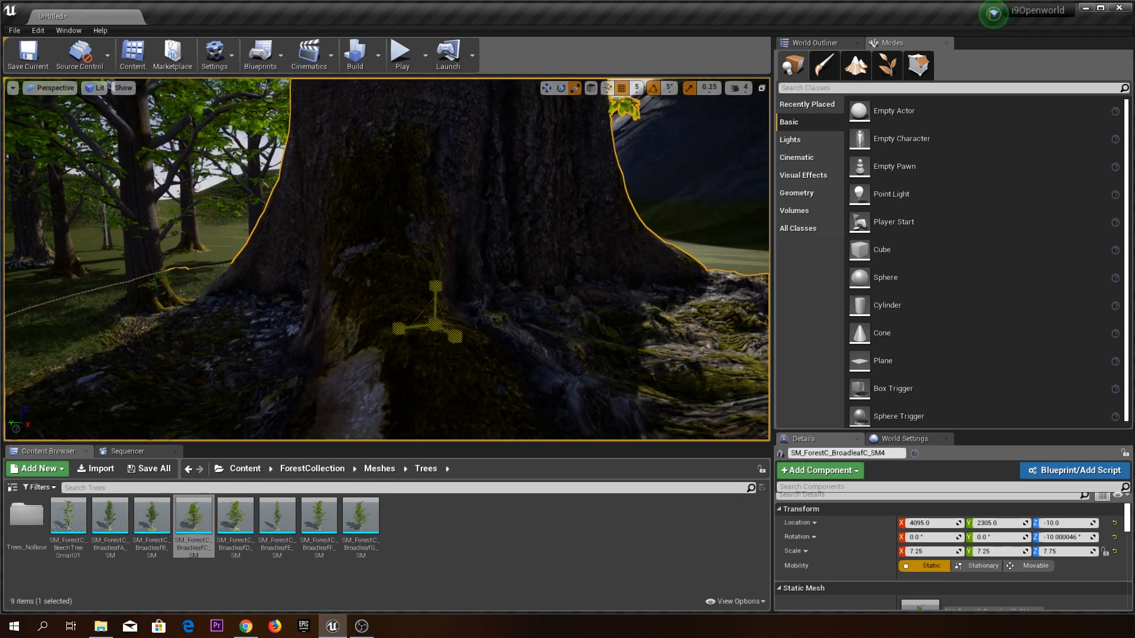
{"action": "key", "text": "ctrl+z"}
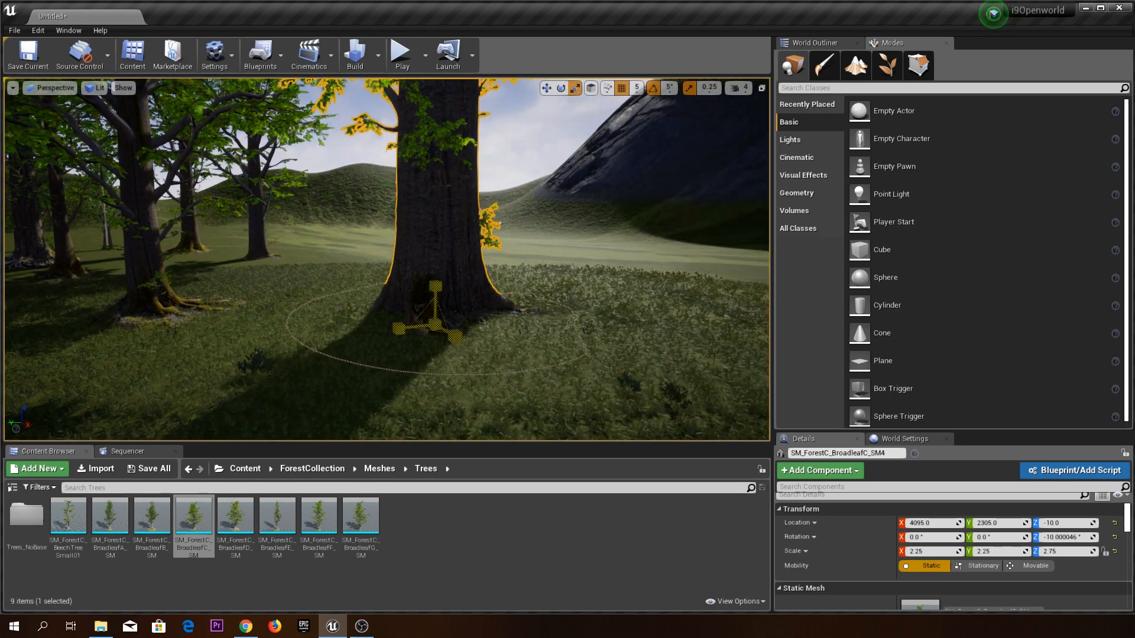
{"action": "right_click_drag", "start_coordinate": [429, 277], "coordinate": [452, 227]}
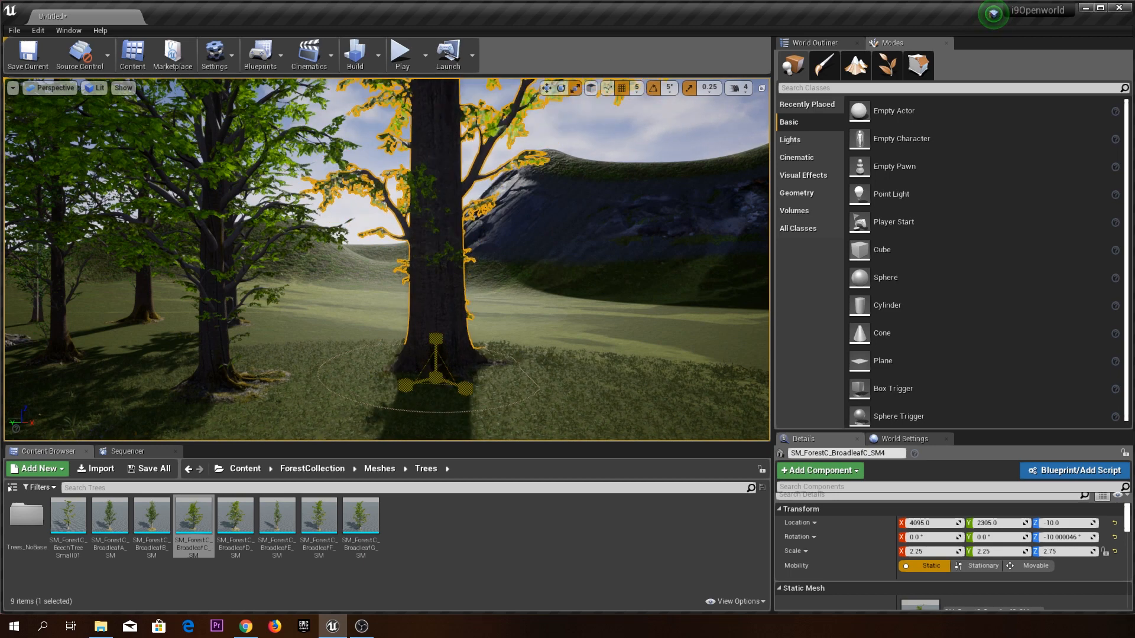
{"action": "right_click_drag", "start_coordinate": [466, 302], "coordinate": [478, 325]}
Place a BroadleafD tree at about X 6205, Y 4785, Z 80 and a BroadleafB tree at about X 6200, Y 7240, Z 55.
{"action": "left_click_drag", "start_coordinate": [229, 517], "coordinate": [461, 304]}
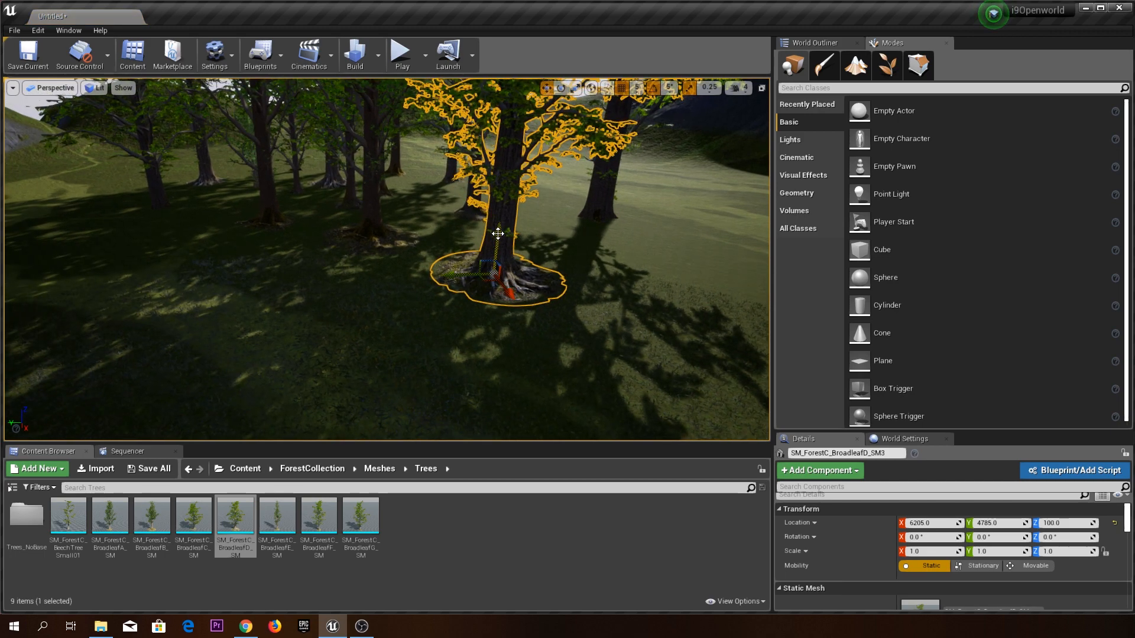
{"action": "left_click_drag", "start_coordinate": [498, 240], "coordinate": [221, 249]}
{"action": "right_click_drag", "start_coordinate": [320, 288], "coordinate": [292, 261]}
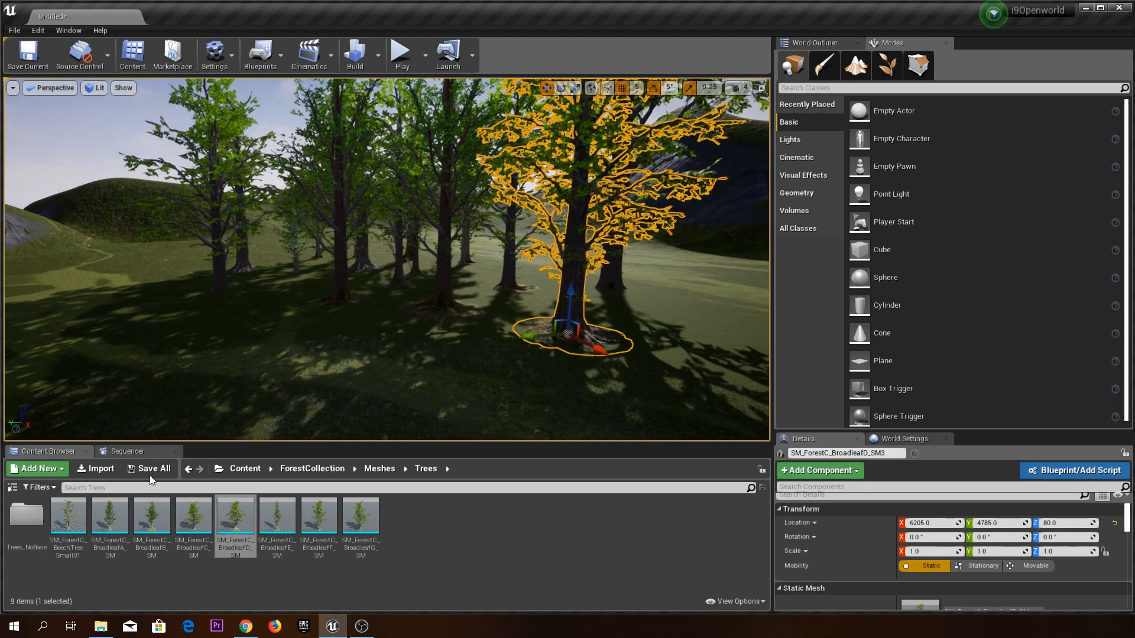
{"action": "left_click_drag", "start_coordinate": [152, 514], "coordinate": [388, 309]}
{"action": "right_click_drag", "start_coordinate": [388, 309], "coordinate": [625, 323]}
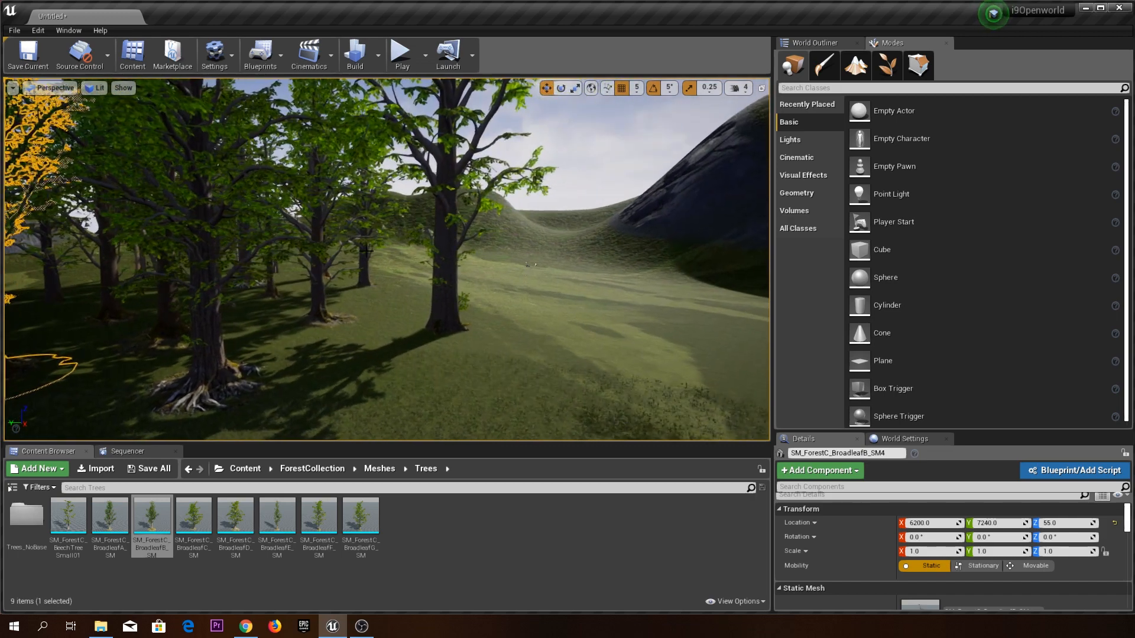
Duplicate the enlarged BroadleafC tree to about X -2440, Y -605, Z -100 and rotate the copy to about 95° around Z.
{"action": "left_click", "coordinate": [441, 292]}
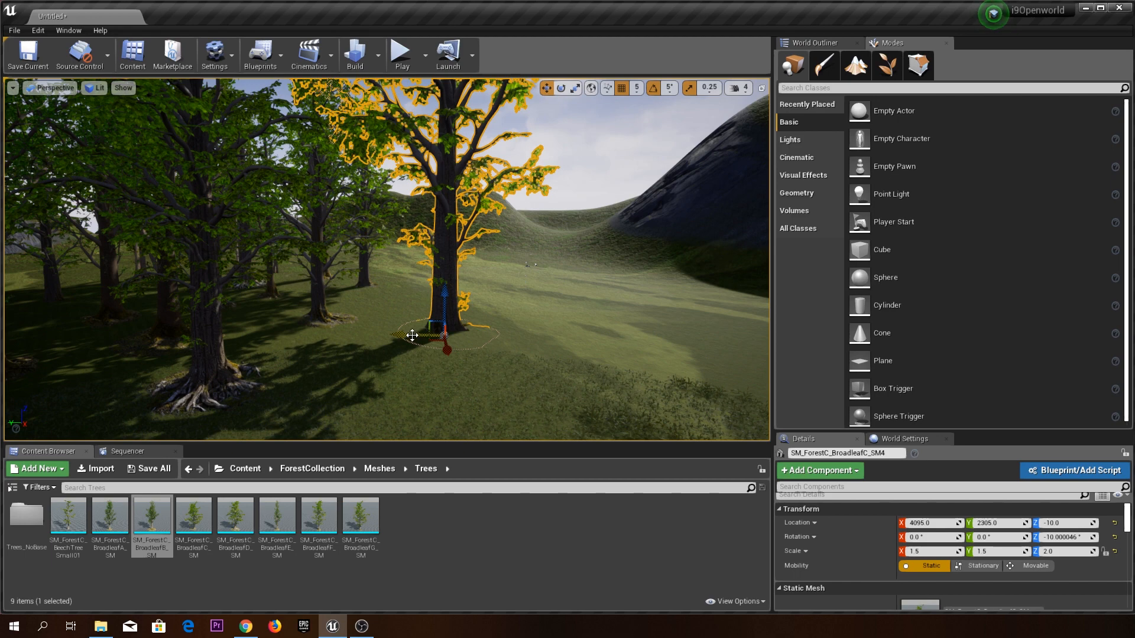
{"action": "left_click_drag", "start_coordinate": [400, 336], "coordinate": [605, 325], "text": "alt"}
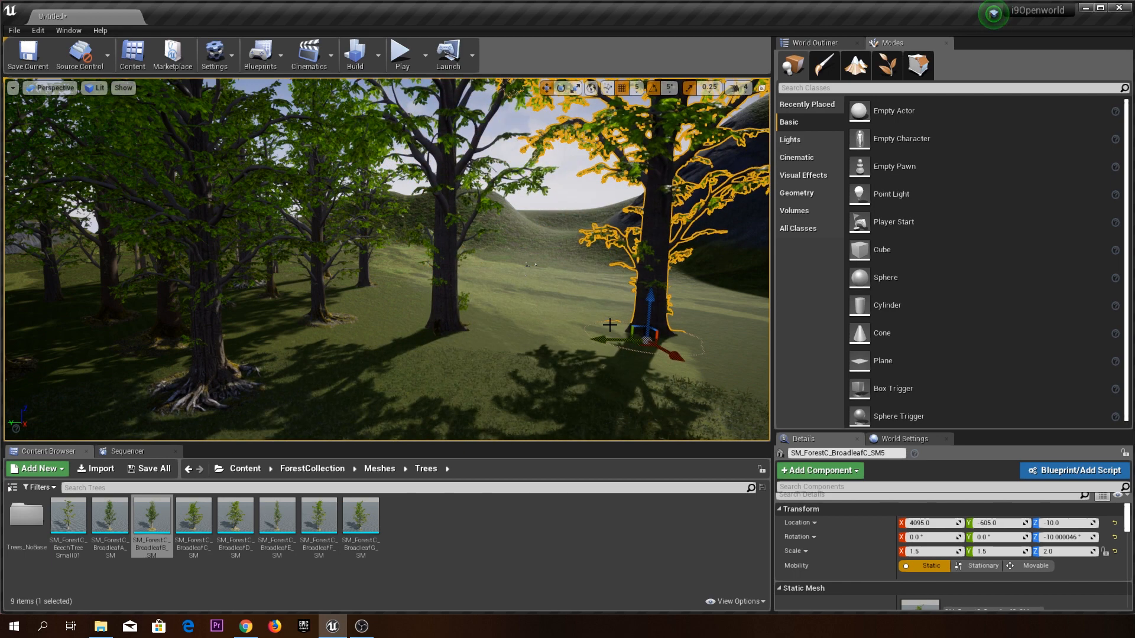
{"action": "left_click_drag", "start_coordinate": [675, 356], "coordinate": [507, 276]}
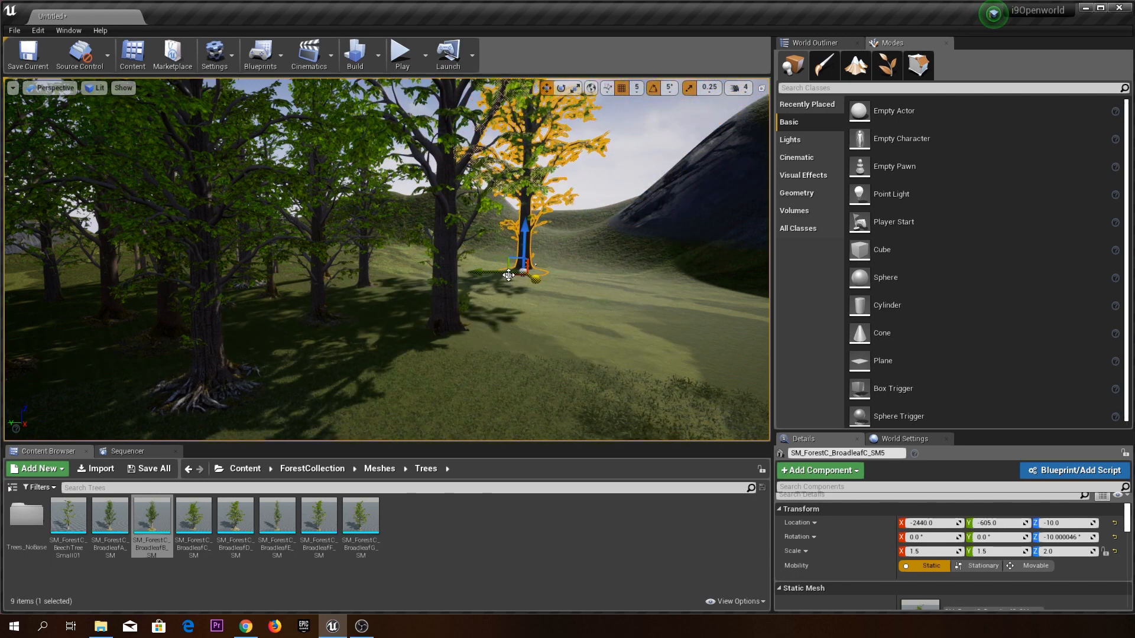
{"action": "left_click_drag", "start_coordinate": [527, 231], "coordinate": [511, 258]}
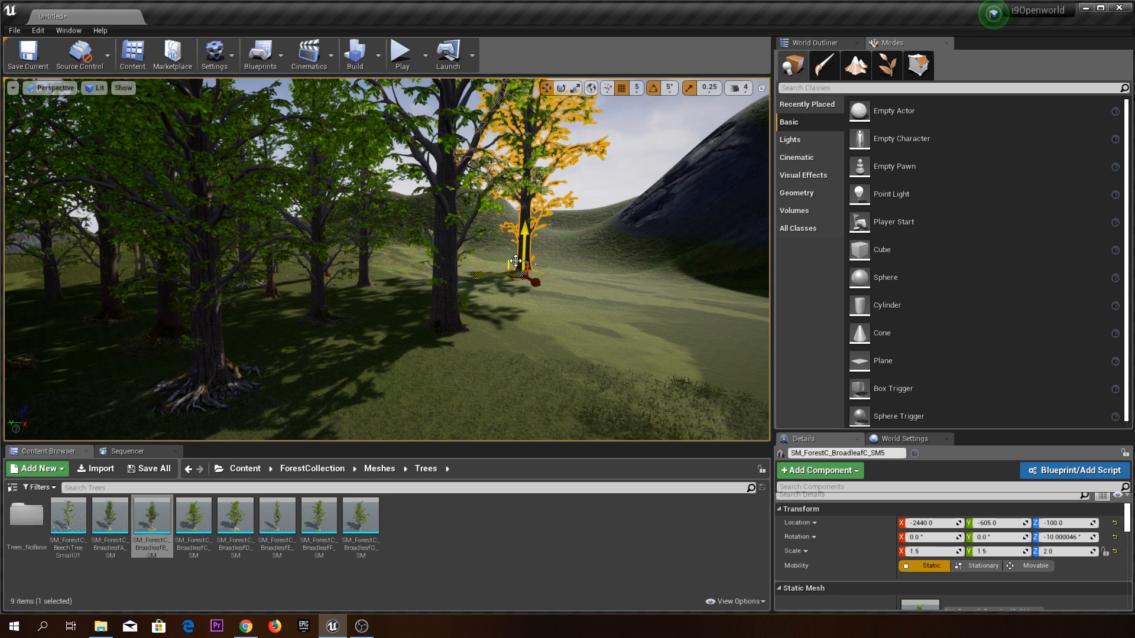
{"action": "key", "text": "e"}
{"action": "left_click_drag", "start_coordinate": [520, 290], "coordinate": [608, 270]}
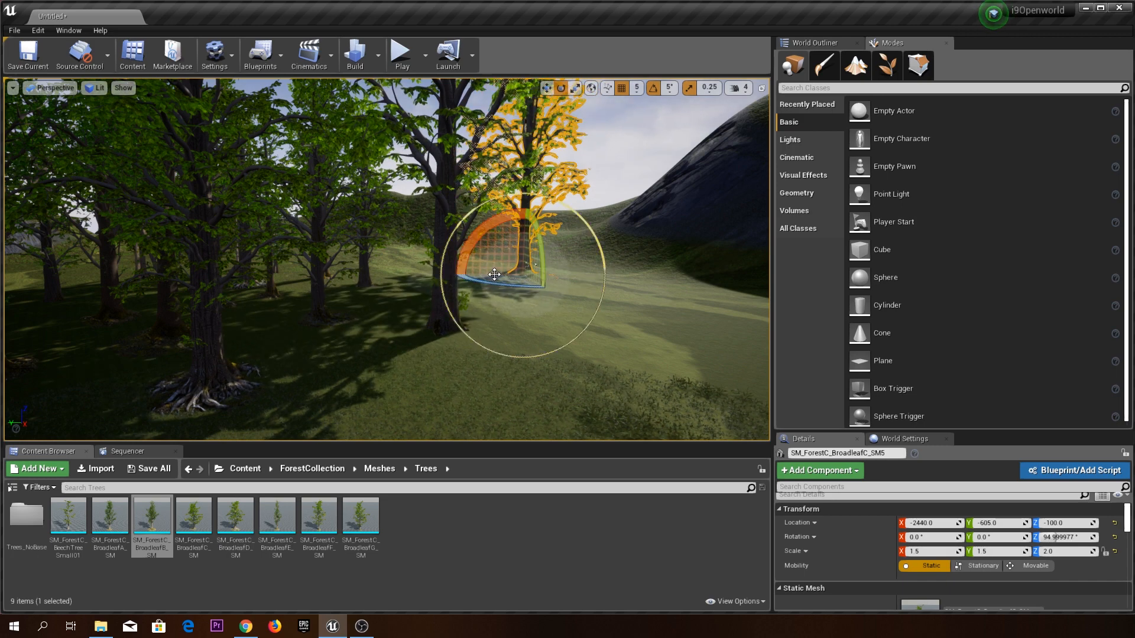
{"action": "left_click_drag", "start_coordinate": [469, 262], "coordinate": [562, 270]}
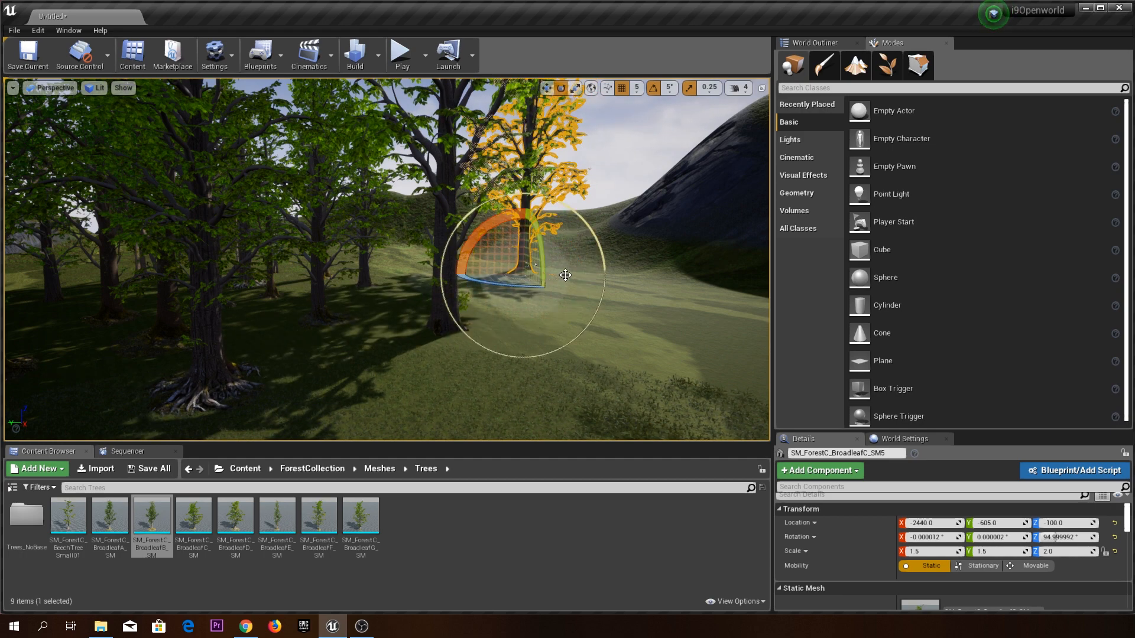
Add a BroadleafA tree and a BroadleafC tree to the grove, the latter at about X 1185, Y 1640, Z 20.
{"action": "left_click_drag", "start_coordinate": [125, 512], "coordinate": [322, 357]}
{"action": "mouse_move", "coordinate": [406, 357]}
{"action": "right_mouse_down"}
{"action": "mouse_move", "coordinate": [363, 354]}
{"action": "mouse_move", "coordinate": [399, 355]}
{"action": "right_mouse_up"}
{"action": "key", "text": "d"}
{"action": "left_click_drag", "start_coordinate": [193, 517], "coordinate": [537, 281]}
{"action": "key", "text": "w"}
{"action": "mouse_move", "coordinate": [511, 321]}
{"action": "right_mouse_down"}
{"action": "mouse_move", "coordinate": [582, 321]}
{"action": "mouse_move", "coordinate": [529, 322]}
{"action": "right_mouse_up"}
{"action": "key", "text": "d"}
{"action": "right_click_drag", "start_coordinate": [449, 343], "coordinate": [382, 346]}
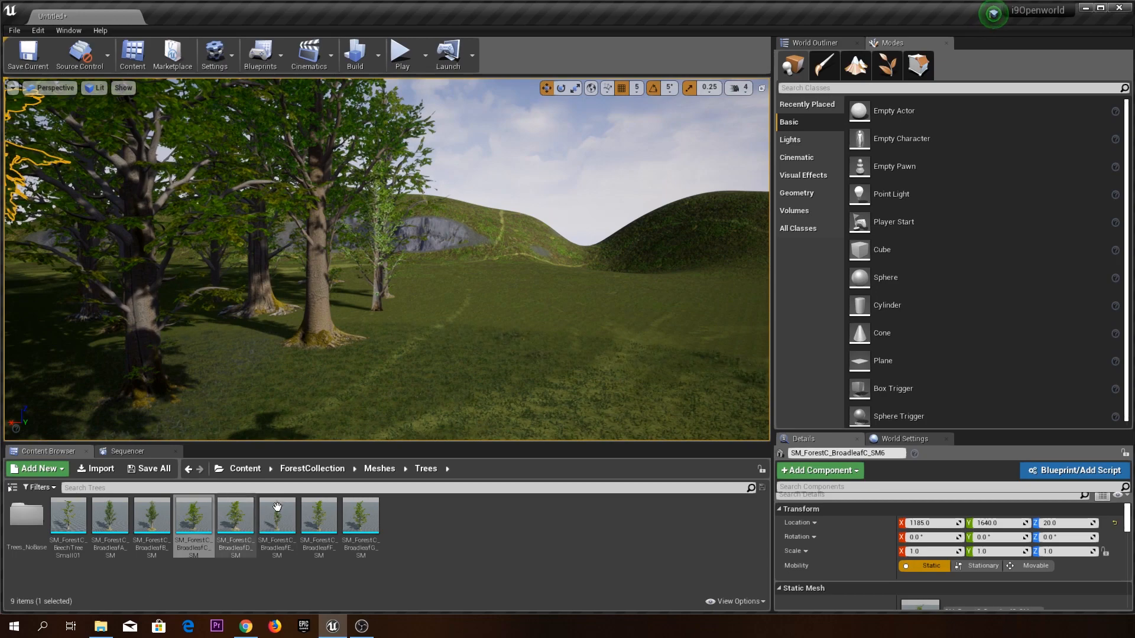
Place a BroadleafE, a BroadleafG at about X -2685, Y 5875, Z 35, and a BroadleafA at about X -2895, Y 8200.
{"action": "left_click_drag", "start_coordinate": [277, 515], "coordinate": [491, 350]}
{"action": "right_click_drag", "start_coordinate": [475, 369], "coordinate": [407, 384]}
{"action": "key", "text": "d"}
{"action": "left_click_drag", "start_coordinate": [360, 515], "coordinate": [436, 295]}
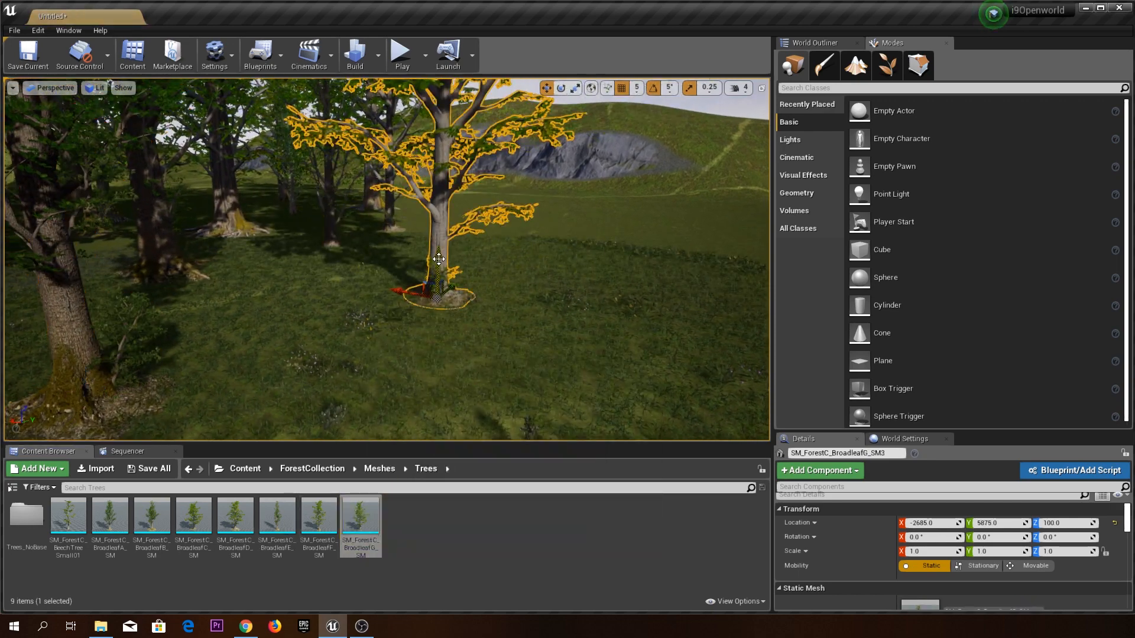
{"action": "left_click_drag", "start_coordinate": [109, 516], "coordinate": [546, 283]}
{"action": "left_click_drag", "start_coordinate": [530, 241], "coordinate": [534, 217]}
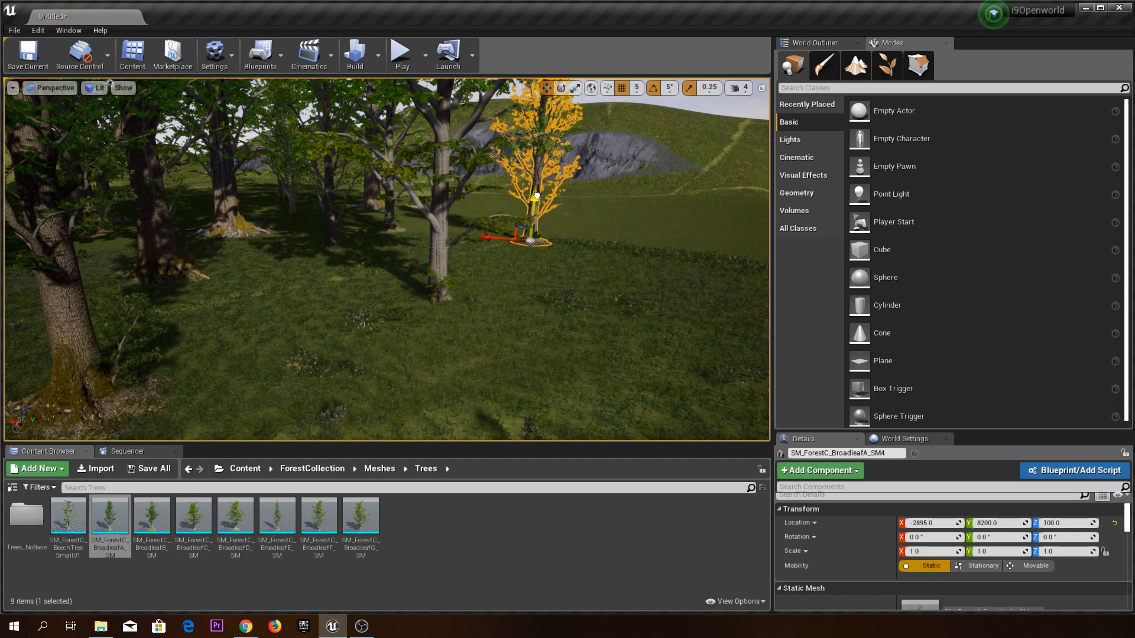
Vary the existing trees by rotating the BroadleafD to about -55°, the BroadleafB to about -35°, and the BroadleafA between them around Z.
{"action": "key", "text": "e"}
{"action": "left_click", "coordinate": [438, 279]}
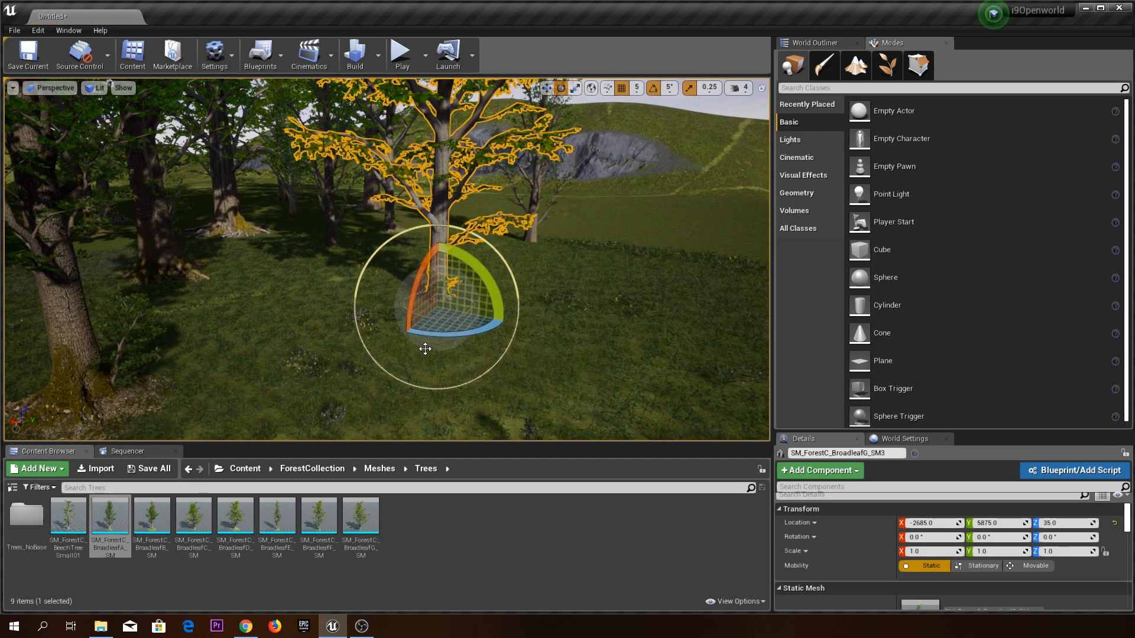
{"action": "left_click", "coordinate": [235, 219]}
{"action": "left_click_drag", "start_coordinate": [235, 235], "coordinate": [249, 247]}
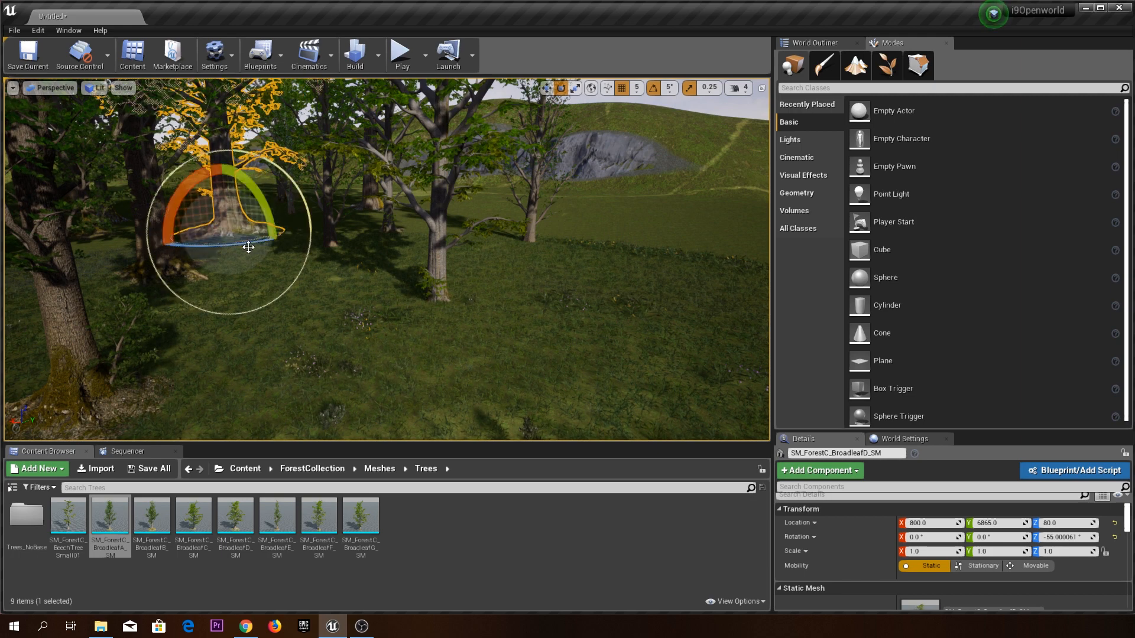
{"action": "left_click", "coordinate": [323, 223]}
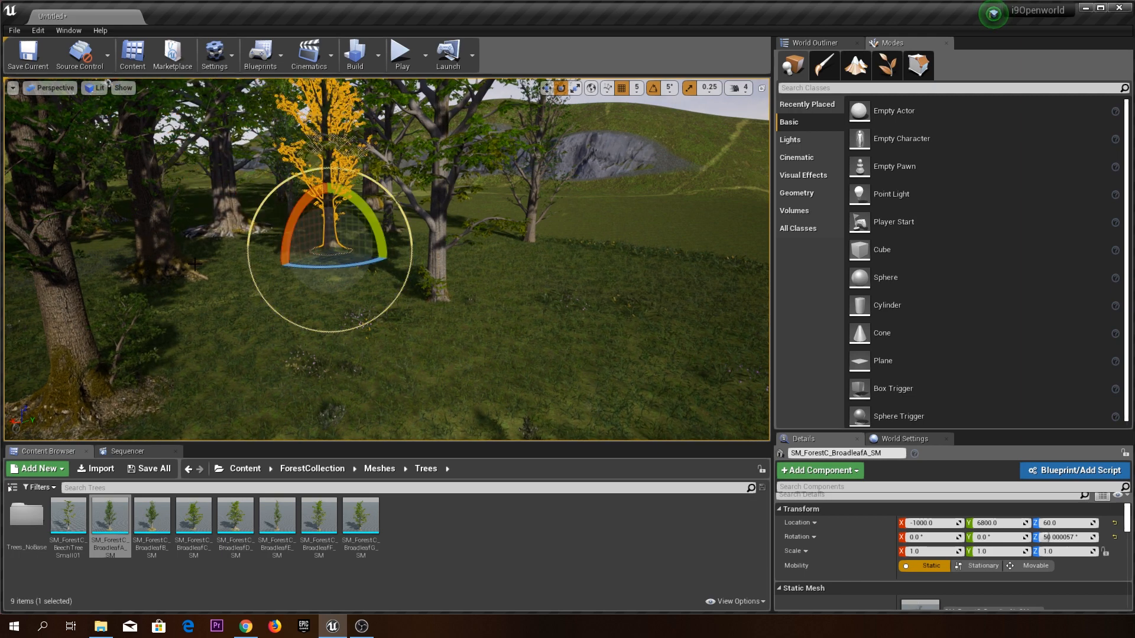
{"action": "right_click_drag", "start_coordinate": [126, 250], "coordinate": [144, 252]}
{"action": "left_click", "coordinate": [94, 259]}
{"action": "left_click_drag", "start_coordinate": [101, 307], "coordinate": [138, 295]}
{"action": "right_click_drag", "start_coordinate": [138, 295], "coordinate": [168, 273]}
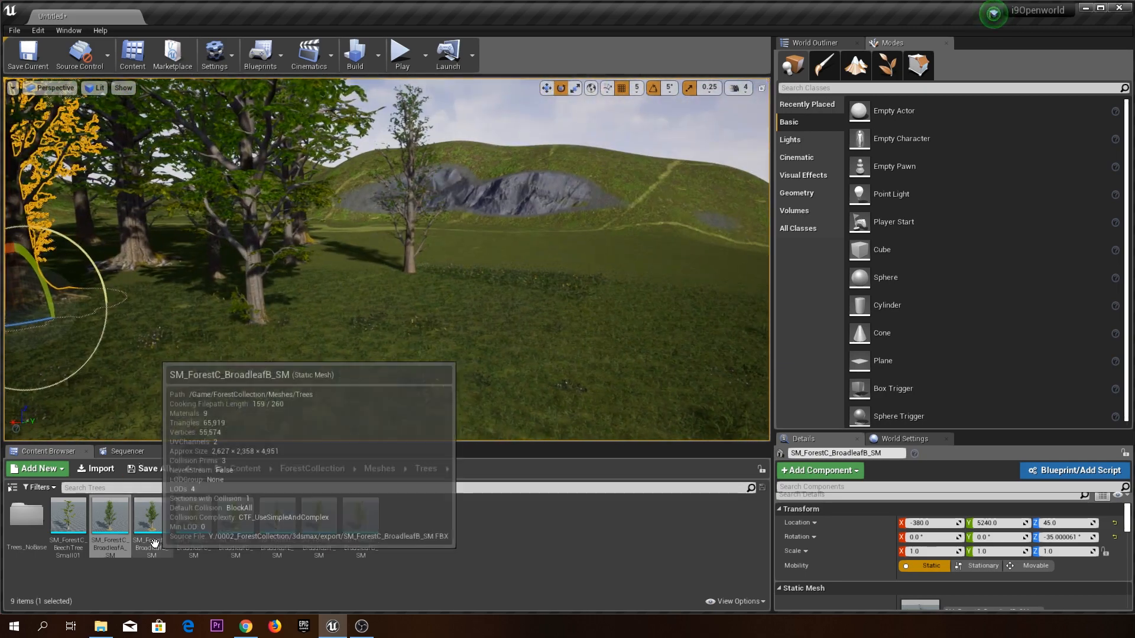
Place a BroadleafC tree at about X -4490, Y 7910, Z 60 and a BroadleafA tree at about X -4800, Y 5470.
{"action": "left_click_drag", "start_coordinate": [193, 514], "coordinate": [543, 276]}
{"action": "key", "text": "w"}
{"action": "right_click_drag", "start_coordinate": [572, 289], "coordinate": [535, 277]}
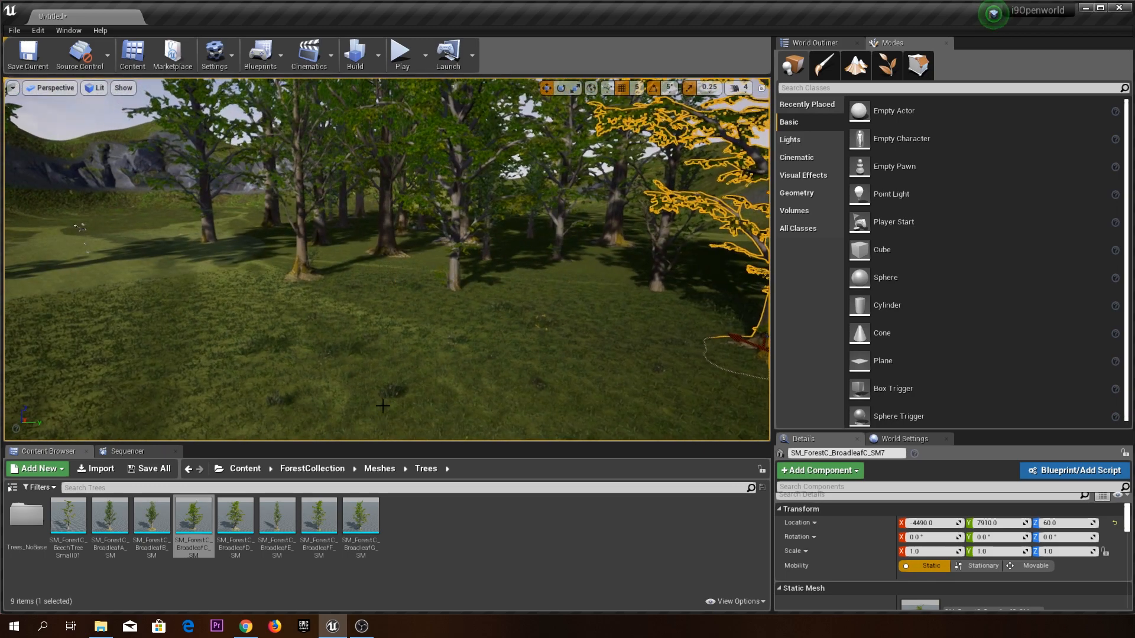
{"action": "left_click_drag", "start_coordinate": [110, 520], "coordinate": [471, 368]}
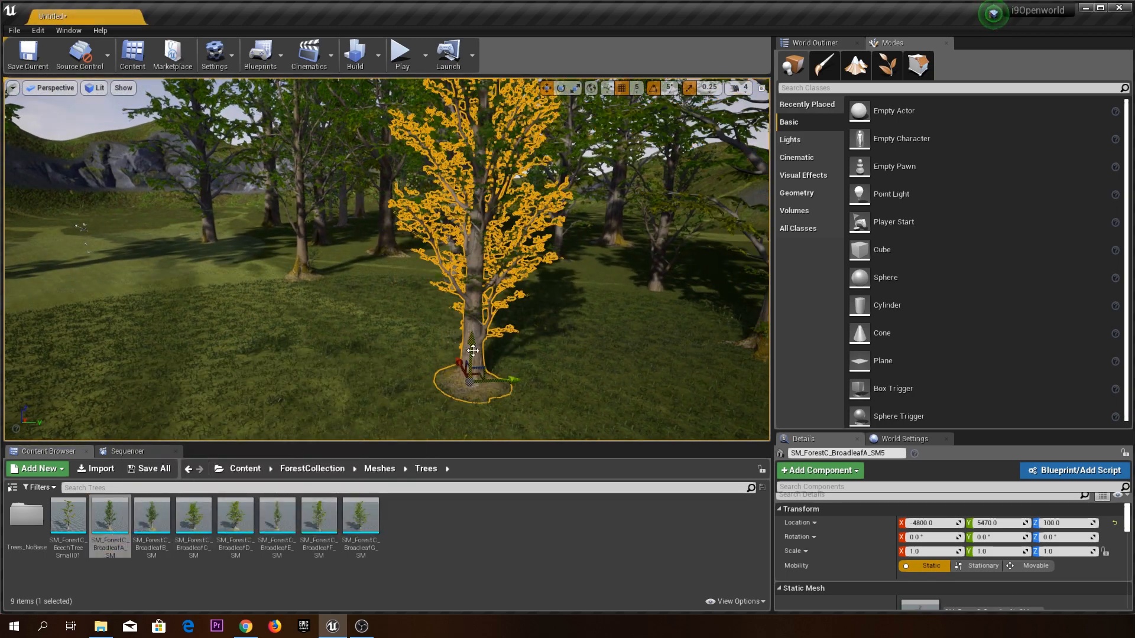
Place a BroadleafG tree in the grove at about X -3565, Y 3590, Z 50 and inspect the surrounding trees.
{"action": "left_click_drag", "start_coordinate": [360, 520], "coordinate": [231, 319]}
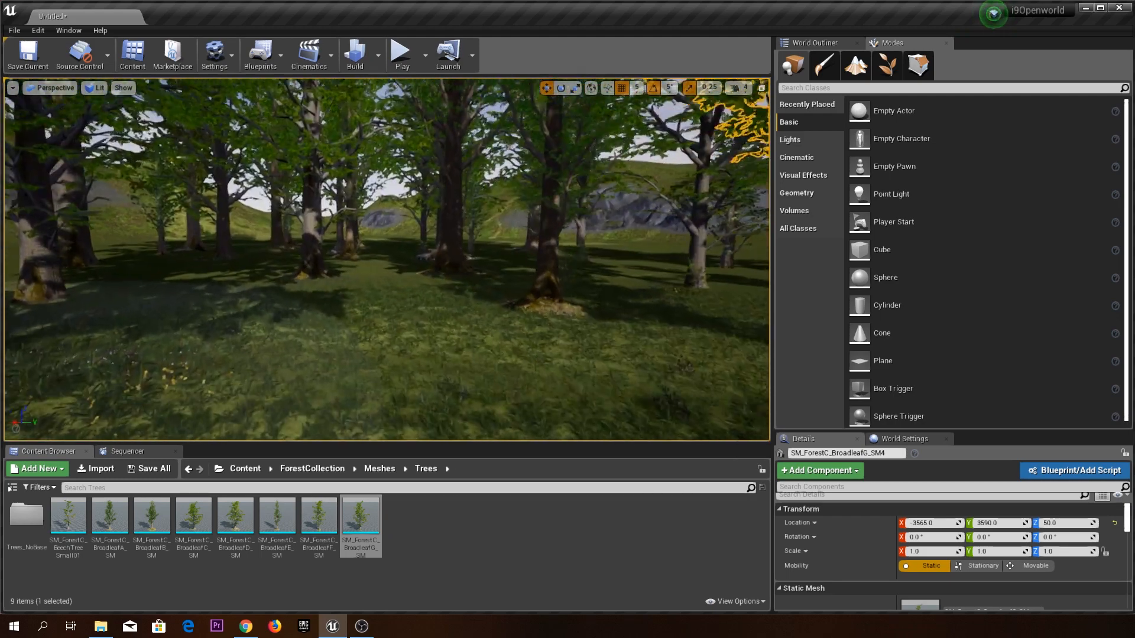
{"action": "key", "text": "q"}
{"action": "right_click_drag", "start_coordinate": [387, 260], "coordinate": [426, 248]}
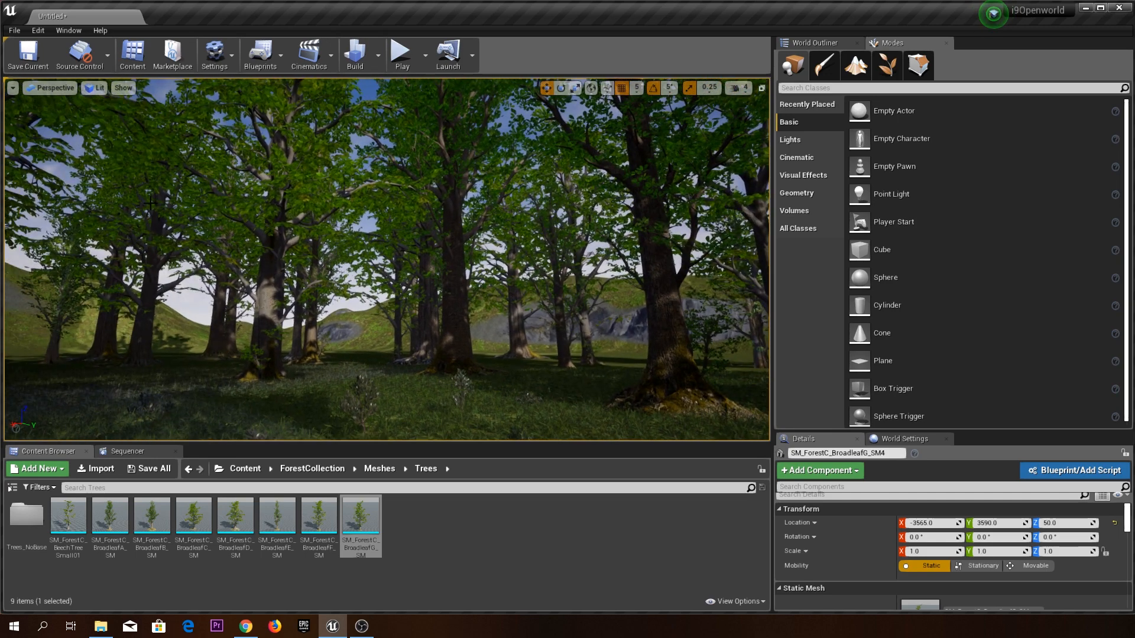
{"action": "right_click_drag", "start_coordinate": [562, 210], "coordinate": [487, 187]}
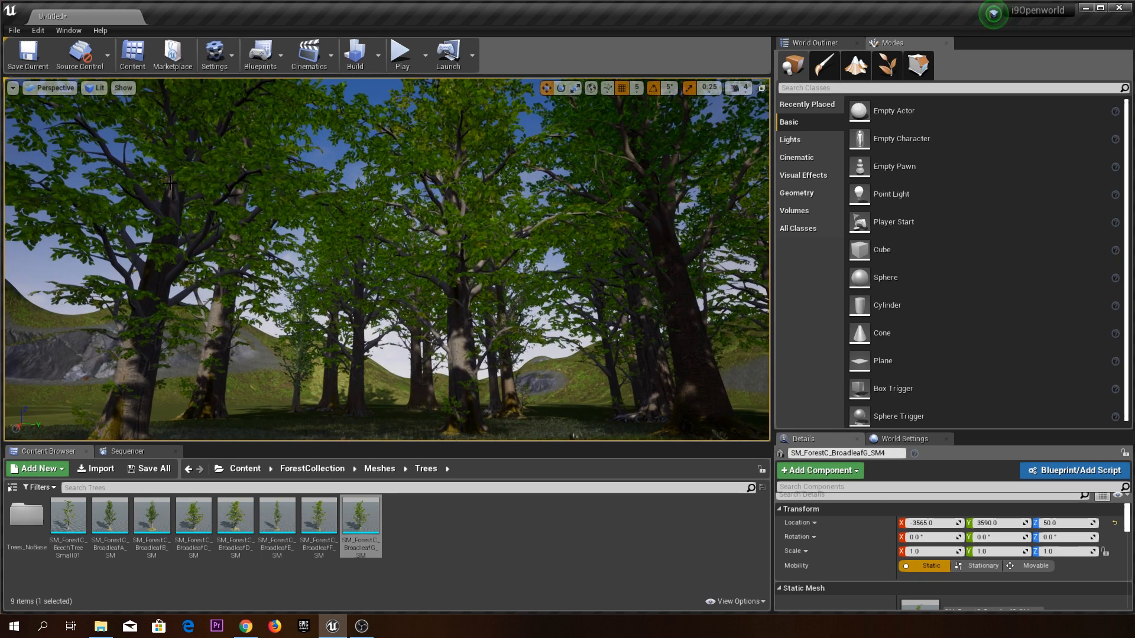
{"action": "right_click_drag", "start_coordinate": [233, 214], "coordinate": [345, 212]}
{"action": "right_click_drag", "start_coordinate": [306, 169], "coordinate": [227, 172]}
{"action": "right_click_drag", "start_coordinate": [387, 260], "coordinate": [523, 260]}
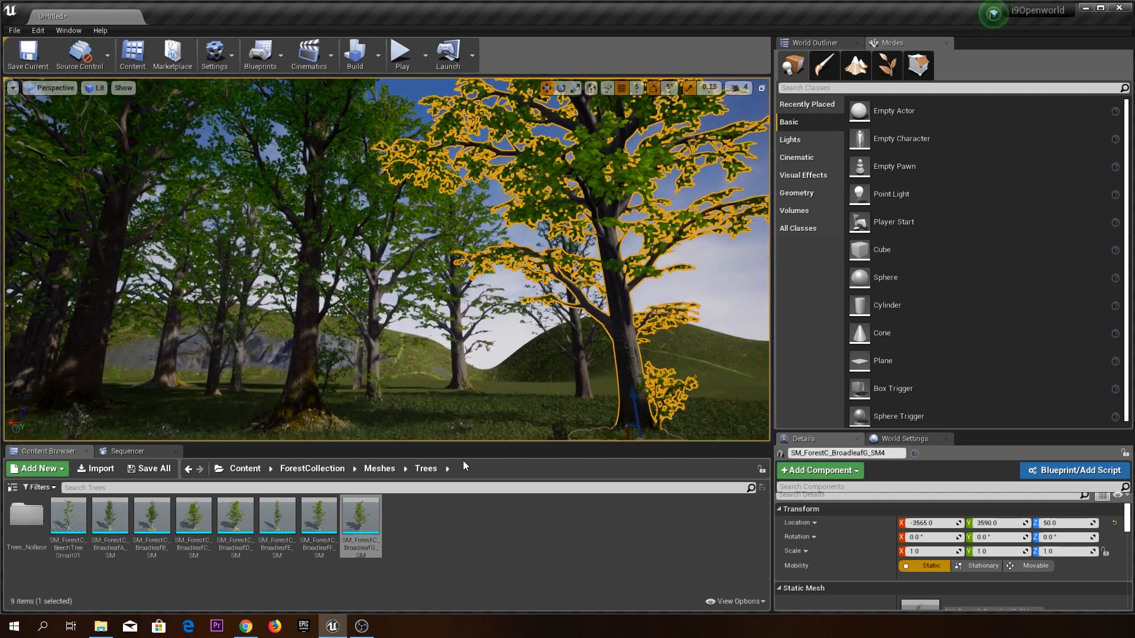
Place a BroadleafD tree on open grass in the grove at about X -1475, Y 2540, Z 65.
{"action": "left_click", "coordinate": [502, 396]}
{"action": "right_click_drag", "start_coordinate": [502, 396], "coordinate": [289, 361]}
{"action": "key", "text": "w"}
{"action": "key", "text": "w"}
{"action": "key", "text": "s"}
{"action": "right_click_drag", "start_coordinate": [405, 342], "coordinate": [277, 356]}
{"action": "left_click_drag", "start_coordinate": [232, 544], "coordinate": [437, 292]}
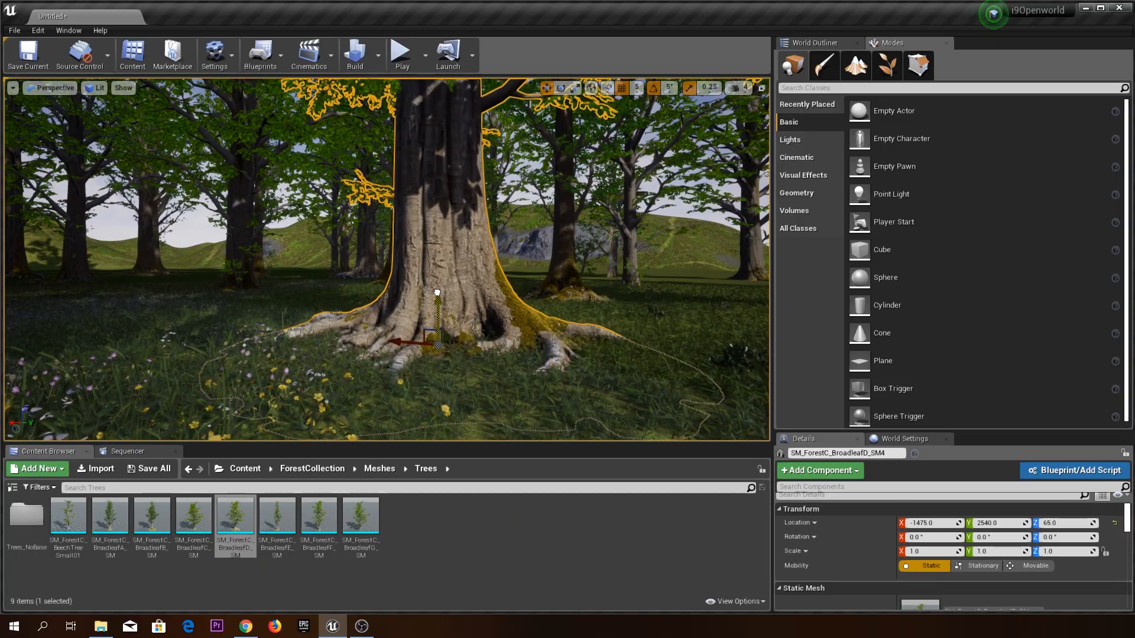
{"action": "right_click_drag", "start_coordinate": [447, 271], "coordinate": [605, 201]}
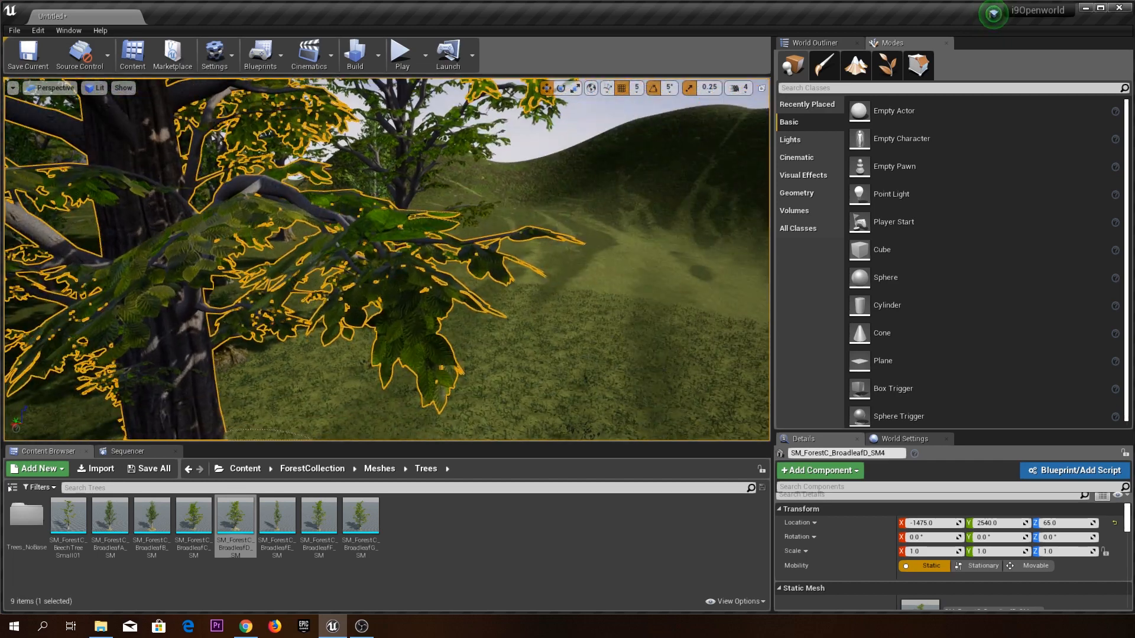
Try a Wind Directional Source at about X -345, Y 1515, Z 100 with strength about 0.08 and speed about 1.06.
{"action": "left_click", "coordinate": [658, 370]}
{"action": "mouse_move", "coordinate": [634, 315]}
{"action": "right_mouse_down"}
{"action": "mouse_move", "coordinate": [621, 304]}
{"action": "mouse_move", "coordinate": [617, 255]}
{"action": "mouse_move", "coordinate": [621, 331]}
{"action": "mouse_move", "coordinate": [582, 360]}
{"action": "mouse_move", "coordinate": [443, 368]}
{"action": "mouse_move", "coordinate": [439, 316]}
{"action": "mouse_move", "coordinate": [437, 345]}
{"action": "right_mouse_up"}
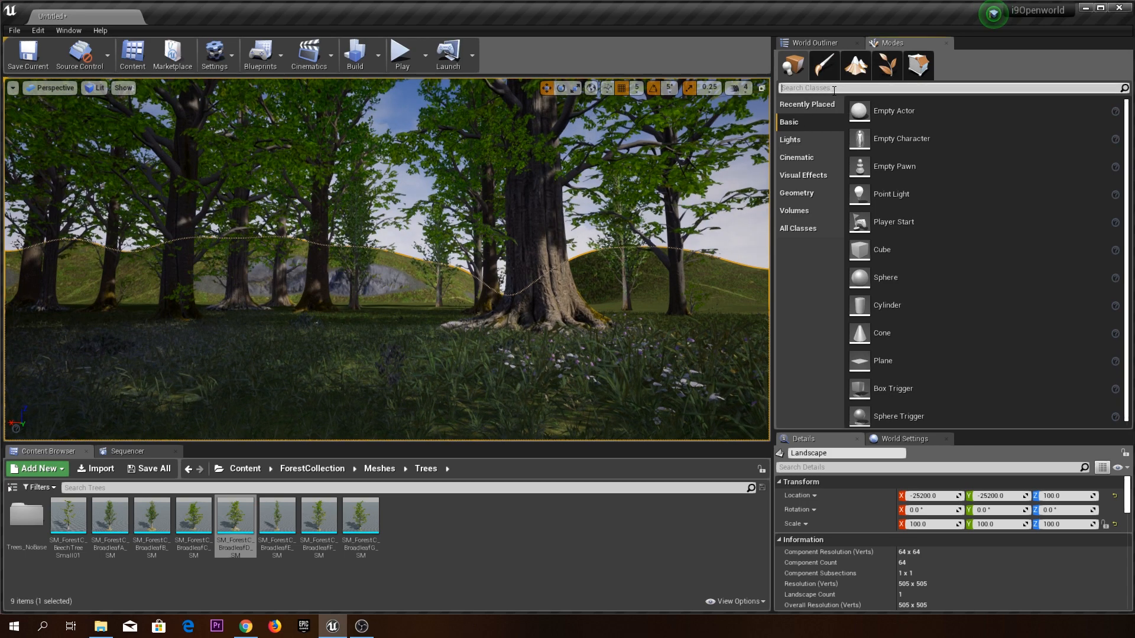
{"action": "type", "text": "wind"}
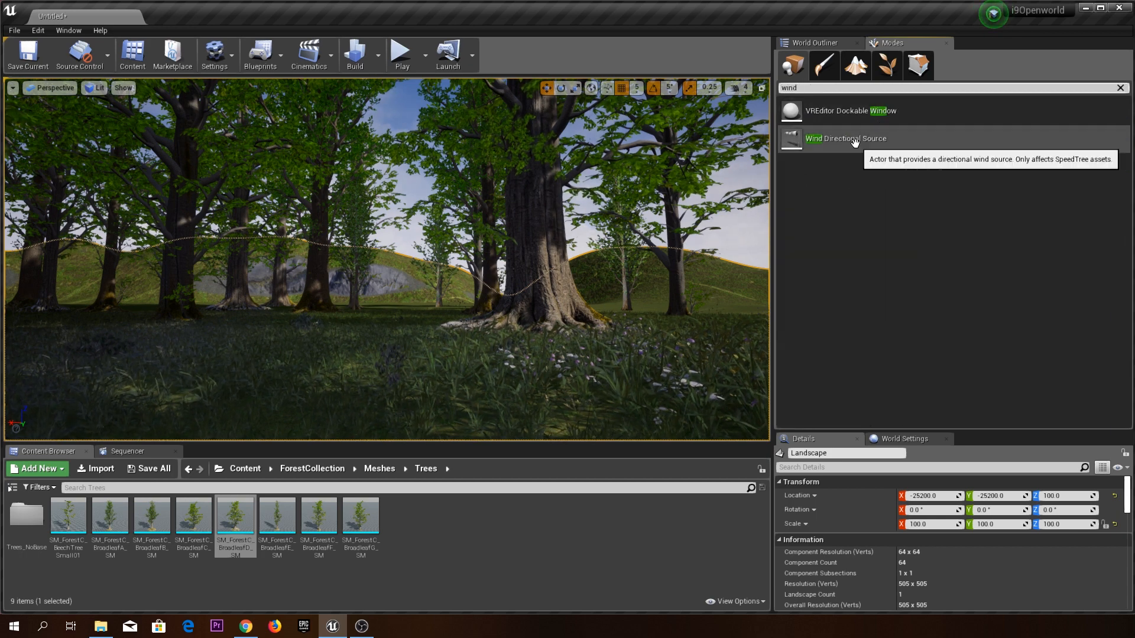
{"action": "left_click_drag", "start_coordinate": [815, 138], "coordinate": [526, 451]}
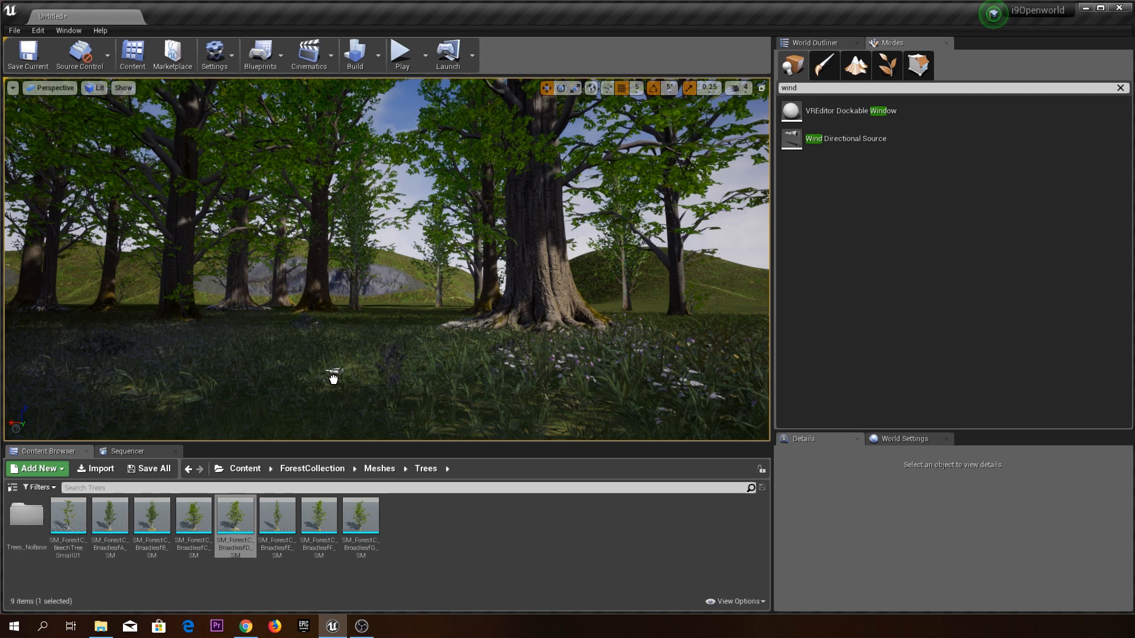
{"action": "left_click_drag", "start_coordinate": [332, 379], "coordinate": [334, 377]}
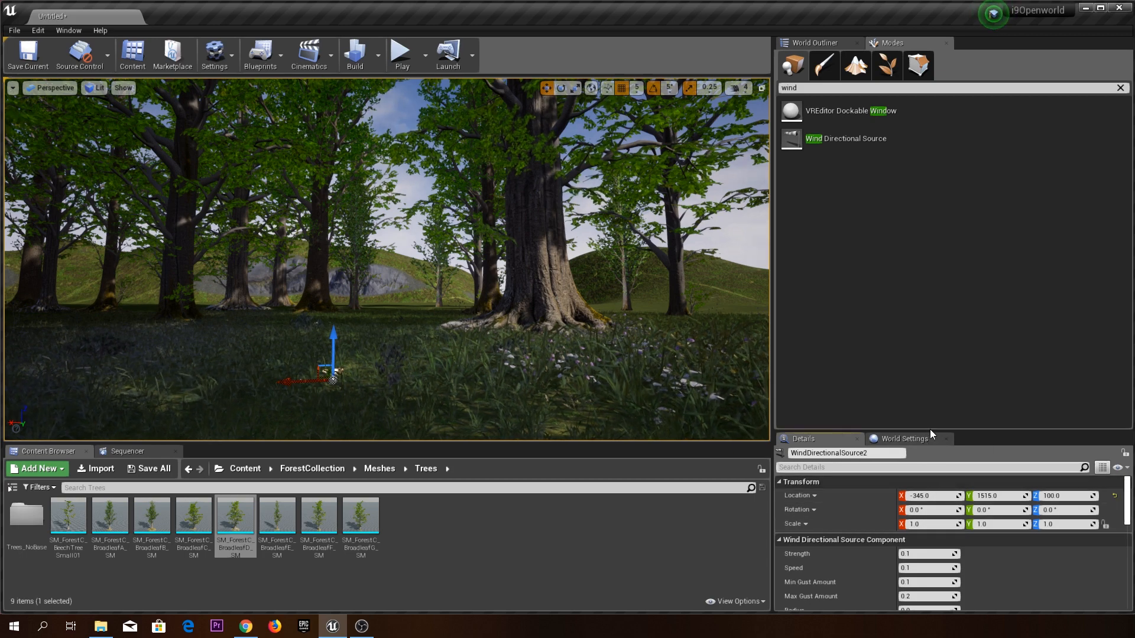
{"action": "left_click_drag", "start_coordinate": [940, 431], "coordinate": [963, 175]}
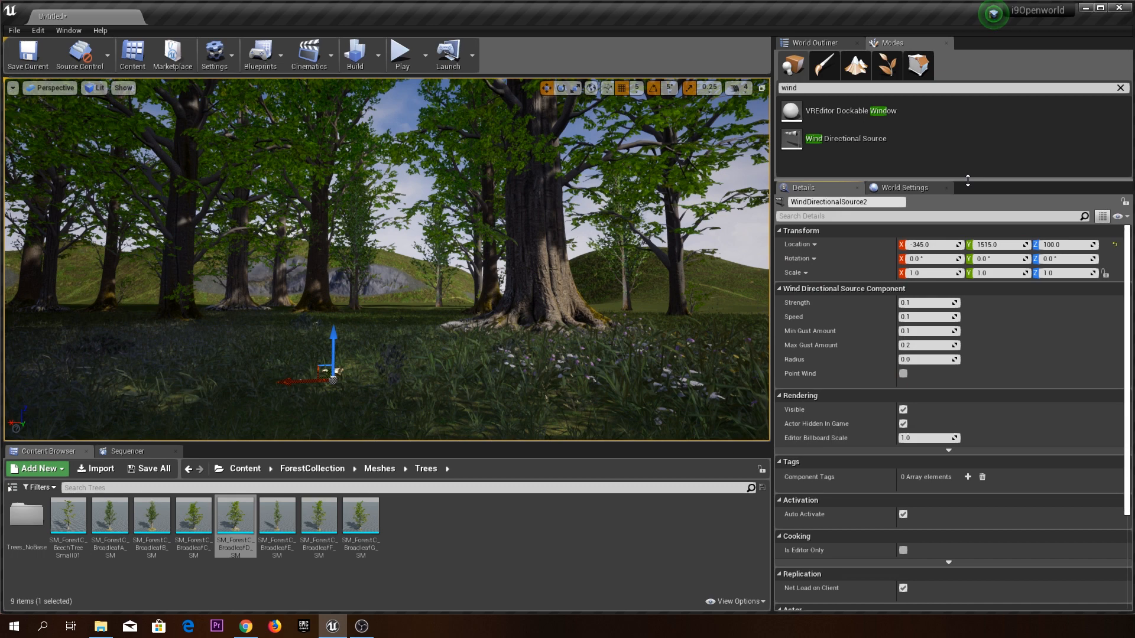
{"action": "mouse_move", "coordinate": [926, 300]}
{"action": "left_mouse_down"}
{"action": "mouse_move", "coordinate": [969, 299]}
{"action": "mouse_move", "coordinate": [945, 311]}
{"action": "left_mouse_up"}
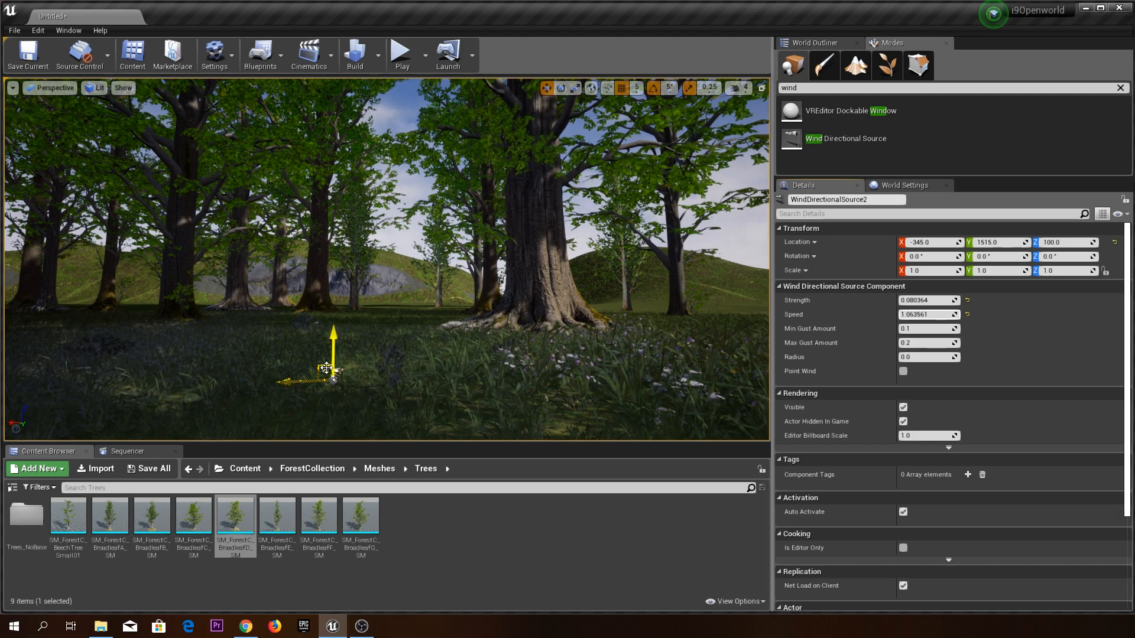
{"action": "key", "text": "Delete"}
Place a BroadleafC tree at about X -3670, Y 2110, Z 75 and a BroadleafG tree at about X -5030, Y 1090, Z 90.
{"action": "mouse_move", "coordinate": [420, 188]}
{"action": "right_mouse_down"}
{"action": "mouse_move", "coordinate": [430, 121]}
{"action": "mouse_move", "coordinate": [430, 200]}
{"action": "mouse_move", "coordinate": [387, 206]}
{"action": "mouse_move", "coordinate": [393, 142]}
{"action": "mouse_move", "coordinate": [392, 206]}
{"action": "right_mouse_up"}
{"action": "left_click_drag", "start_coordinate": [200, 524], "coordinate": [488, 296]}
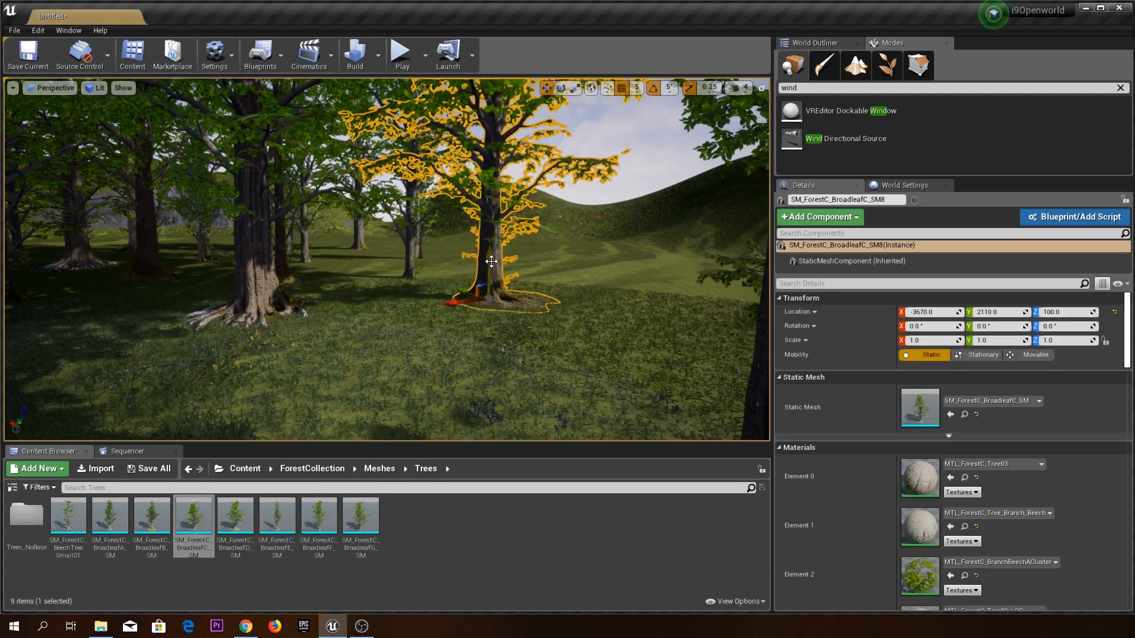
{"action": "left_click_drag", "start_coordinate": [360, 519], "coordinate": [539, 222]}
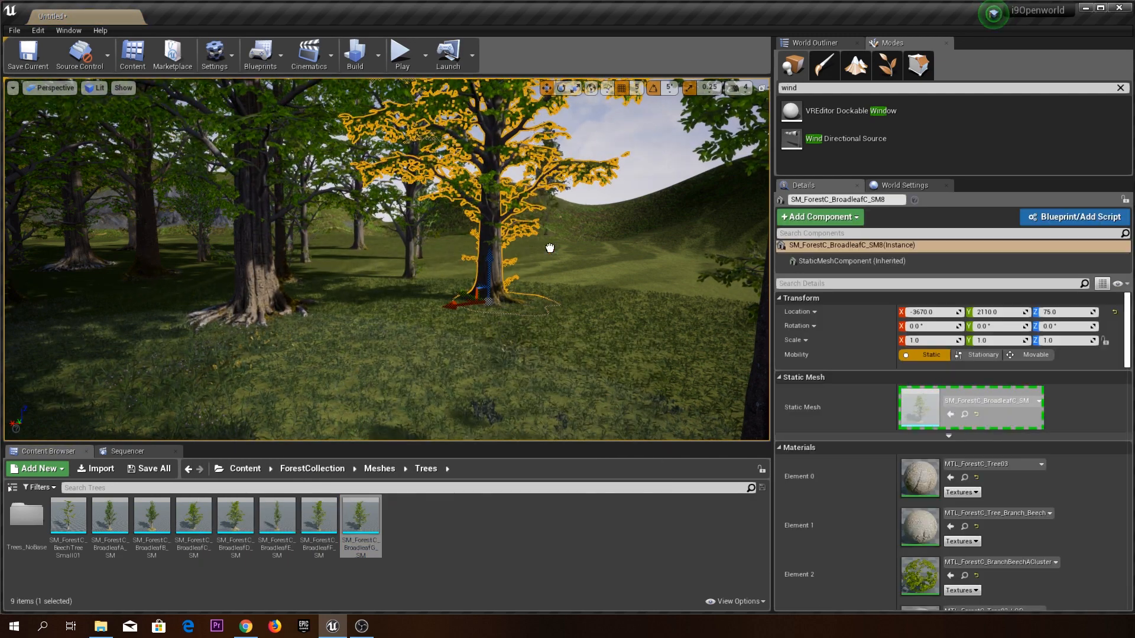
{"action": "left_click_drag", "start_coordinate": [678, 307], "coordinate": [676, 307]}
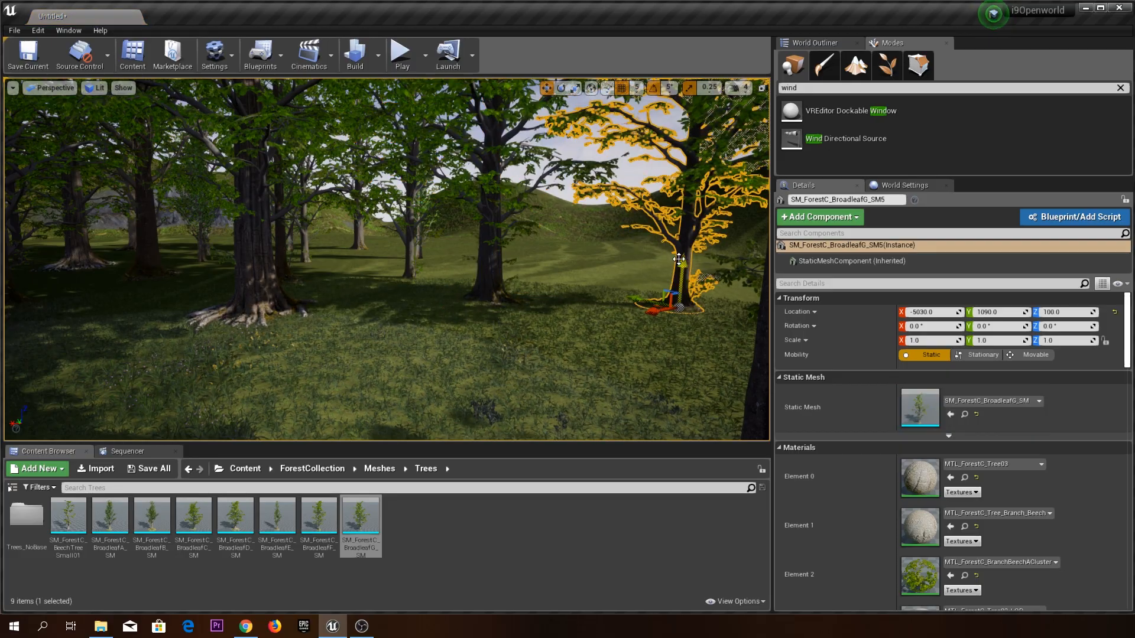
Place a BroadleafC tree at about X -5725, Y 4000, Z 80 and a BroadleafB tree at about X -7075, Y 5470, Z 75.
{"action": "right_click_drag", "start_coordinate": [585, 288], "coordinate": [417, 159]}
{"action": "key", "text": "w"}
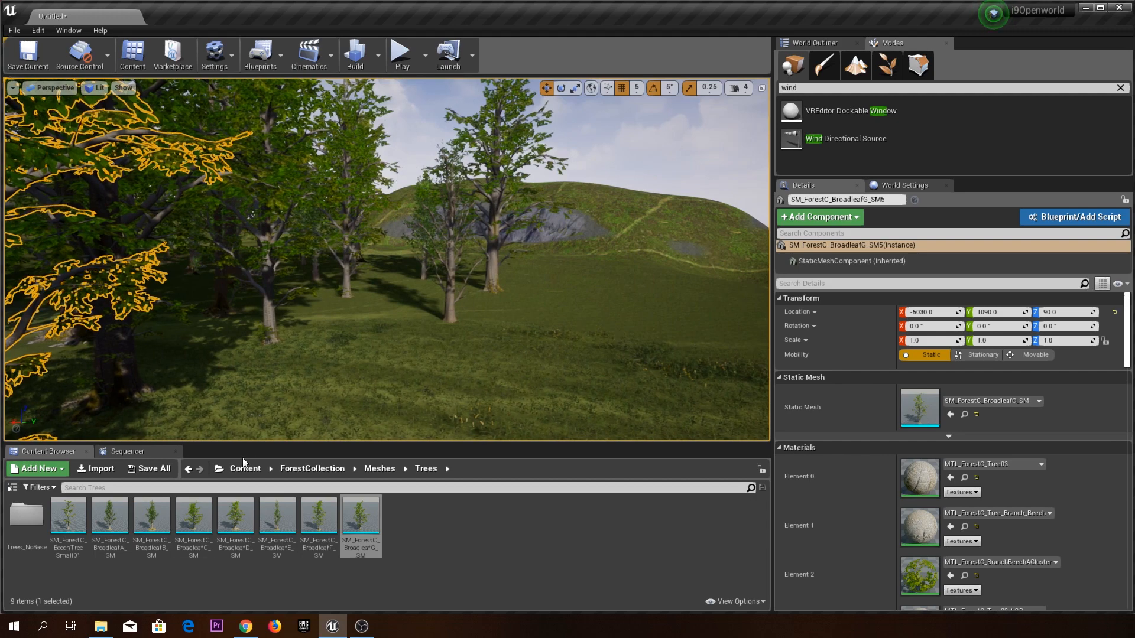
{"action": "left_click_drag", "start_coordinate": [193, 520], "coordinate": [366, 402]}
{"action": "left_click_drag", "start_coordinate": [455, 377], "coordinate": [480, 362]}
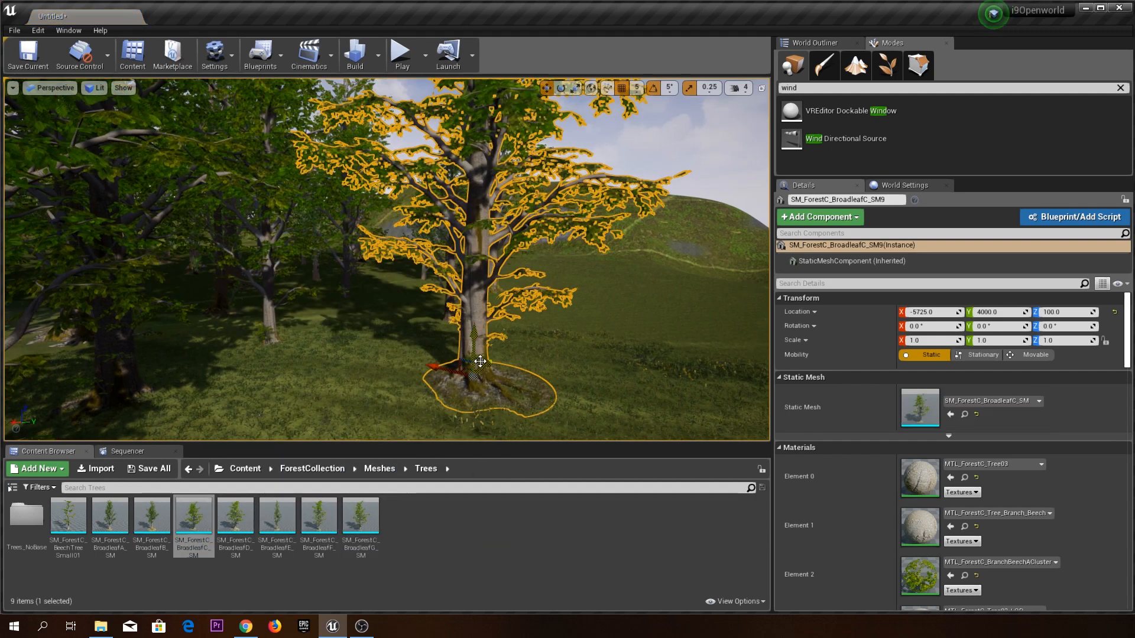
{"action": "key", "text": "d"}
{"action": "right_click_drag", "start_coordinate": [474, 337], "coordinate": [346, 337]}
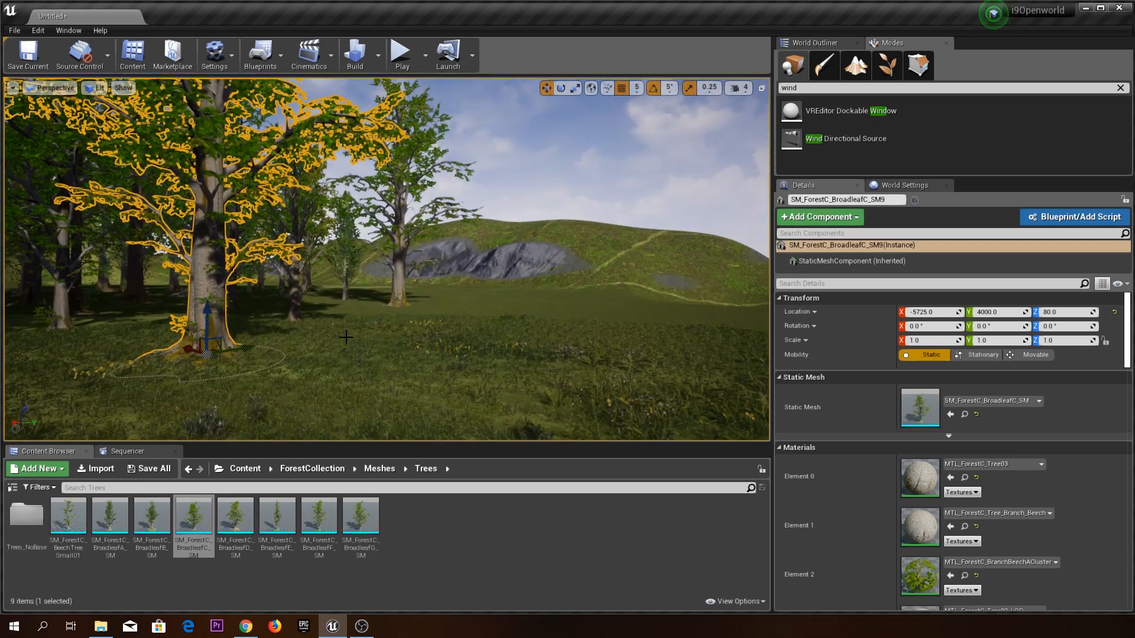
{"action": "left_click_drag", "start_coordinate": [151, 517], "coordinate": [393, 336]}
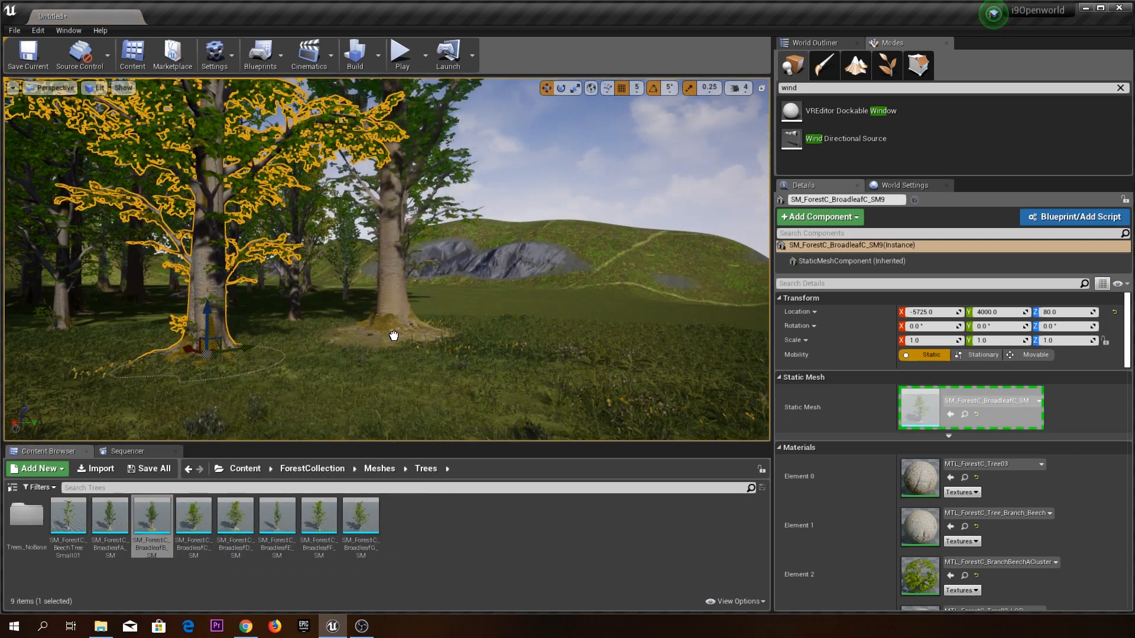
{"action": "left_click_drag", "start_coordinate": [472, 343], "coordinate": [472, 343]}
Place a BroadleafG tree at about X -6360, Y 8260 and a BroadleafD tree at about X -4765, Y 10670, Z 90.
{"action": "right_click_drag", "start_coordinate": [471, 304], "coordinate": [487, 341]}
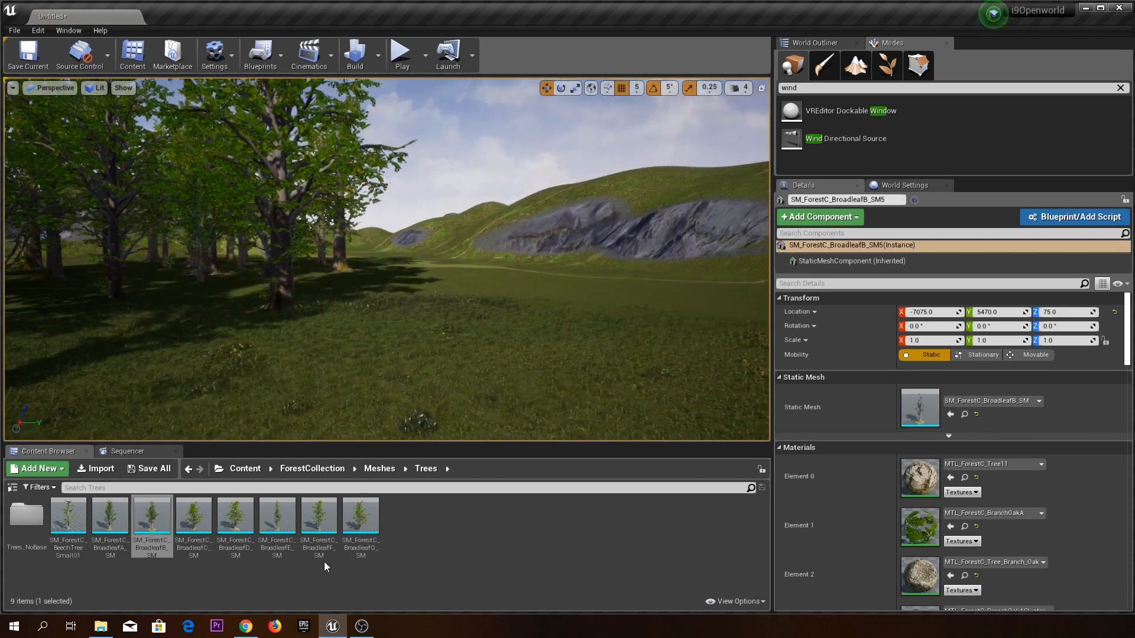
{"action": "left_click_drag", "start_coordinate": [360, 520], "coordinate": [350, 415]}
{"action": "left_click_drag", "start_coordinate": [358, 349], "coordinate": [359, 349]}
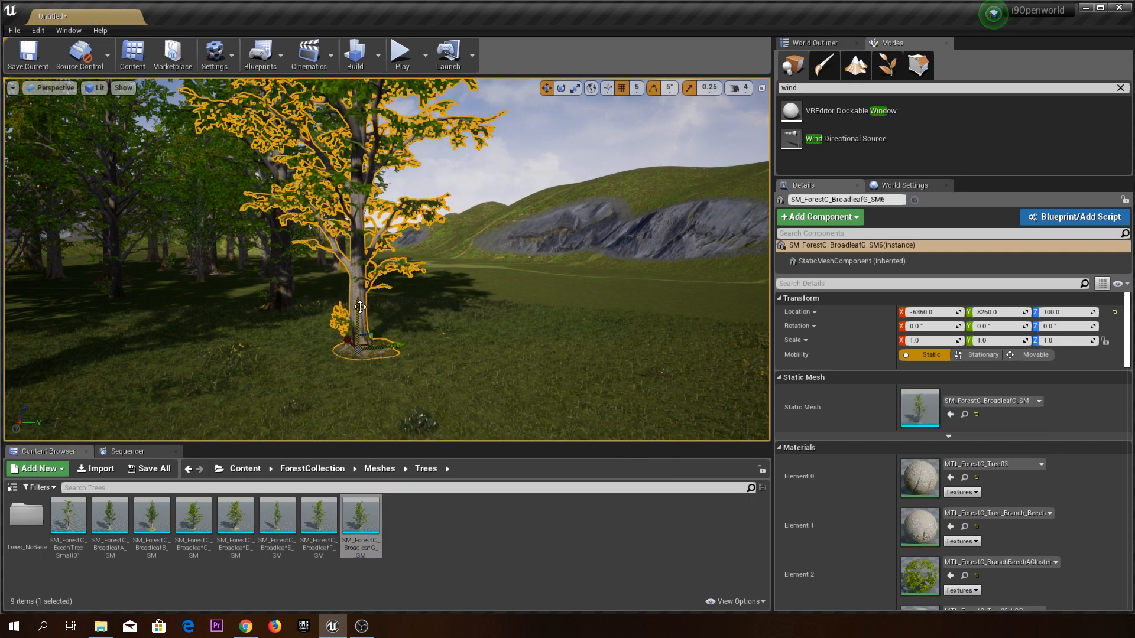
{"action": "left_click_drag", "start_coordinate": [235, 520], "coordinate": [489, 291]}
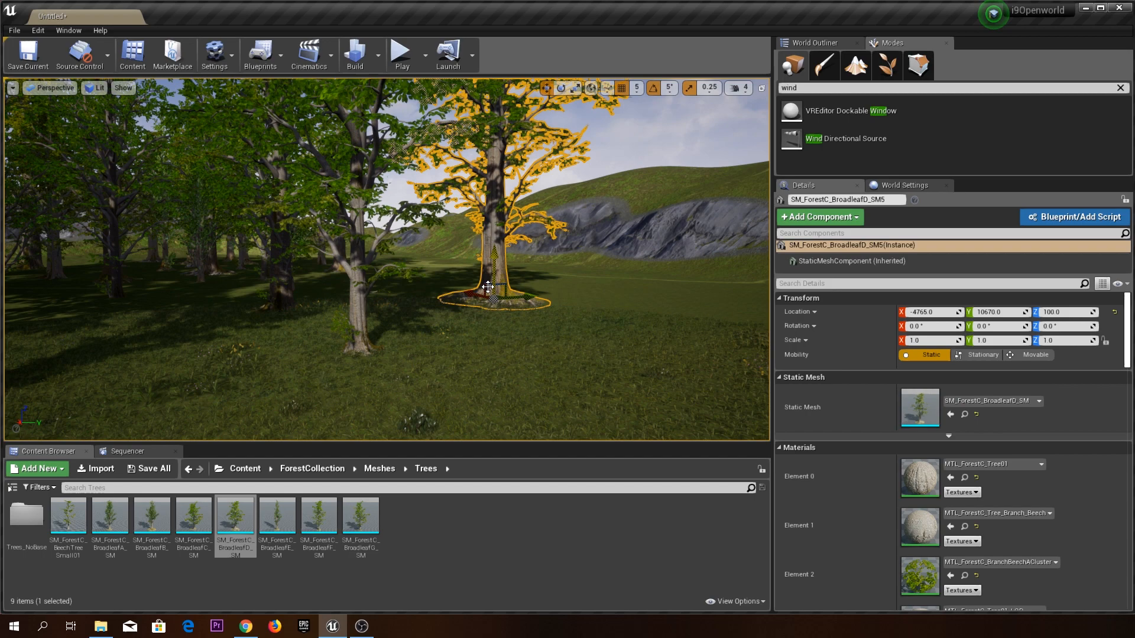
{"action": "key", "text": "End"}
Place a BroadleafA tree at about X -1545, Y 12335 and a BroadleafD tree at about X -6740, Y 9925, Z 75.
{"action": "key", "text": "d"}
{"action": "mouse_move", "coordinate": [396, 385]}
{"action": "right_mouse_down"}
{"action": "mouse_move", "coordinate": [414, 384]}
{"action": "mouse_move", "coordinate": [385, 376]}
{"action": "right_mouse_up"}
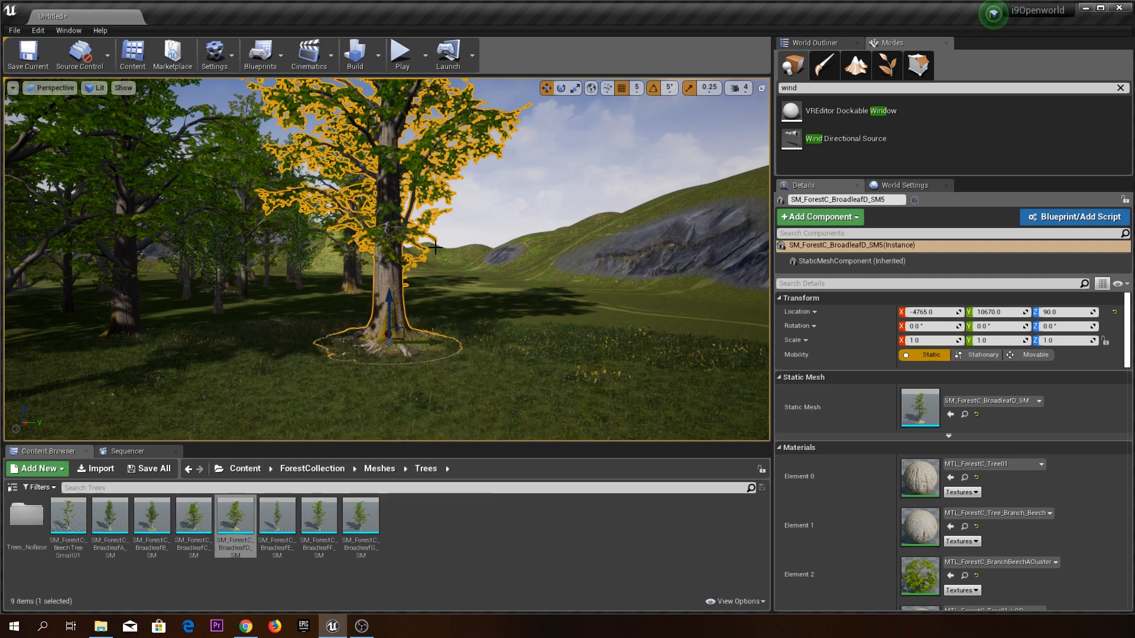
{"action": "right_click_drag", "start_coordinate": [113, 348], "coordinate": [249, 366]}
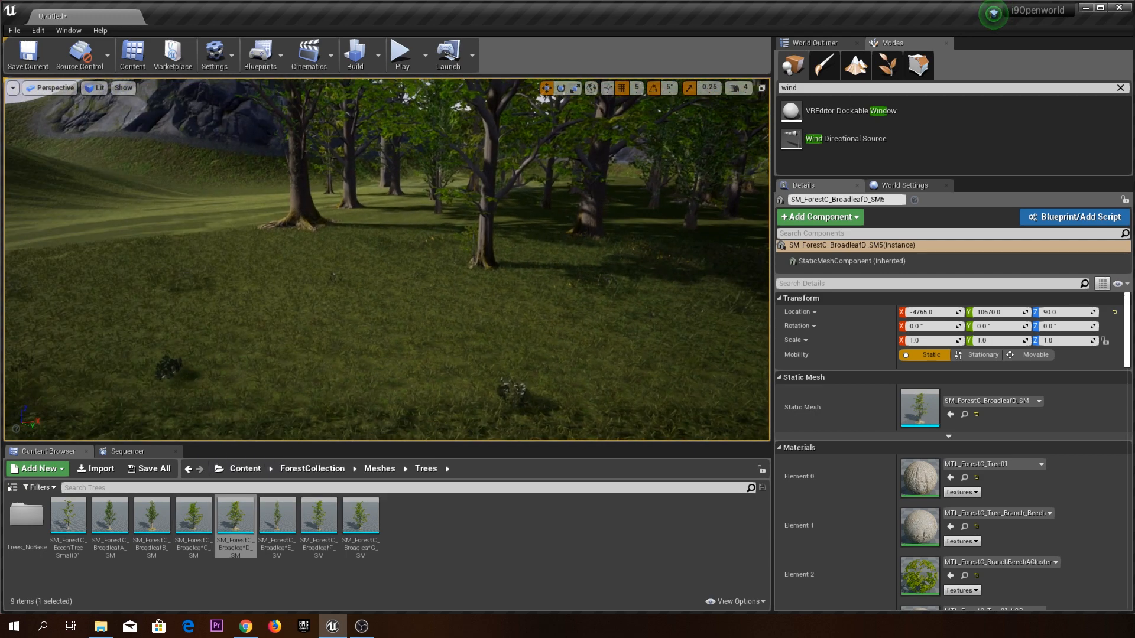
{"action": "right_click_drag", "start_coordinate": [542, 254], "coordinate": [461, 164]}
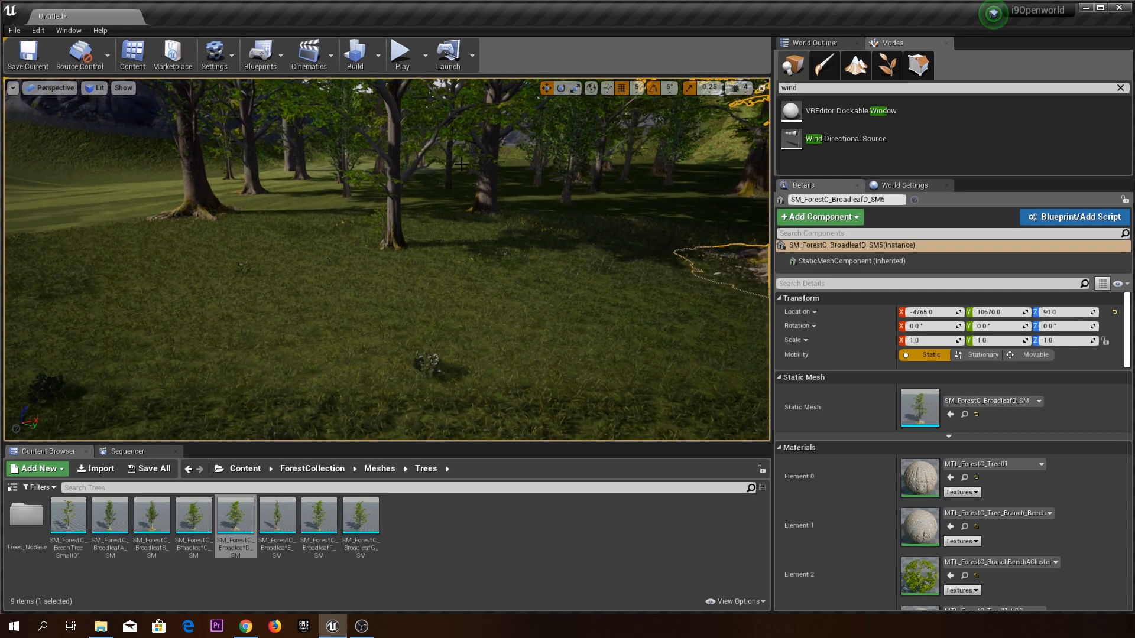
{"action": "key", "text": "f"}
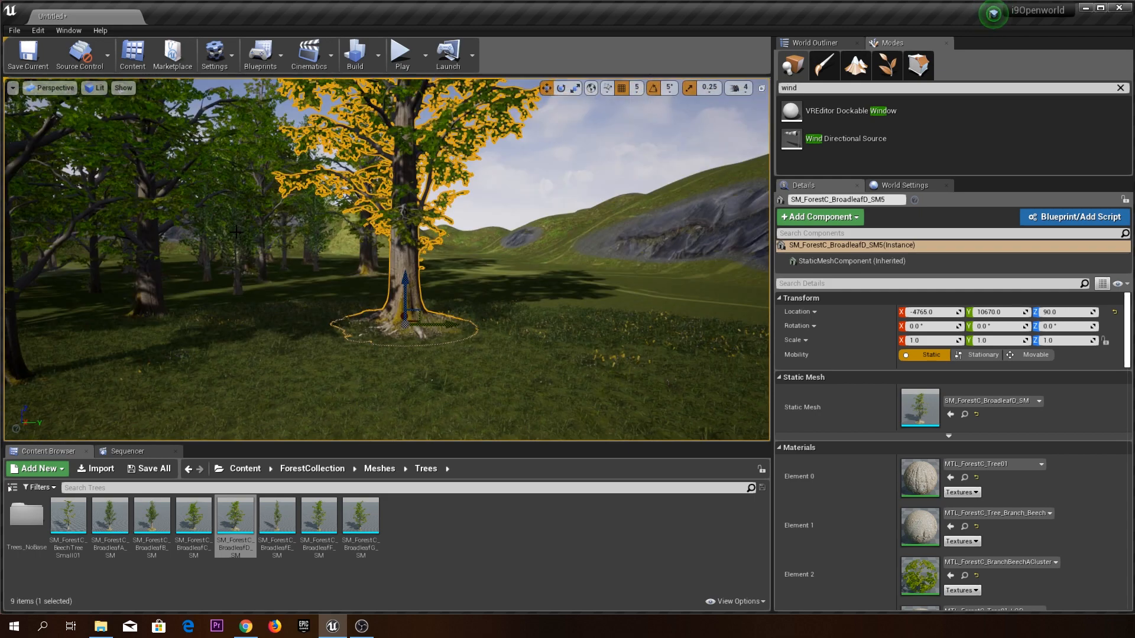
{"action": "left_click_drag", "start_coordinate": [109, 515], "coordinate": [491, 284]}
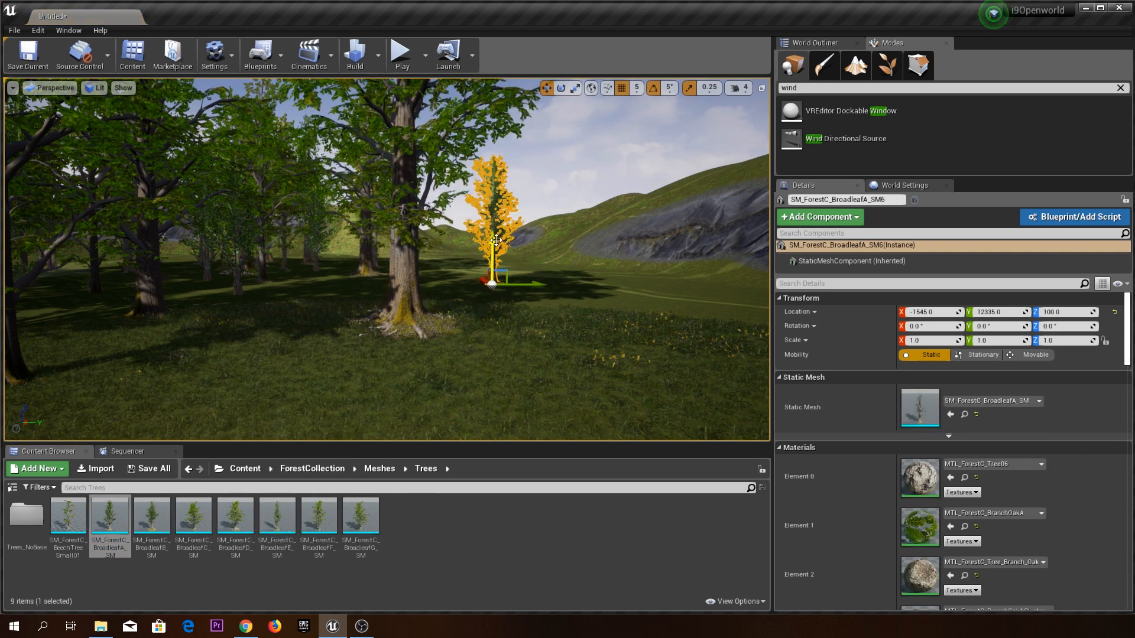
{"action": "left_click_drag", "start_coordinate": [496, 240], "coordinate": [498, 244]}
{"action": "left_click_drag", "start_coordinate": [235, 515], "coordinate": [288, 366]}
{"action": "right_click_drag", "start_coordinate": [289, 367], "coordinate": [236, 356]}
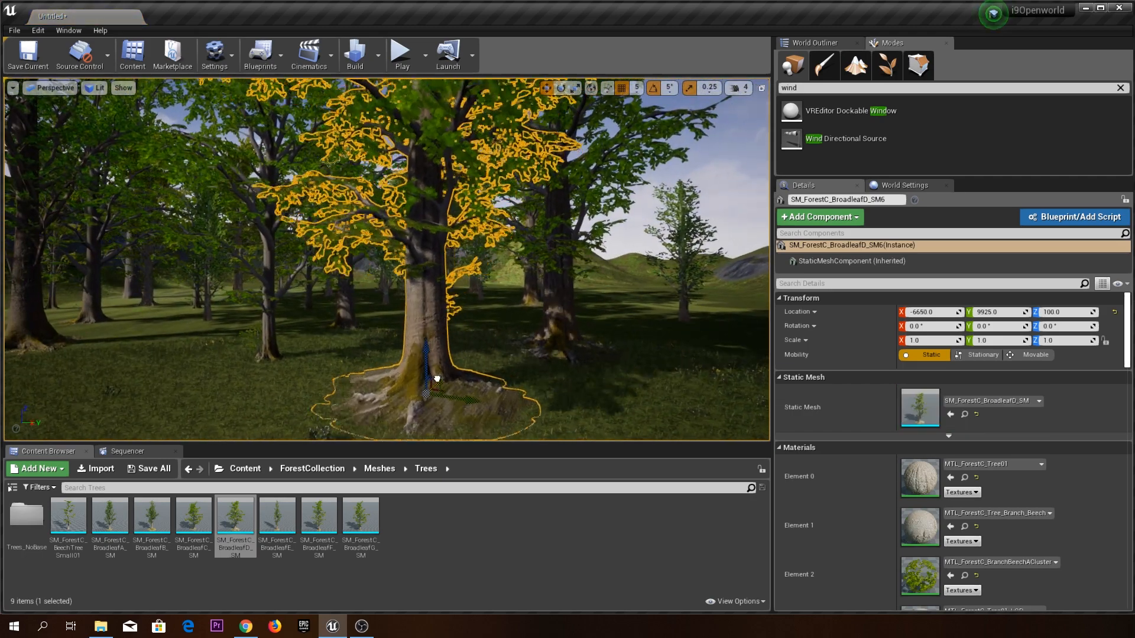
Place a BroadleafG tree at the grove's outer edge at about X -8750, Y 7350, Z 20.
{"action": "right_click_drag", "start_coordinate": [490, 361], "coordinate": [499, 390]}
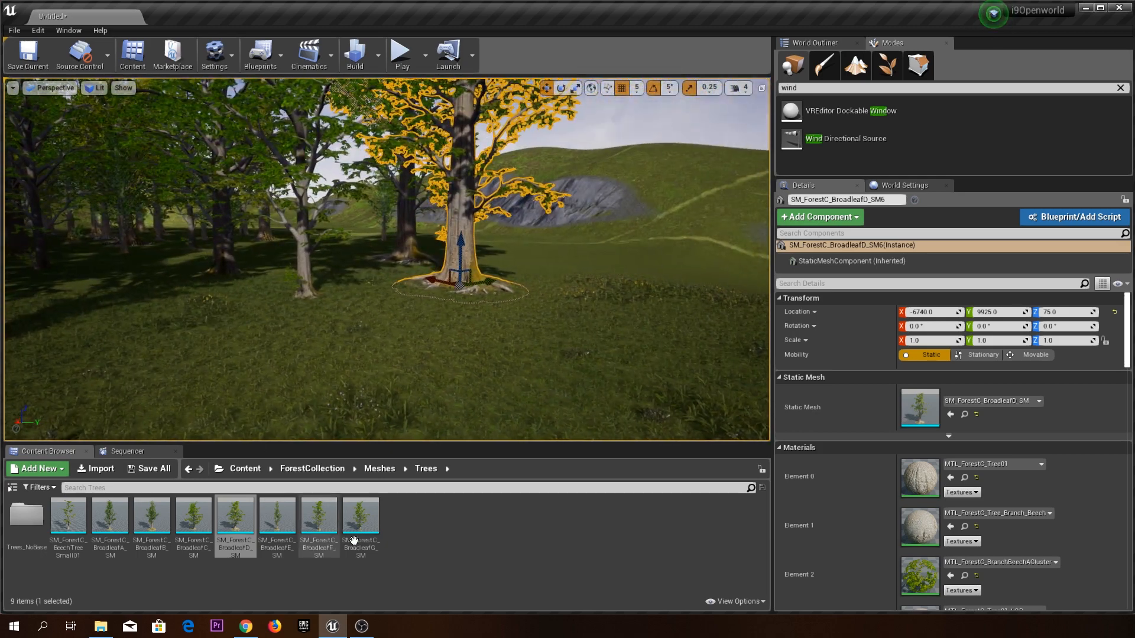
{"action": "right_click_drag", "start_coordinate": [414, 366], "coordinate": [446, 367]}
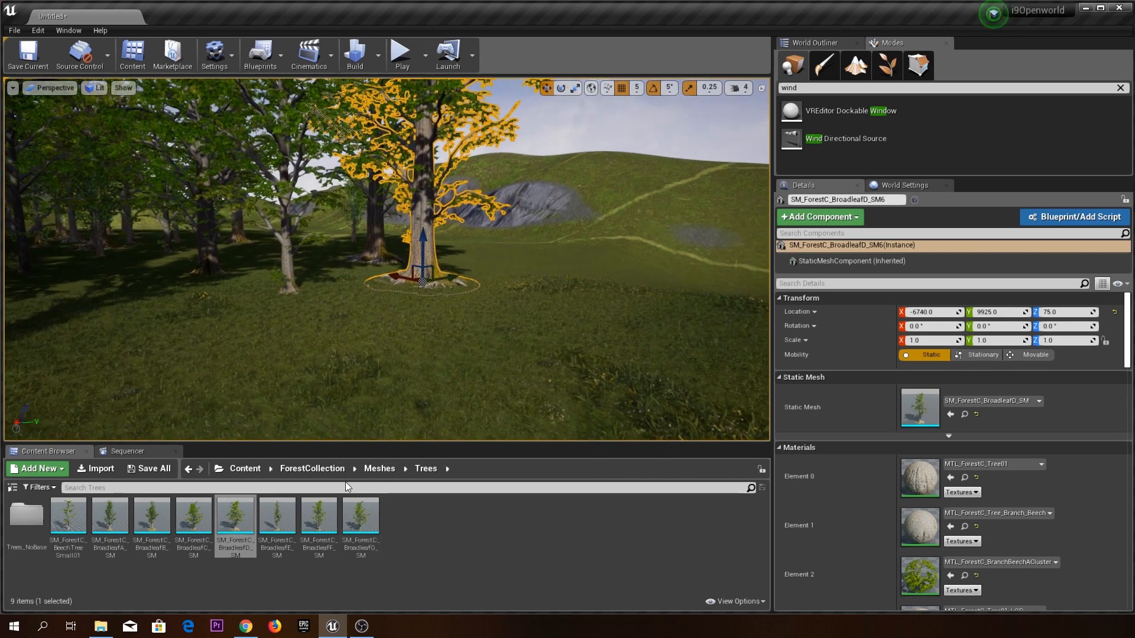
{"action": "left_click_drag", "start_coordinate": [361, 523], "coordinate": [324, 401]}
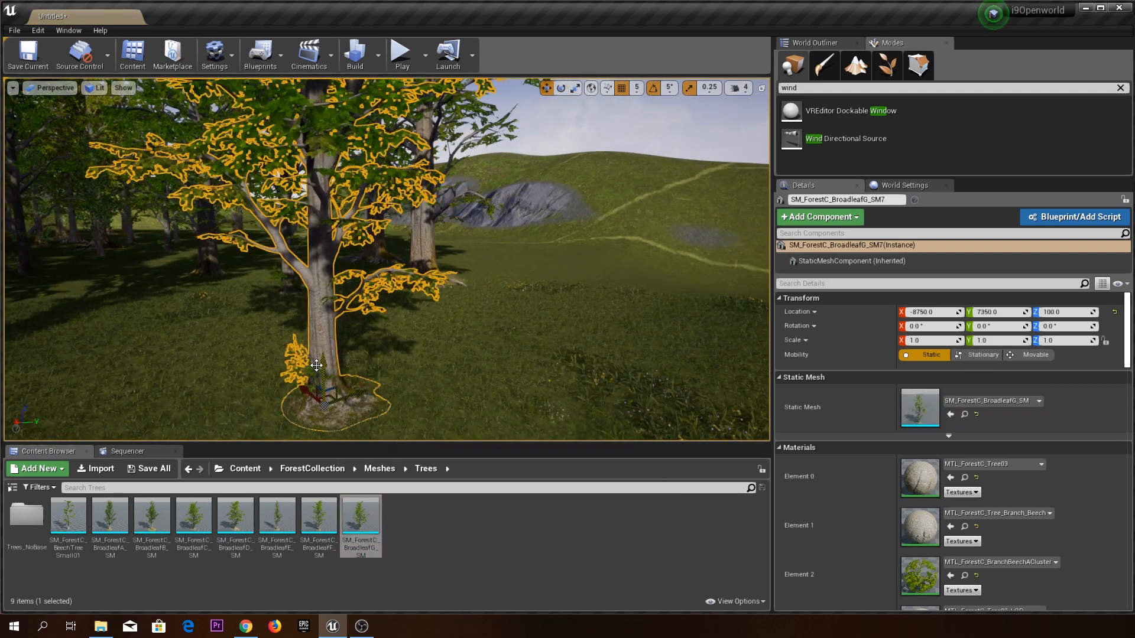
{"action": "right_click_drag", "start_coordinate": [324, 402], "coordinate": [324, 378]}
{"action": "key", "text": "d"}
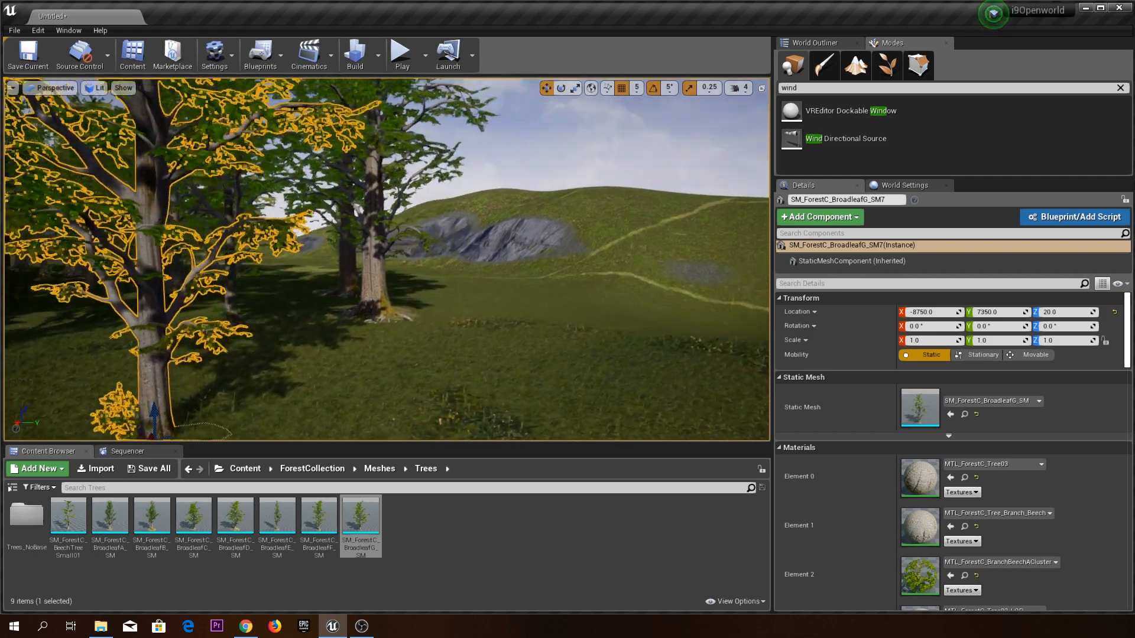
Switch to landscape sculpting, enlarge the tool settings area and choose the Noise tool.
{"action": "key", "text": "w"}
{"action": "right_click_drag", "start_coordinate": [413, 224], "coordinate": [29, 208]}
{"action": "key", "text": "w"}
{"action": "key", "text": "w"}
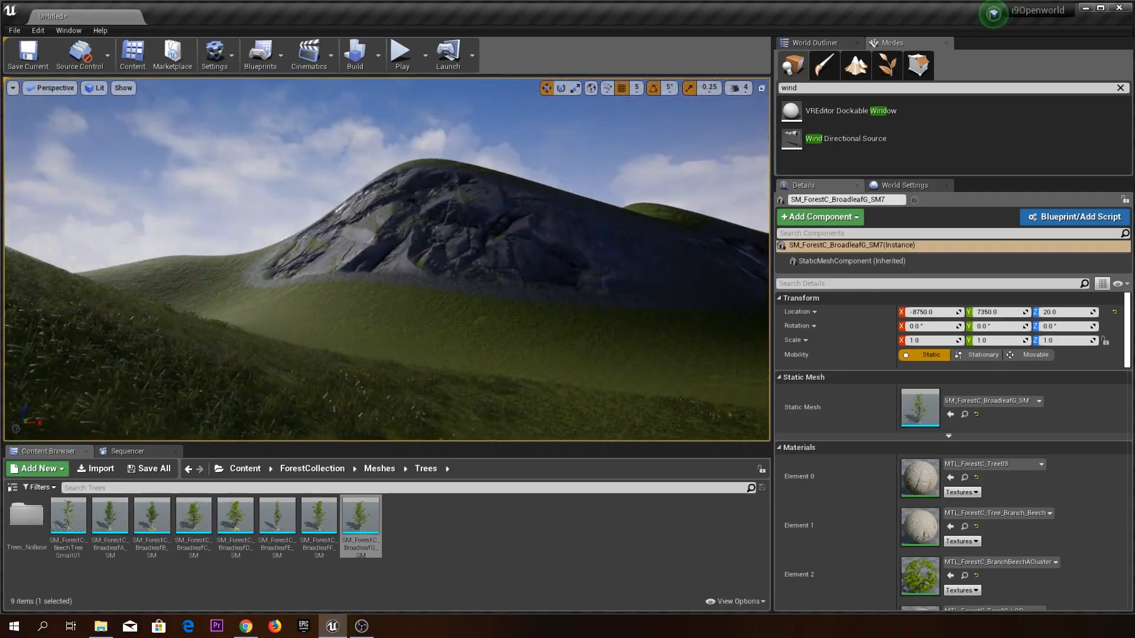
{"action": "right_click_drag", "start_coordinate": [429, 180], "coordinate": [47, 182]}
{"action": "right_click_drag", "start_coordinate": [451, 195], "coordinate": [313, 204]}
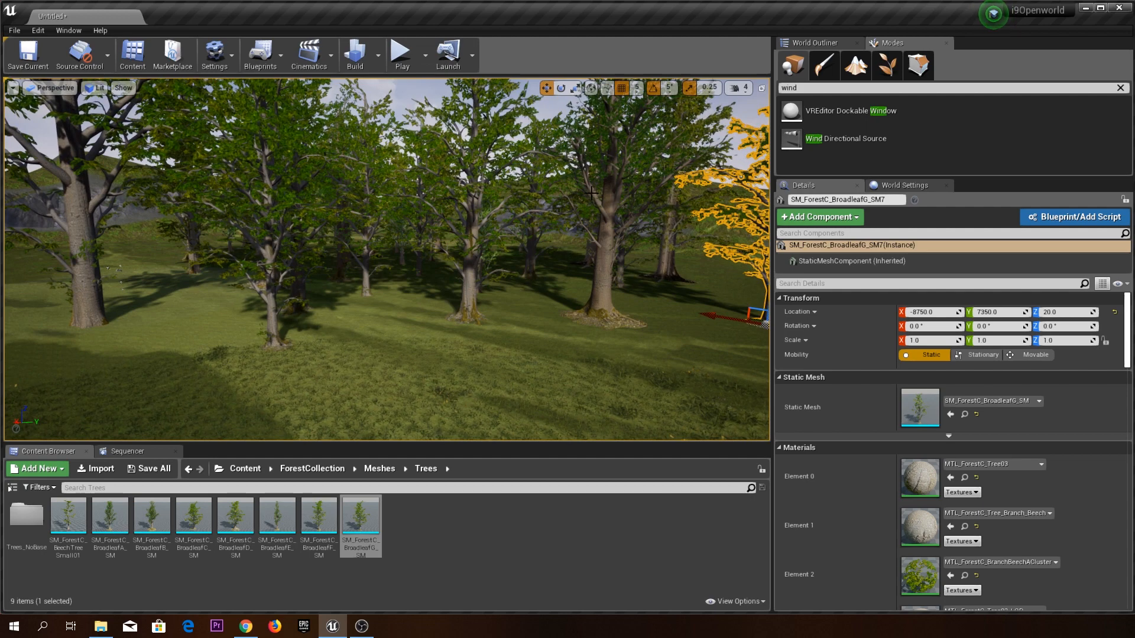
{"action": "left_click", "coordinate": [855, 62]}
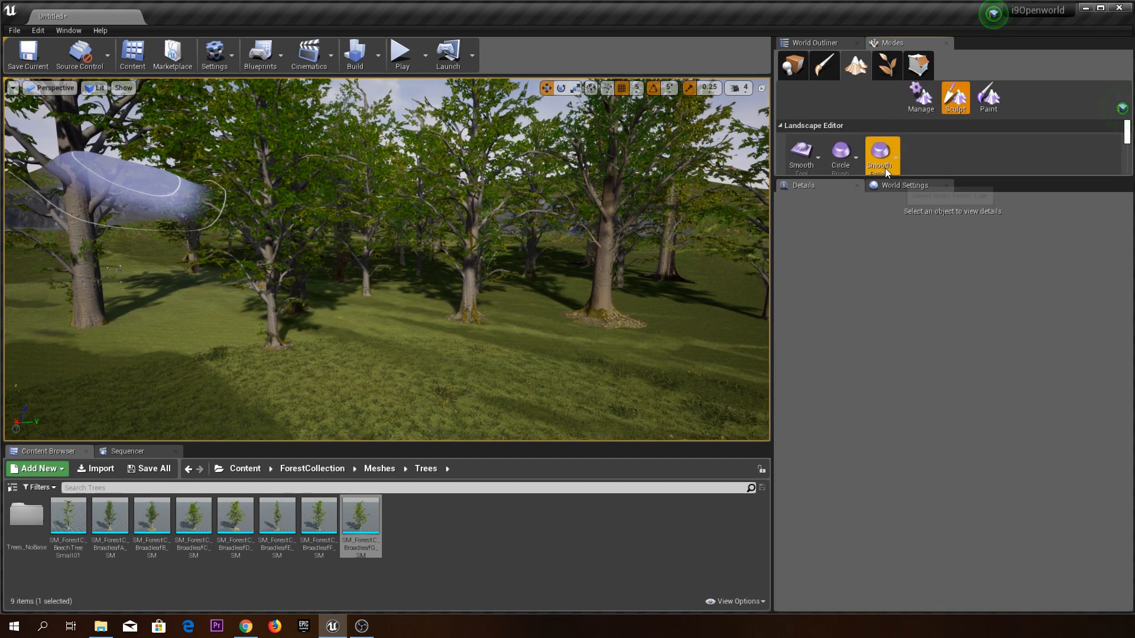
{"action": "left_click_drag", "start_coordinate": [920, 176], "coordinate": [945, 373]}
{"action": "left_click", "coordinate": [988, 96]}
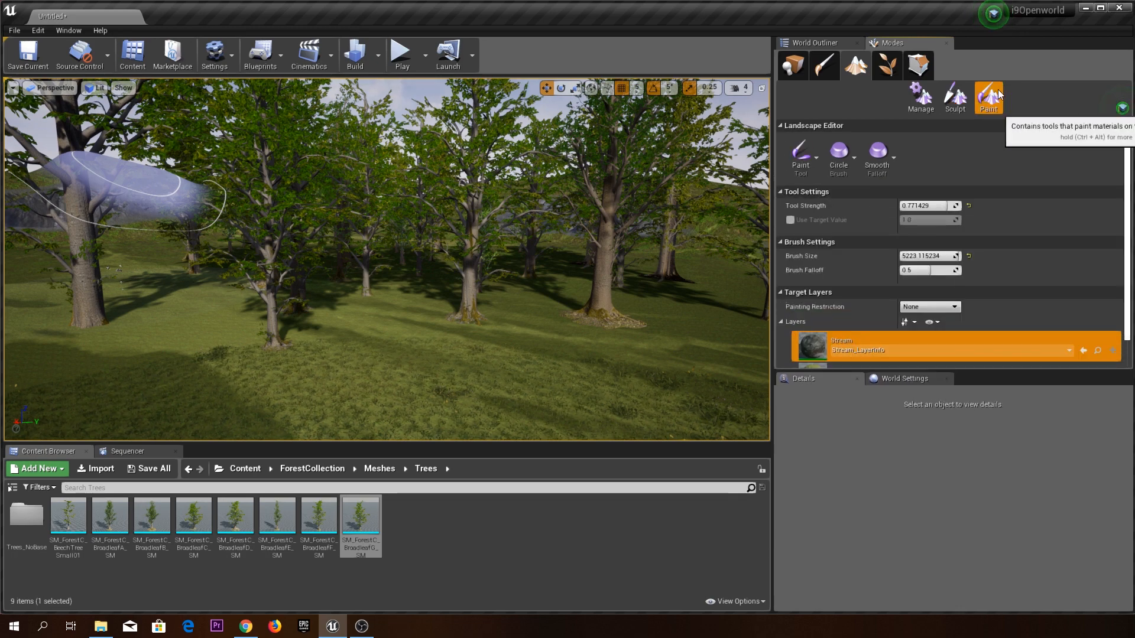
{"action": "left_click", "coordinate": [950, 93]}
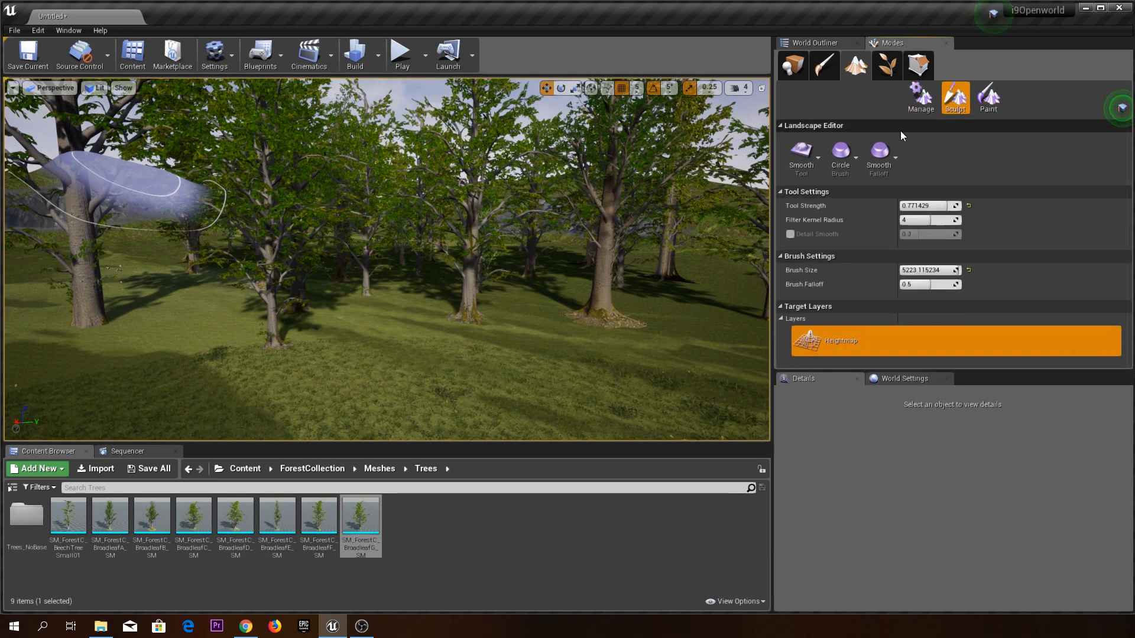
{"action": "left_click", "coordinate": [814, 158]}
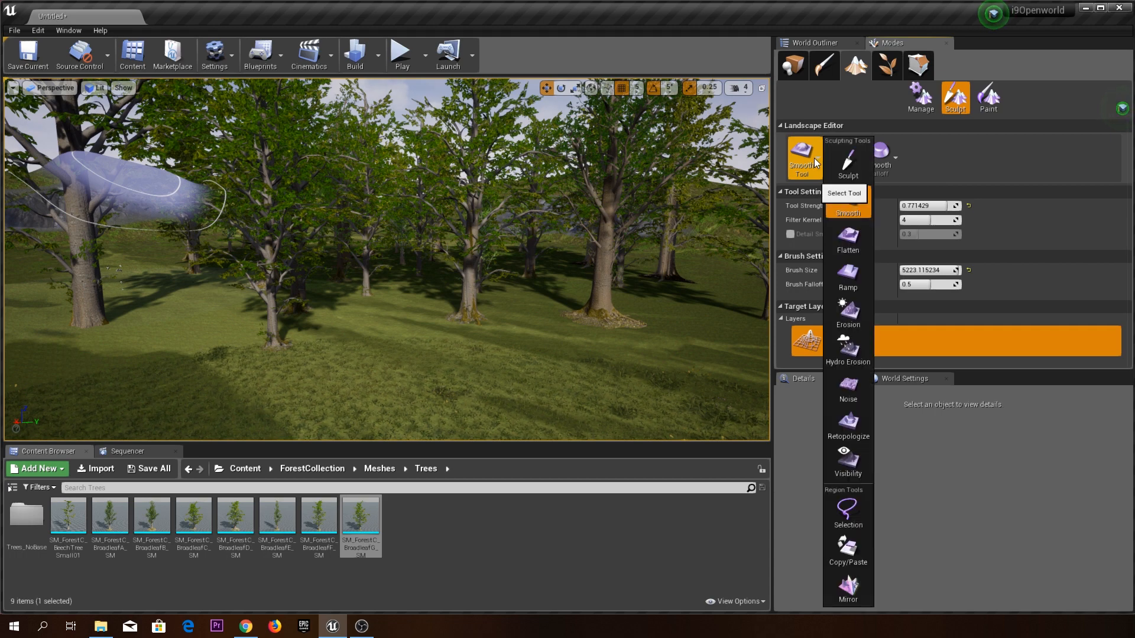
{"action": "left_click", "coordinate": [851, 384]}
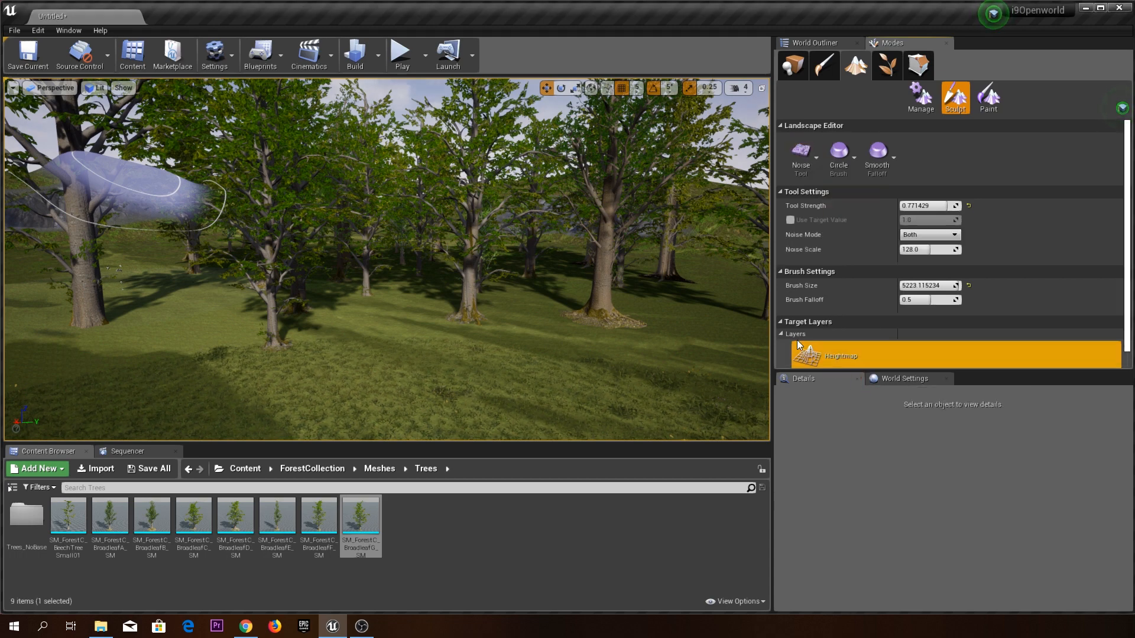
Reduce the Noise tool strength to 0.257143 and roughen the ground beneath and beside the trees.
{"action": "mouse_move", "coordinate": [522, 289]}
{"action": "right_mouse_down"}
{"action": "mouse_move", "coordinate": [549, 317]}
{"action": "mouse_move", "coordinate": [526, 354]}
{"action": "mouse_move", "coordinate": [526, 242]}
{"action": "right_mouse_up"}
{"action": "left_click_drag", "start_coordinate": [945, 206], "coordinate": [928, 205]}
{"action": "left_click", "coordinate": [441, 282]}
{"action": "mouse_move", "coordinate": [441, 281]}
{"action": "right_mouse_down"}
{"action": "mouse_move", "coordinate": [514, 236]}
{"action": "mouse_move", "coordinate": [253, 271]}
{"action": "right_mouse_up"}
{"action": "left_click_drag", "start_coordinate": [253, 271], "coordinate": [362, 299]}
{"action": "right_click_drag", "start_coordinate": [362, 299], "coordinate": [395, 295]}
{"action": "mouse_move", "coordinate": [416, 282]}
{"action": "left_mouse_down"}
{"action": "mouse_move", "coordinate": [327, 256]}
{"action": "mouse_move", "coordinate": [609, 227]}
{"action": "left_mouse_up"}
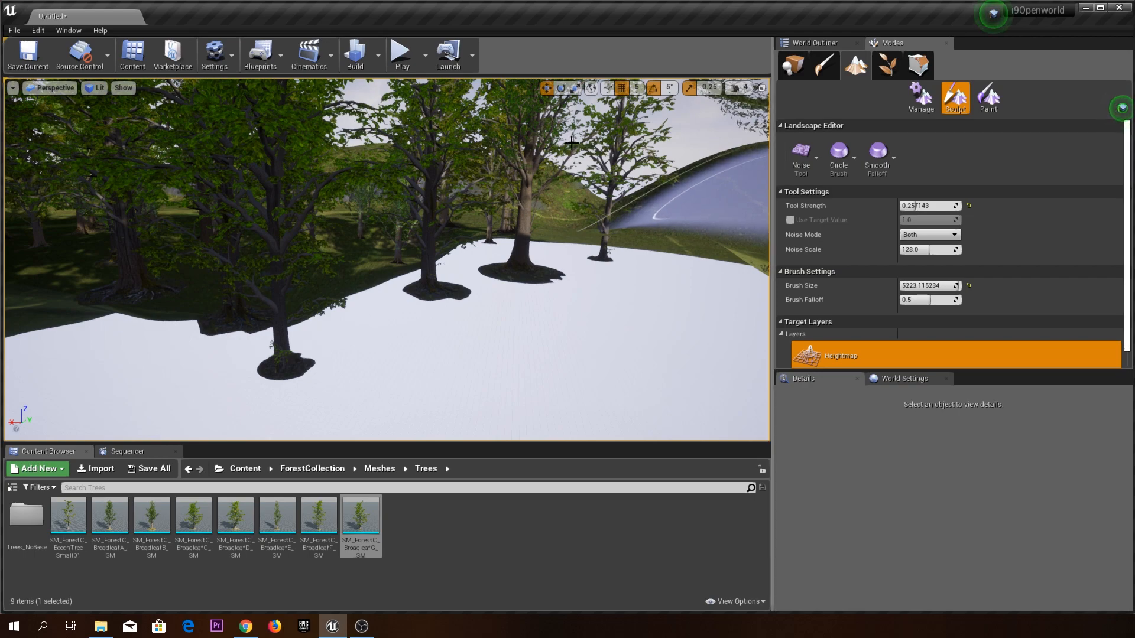
{"action": "mouse_move", "coordinate": [307, 94]}
{"action": "right_mouse_down"}
{"action": "mouse_move", "coordinate": [337, 172]}
{"action": "mouse_move", "coordinate": [278, 139]}
{"action": "mouse_move", "coordinate": [206, 141]}
{"action": "mouse_move", "coordinate": [525, 304]}
{"action": "right_mouse_up"}
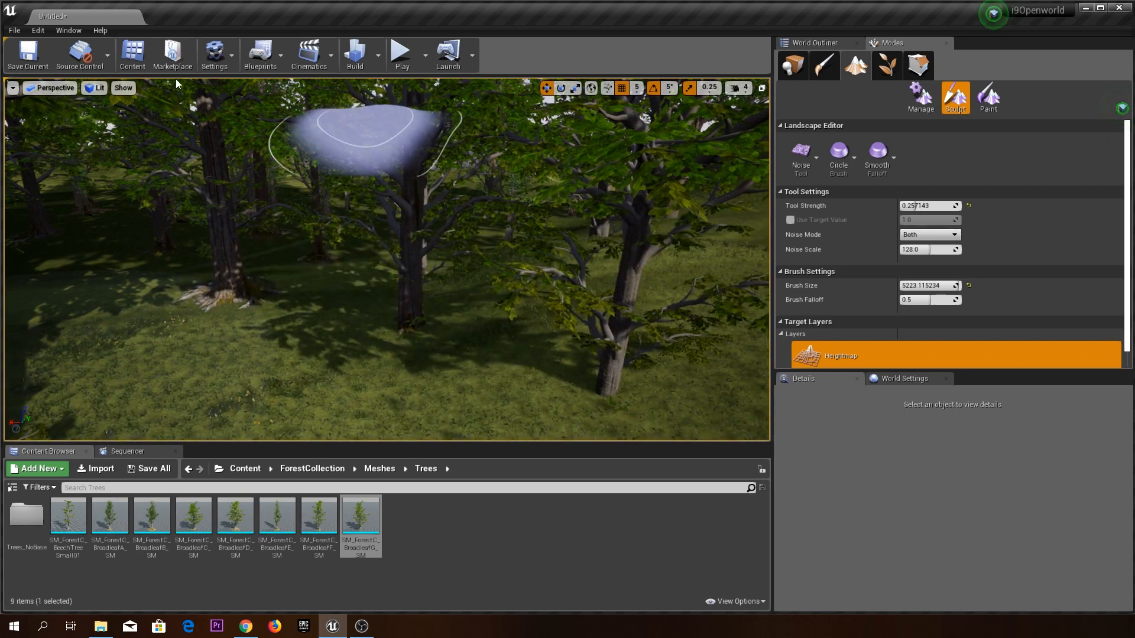
Return to actor placement, raise the BroadleafG tree at X -5030, Y 1090 to Z 390 and adjust the neighbouring trees' heights.
{"action": "left_click", "coordinate": [793, 65]}
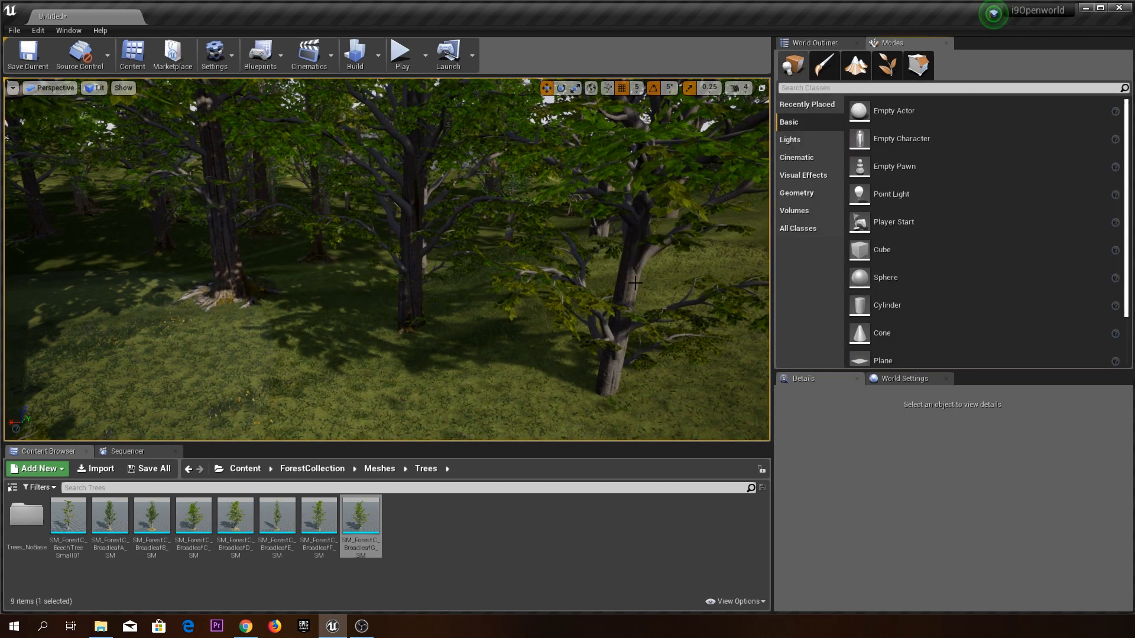
{"action": "left_click", "coordinate": [642, 296]}
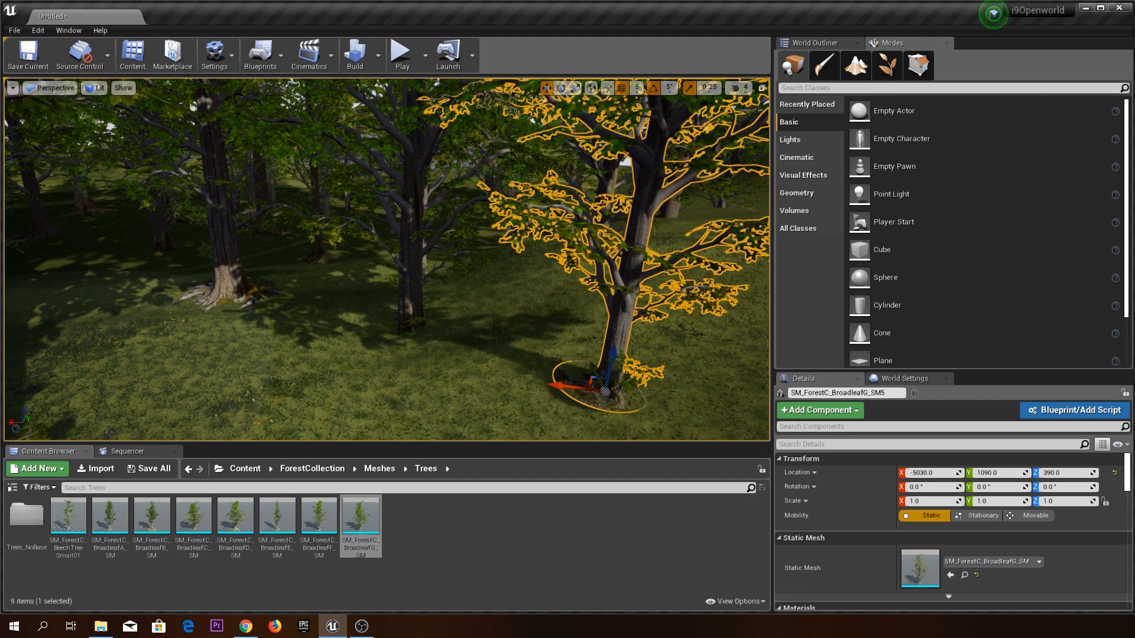
{"action": "left_click", "coordinate": [421, 276]}
{"action": "left_click_drag", "start_coordinate": [413, 293], "coordinate": [413, 275]}
{"action": "right_click_drag", "start_coordinate": [409, 311], "coordinate": [322, 328]}
{"action": "left_click_drag", "start_coordinate": [322, 322], "coordinate": [324, 338]}
Lower the BroadleafG tree at X -5030, Y 1090 to Z 330 so its root base meets the ground.
{"action": "right_click_drag", "start_coordinate": [323, 339], "coordinate": [529, 258]}
{"action": "key", "text": "w"}
{"action": "left_click", "coordinate": [511, 261]}
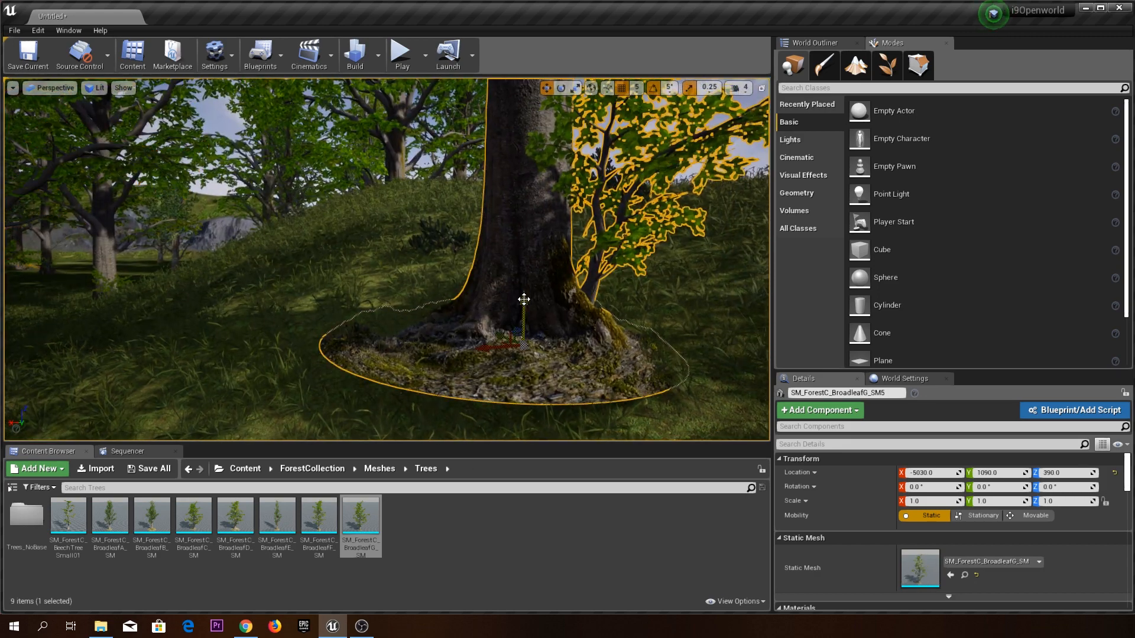
{"action": "right_click_drag", "start_coordinate": [530, 343], "coordinate": [745, 295]}
{"action": "right_click_drag", "start_coordinate": [530, 296], "coordinate": [711, 380]}
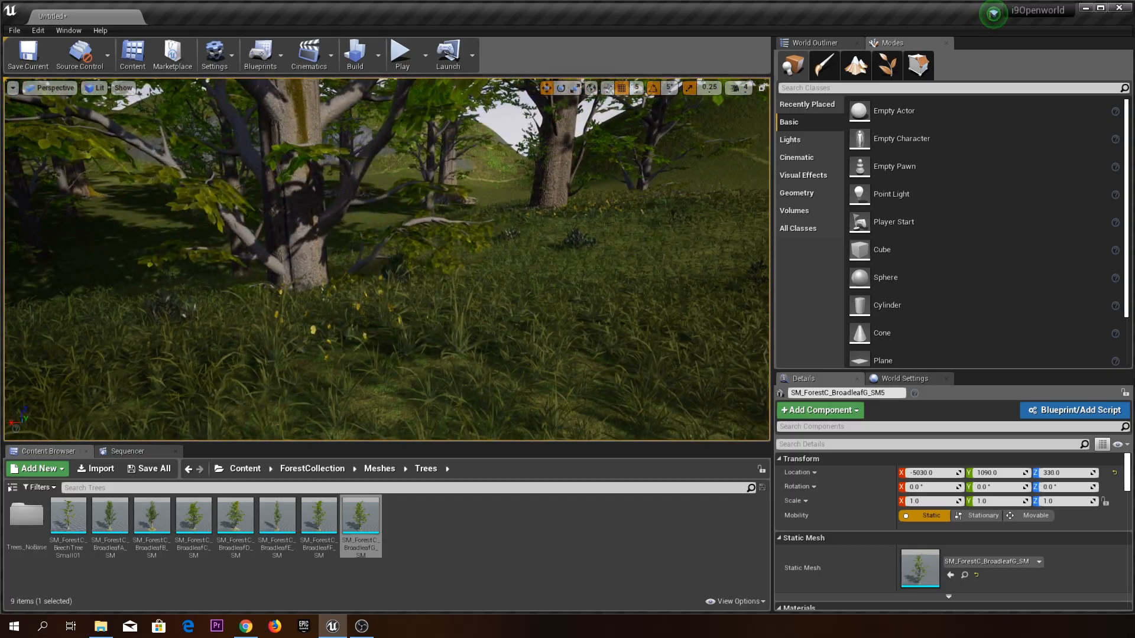
Raise the BroadleafC tree at X -5725, Y 4000 to Z 640 so its roots sit on the reshaped ground.
{"action": "left_click", "coordinate": [299, 281]}
{"action": "left_click_drag", "start_coordinate": [309, 384], "coordinate": [311, 376]}
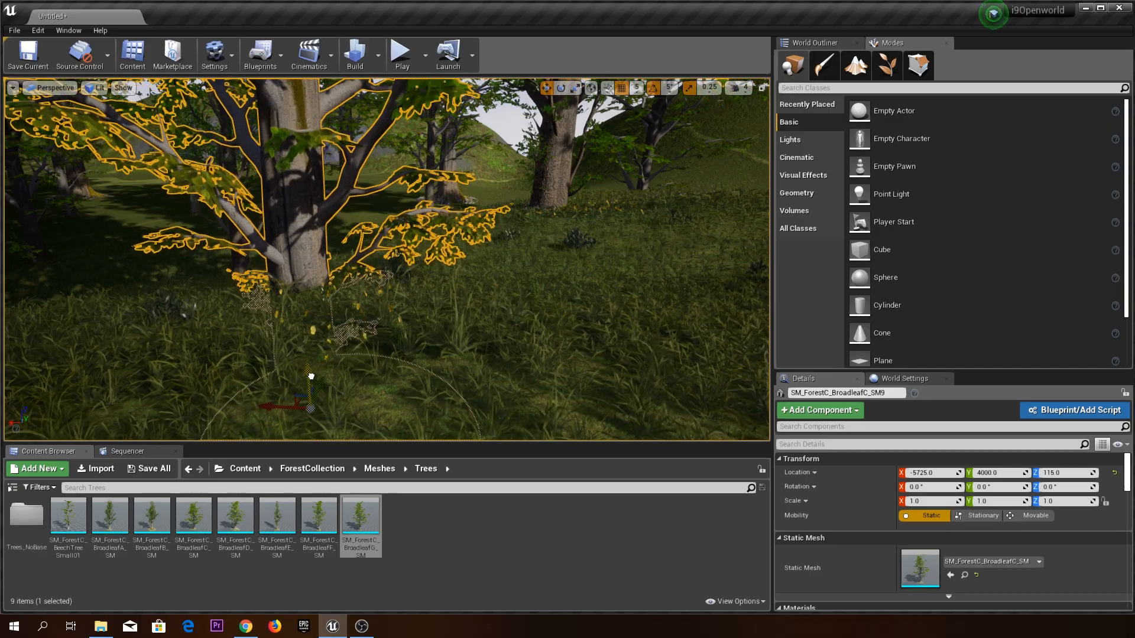
{"action": "mouse_move", "coordinate": [331, 355]}
{"action": "right_mouse_down"}
{"action": "mouse_move", "coordinate": [295, 248]}
{"action": "mouse_move", "coordinate": [287, 284]}
{"action": "mouse_move", "coordinate": [316, 373]}
{"action": "mouse_move", "coordinate": [309, 351]}
{"action": "right_mouse_up"}
{"action": "right_click_drag", "start_coordinate": [401, 266], "coordinate": [353, 254]}
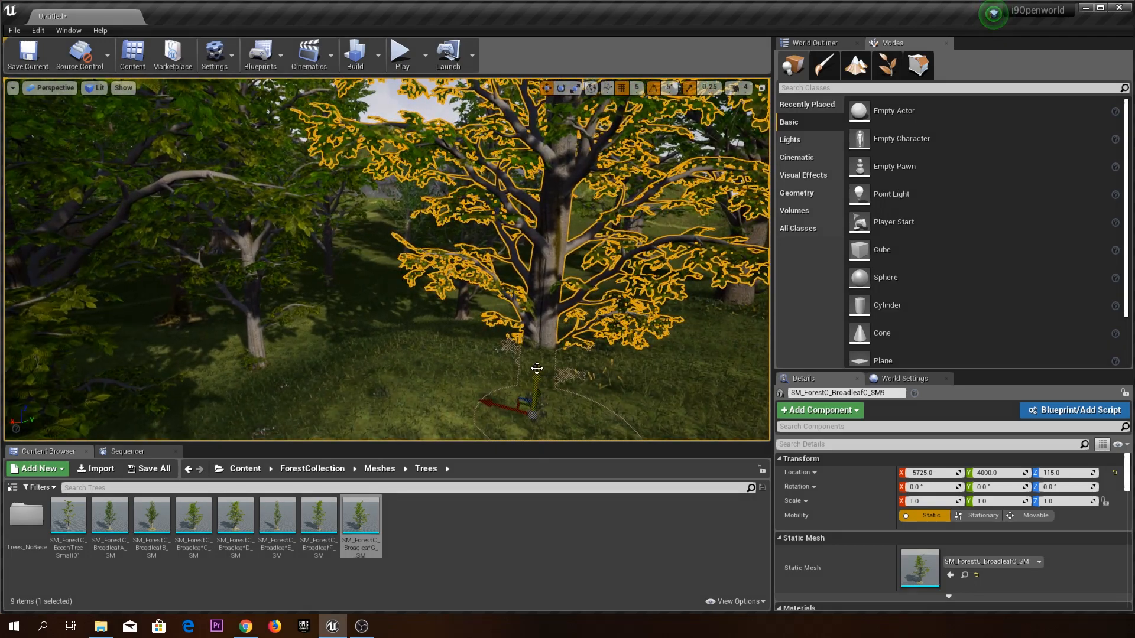
{"action": "left_click_drag", "start_coordinate": [536, 372], "coordinate": [516, 419]}
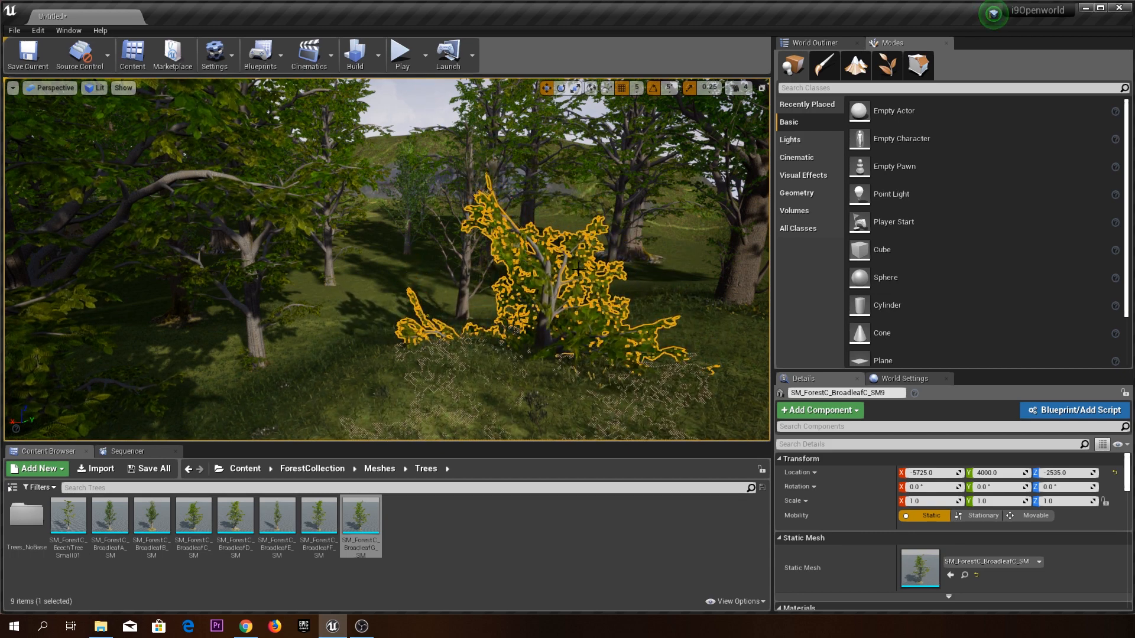
{"action": "right_click_drag", "start_coordinate": [531, 349], "coordinate": [539, 426]}
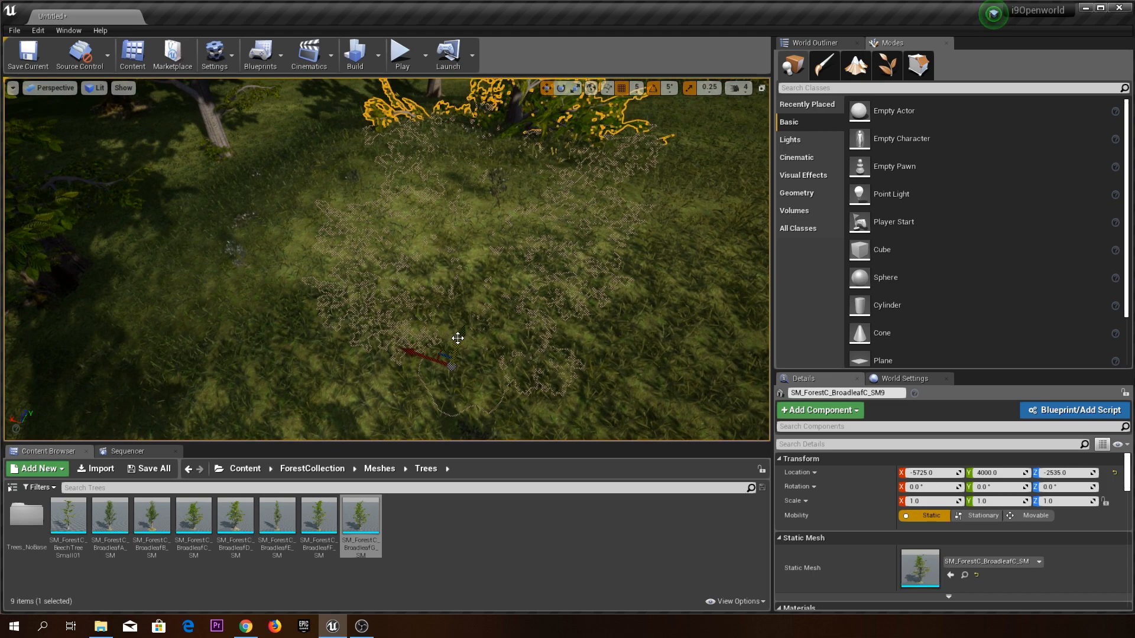
{"action": "left_click_drag", "start_coordinate": [457, 338], "coordinate": [505, 139]}
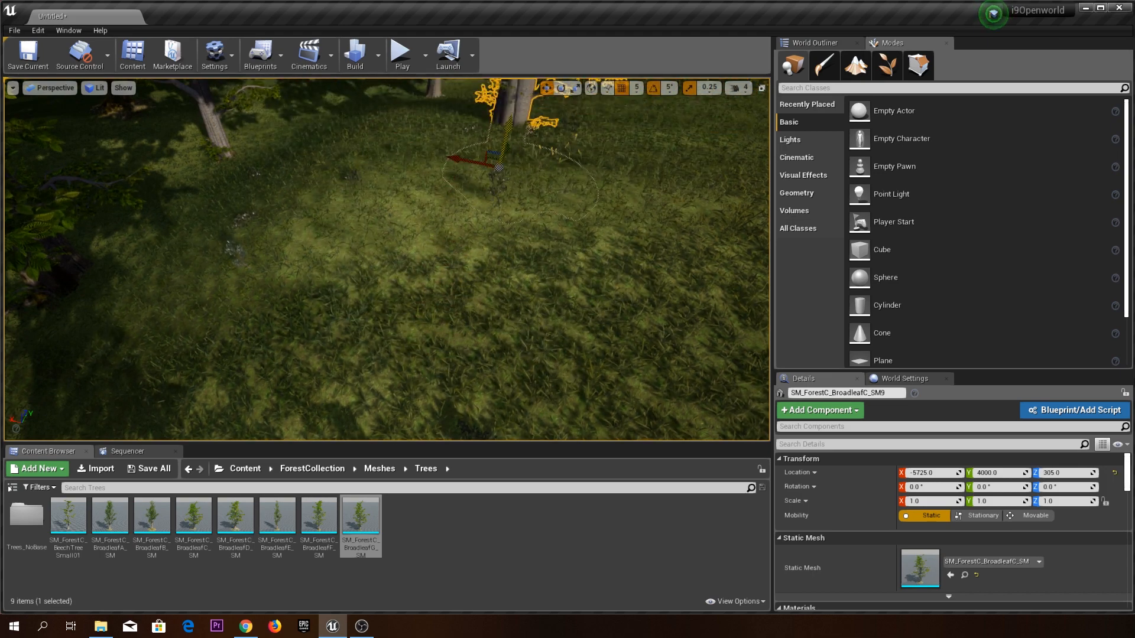
{"action": "right_click_drag", "start_coordinate": [494, 177], "coordinate": [549, 114]}
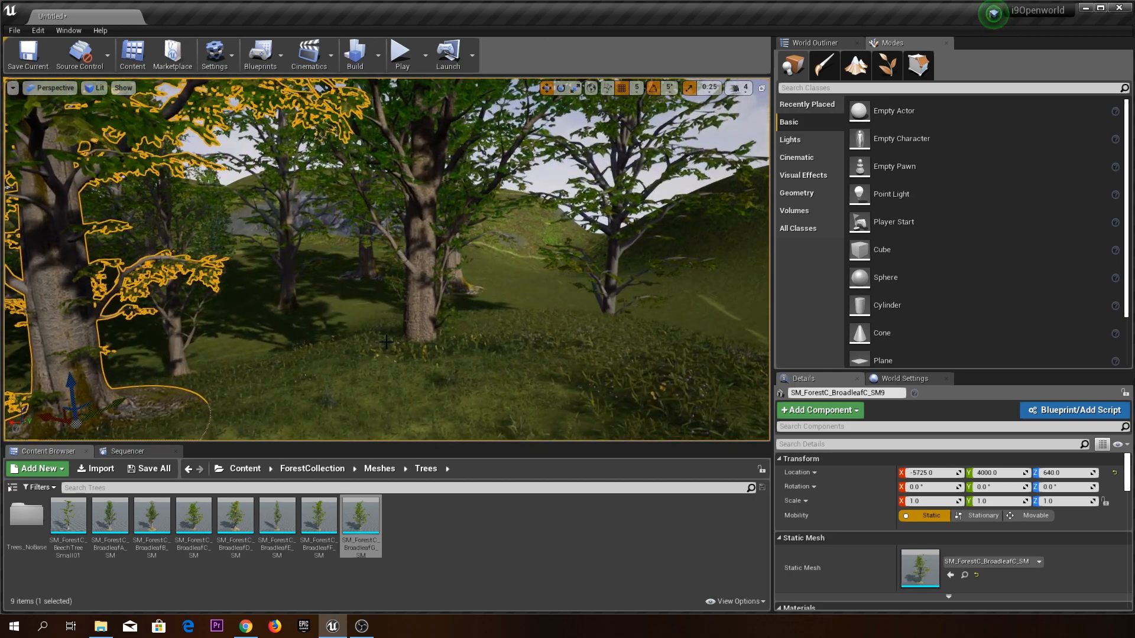
Raise the BroadleafB tree at X -7075, Y 5470 to Z 580 and shift it to X -7625, Y 4675.
{"action": "left_click", "coordinate": [425, 320]}
{"action": "left_click_drag", "start_coordinate": [421, 379], "coordinate": [424, 317]}
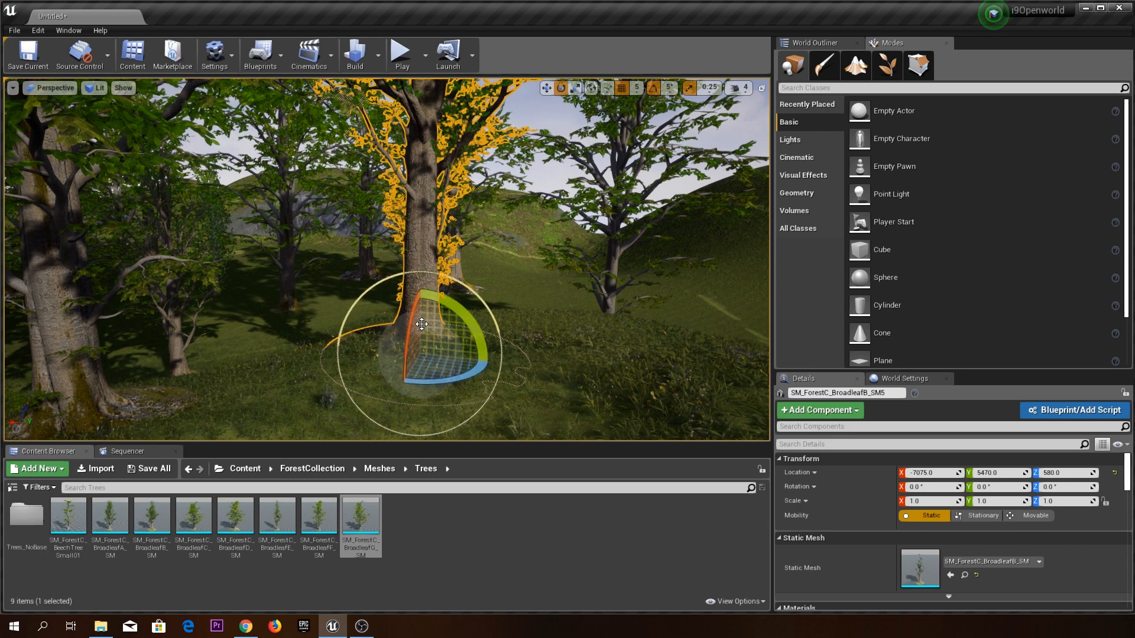
{"action": "left_click_drag", "start_coordinate": [410, 345], "coordinate": [410, 345]}
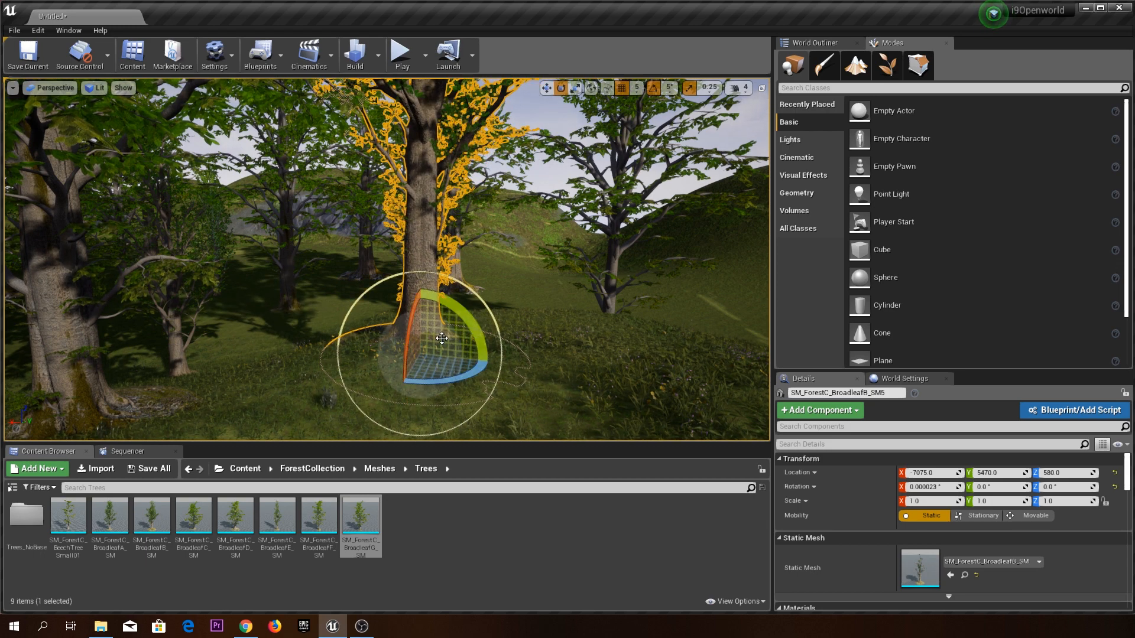
{"action": "left_click_drag", "start_coordinate": [433, 340], "coordinate": [413, 369]}
{"action": "right_click_drag", "start_coordinate": [349, 409], "coordinate": [373, 409]}
{"action": "left_click_drag", "start_coordinate": [312, 410], "coordinate": [412, 408]}
{"action": "key", "text": "w"}
{"action": "right_click_drag", "start_coordinate": [412, 408], "coordinate": [115, 409]}
{"action": "key", "text": "s"}
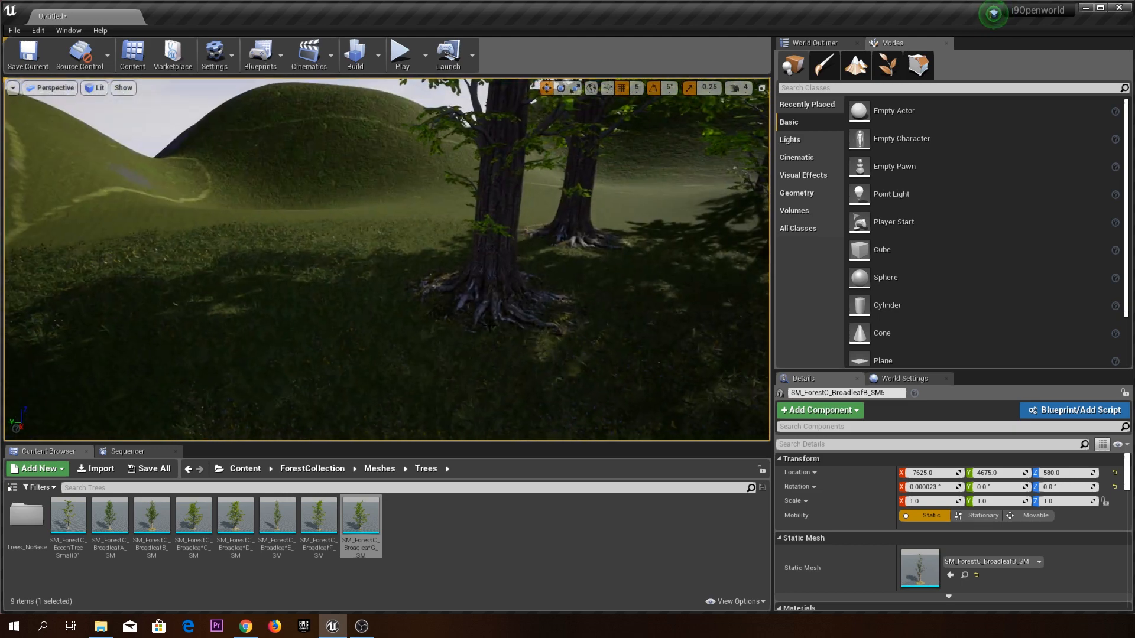
Return to landscape sculpting with the Sculpt tool and reduce the brush size to about 1753.32.
{"action": "left_click", "coordinate": [851, 70]}
{"action": "left_click", "coordinate": [805, 171]}
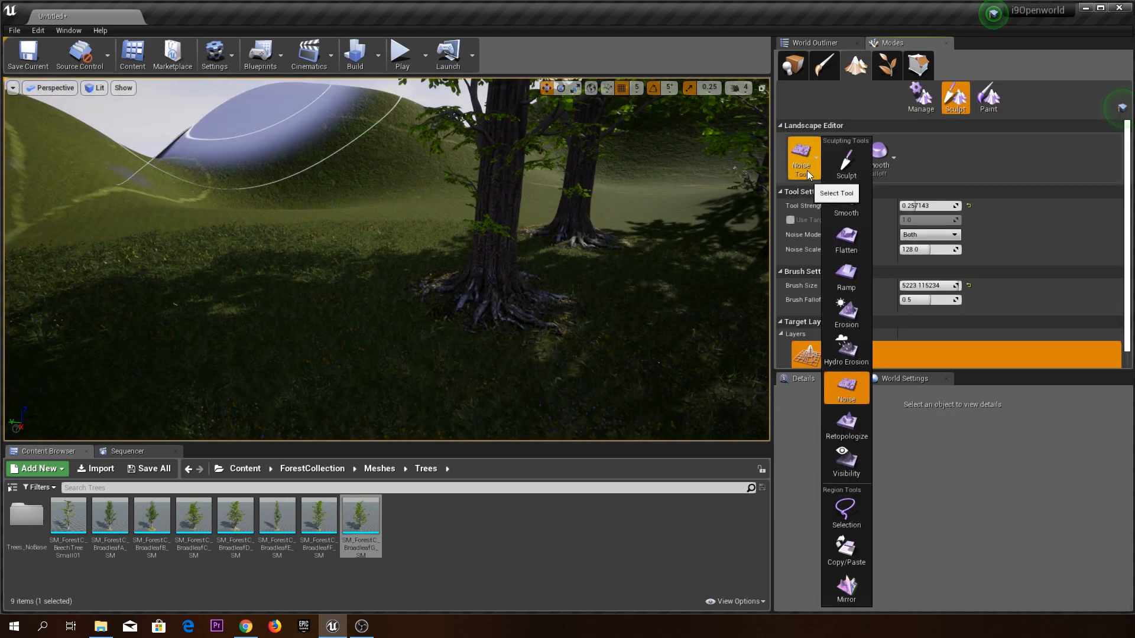
{"action": "left_click", "coordinate": [849, 169]}
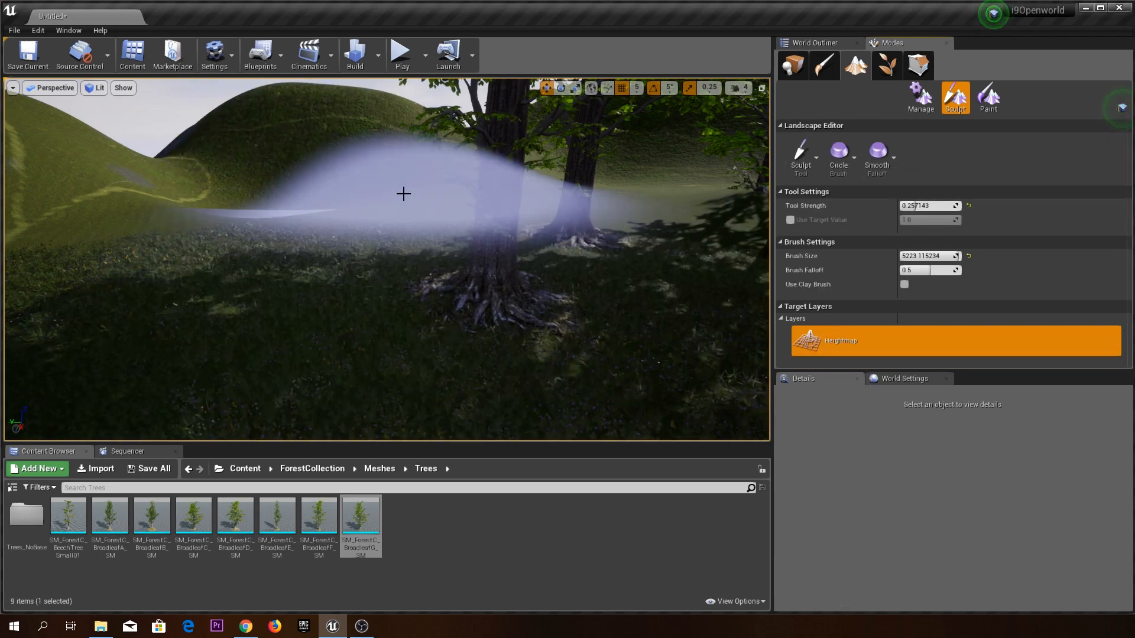
{"action": "mouse_move", "coordinate": [610, 215]}
{"action": "right_mouse_down"}
{"action": "mouse_move", "coordinate": [662, 224]}
{"action": "mouse_move", "coordinate": [644, 215]}
{"action": "right_mouse_up"}
{"action": "right_click_drag", "start_coordinate": [556, 212], "coordinate": [496, 242]}
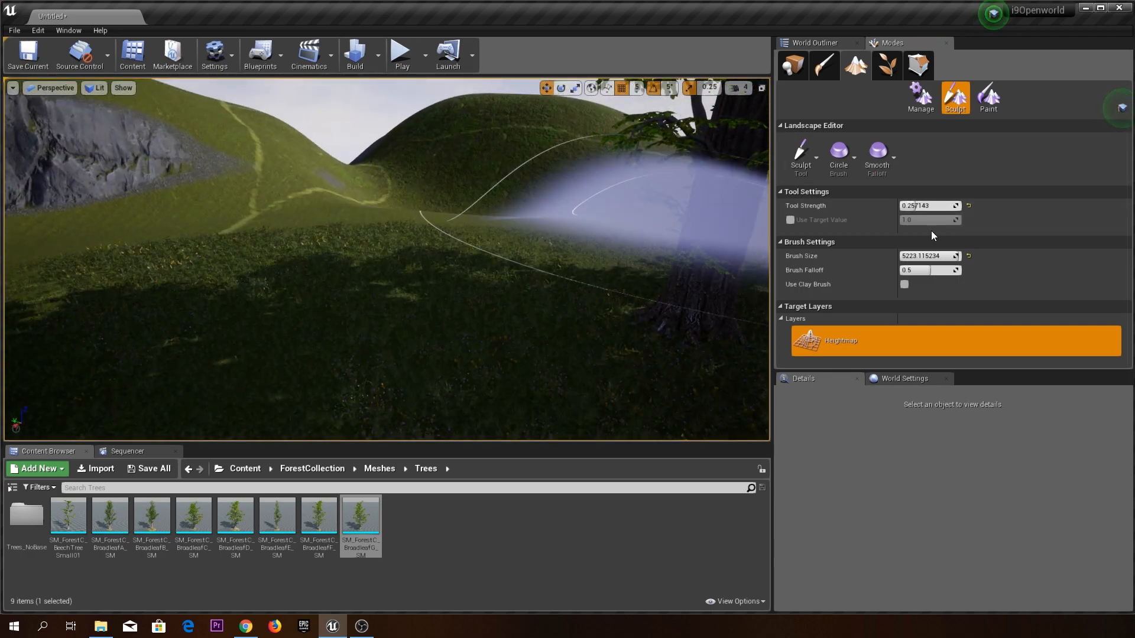
{"action": "left_click_drag", "start_coordinate": [933, 255], "coordinate": [910, 255]}
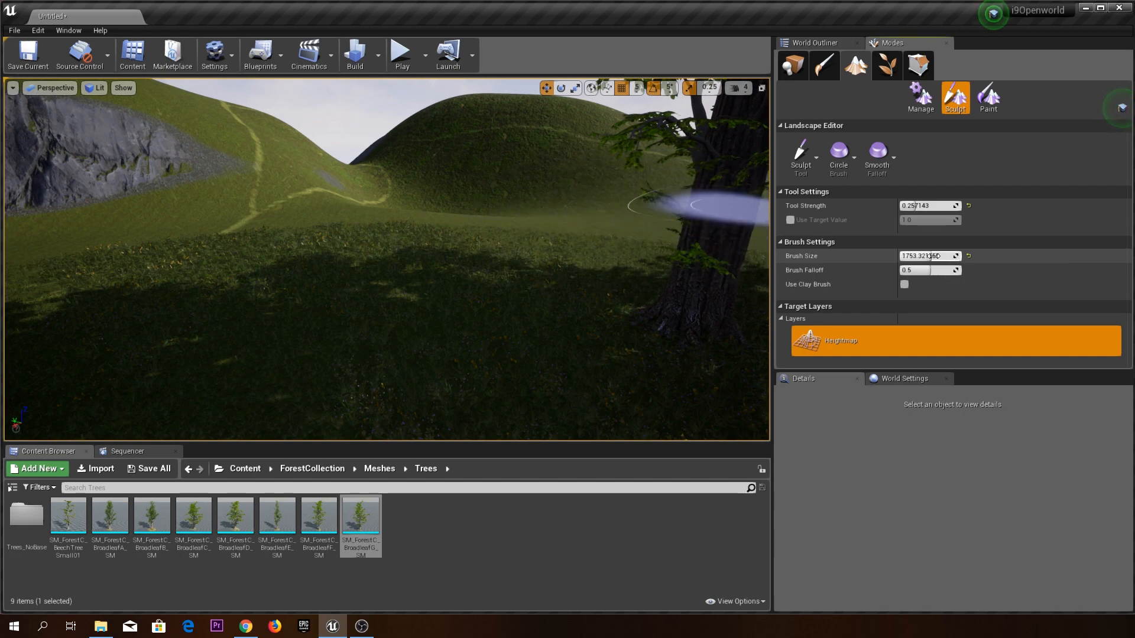
Sculpt a low rise in the shaded ground among the trees with the smaller brush.
{"action": "mouse_move", "coordinate": [231, 258]}
{"action": "right_mouse_down"}
{"action": "mouse_move", "coordinate": [227, 313]}
{"action": "mouse_move", "coordinate": [192, 260]}
{"action": "right_mouse_up"}
{"action": "right_click_drag", "start_coordinate": [461, 238], "coordinate": [463, 235]}
{"action": "key", "text": "a"}
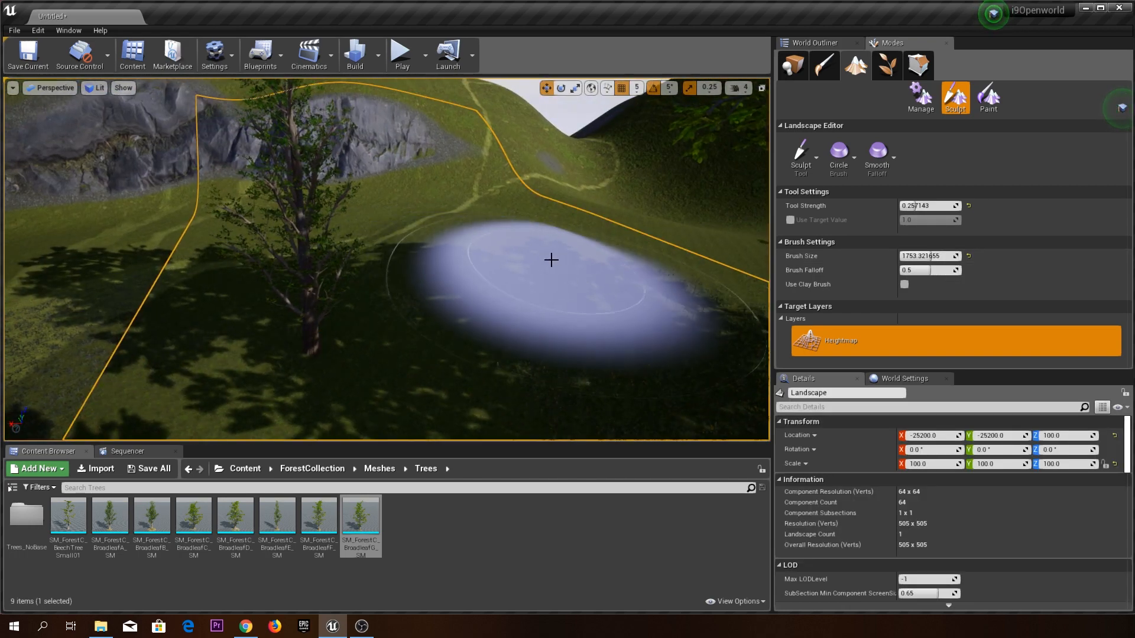
{"action": "right_click_drag", "start_coordinate": [620, 235], "coordinate": [549, 255]}
{"action": "key", "text": "a"}
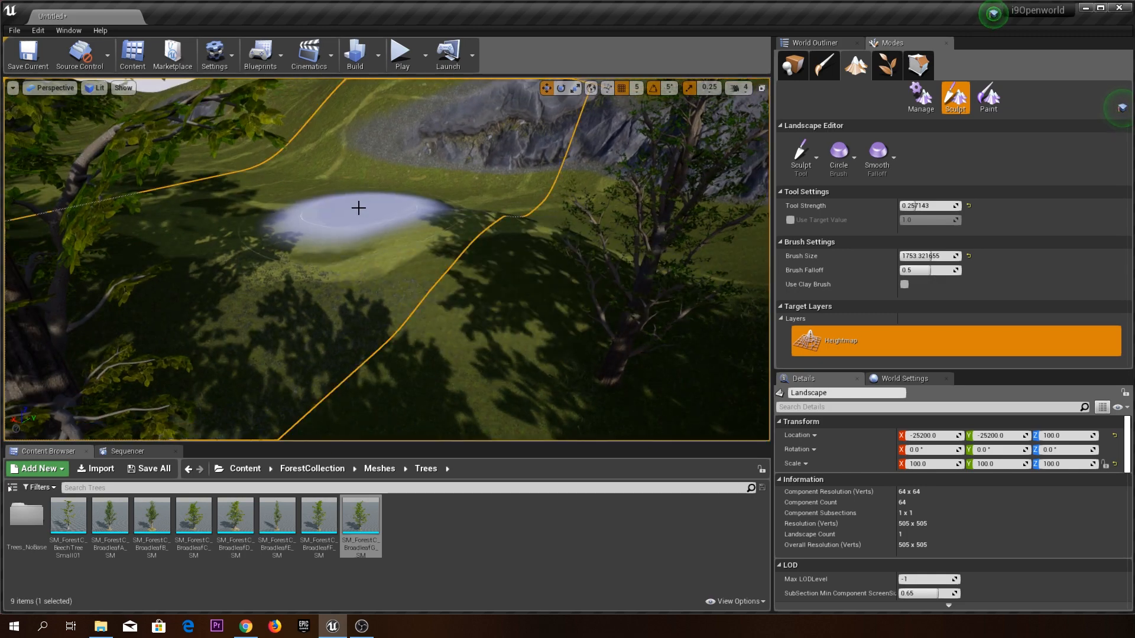
{"action": "key", "text": "s"}
{"action": "mouse_move", "coordinate": [410, 262]}
{"action": "right_mouse_down"}
{"action": "mouse_move", "coordinate": [390, 308]}
{"action": "mouse_move", "coordinate": [443, 298]}
{"action": "right_mouse_up"}
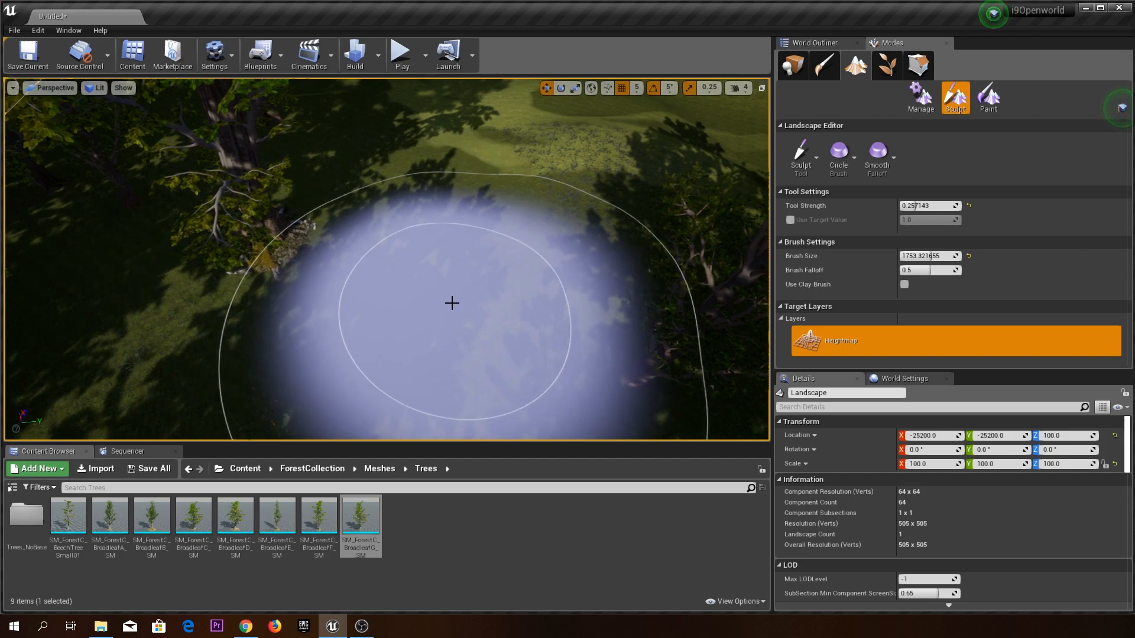
{"action": "mouse_move", "coordinate": [466, 238]}
{"action": "right_mouse_down"}
{"action": "mouse_move", "coordinate": [455, 254]}
{"action": "mouse_move", "coordinate": [473, 208]}
{"action": "right_mouse_up"}
{"action": "key", "text": "w"}
{"action": "mouse_move", "coordinate": [488, 242]}
{"action": "left_mouse_down"}
{"action": "mouse_move", "coordinate": [467, 257]}
{"action": "mouse_move", "coordinate": [425, 235]}
{"action": "left_mouse_up"}
{"action": "right_click_drag", "start_coordinate": [609, 330], "coordinate": [412, 285]}
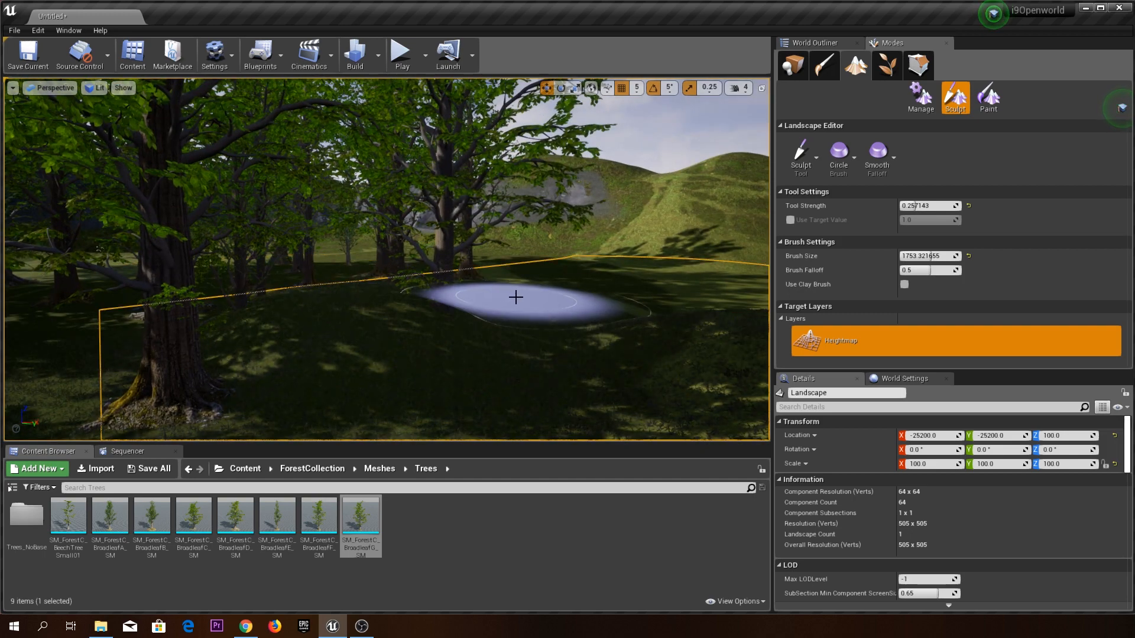
Try a sculpting stroke on the shaded forest floor between the trunks and undo it.
{"action": "mouse_move", "coordinate": [547, 300]}
{"action": "right_mouse_down"}
{"action": "mouse_move", "coordinate": [307, 316]}
{"action": "mouse_move", "coordinate": [343, 334]}
{"action": "right_mouse_up"}
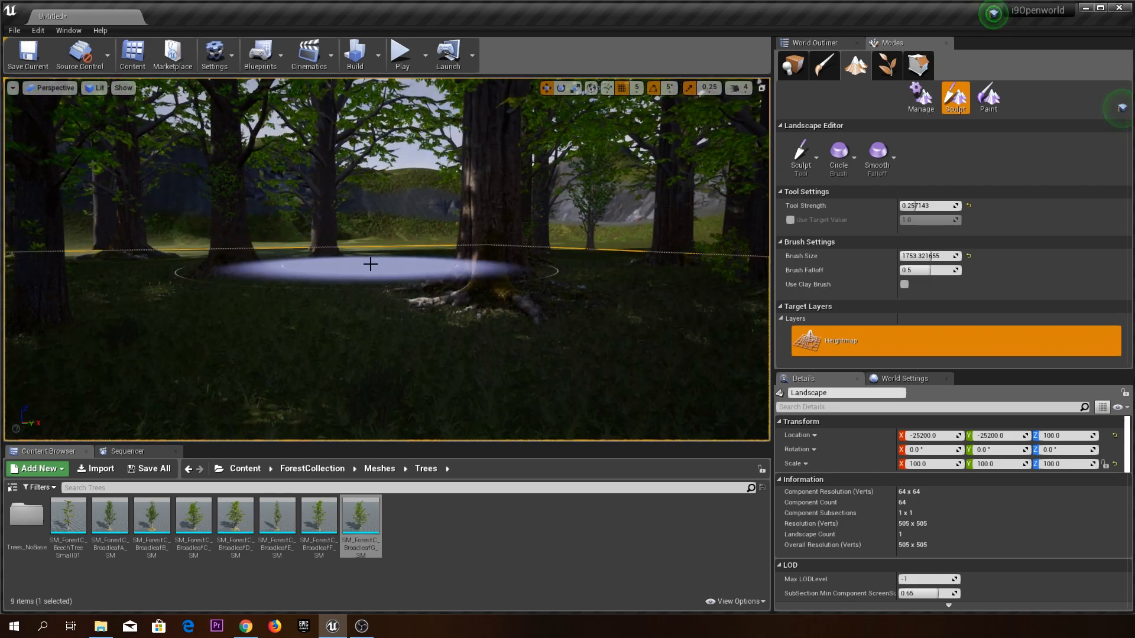
{"action": "key", "text": "s"}
{"action": "right_click_drag", "start_coordinate": [387, 260], "coordinate": [391, 320]}
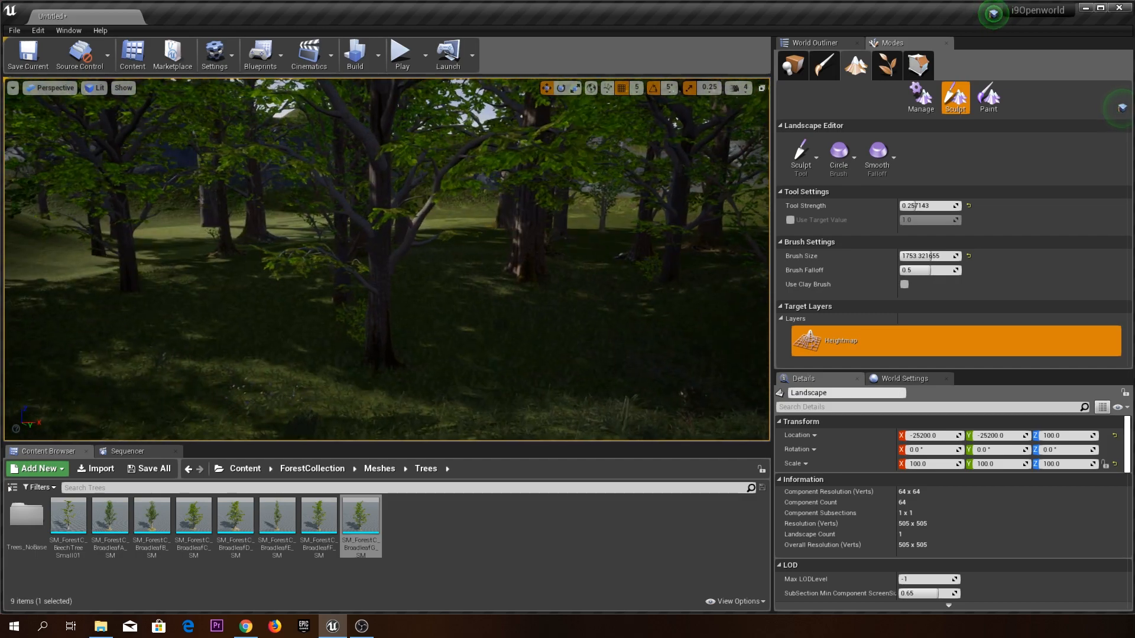
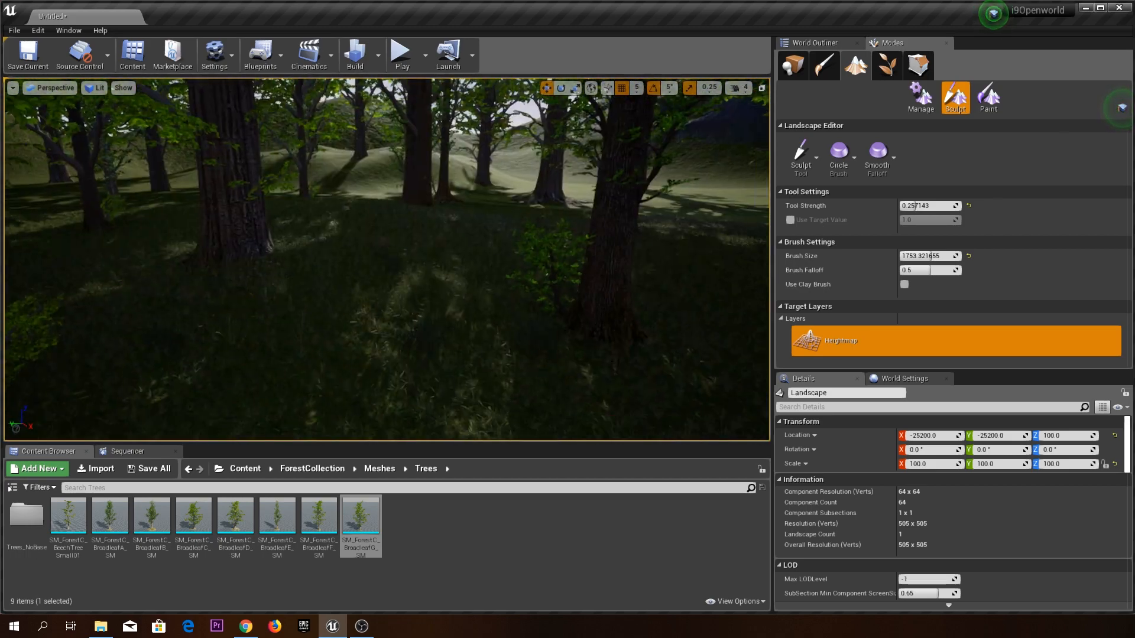
{"action": "left_click_drag", "start_coordinate": [433, 203], "coordinate": [424, 206]}
{"action": "key", "text": "ctrl+z"}
Place a basic cube on the shaded forest floor and delete it.
{"action": "right_click_drag", "start_coordinate": [513, 201], "coordinate": [515, 201]}
{"action": "right_click_drag", "start_coordinate": [585, 218], "coordinate": [576, 201]}
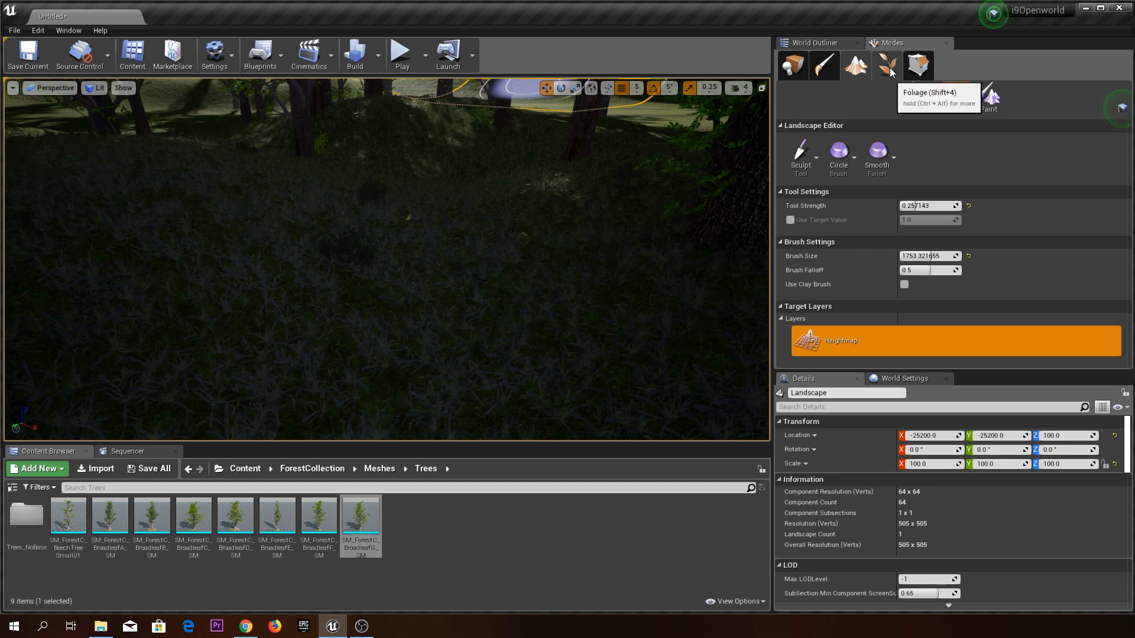
{"action": "left_click", "coordinate": [796, 74]}
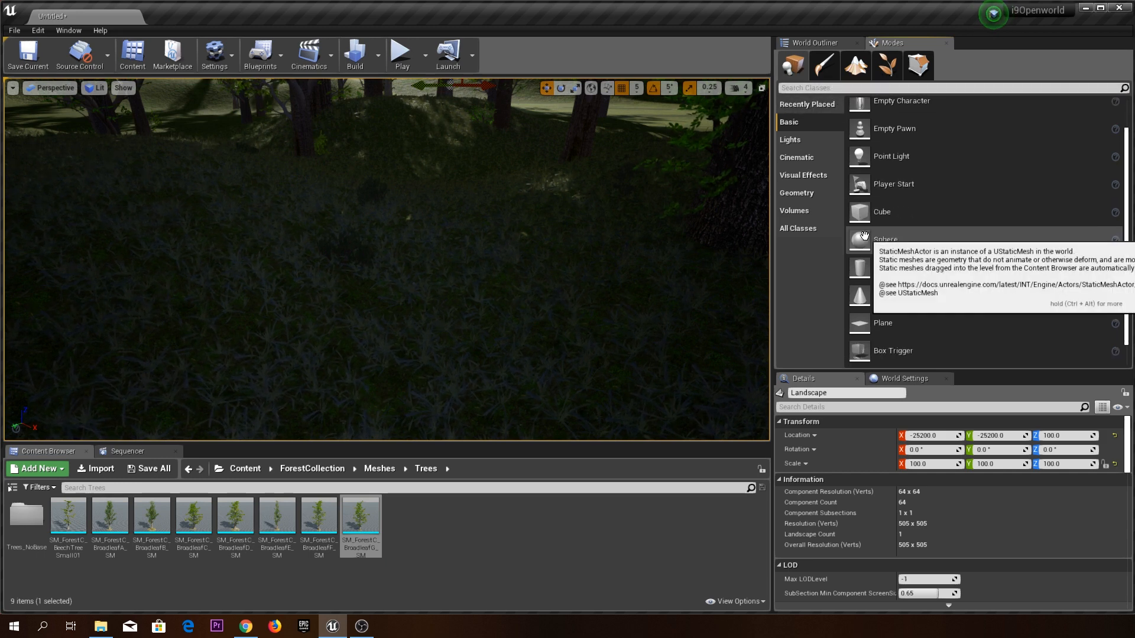
{"action": "left_click_drag", "start_coordinate": [860, 249], "coordinate": [492, 300]}
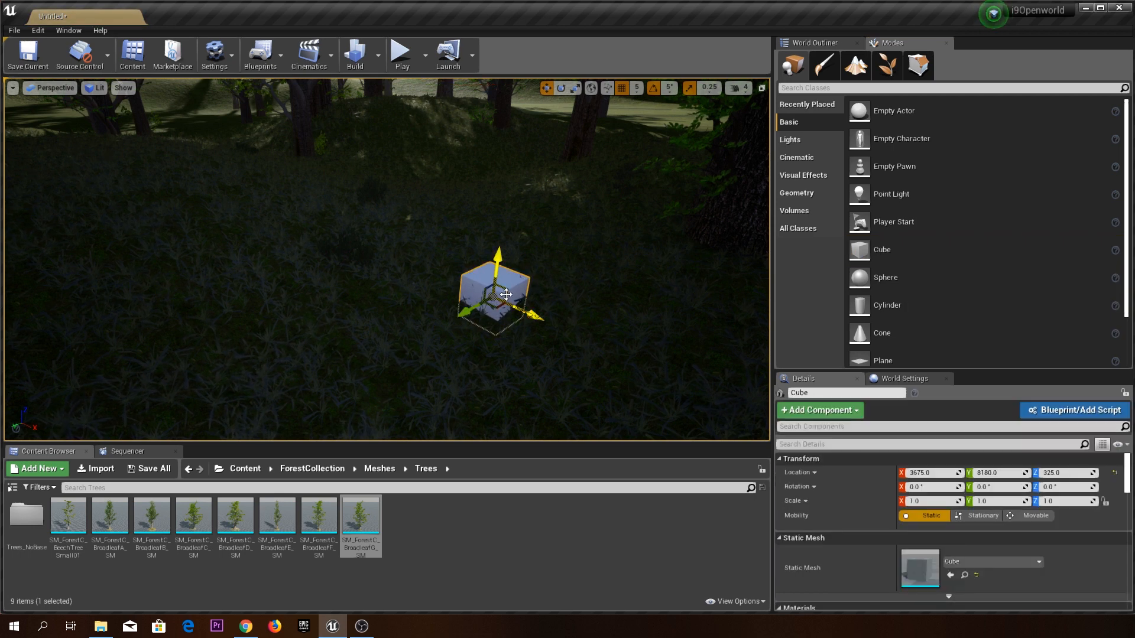
{"action": "key", "text": "Delete"}
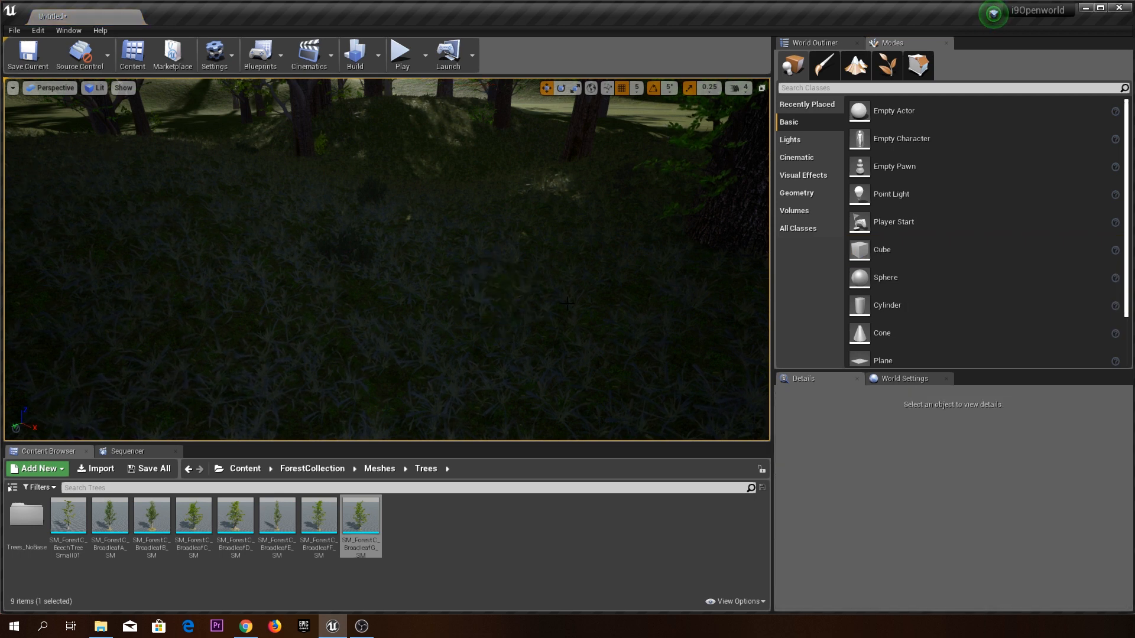
Return to landscape sculpting and choose the Flatten tool with a strength of 0.161905.
{"action": "left_click", "coordinate": [858, 74]}
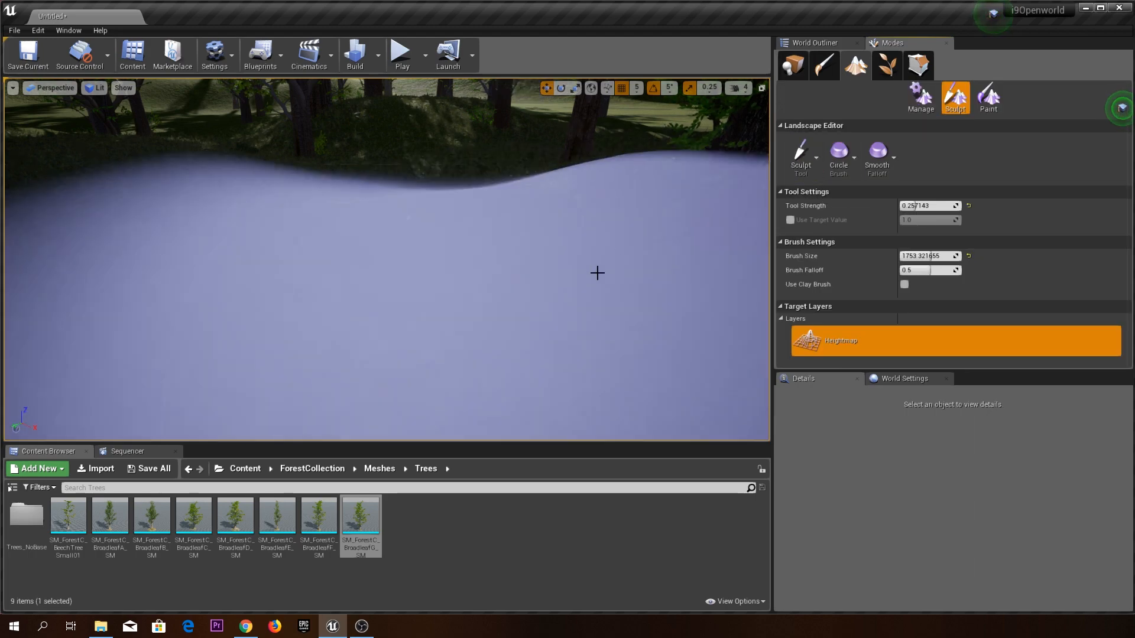
{"action": "mouse_move", "coordinate": [598, 271]}
{"action": "right_mouse_down"}
{"action": "mouse_move", "coordinate": [591, 219]}
{"action": "mouse_move", "coordinate": [510, 215]}
{"action": "mouse_move", "coordinate": [562, 218]}
{"action": "right_mouse_up"}
{"action": "left_click", "coordinate": [803, 156]}
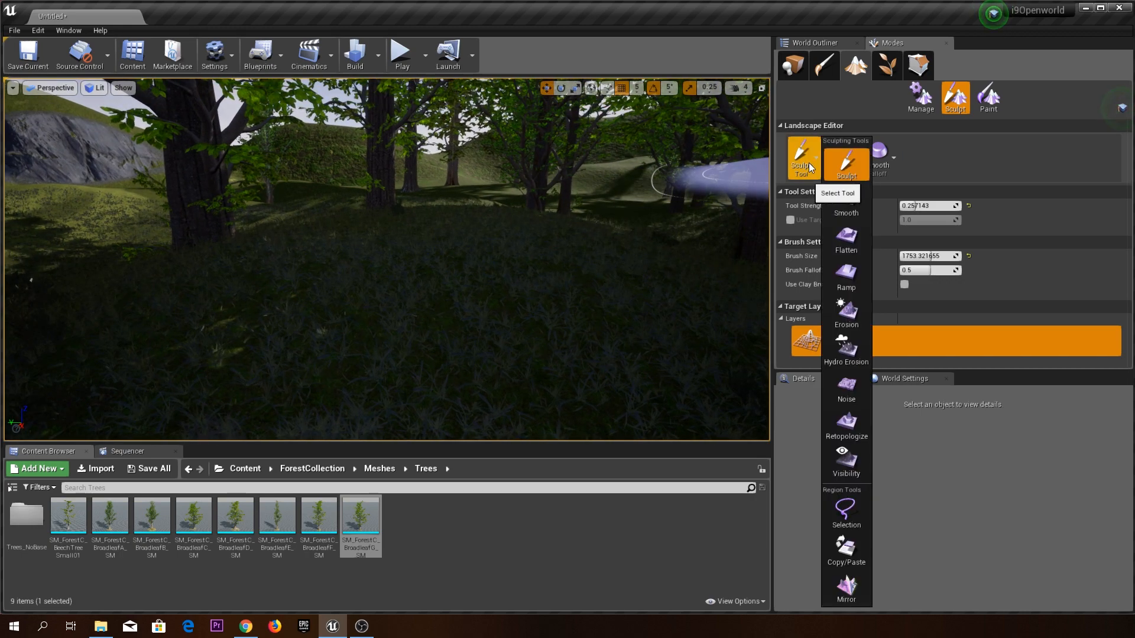
{"action": "left_click", "coordinate": [846, 239]}
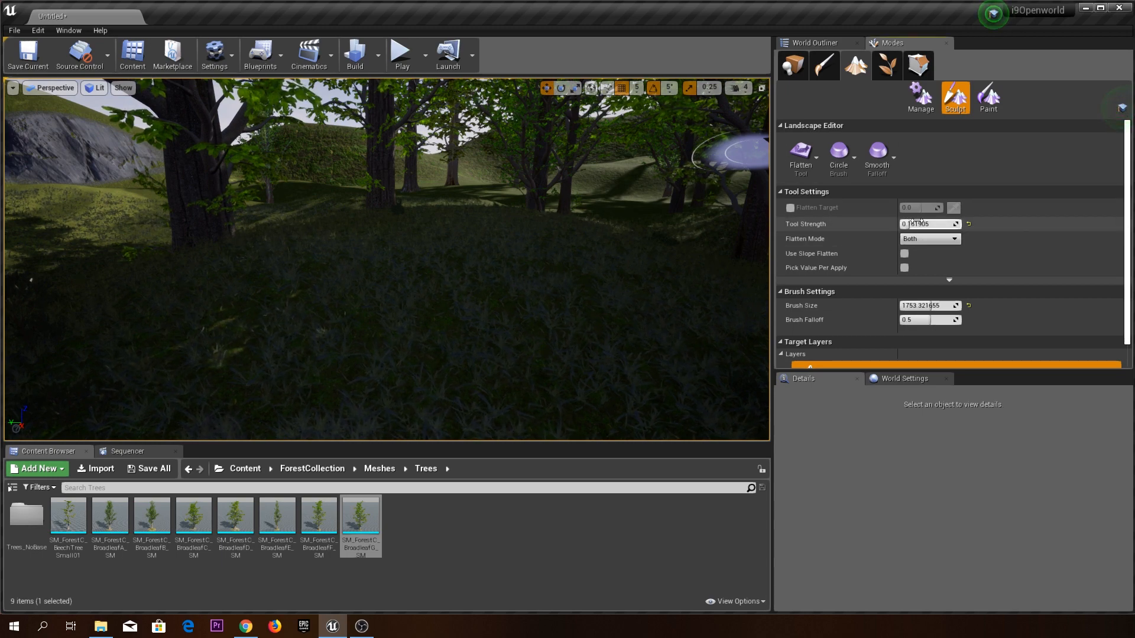
Flatten the low mound at the foot of the cliffs and part of the rock face beside it.
{"action": "mouse_move", "coordinate": [547, 276]}
{"action": "right_mouse_down"}
{"action": "mouse_move", "coordinate": [609, 278]}
{"action": "mouse_move", "coordinate": [732, 231]}
{"action": "mouse_move", "coordinate": [822, 248]}
{"action": "mouse_move", "coordinate": [715, 272]}
{"action": "mouse_move", "coordinate": [697, 252]}
{"action": "mouse_move", "coordinate": [522, 273]}
{"action": "mouse_move", "coordinate": [521, 296]}
{"action": "right_mouse_up"}
{"action": "key", "text": "w"}
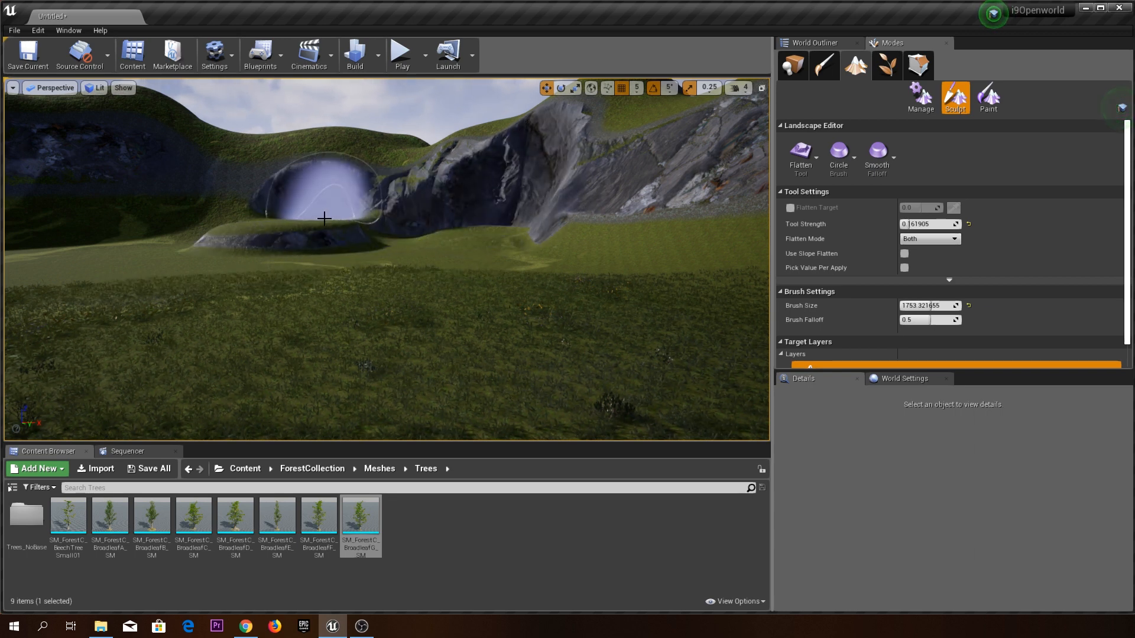
{"action": "mouse_move", "coordinate": [271, 225]}
{"action": "left_mouse_down"}
{"action": "mouse_move", "coordinate": [210, 208]}
{"action": "mouse_move", "coordinate": [131, 210]}
{"action": "mouse_move", "coordinate": [127, 228]}
{"action": "mouse_move", "coordinate": [160, 227]}
{"action": "left_mouse_up"}
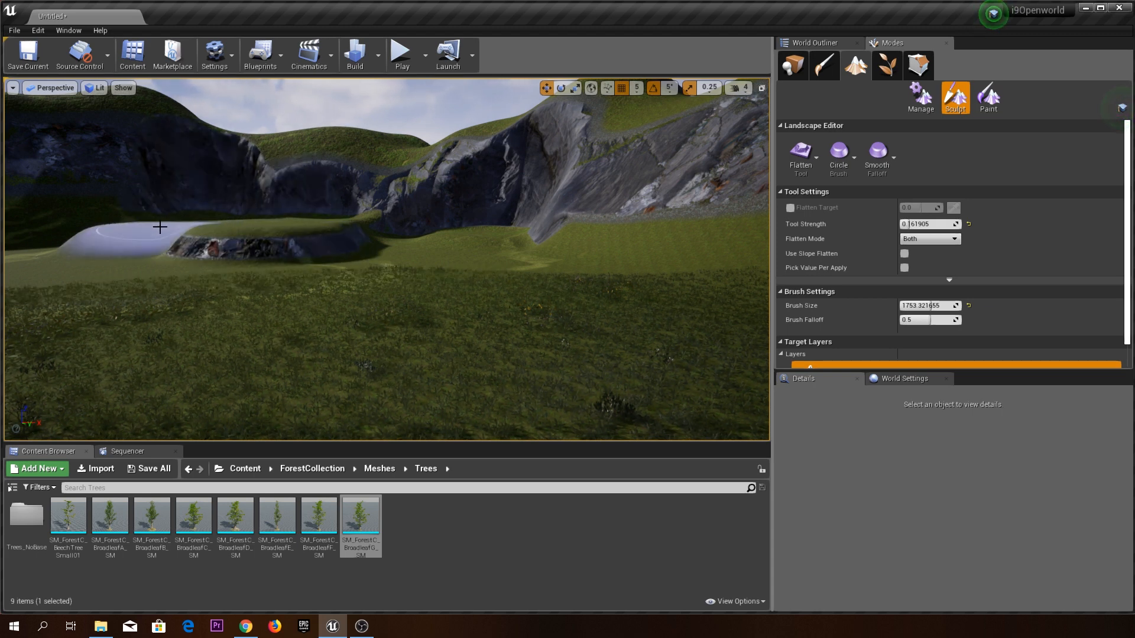
{"action": "mouse_move", "coordinate": [398, 175]}
{"action": "left_mouse_down"}
{"action": "mouse_move", "coordinate": [562, 162]}
{"action": "mouse_move", "coordinate": [531, 176]}
{"action": "left_mouse_up"}
{"action": "mouse_move", "coordinate": [532, 176]}
{"action": "right_mouse_down"}
{"action": "mouse_move", "coordinate": [567, 204]}
{"action": "mouse_move", "coordinate": [520, 183]}
{"action": "mouse_move", "coordinate": [355, 201]}
{"action": "mouse_move", "coordinate": [602, 189]}
{"action": "mouse_move", "coordinate": [600, 153]}
{"action": "mouse_move", "coordinate": [367, 179]}
{"action": "mouse_move", "coordinate": [319, 118]}
{"action": "mouse_move", "coordinate": [497, 171]}
{"action": "mouse_move", "coordinate": [472, 168]}
{"action": "right_mouse_up"}
{"action": "key", "text": "s"}
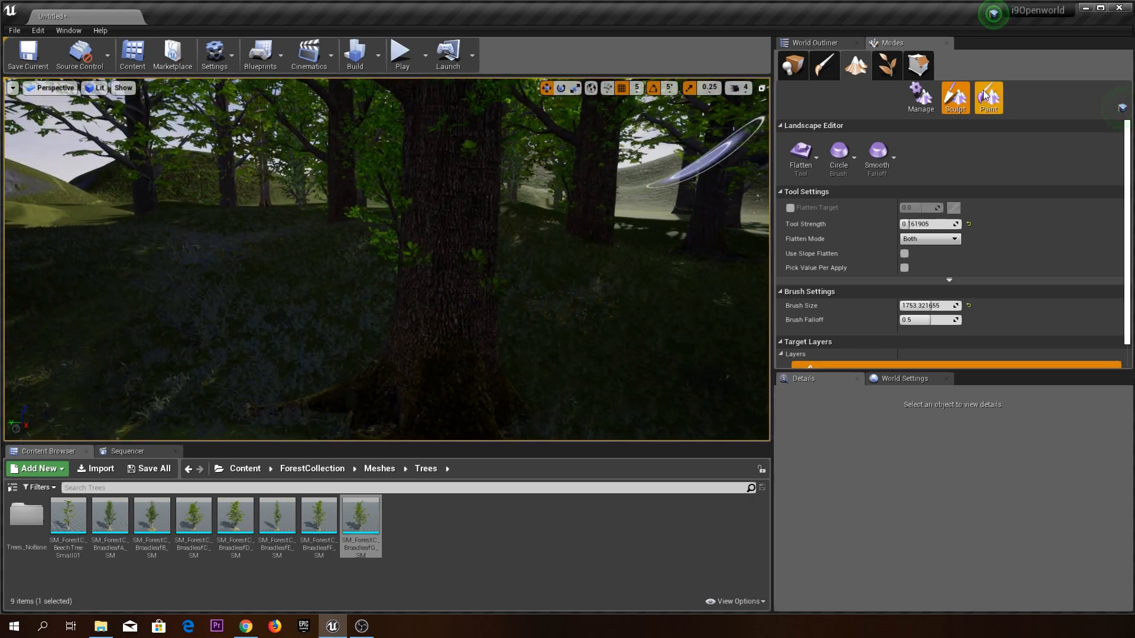
Switch to foliage painting and look through the plant meshes in the ForestCollection Plants folder.
{"action": "left_click", "coordinate": [880, 67]}
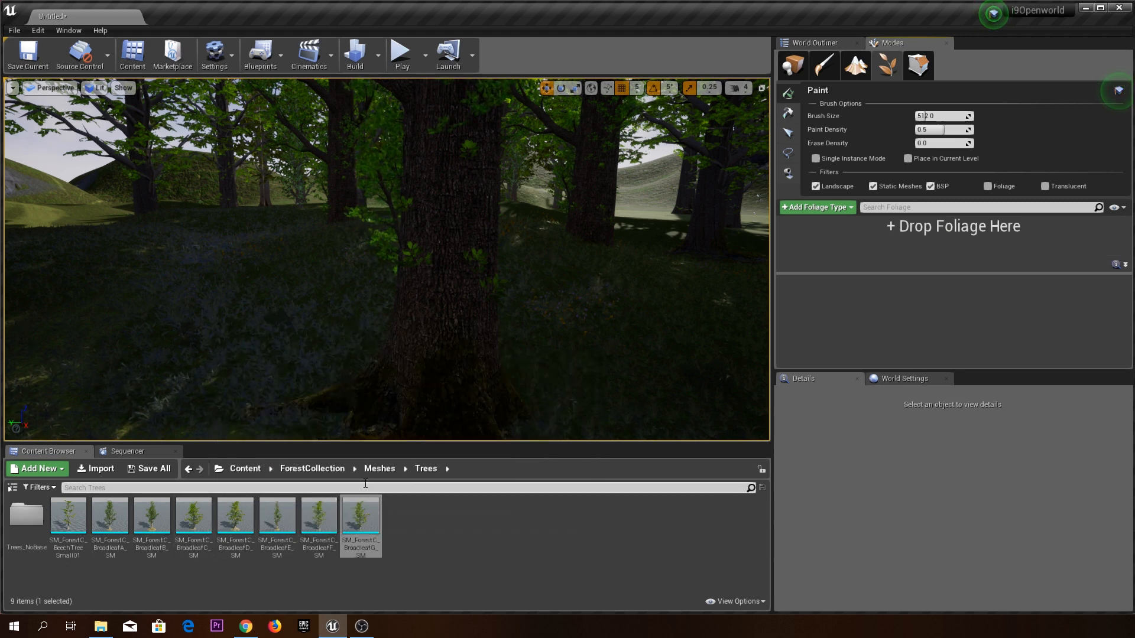
{"action": "left_click", "coordinate": [245, 469]}
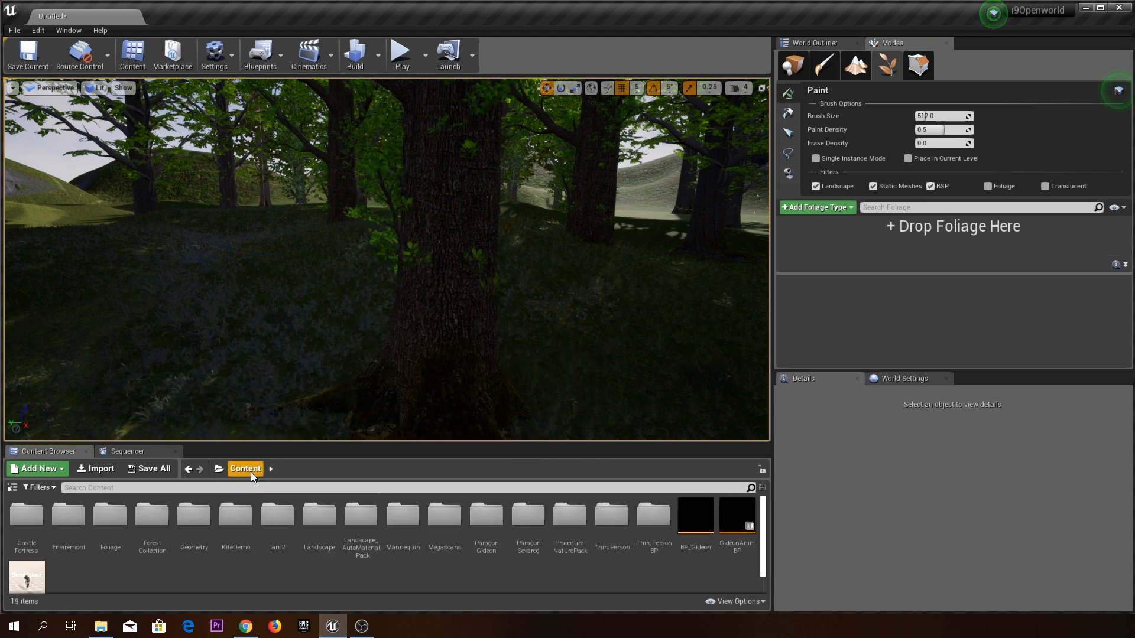
{"action": "double_click", "coordinate": [156, 532]}
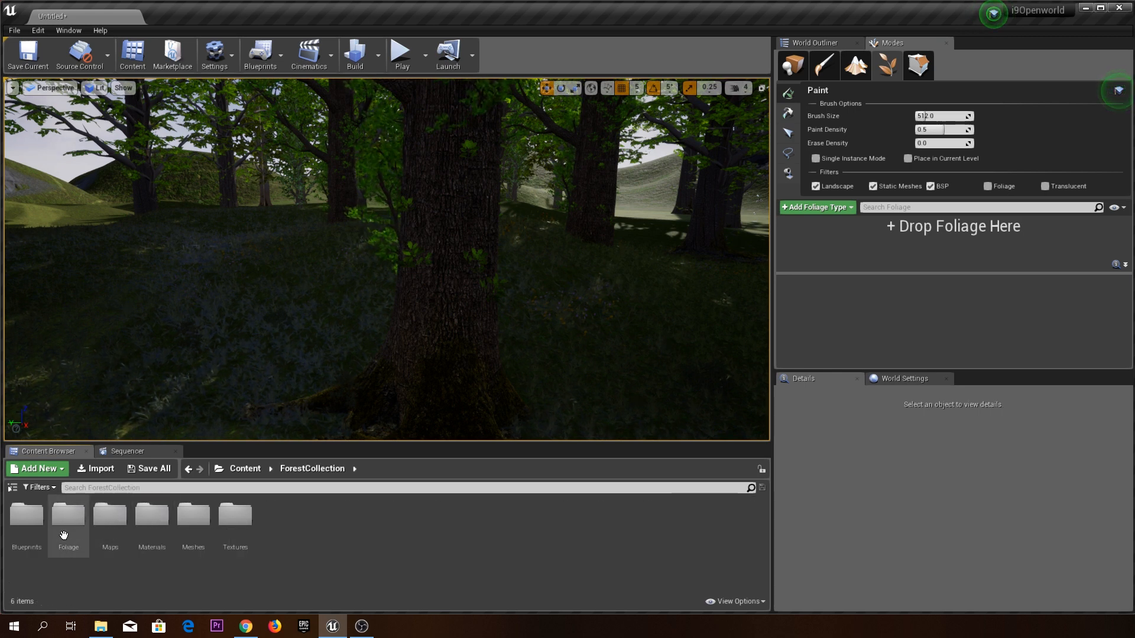
{"action": "double_click", "coordinate": [195, 526]}
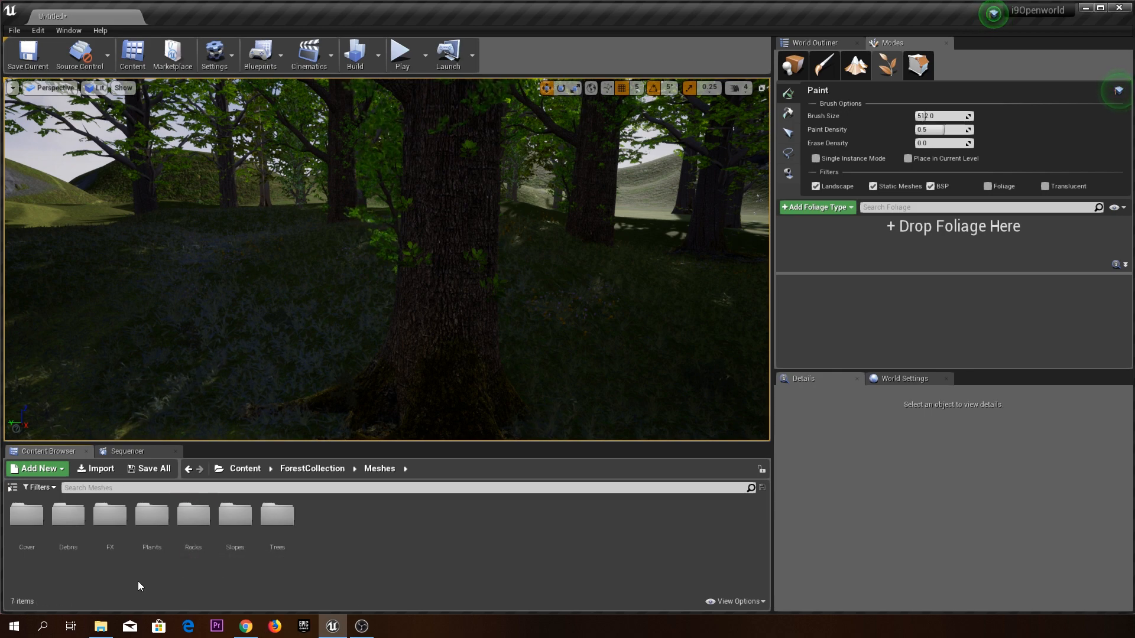
{"action": "double_click", "coordinate": [152, 520]}
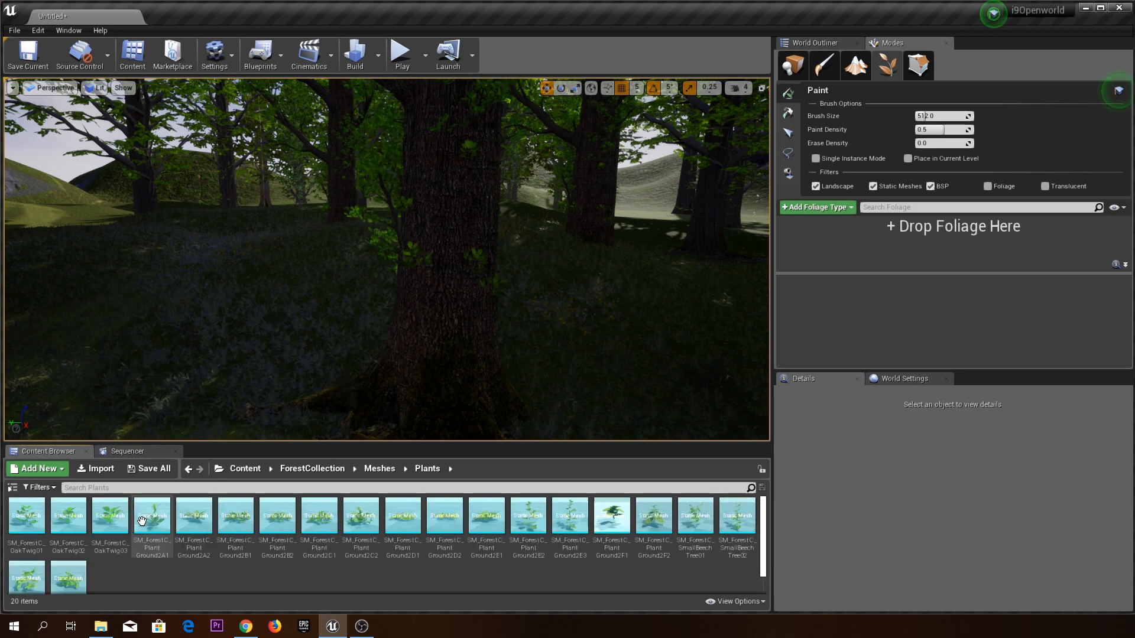
{"action": "scroll", "coordinate": [378, 514], "scroll_direction": "up", "scroll_amount": 1}
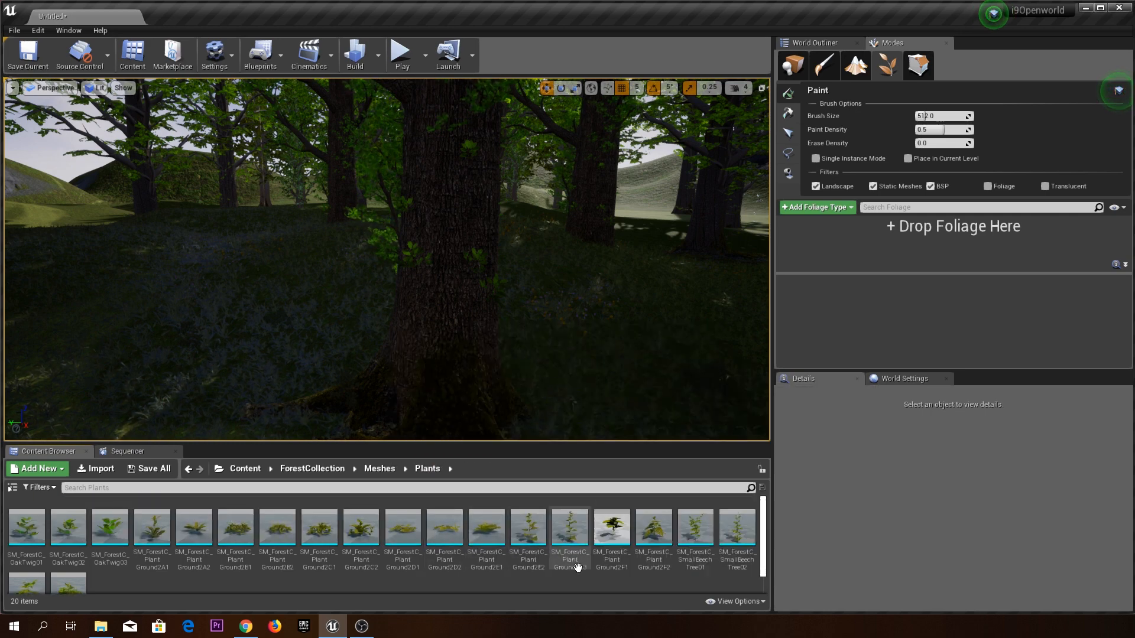
{"action": "scroll", "coordinate": [685, 558], "scroll_direction": "down", "scroll_amount": 1}
{"action": "scroll", "coordinate": [148, 570], "scroll_direction": "up", "scroll_amount": 1}
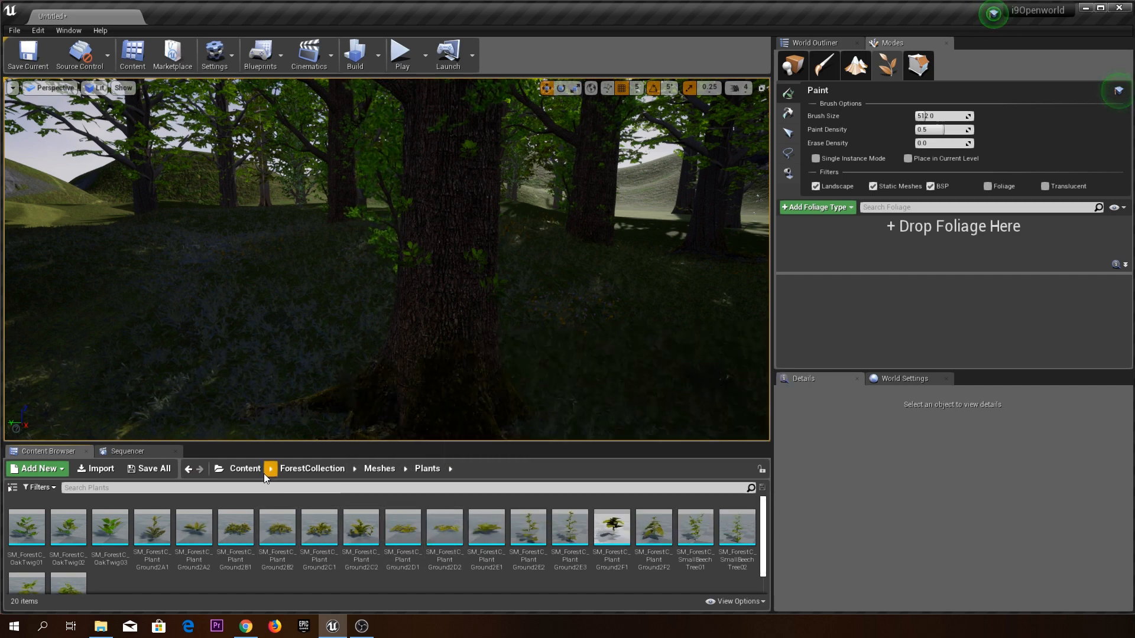
Look through the foliage types in the ForestCollection Foliage folder for plants, stones and twigs.
{"action": "left_click", "coordinate": [315, 468]}
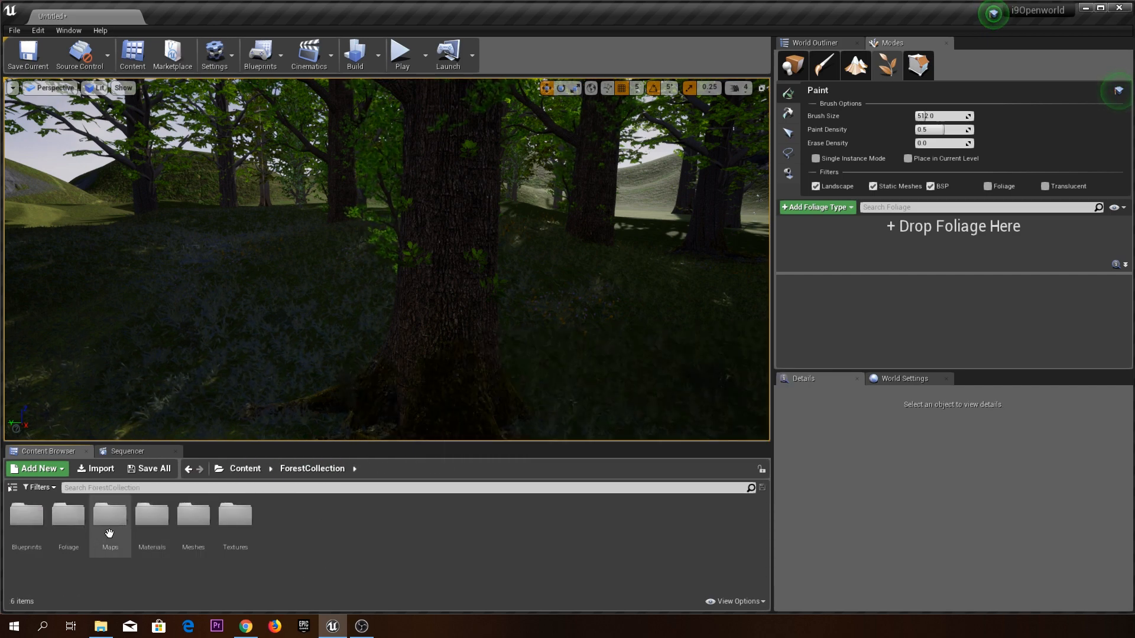
{"action": "left_click", "coordinate": [74, 523]}
{"action": "double_click", "coordinate": [76, 527]}
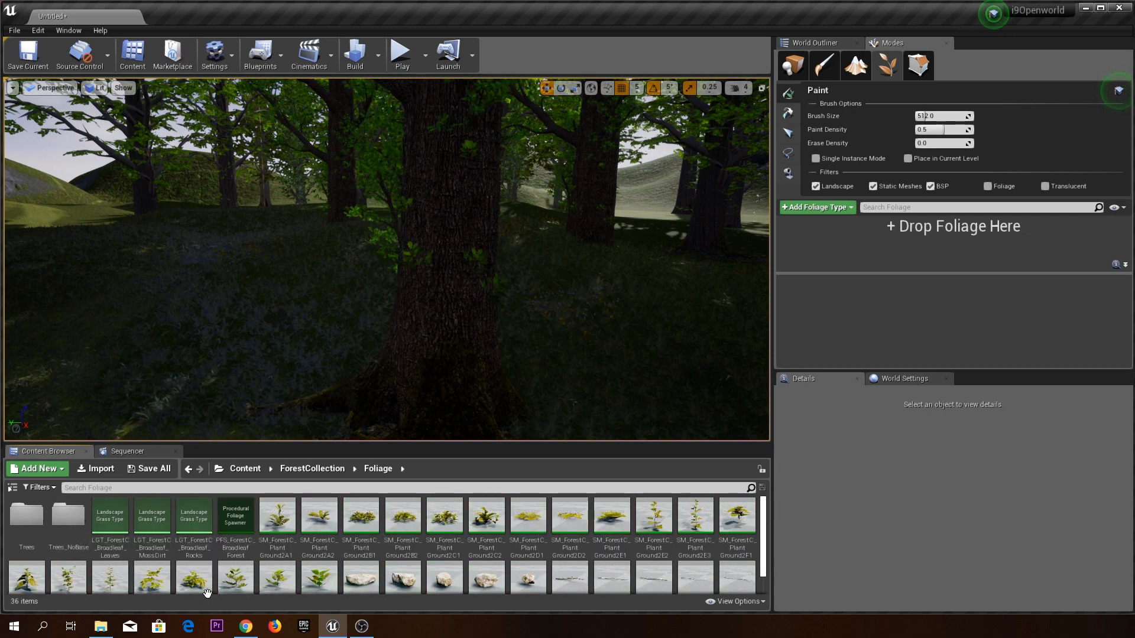
{"action": "scroll", "coordinate": [609, 540], "scroll_direction": "down", "scroll_amount": 1}
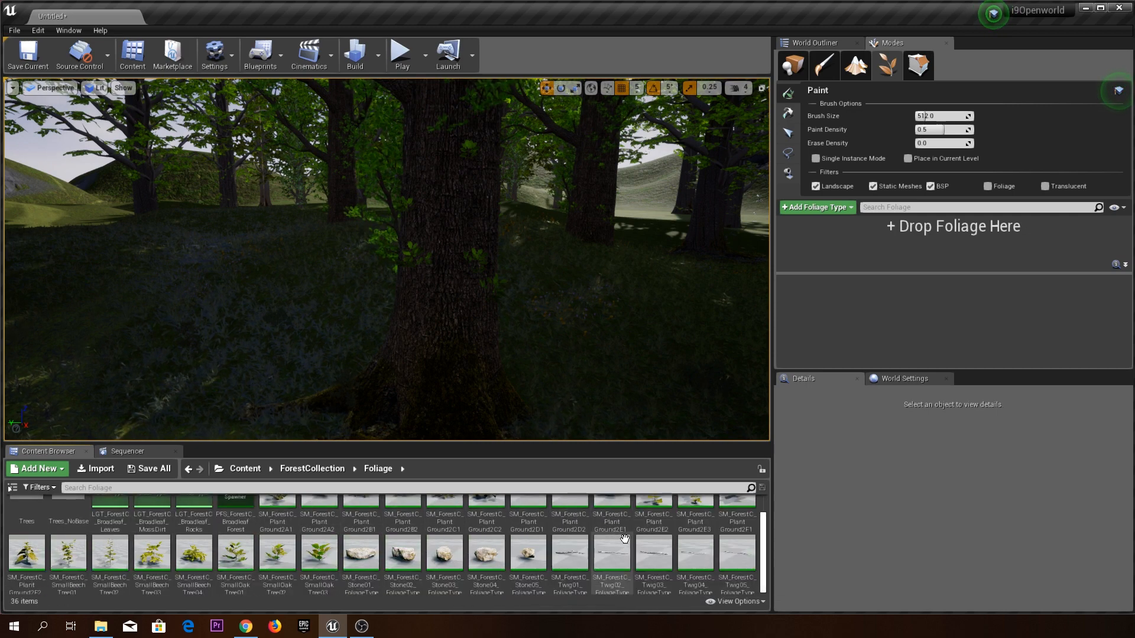
{"action": "scroll", "coordinate": [650, 546], "scroll_direction": "up", "scroll_amount": 1}
{"action": "scroll", "coordinate": [667, 551], "scroll_direction": "down", "scroll_amount": 1}
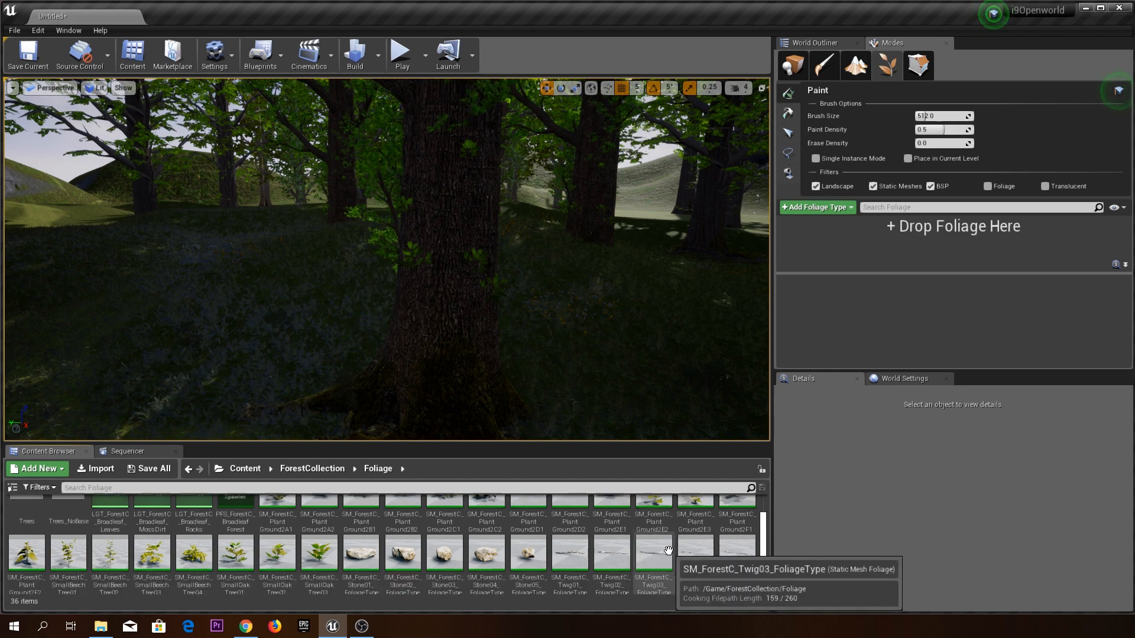
{"action": "scroll", "coordinate": [702, 576], "scroll_direction": "up", "scroll_amount": 2}
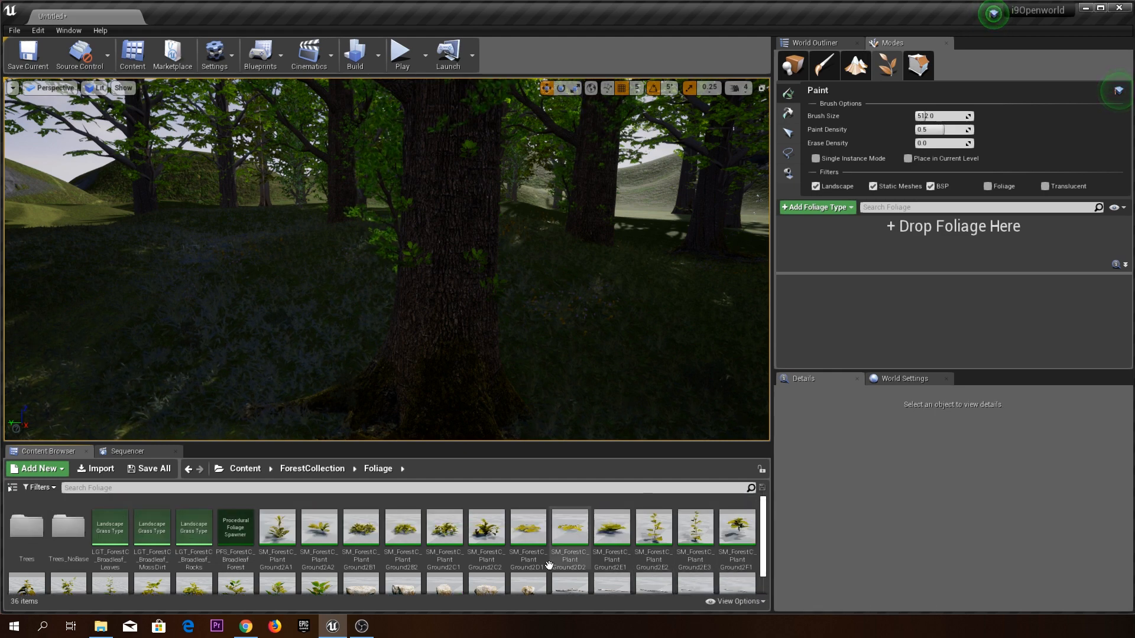
{"action": "scroll", "coordinate": [354, 561], "scroll_direction": "down", "scroll_amount": 1}
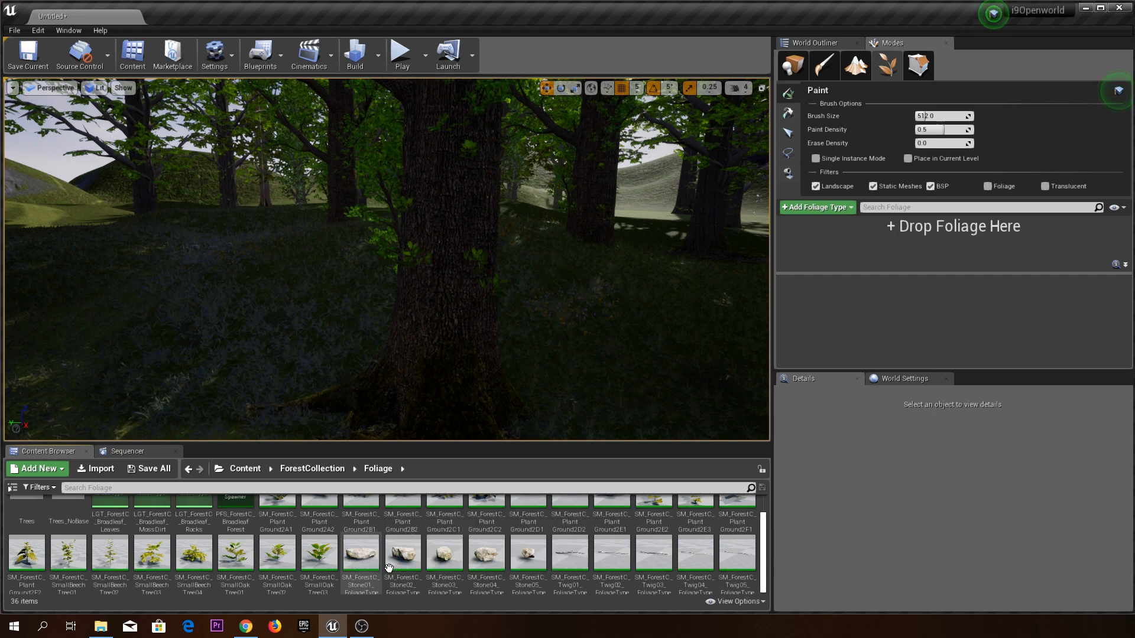
{"action": "scroll", "coordinate": [309, 565], "scroll_direction": "up", "scroll_amount": 1}
{"action": "scroll", "coordinate": [99, 536], "scroll_direction": "up", "scroll_amount": 1}
Search the whole project content for "leaf", look through the matching assets and clear the search.
{"action": "left_click", "coordinate": [256, 472]}
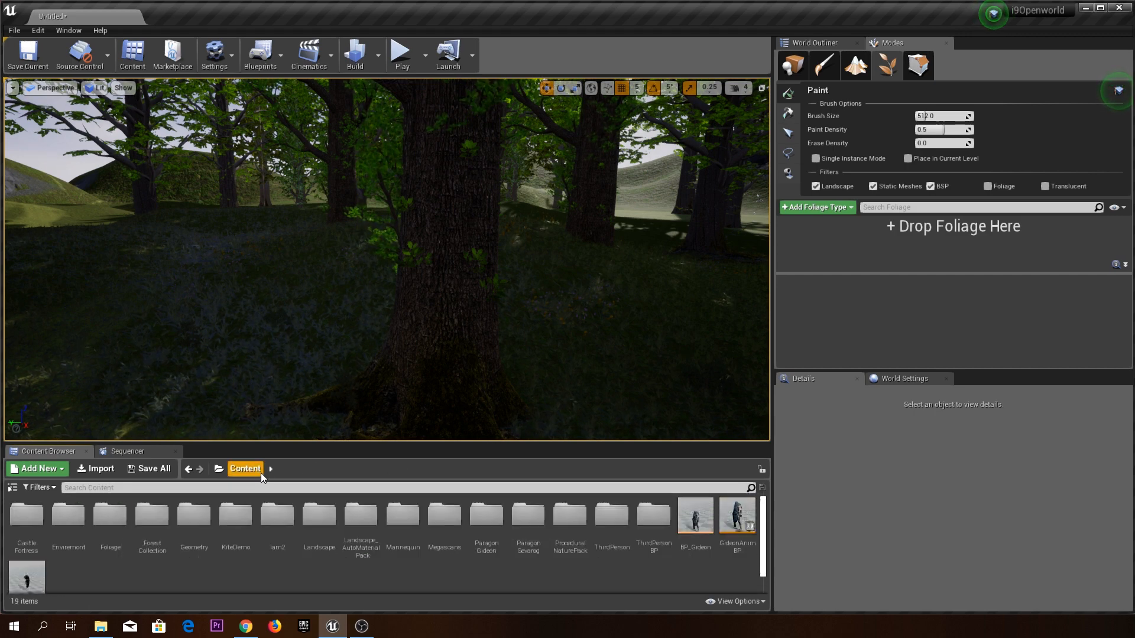
{"action": "left_click", "coordinate": [278, 487]}
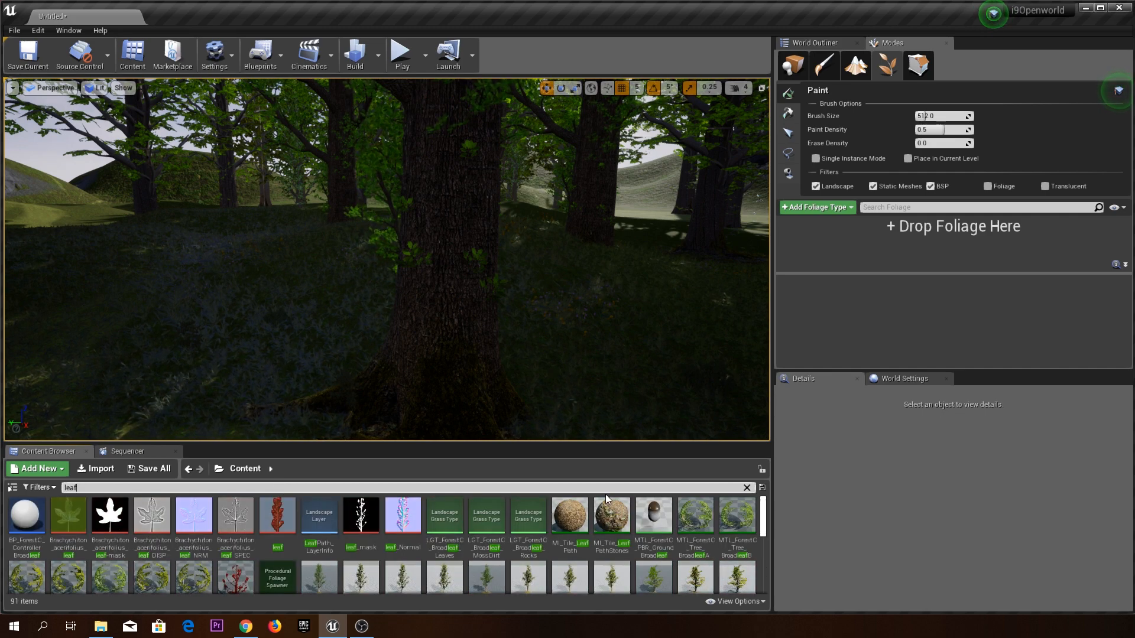
{"action": "scroll", "coordinate": [627, 544], "scroll_direction": "down", "scroll_amount": 5}
{"action": "scroll", "coordinate": [628, 545], "scroll_direction": "down", "scroll_amount": 1}
{"action": "scroll", "coordinate": [628, 545], "scroll_direction": "up", "scroll_amount": 2}
{"action": "scroll", "coordinate": [628, 545], "scroll_direction": "up", "scroll_amount": 4}
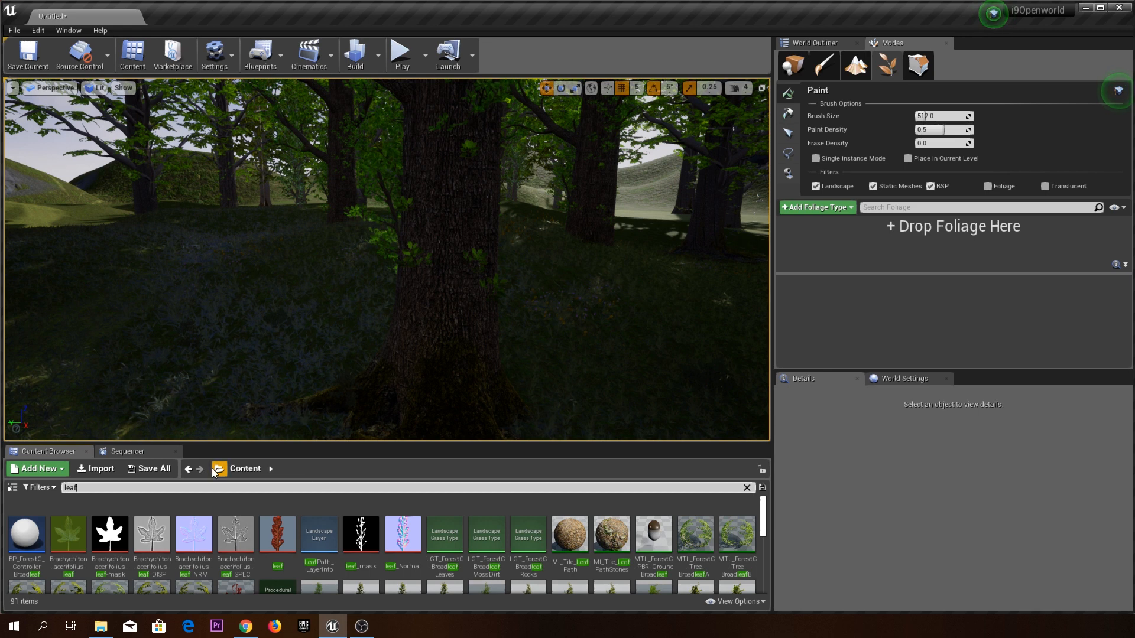
{"action": "left_click", "coordinate": [179, 490]}
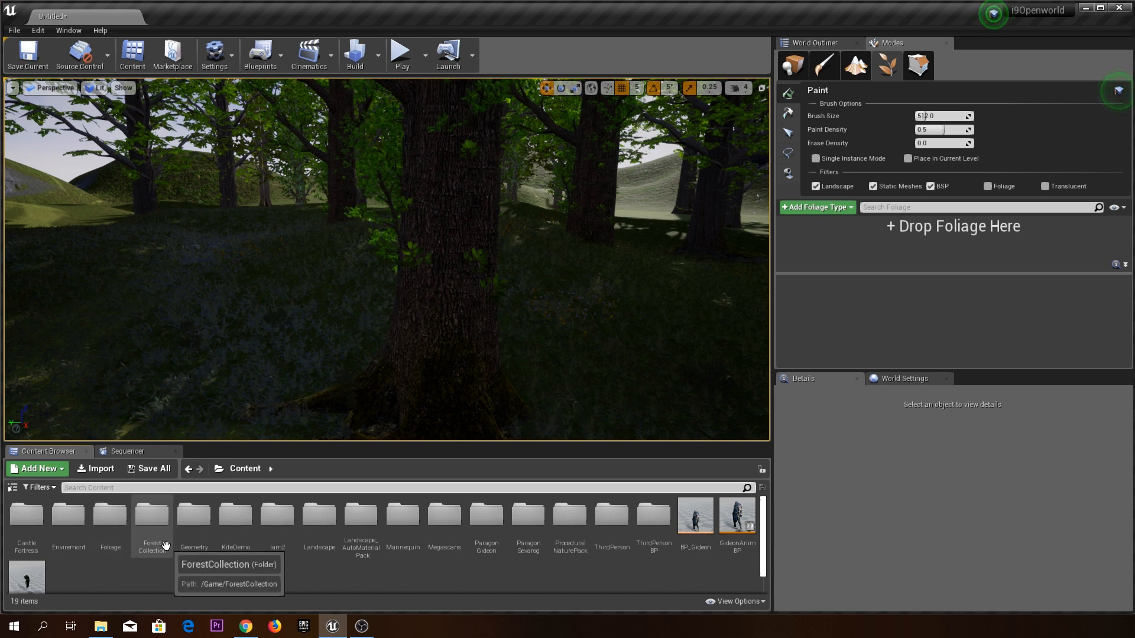
Place the OldWood08 and OldWood05 meshes from the ForestCollection Debris folder on the forest floor, one on each side of the near trunk.
{"action": "double_click", "coordinate": [153, 520]}
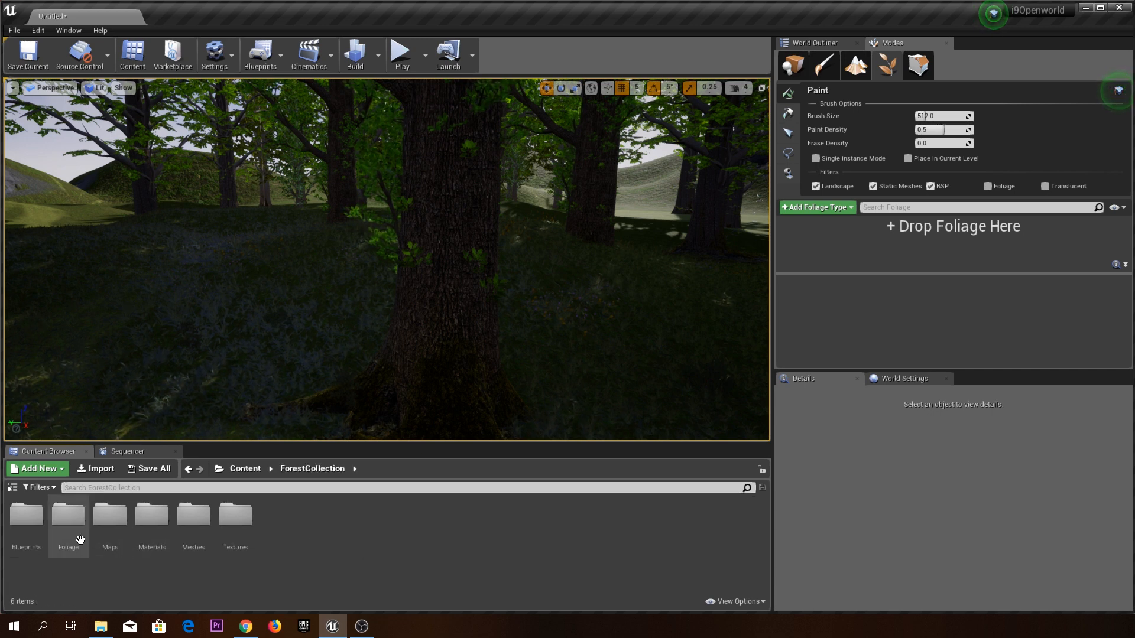
{"action": "double_click", "coordinate": [195, 535]}
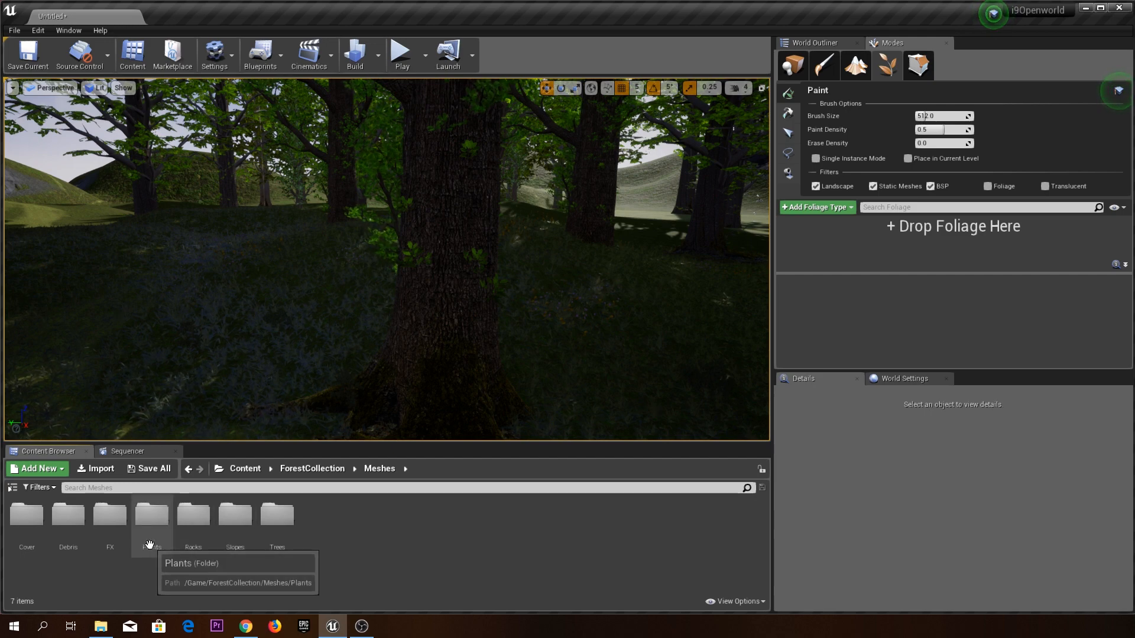
{"action": "double_click", "coordinate": [68, 517]}
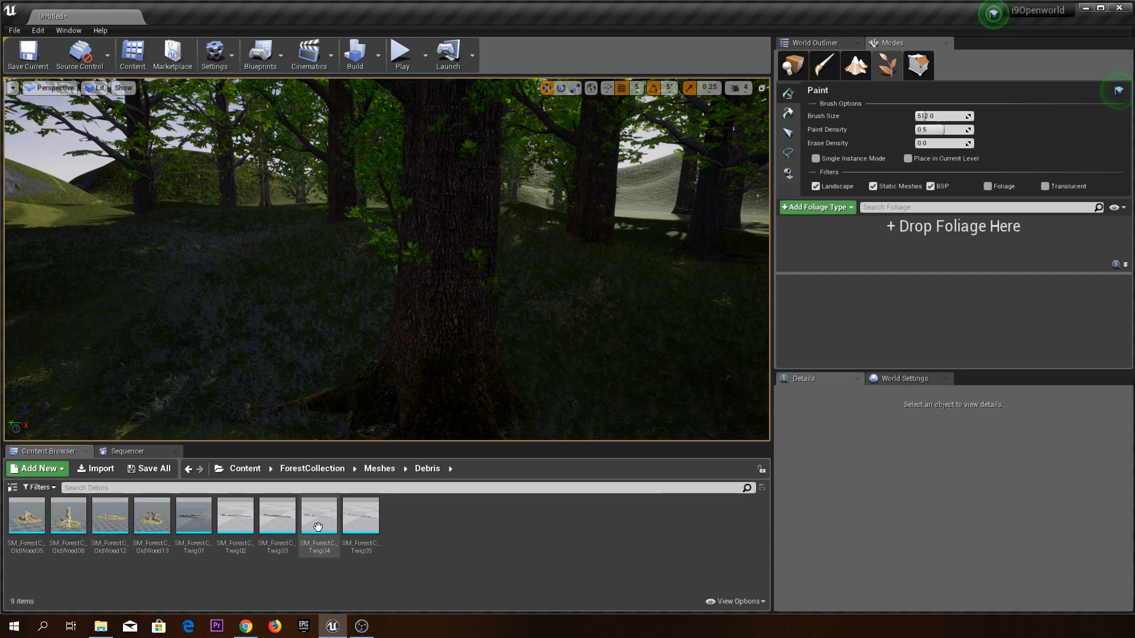
{"action": "left_click_drag", "start_coordinate": [49, 528], "coordinate": [254, 292]}
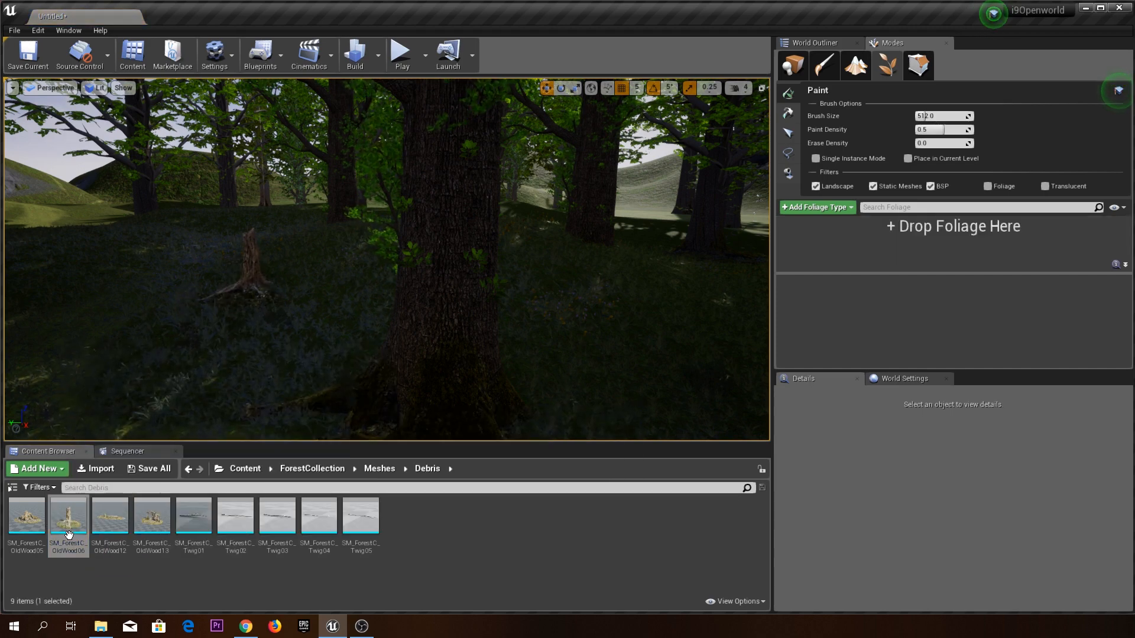
{"action": "left_click_drag", "start_coordinate": [26, 515], "coordinate": [718, 263]}
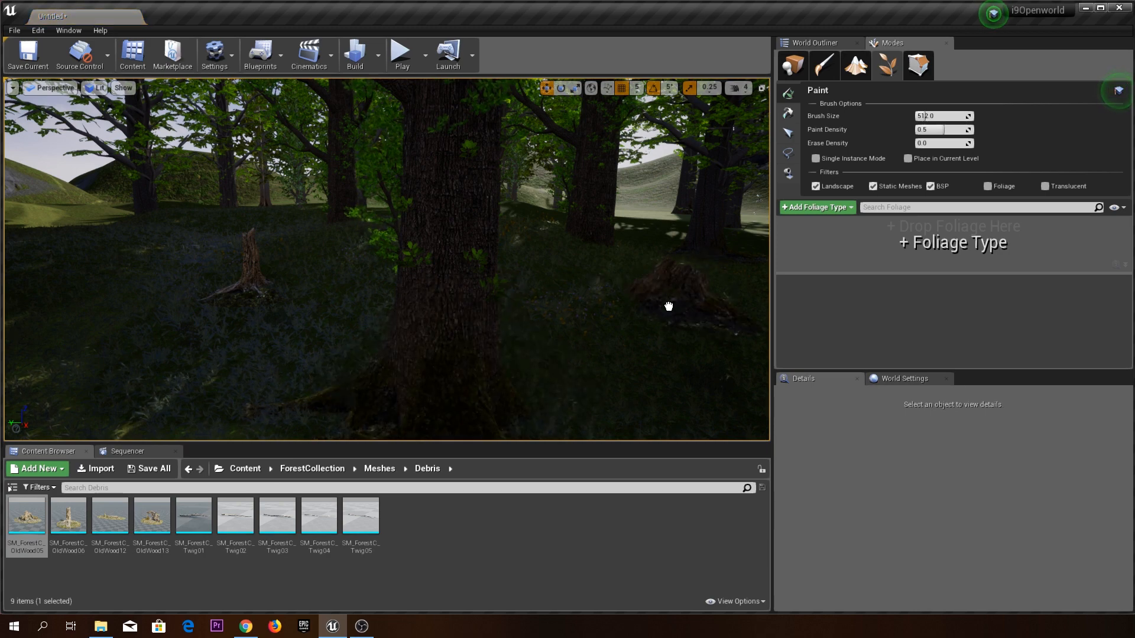
{"action": "left_click_drag", "start_coordinate": [668, 306], "coordinate": [669, 307]}
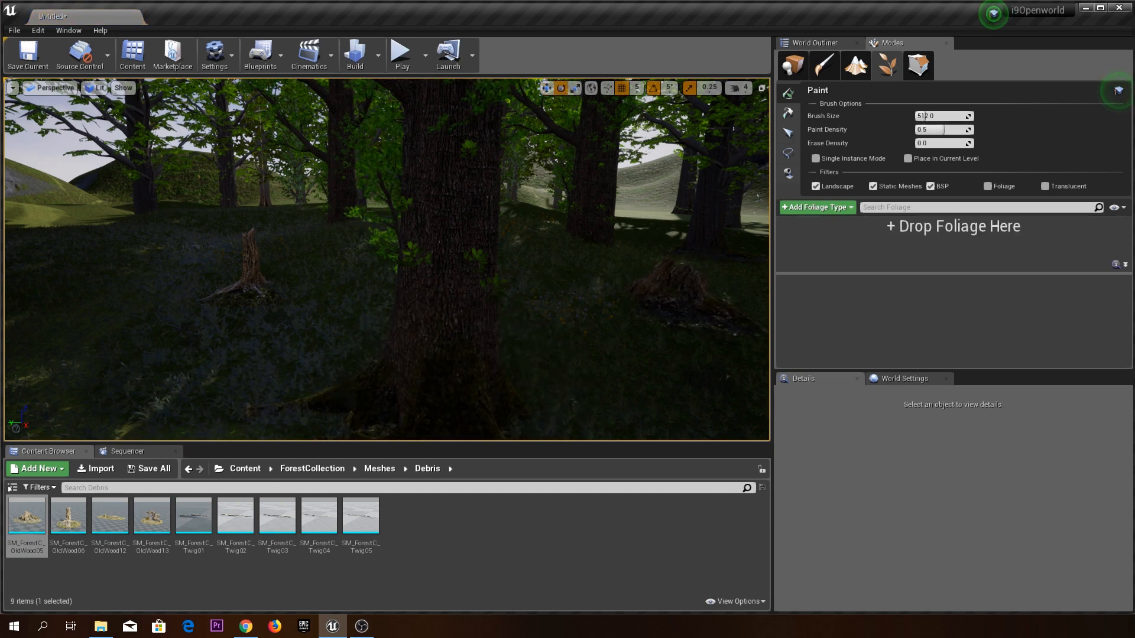
{"action": "right_click_drag", "start_coordinate": [673, 295], "coordinate": [598, 280]}
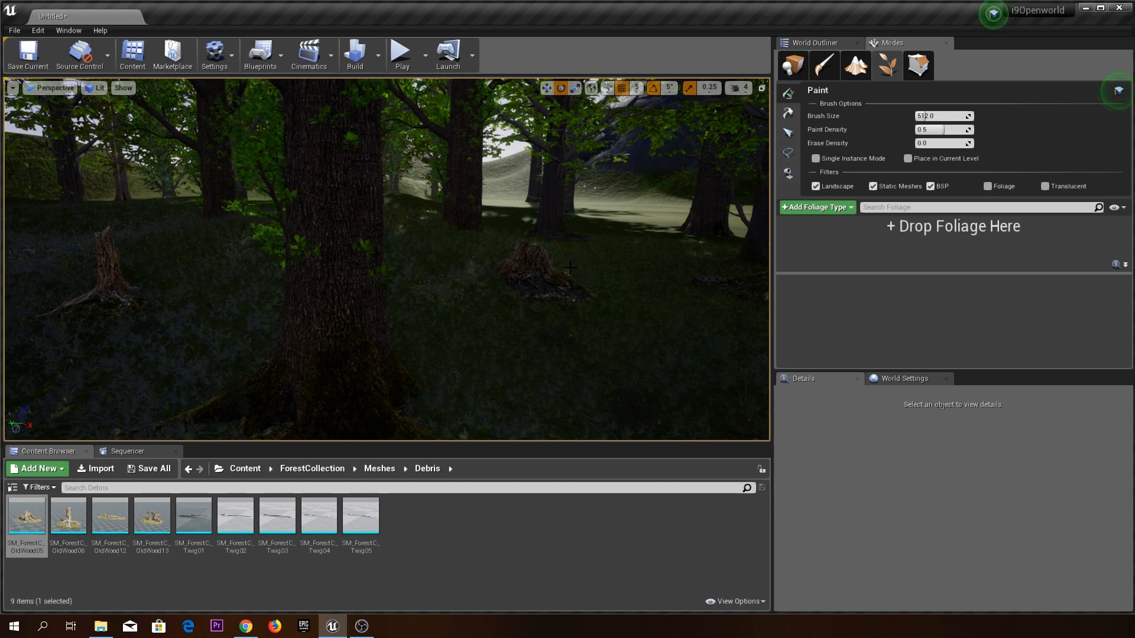
Add the Cover_LeavesB and Cover_LeavesA meshes from the ForestCollection Cover folder as foliage types.
{"action": "left_click", "coordinate": [284, 469]}
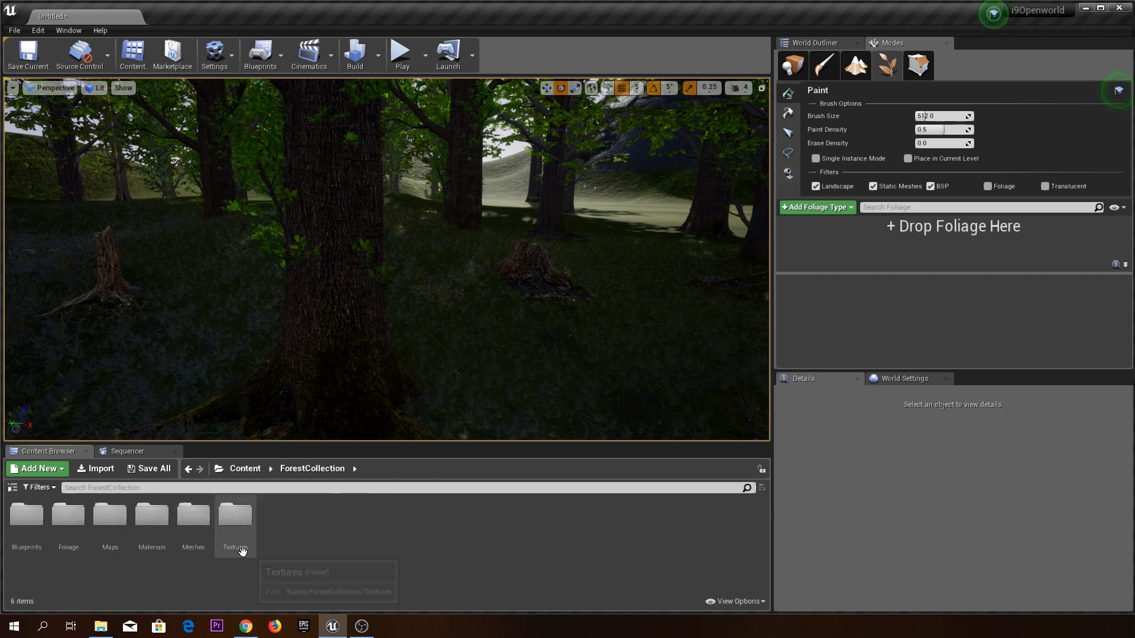
{"action": "double_click", "coordinate": [204, 520]}
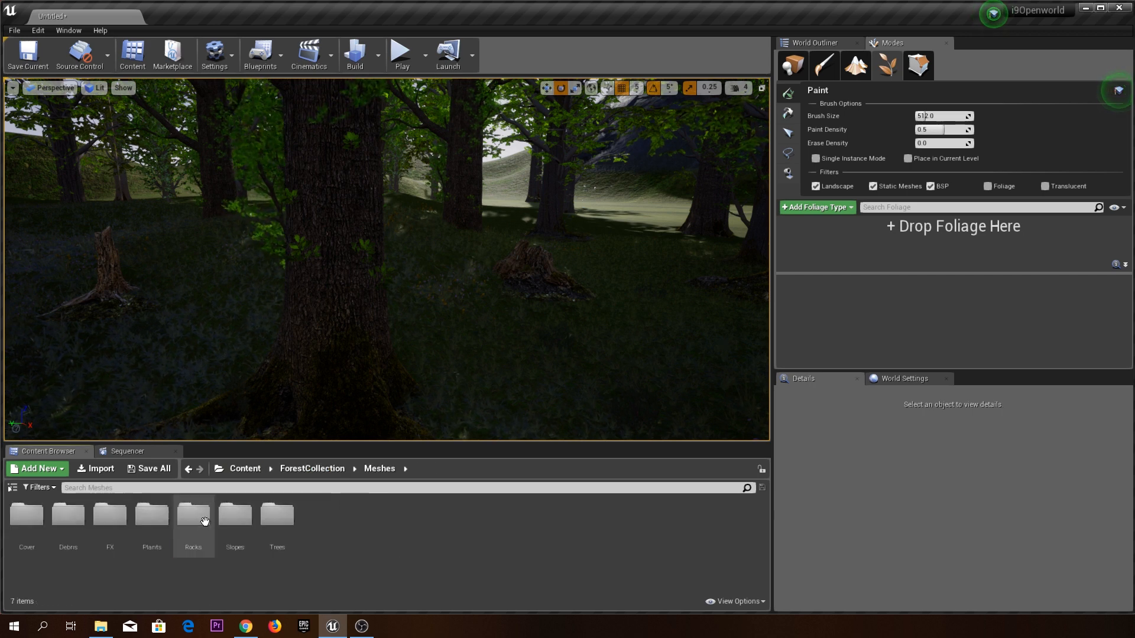
{"action": "double_click", "coordinate": [27, 515]}
{"action": "left_click_drag", "start_coordinate": [62, 526], "coordinate": [838, 287]}
{"action": "left_click", "coordinate": [35, 531]}
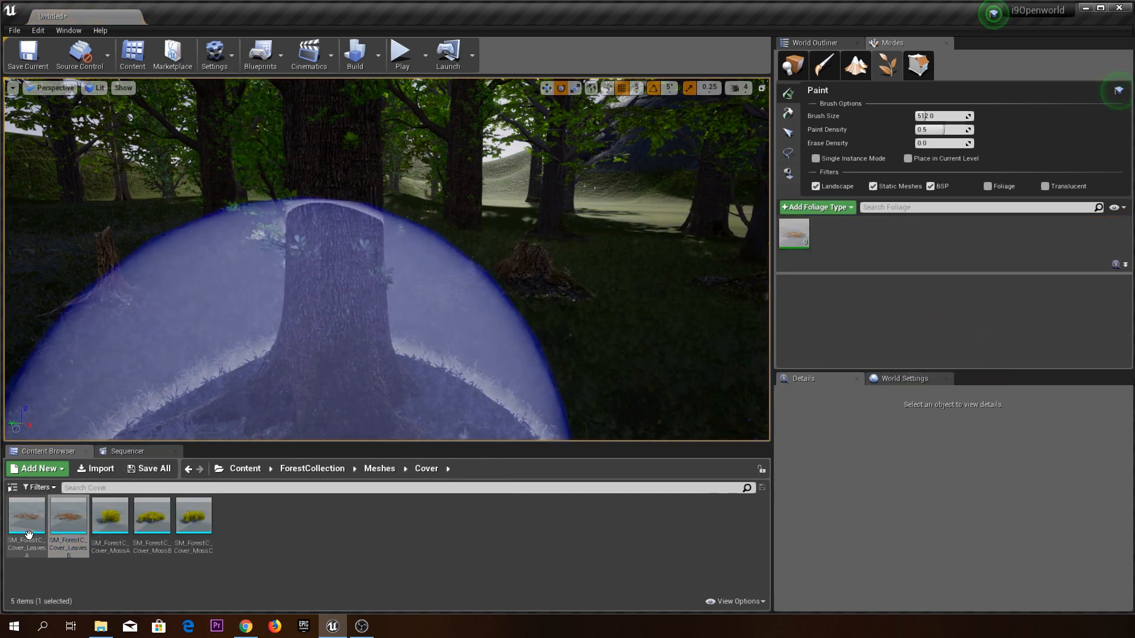
{"action": "left_click_drag", "start_coordinate": [35, 531], "coordinate": [840, 260]}
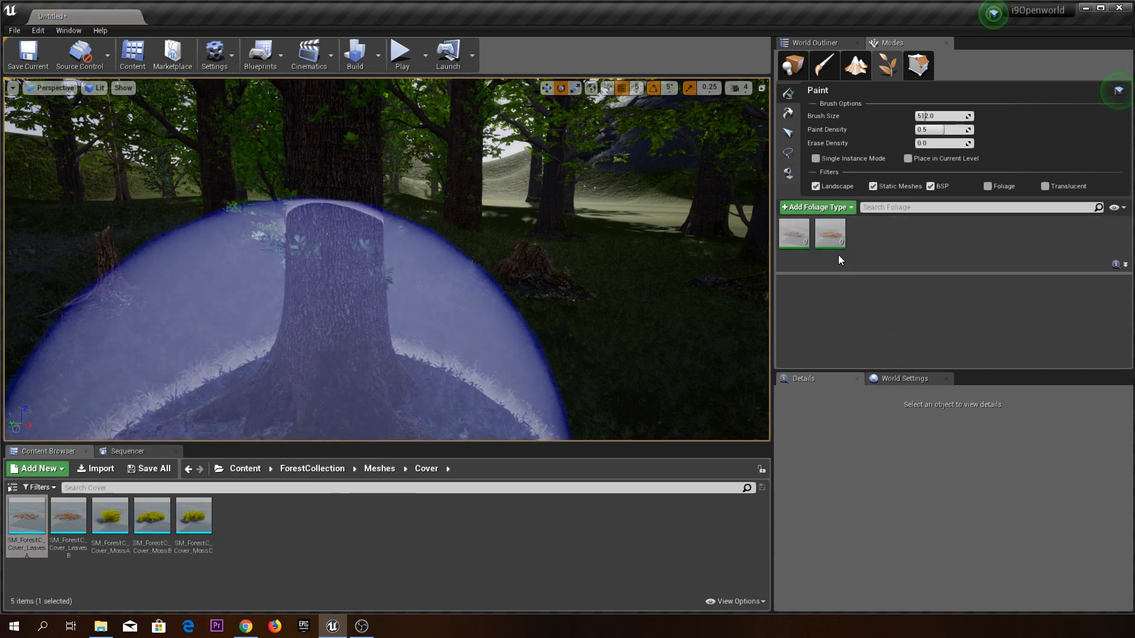
Paint both leaf covers on the ground around the near tree trunk with brush size 512 and paint density 0.5.
{"action": "mouse_move", "coordinate": [526, 269]}
{"action": "right_mouse_down"}
{"action": "mouse_move", "coordinate": [437, 279]}
{"action": "mouse_move", "coordinate": [449, 290]}
{"action": "right_mouse_up"}
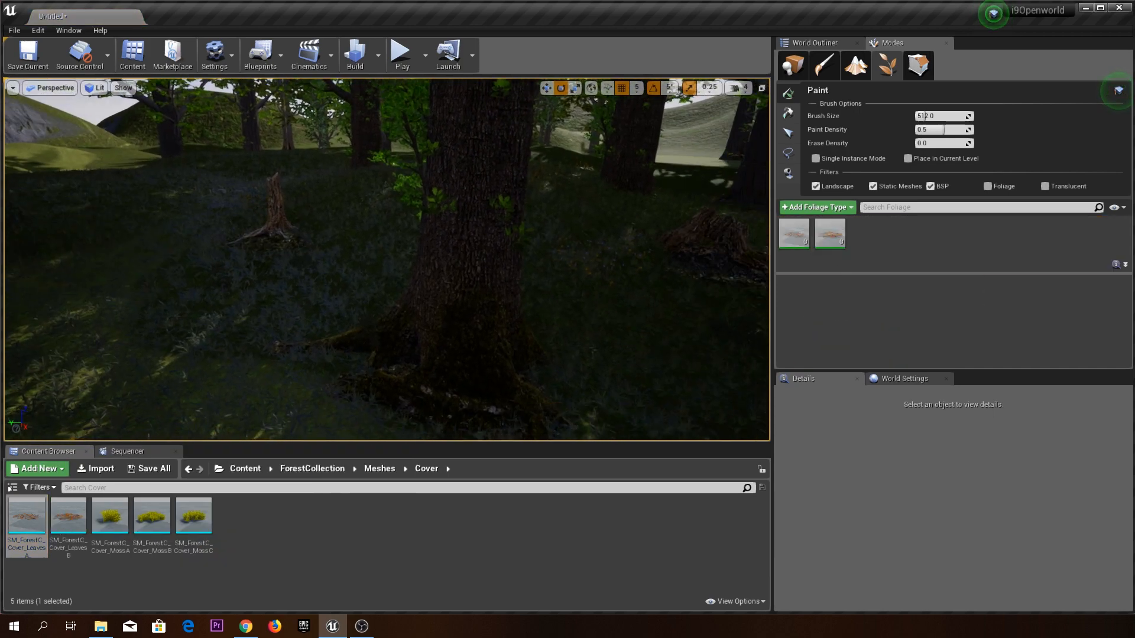
{"action": "mouse_move", "coordinate": [824, 235]}
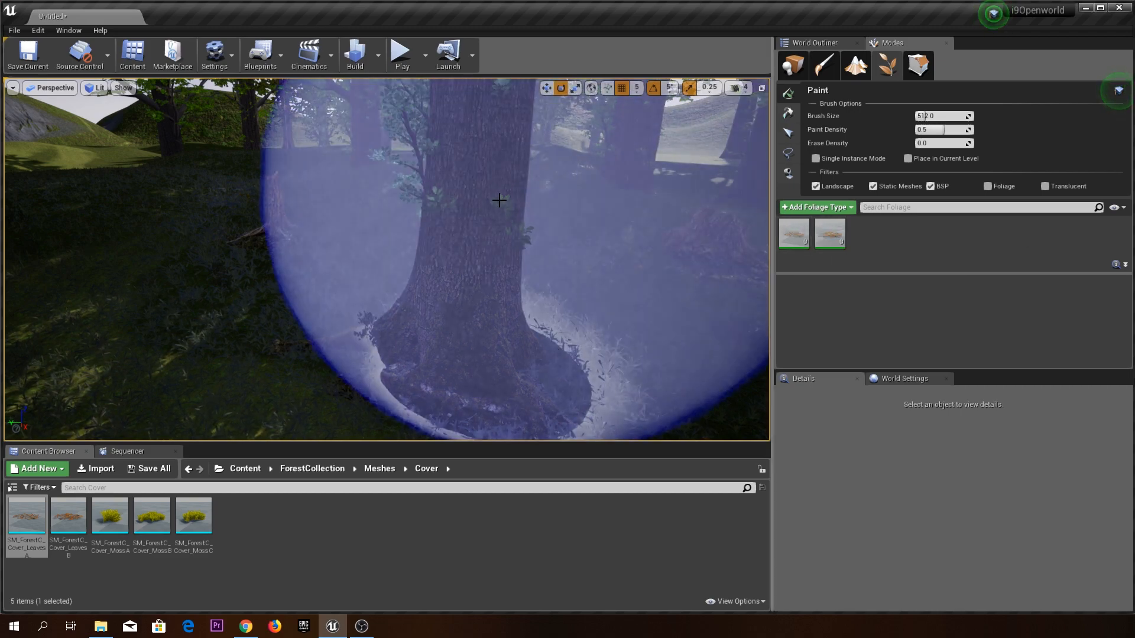
{"action": "mouse_move", "coordinate": [348, 269]}
{"action": "right_mouse_down"}
{"action": "mouse_move", "coordinate": [360, 331]}
{"action": "mouse_move", "coordinate": [355, 260]}
{"action": "mouse_move", "coordinate": [331, 268]}
{"action": "mouse_move", "coordinate": [342, 340]}
{"action": "mouse_move", "coordinate": [334, 276]}
{"action": "mouse_move", "coordinate": [364, 238]}
{"action": "right_mouse_up"}
{"action": "left_click", "coordinate": [340, 272]}
{"action": "mouse_move", "coordinate": [364, 239]}
{"action": "left_mouse_down"}
{"action": "mouse_move", "coordinate": [278, 200]}
{"action": "mouse_move", "coordinate": [384, 402]}
{"action": "mouse_move", "coordinate": [324, 270]}
{"action": "left_mouse_up"}
{"action": "mouse_move", "coordinate": [324, 270]}
{"action": "right_mouse_down"}
{"action": "mouse_move", "coordinate": [340, 257]}
{"action": "mouse_move", "coordinate": [343, 307]}
{"action": "mouse_move", "coordinate": [345, 263]}
{"action": "right_mouse_up"}
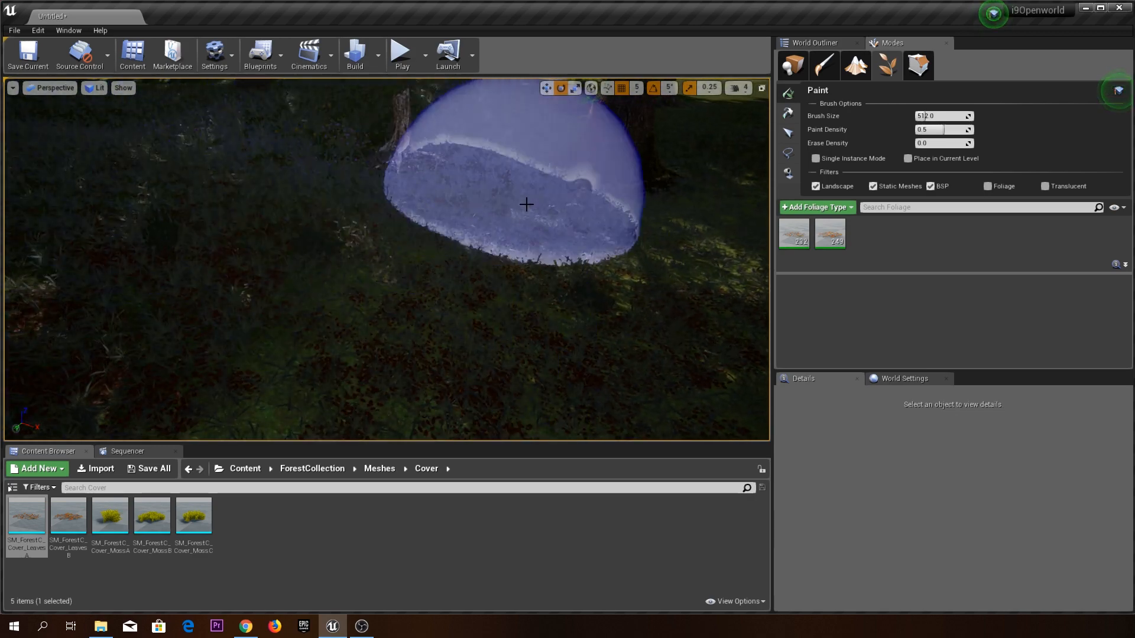
{"action": "mouse_move", "coordinate": [344, 263]}
{"action": "right_mouse_down"}
{"action": "mouse_move", "coordinate": [339, 247]}
{"action": "mouse_move", "coordinate": [342, 292]}
{"action": "mouse_move", "coordinate": [342, 242]}
{"action": "right_mouse_up"}
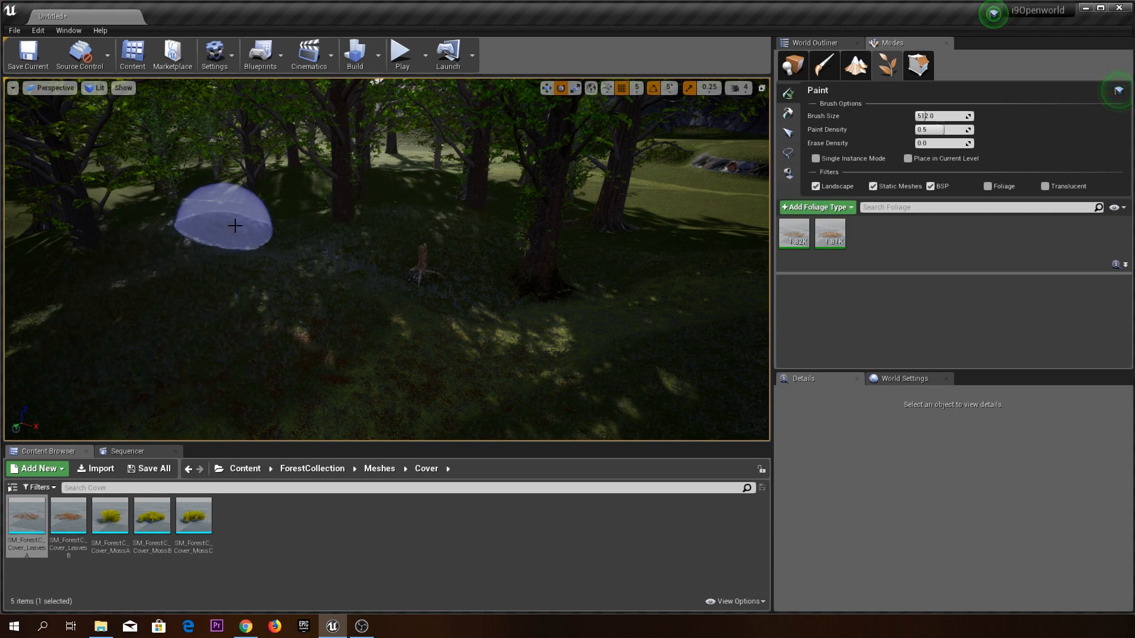
Extend the leaf cover under the trees behind the upright stump and across the open slope beside it.
{"action": "mouse_move", "coordinate": [231, 209]}
{"action": "left_mouse_down"}
{"action": "mouse_move", "coordinate": [69, 202]}
{"action": "mouse_move", "coordinate": [297, 170]}
{"action": "left_mouse_up"}
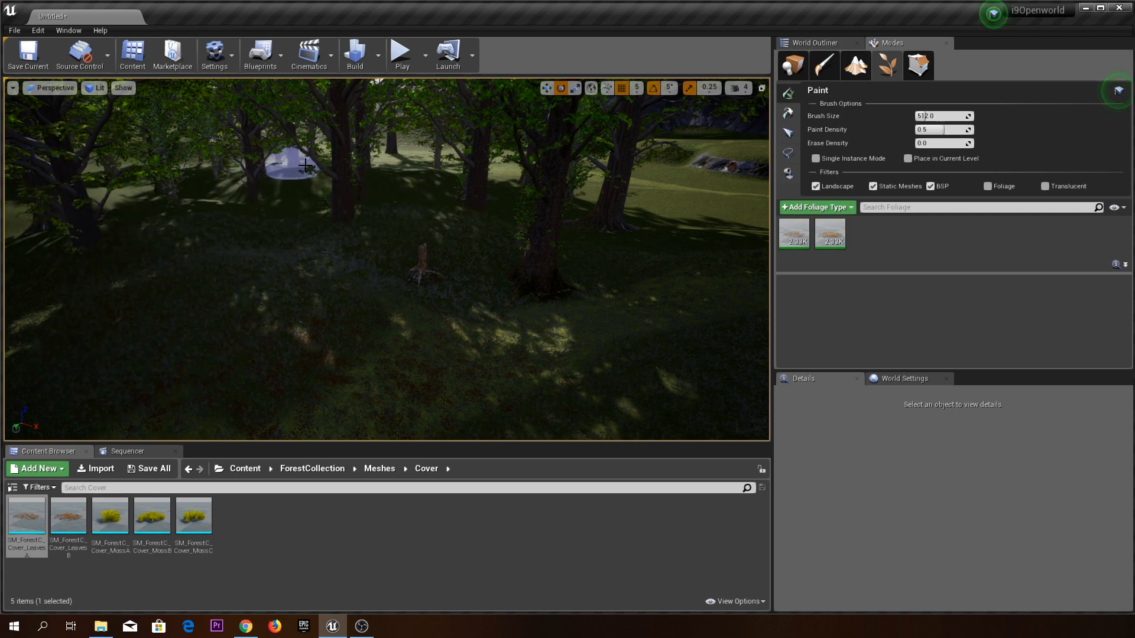
{"action": "left_click_drag", "start_coordinate": [335, 213], "coordinate": [607, 288]}
{"action": "right_click_drag", "start_coordinate": [607, 289], "coordinate": [697, 313]}
{"action": "mouse_move", "coordinate": [509, 316]}
{"action": "left_mouse_down"}
{"action": "mouse_move", "coordinate": [286, 258]}
{"action": "mouse_move", "coordinate": [309, 125]}
{"action": "mouse_move", "coordinate": [219, 284]}
{"action": "mouse_move", "coordinate": [331, 125]}
{"action": "mouse_move", "coordinate": [310, 158]}
{"action": "left_mouse_up"}
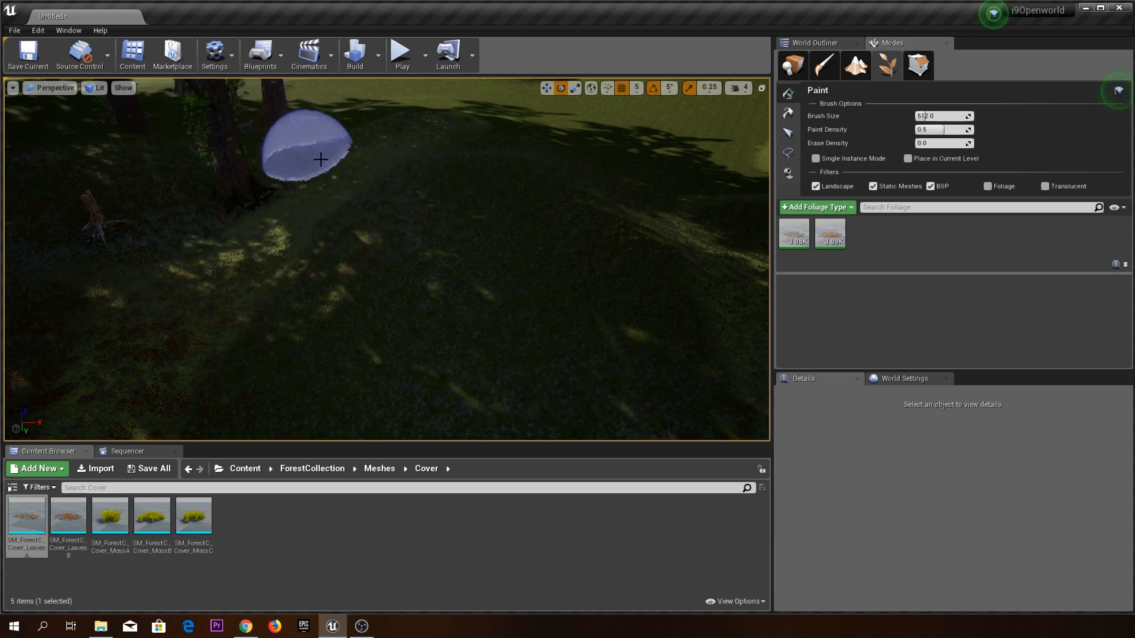
Paint leaves on the ground around the low rotten stump and toward the trees behind it.
{"action": "key", "text": "w"}
{"action": "mouse_move", "coordinate": [401, 159]}
{"action": "right_mouse_down"}
{"action": "mouse_move", "coordinate": [319, 231]}
{"action": "mouse_move", "coordinate": [266, 257]}
{"action": "mouse_move", "coordinate": [316, 193]}
{"action": "mouse_move", "coordinate": [216, 202]}
{"action": "right_mouse_up"}
{"action": "key", "text": "w"}
{"action": "key", "text": "s"}
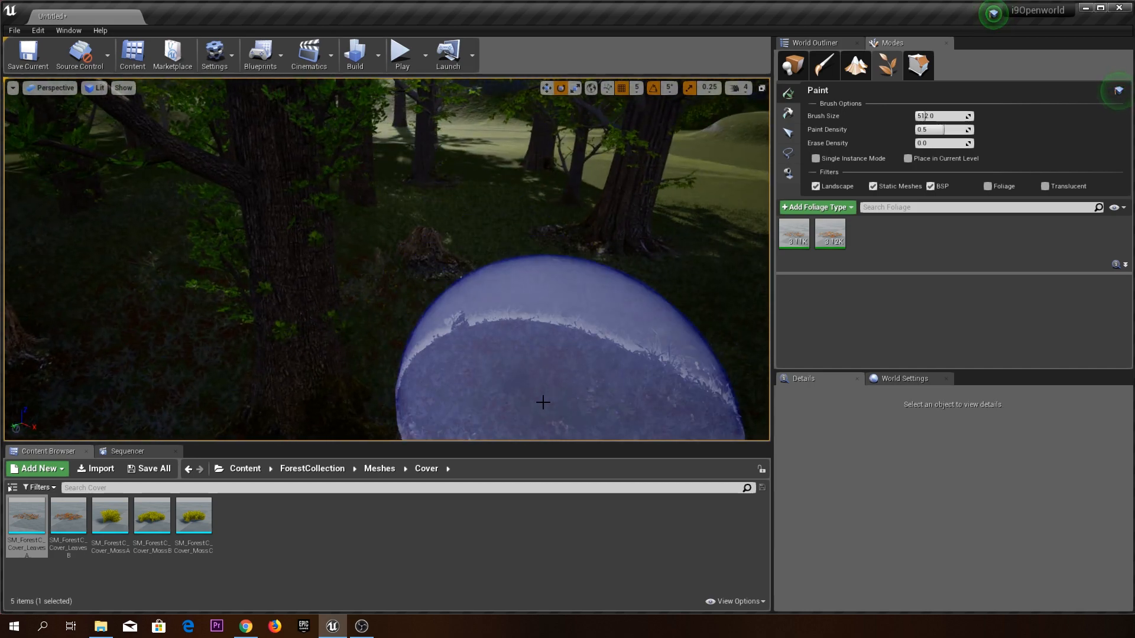
{"action": "left_click_drag", "start_coordinate": [502, 257], "coordinate": [500, 160]}
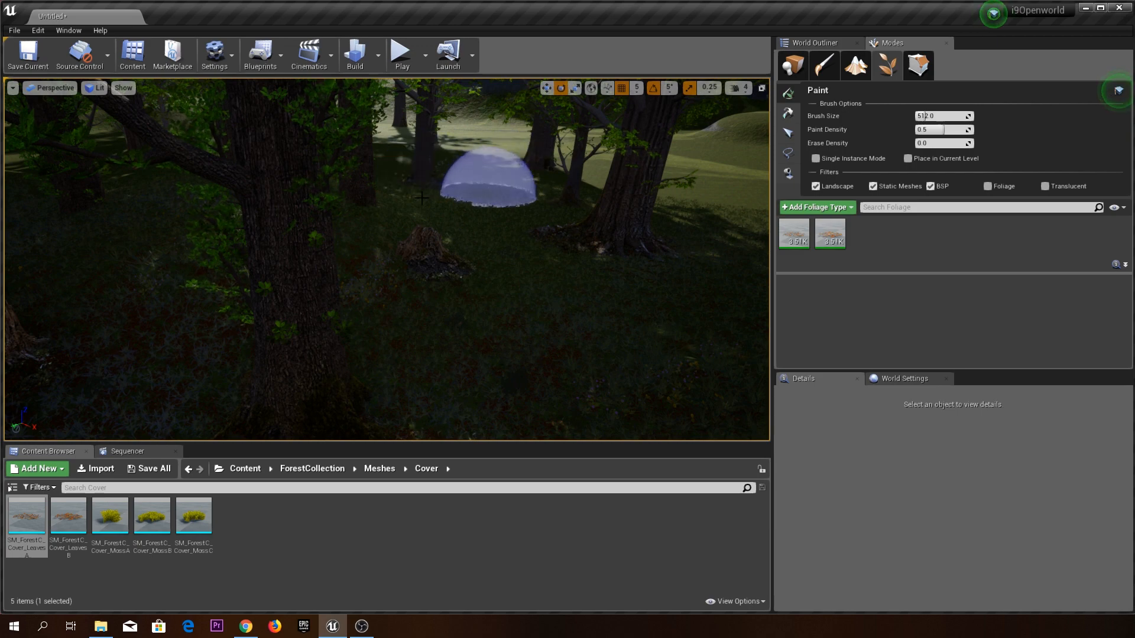
Paint leaves over the mound beyond the upright stump and beneath the more distant trees.
{"action": "right_click_drag", "start_coordinate": [472, 229], "coordinate": [498, 310]}
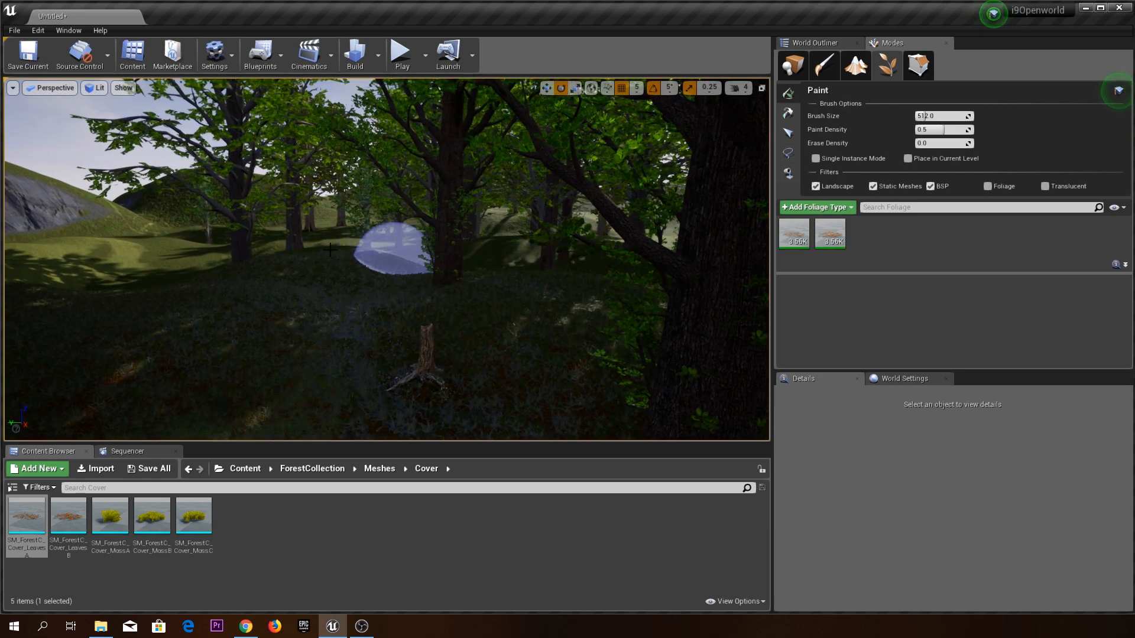
{"action": "left_click_drag", "start_coordinate": [366, 243], "coordinate": [387, 244]}
{"action": "mouse_move", "coordinate": [387, 244]}
{"action": "right_mouse_down"}
{"action": "mouse_move", "coordinate": [408, 251]}
{"action": "mouse_move", "coordinate": [343, 228]}
{"action": "mouse_move", "coordinate": [367, 307]}
{"action": "mouse_move", "coordinate": [336, 236]}
{"action": "mouse_move", "coordinate": [378, 260]}
{"action": "mouse_move", "coordinate": [410, 380]}
{"action": "right_mouse_up"}
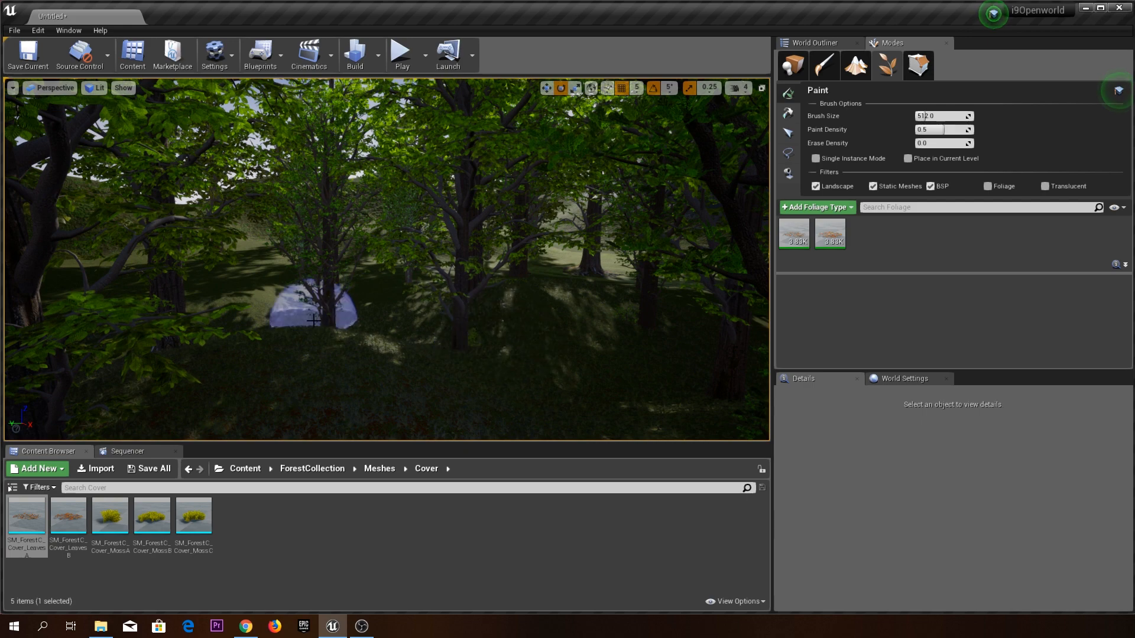
{"action": "left_click_drag", "start_coordinate": [608, 325], "coordinate": [491, 377]}
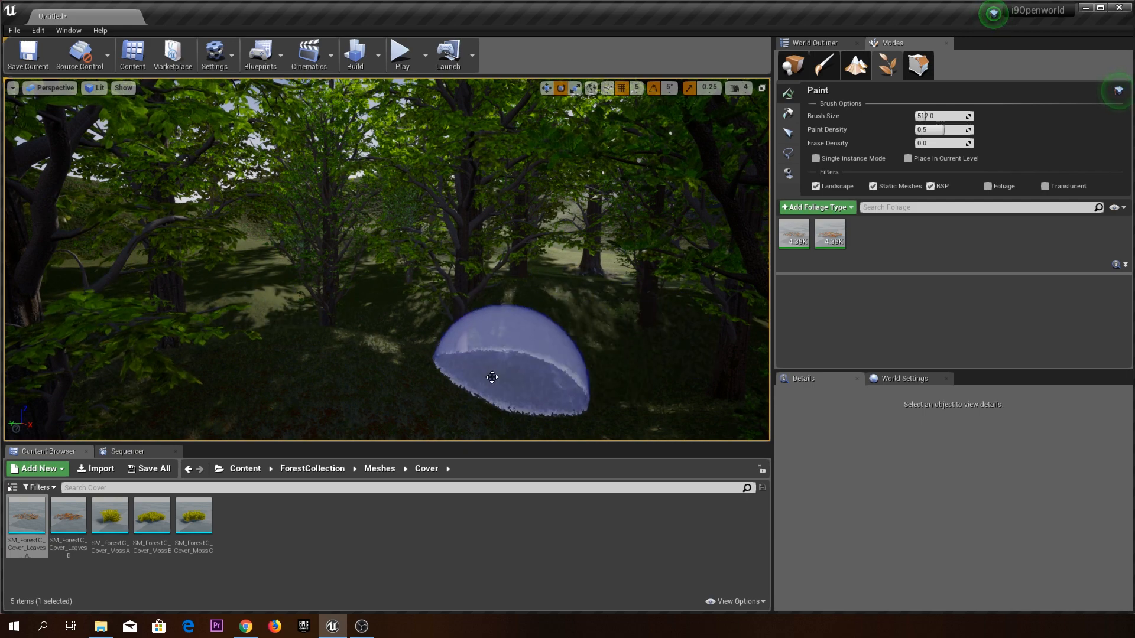
{"action": "right_click_drag", "start_coordinate": [491, 377], "coordinate": [553, 393]}
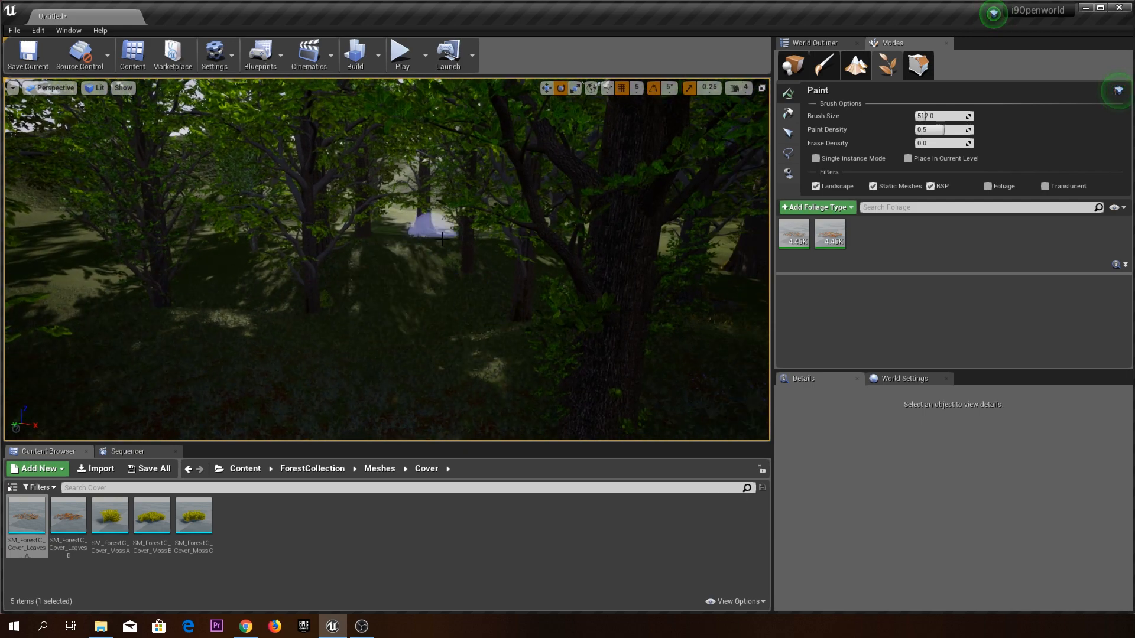
Fill the remaining bare ground between the trunks and around the low rotten stump with painted leaves.
{"action": "right_click_drag", "start_coordinate": [541, 272], "coordinate": [653, 280]}
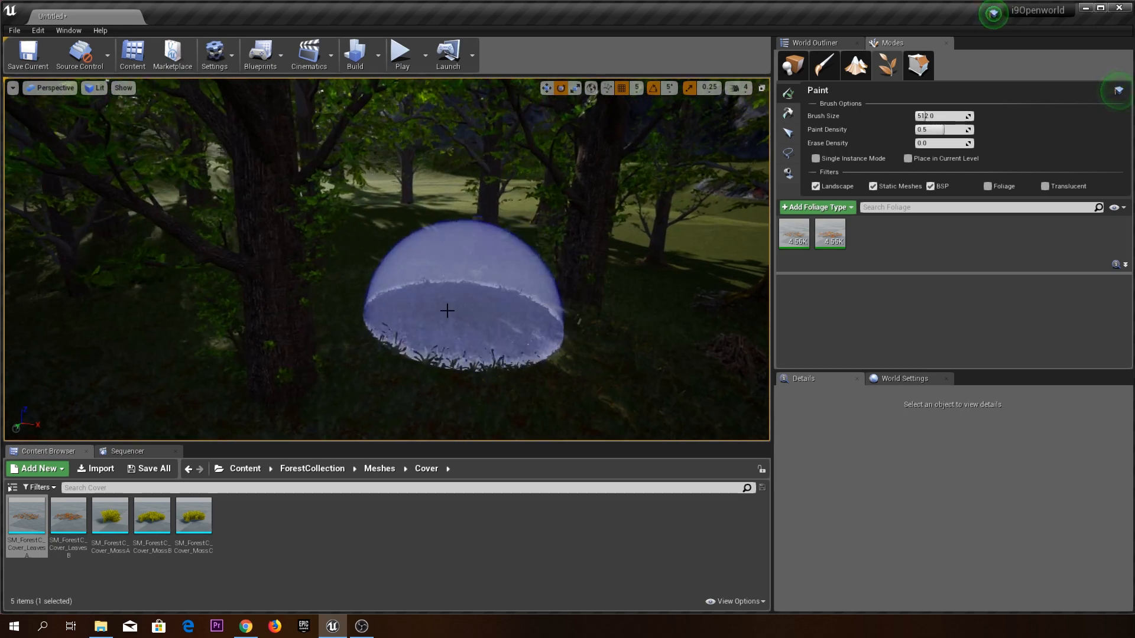
{"action": "left_click_drag", "start_coordinate": [627, 310], "coordinate": [721, 322]}
{"action": "right_click_drag", "start_coordinate": [694, 322], "coordinate": [756, 326]}
{"action": "mouse_move", "coordinate": [646, 358]}
{"action": "right_mouse_down"}
{"action": "mouse_move", "coordinate": [650, 390]}
{"action": "mouse_move", "coordinate": [446, 299]}
{"action": "right_mouse_up"}
{"action": "right_click_drag", "start_coordinate": [374, 220], "coordinate": [228, 256]}
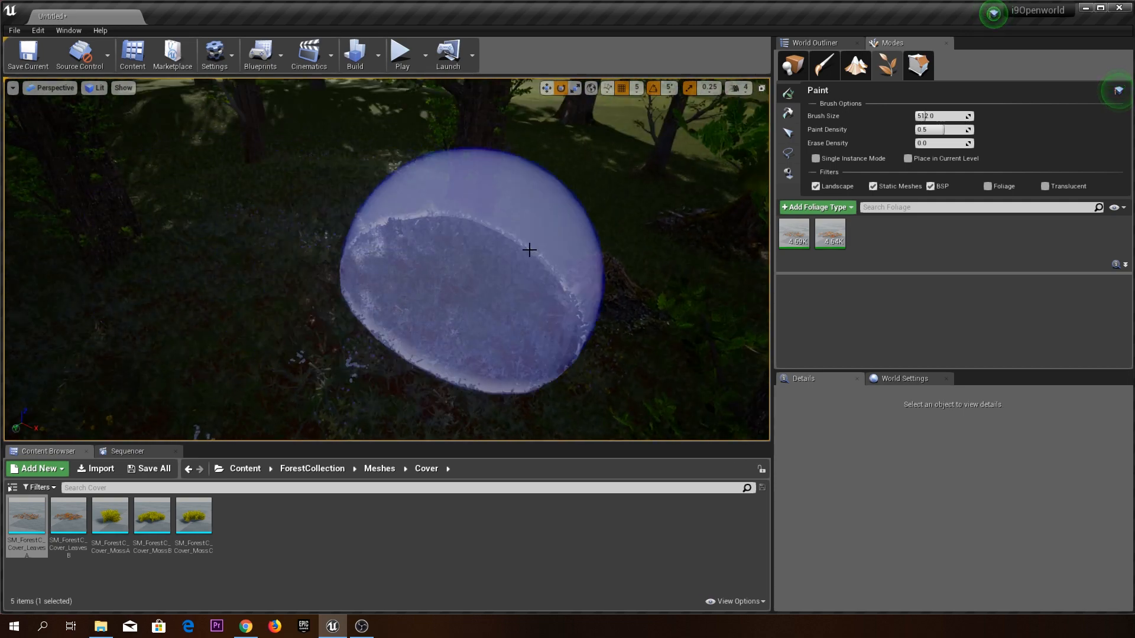
{"action": "right_click_drag", "start_coordinate": [596, 211], "coordinate": [608, 284]}
{"action": "mouse_move", "coordinate": [479, 269]}
{"action": "right_mouse_down"}
{"action": "mouse_move", "coordinate": [481, 283]}
{"action": "mouse_move", "coordinate": [544, 313]}
{"action": "right_mouse_up"}
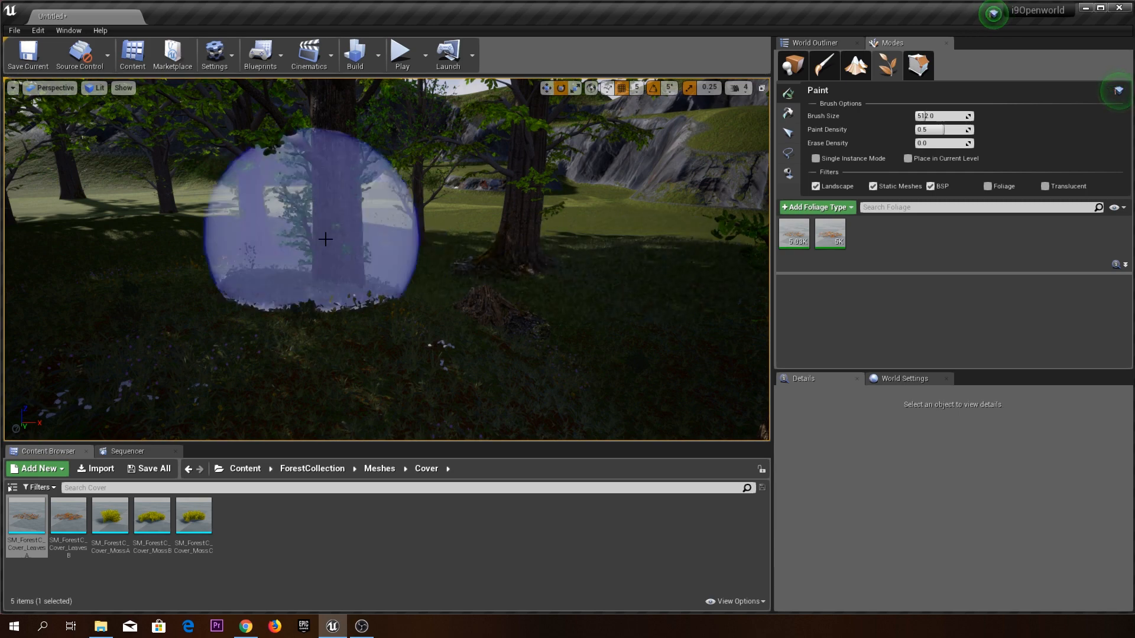
{"action": "mouse_move", "coordinate": [72, 231]}
{"action": "right_mouse_down"}
{"action": "mouse_move", "coordinate": [77, 306]}
{"action": "mouse_move", "coordinate": [95, 304]}
{"action": "mouse_move", "coordinate": [113, 219]}
{"action": "mouse_move", "coordinate": [178, 213]}
{"action": "mouse_move", "coordinate": [213, 301]}
{"action": "right_mouse_up"}
{"action": "key", "text": "w"}
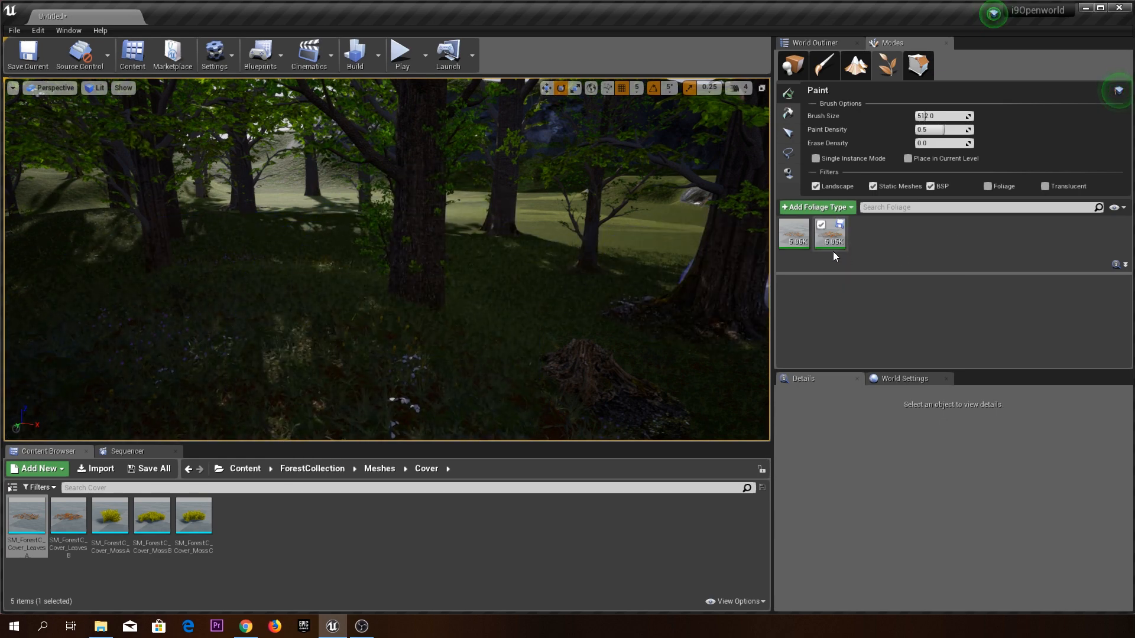
Check the leaf cover around the grove and paint more leaves on the shaded ground at the edge of the trees.
{"action": "mouse_move", "coordinate": [397, 291]}
{"action": "right_mouse_down"}
{"action": "mouse_move", "coordinate": [385, 289]}
{"action": "mouse_move", "coordinate": [461, 324]}
{"action": "right_mouse_up"}
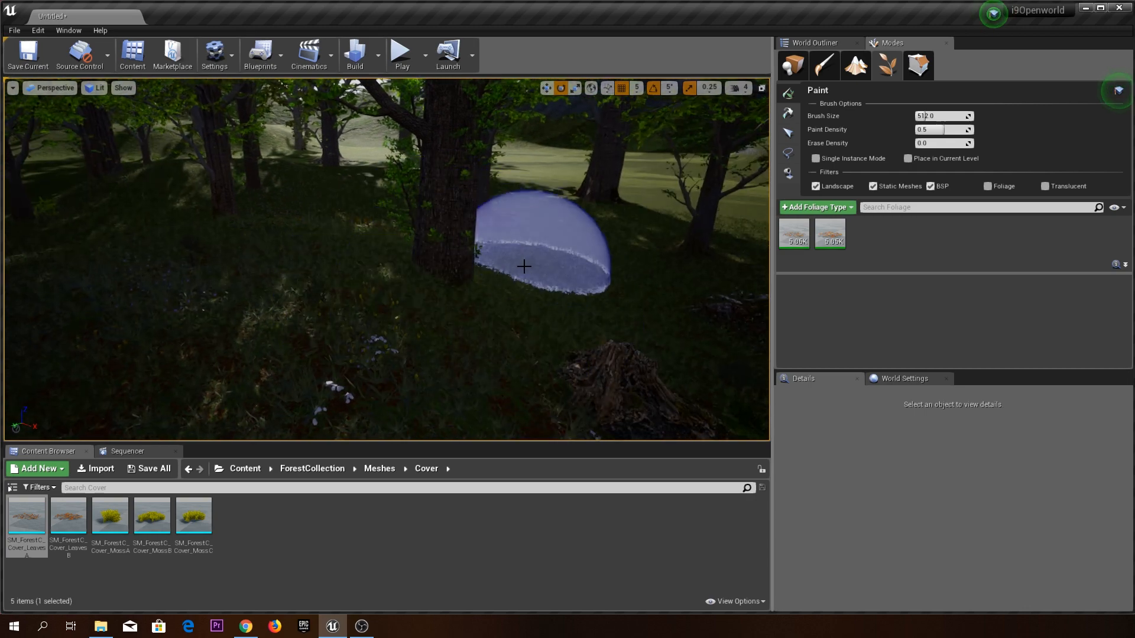
{"action": "right_click_drag", "start_coordinate": [523, 266], "coordinate": [491, 263]}
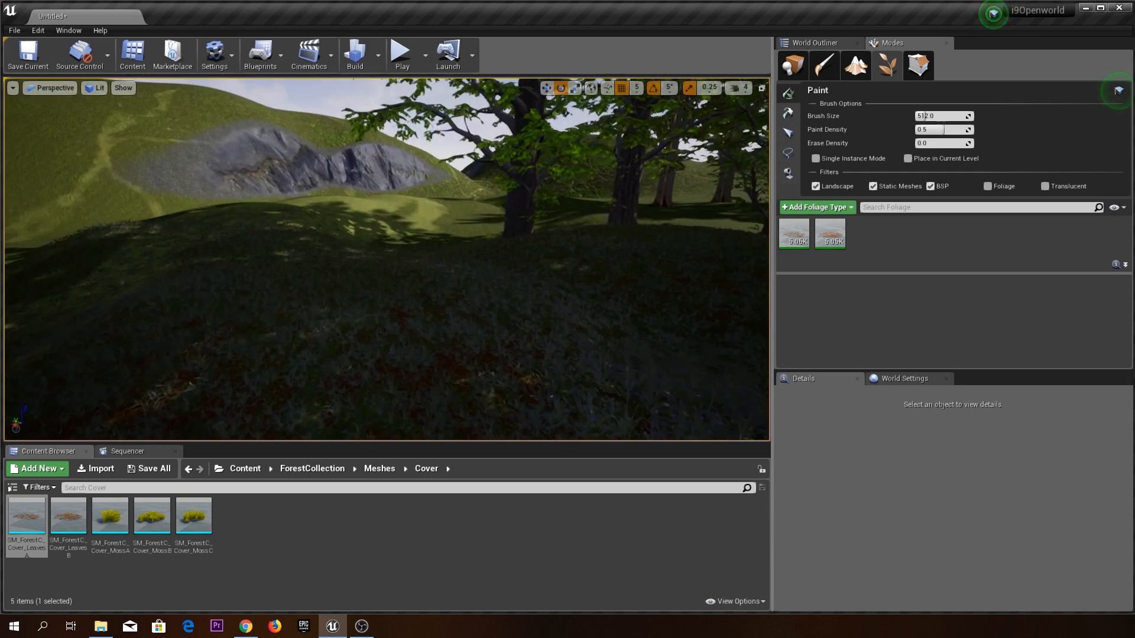
{"action": "mouse_move", "coordinate": [438, 263]}
{"action": "right_mouse_down"}
{"action": "mouse_move", "coordinate": [407, 263]}
{"action": "mouse_move", "coordinate": [437, 263]}
{"action": "right_mouse_up"}
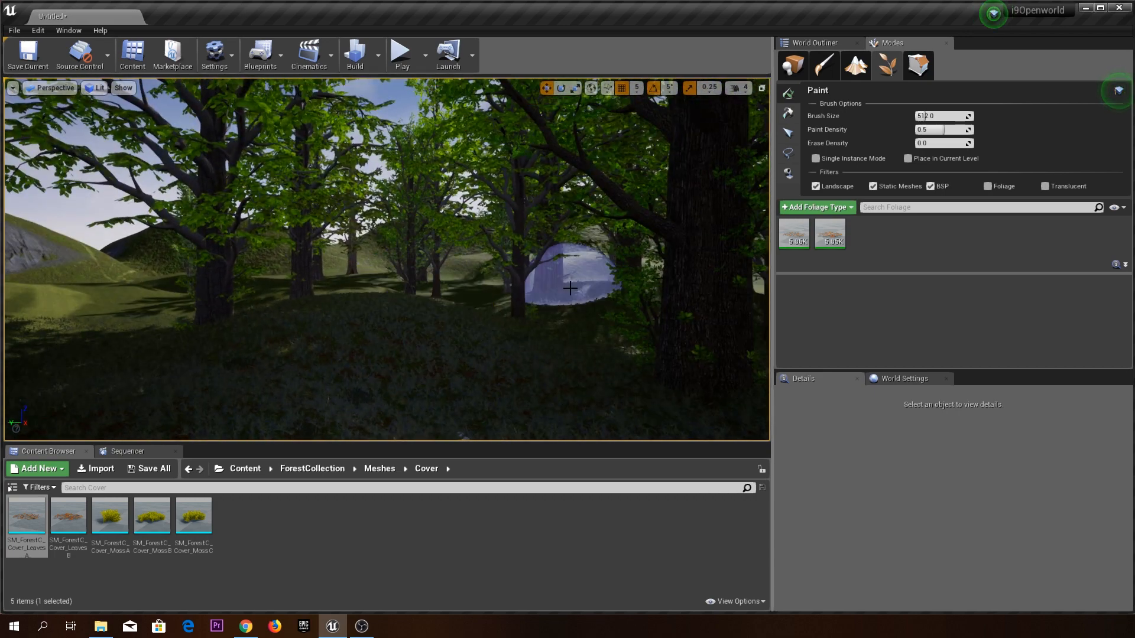
{"action": "mouse_move", "coordinate": [533, 338]}
{"action": "right_mouse_down"}
{"action": "mouse_move", "coordinate": [520, 337]}
{"action": "mouse_move", "coordinate": [608, 355]}
{"action": "right_mouse_up"}
{"action": "left_click_drag", "start_coordinate": [646, 242], "coordinate": [648, 462]}
{"action": "right_click_drag", "start_coordinate": [267, 288], "coordinate": [224, 287]}
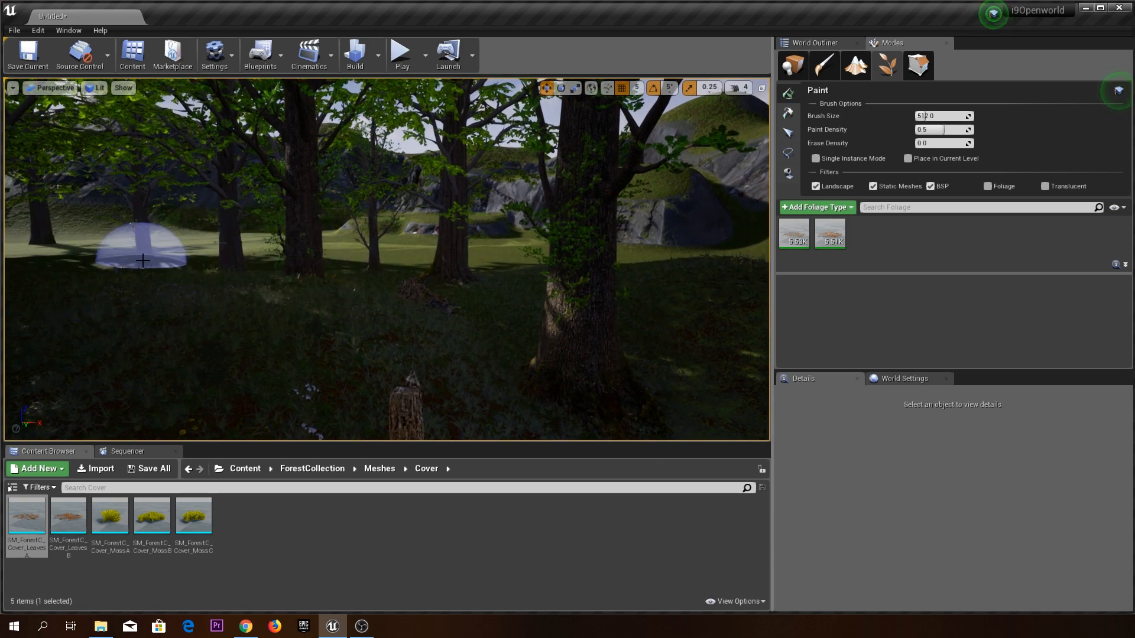
Deactivate both leaf foliage types in the palette so they are excluded from painting.
{"action": "mouse_move", "coordinate": [403, 302]}
{"action": "right_mouse_down"}
{"action": "mouse_move", "coordinate": [366, 302]}
{"action": "mouse_move", "coordinate": [366, 355]}
{"action": "mouse_move", "coordinate": [366, 277]}
{"action": "mouse_move", "coordinate": [353, 275]}
{"action": "mouse_move", "coordinate": [347, 248]}
{"action": "mouse_move", "coordinate": [346, 275]}
{"action": "mouse_move", "coordinate": [347, 258]}
{"action": "right_mouse_up"}
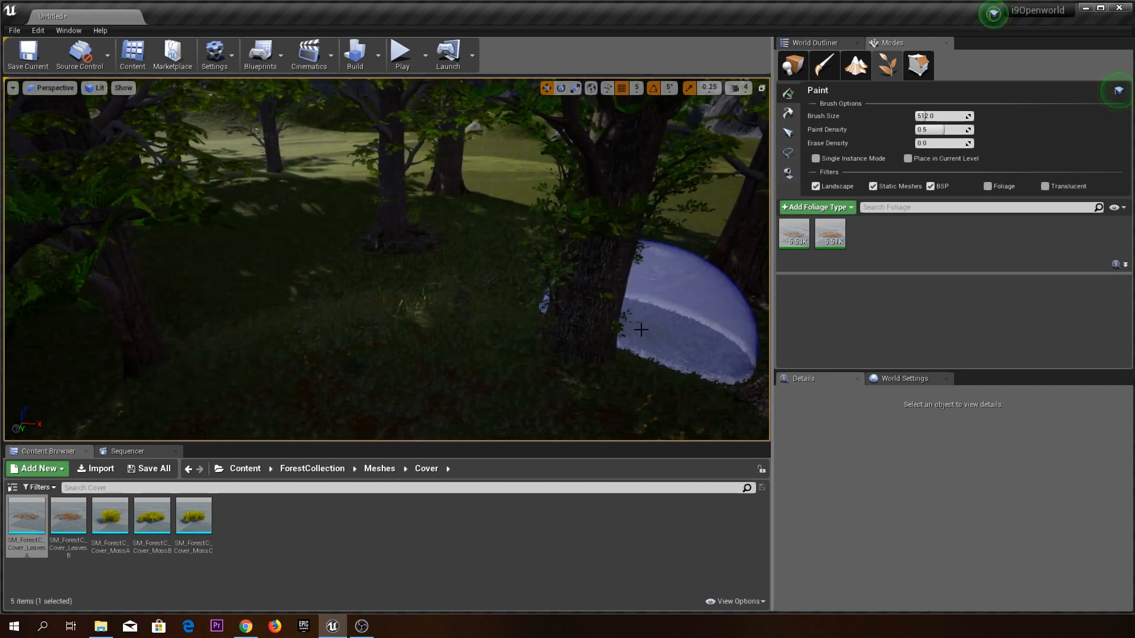
{"action": "left_click", "coordinate": [787, 224]}
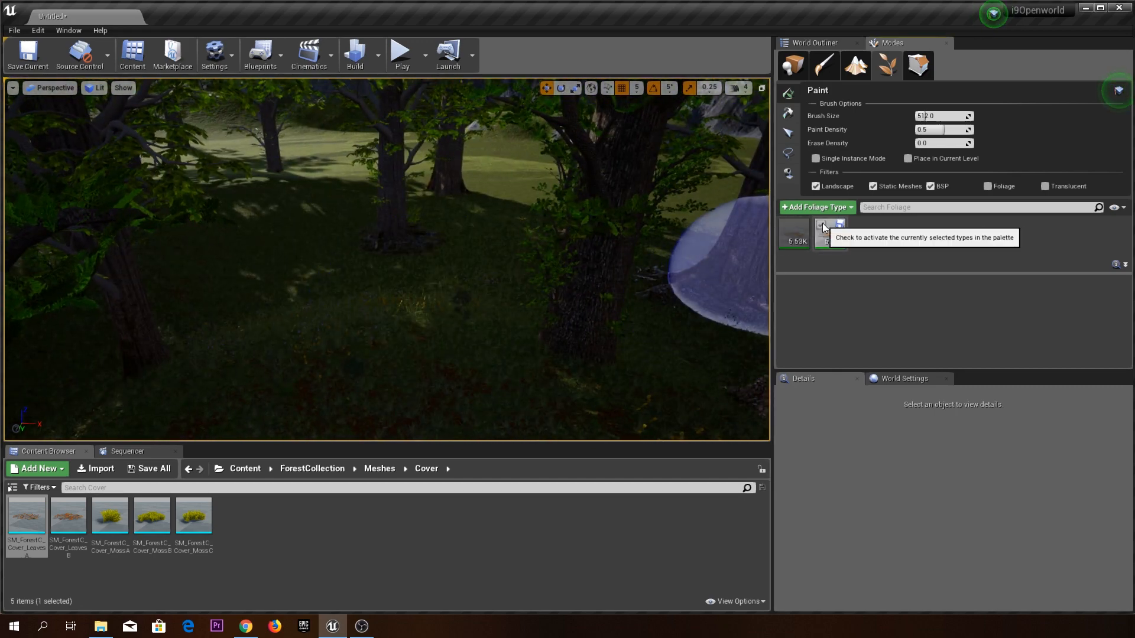
{"action": "left_click", "coordinate": [821, 225]}
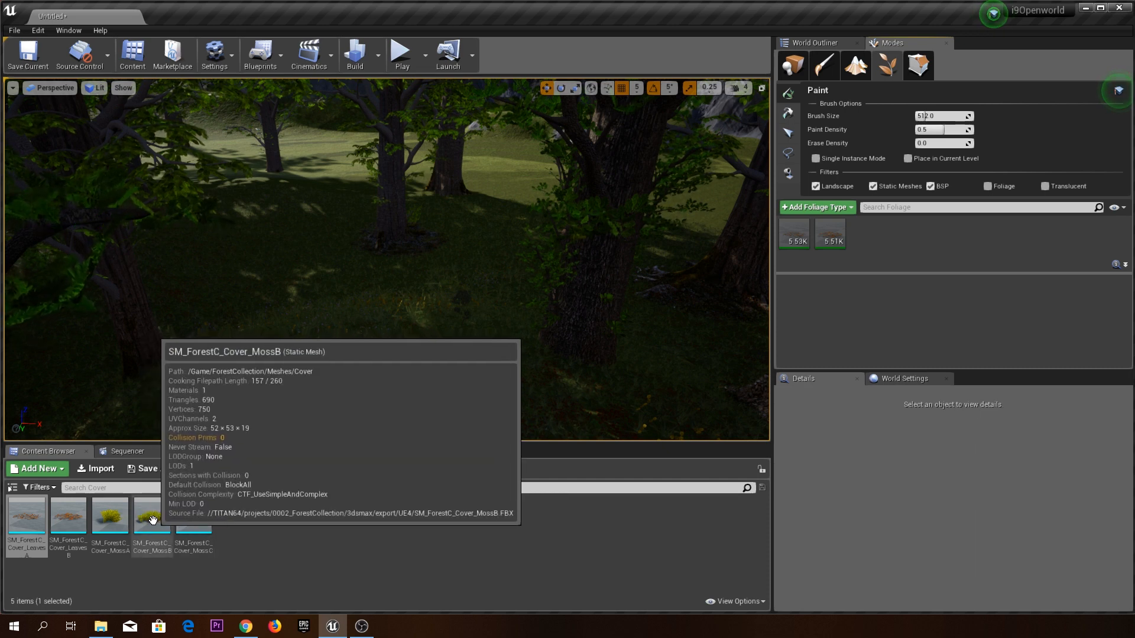
Add the Cover_MossA, Cover_MossC and Cover_MossB meshes from the Cover folder as foliage types.
{"action": "left_click_drag", "start_coordinate": [153, 521], "coordinate": [352, 382]}
{"action": "mouse_move", "coordinate": [123, 514]}
{"action": "left_mouse_down"}
{"action": "mouse_move", "coordinate": [324, 507]}
{"action": "mouse_move", "coordinate": [889, 252]}
{"action": "left_mouse_up"}
{"action": "left_click_drag", "start_coordinate": [193, 515], "coordinate": [932, 247]}
{"action": "left_click_drag", "start_coordinate": [151, 515], "coordinate": [962, 259]}
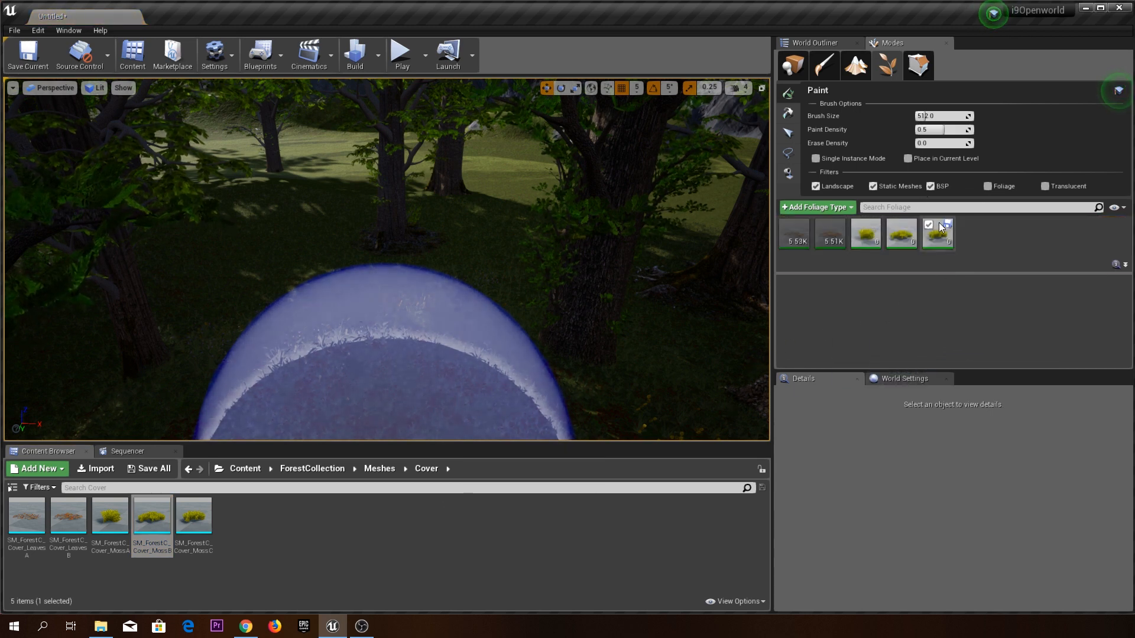
Set the painting density of the MossB, MossC and MossA foliage types to 10 each.
{"action": "mouse_move", "coordinate": [799, 238]}
{"action": "right_click_drag", "start_coordinate": [311, 247], "coordinate": [291, 265]}
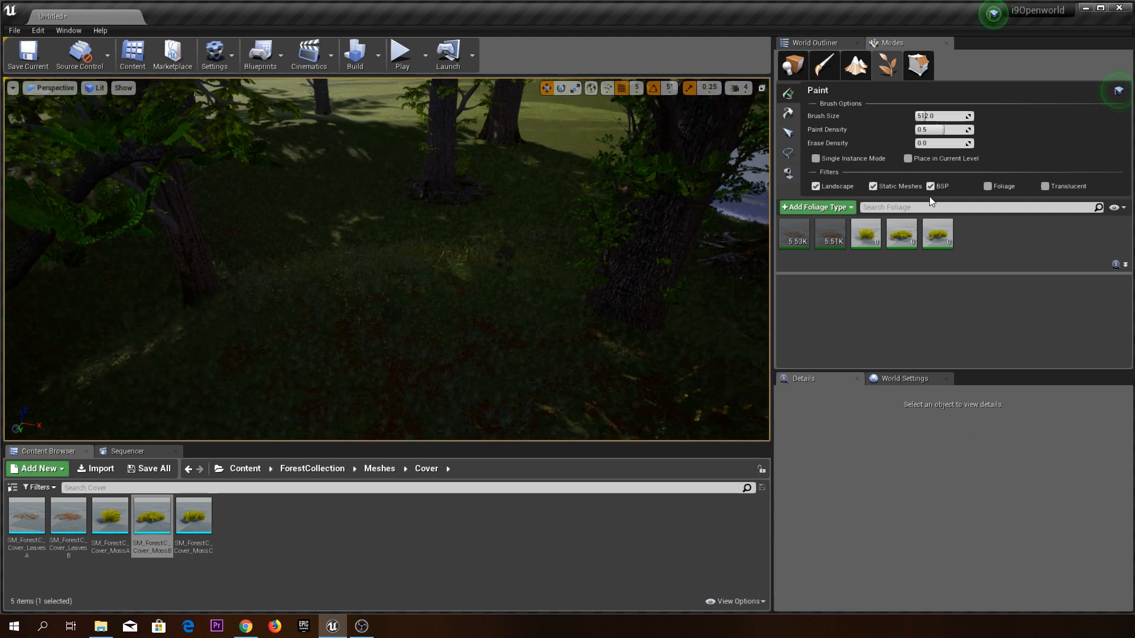
{"action": "left_click", "coordinate": [896, 241]}
{"action": "scroll", "coordinate": [929, 334], "scroll_direction": "down", "scroll_amount": 3}
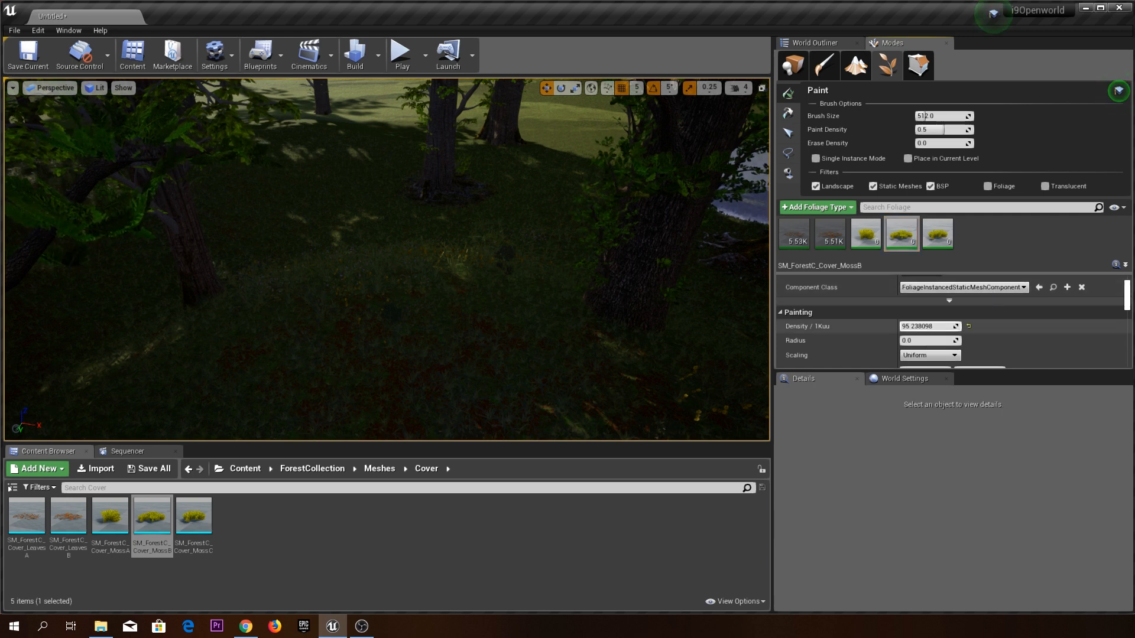
{"action": "left_click", "coordinate": [924, 326]}
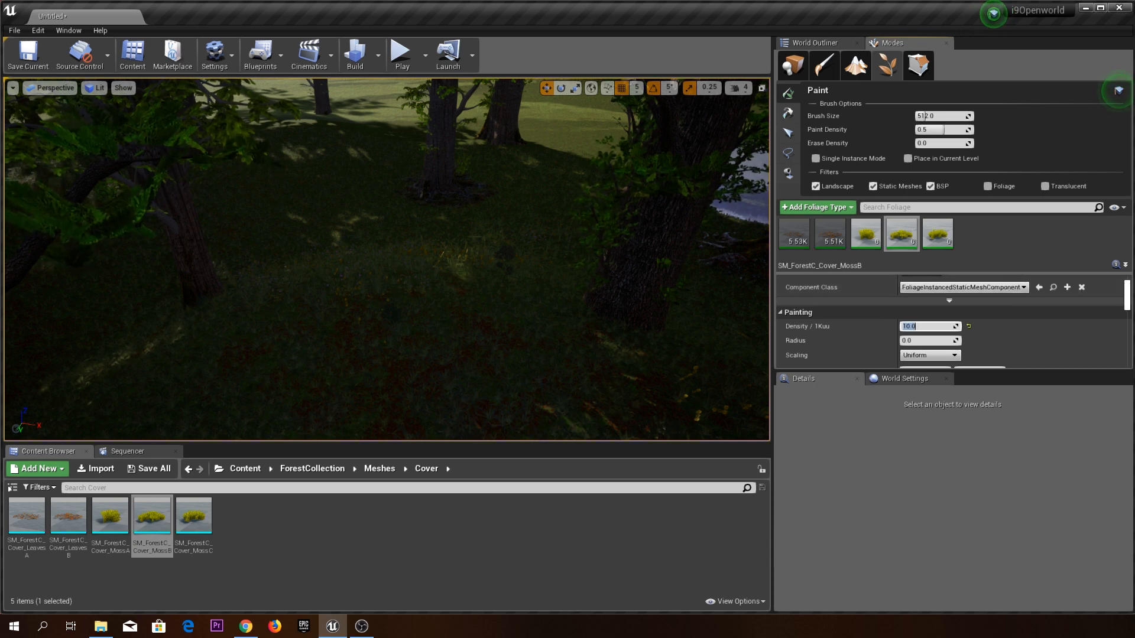
{"action": "left_click", "coordinate": [928, 242]}
{"action": "left_click", "coordinate": [937, 326]}
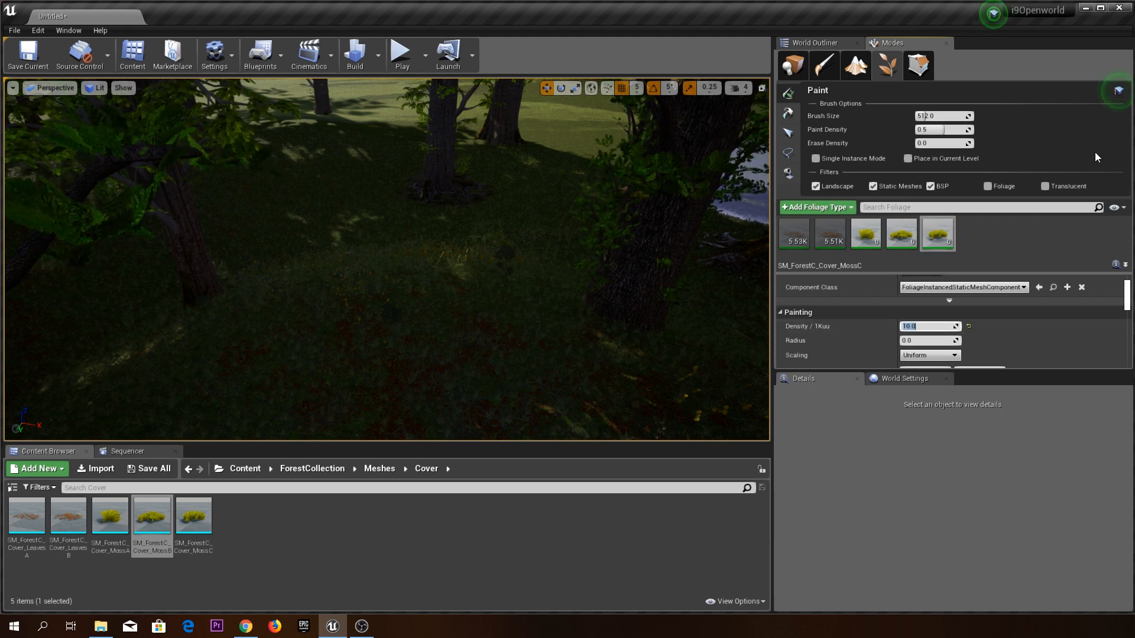
{"action": "left_click", "coordinate": [864, 234]}
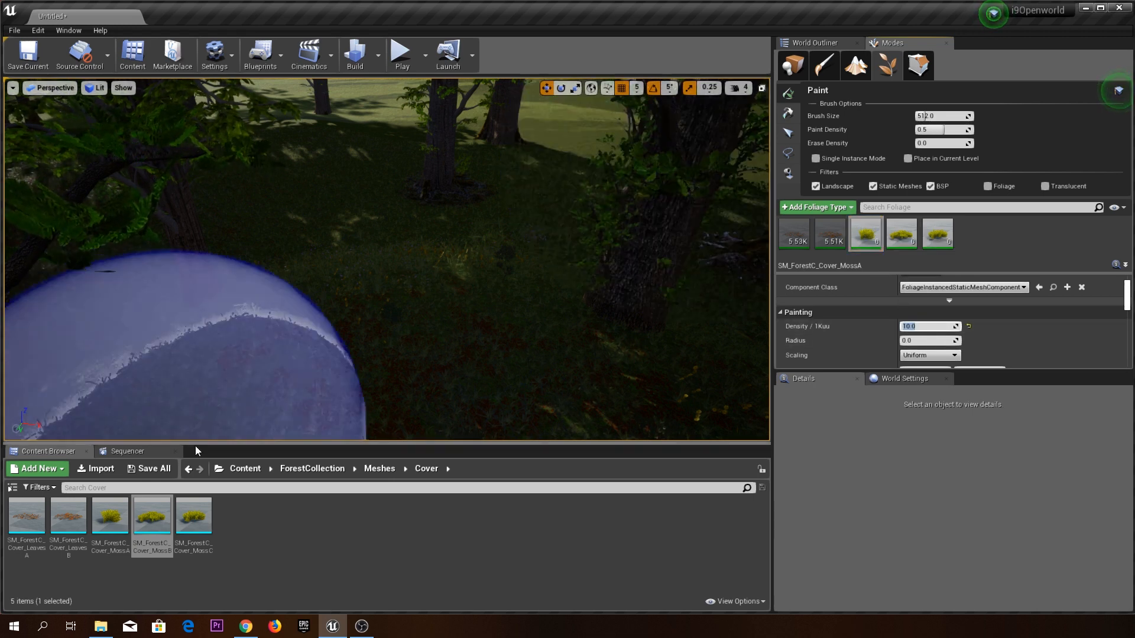
Paint the three moss types over the leaf-covered forest floor between the trees.
{"action": "right_click_drag", "start_coordinate": [382, 301], "coordinate": [382, 331]}
{"action": "left_click", "coordinate": [362, 256]}
{"action": "mouse_move", "coordinate": [362, 256]}
{"action": "right_mouse_down"}
{"action": "mouse_move", "coordinate": [367, 222]}
{"action": "mouse_move", "coordinate": [393, 260]}
{"action": "mouse_move", "coordinate": [423, 266]}
{"action": "mouse_move", "coordinate": [485, 239]}
{"action": "mouse_move", "coordinate": [362, 249]}
{"action": "mouse_move", "coordinate": [378, 290]}
{"action": "mouse_move", "coordinate": [402, 274]}
{"action": "mouse_move", "coordinate": [361, 255]}
{"action": "right_mouse_up"}
{"action": "mouse_move", "coordinate": [360, 256]}
{"action": "left_mouse_down"}
{"action": "mouse_move", "coordinate": [469, 246]}
{"action": "mouse_move", "coordinate": [646, 182]}
{"action": "mouse_move", "coordinate": [329, 211]}
{"action": "mouse_move", "coordinate": [463, 111]}
{"action": "mouse_move", "coordinate": [318, 274]}
{"action": "left_mouse_up"}
{"action": "mouse_move", "coordinate": [318, 274]}
{"action": "right_mouse_down"}
{"action": "mouse_move", "coordinate": [310, 307]}
{"action": "mouse_move", "coordinate": [236, 313]}
{"action": "mouse_move", "coordinate": [363, 352]}
{"action": "right_mouse_up"}
{"action": "mouse_move", "coordinate": [363, 352]}
{"action": "left_mouse_down"}
{"action": "mouse_move", "coordinate": [198, 271]}
{"action": "mouse_move", "coordinate": [314, 155]}
{"action": "left_mouse_up"}
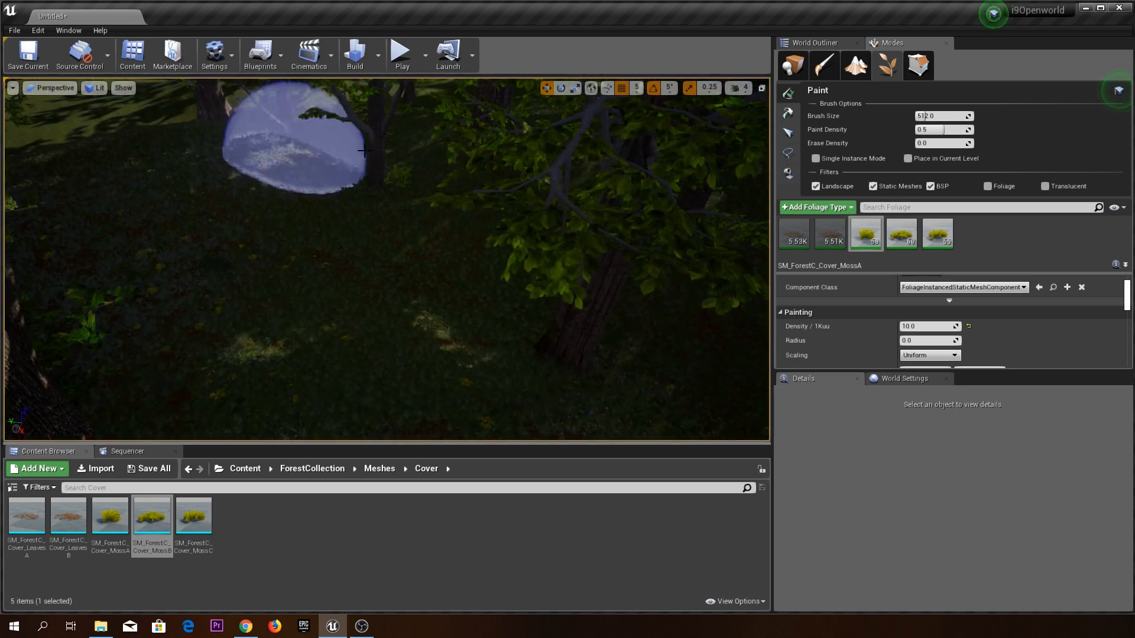
{"action": "right_click_drag", "start_coordinate": [200, 183], "coordinate": [512, 217]}
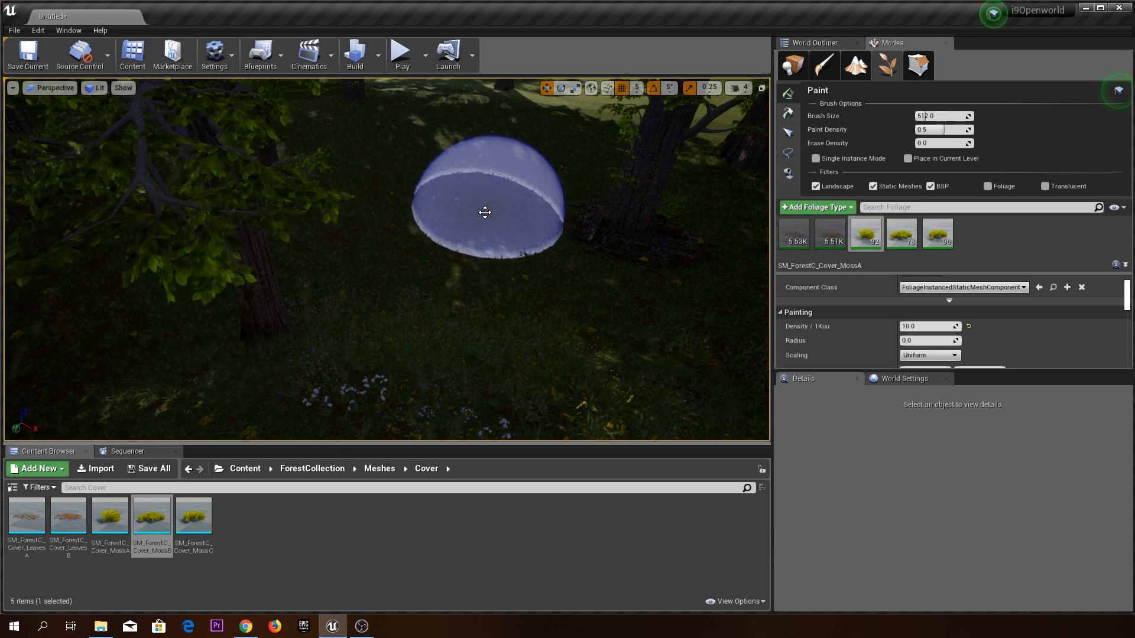
Extend the moss painting with the three moss types deeper into the forest, around the tree trunks and flower patches.
{"action": "mouse_move", "coordinate": [476, 195]}
{"action": "right_mouse_down"}
{"action": "mouse_move", "coordinate": [469, 142]}
{"action": "mouse_move", "coordinate": [508, 142]}
{"action": "mouse_move", "coordinate": [485, 162]}
{"action": "mouse_move", "coordinate": [476, 154]}
{"action": "right_mouse_up"}
{"action": "mouse_move", "coordinate": [332, 231]}
{"action": "left_mouse_down"}
{"action": "mouse_move", "coordinate": [219, 191]}
{"action": "mouse_move", "coordinate": [585, 180]}
{"action": "left_mouse_up"}
{"action": "mouse_move", "coordinate": [500, 229]}
{"action": "left_mouse_down"}
{"action": "mouse_move", "coordinate": [507, 223]}
{"action": "mouse_move", "coordinate": [303, 182]}
{"action": "mouse_move", "coordinate": [690, 158]}
{"action": "mouse_move", "coordinate": [295, 183]}
{"action": "left_mouse_up"}
{"action": "right_click_drag", "start_coordinate": [296, 183], "coordinate": [15, 167]}
{"action": "left_click_drag", "start_coordinate": [377, 194], "coordinate": [327, 281]}
{"action": "right_click_drag", "start_coordinate": [326, 281], "coordinate": [395, 280]}
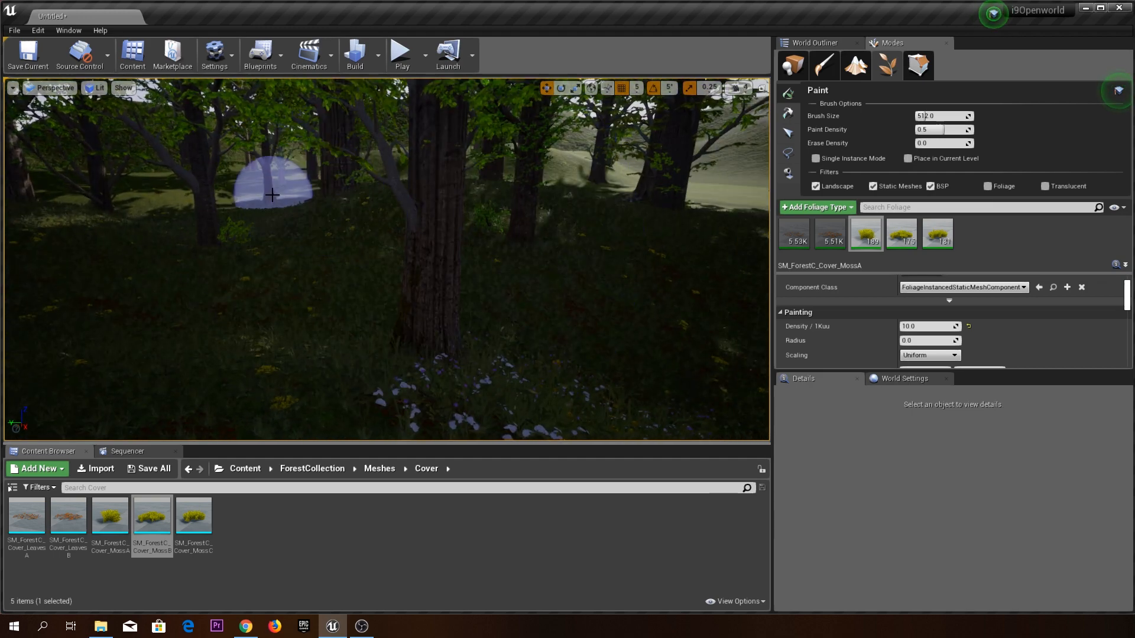
{"action": "left_click_drag", "start_coordinate": [366, 235], "coordinate": [622, 206]}
{"action": "right_click_drag", "start_coordinate": [622, 205], "coordinate": [717, 206]}
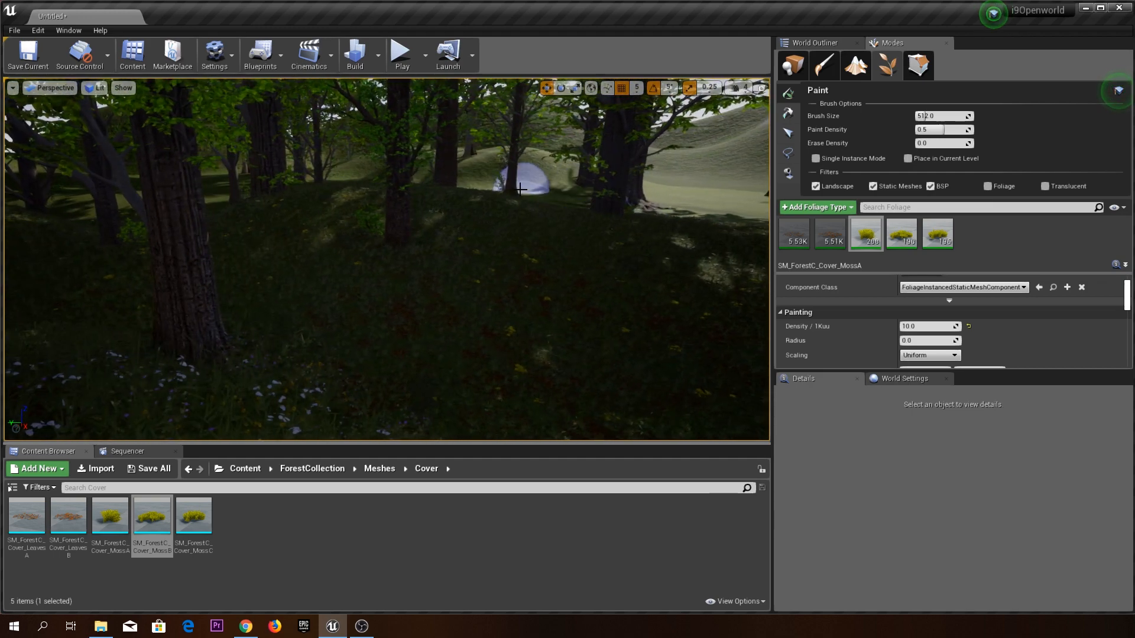
{"action": "left_click_drag", "start_coordinate": [524, 230], "coordinate": [676, 307]}
{"action": "right_click_drag", "start_coordinate": [676, 307], "coordinate": [550, 301]}
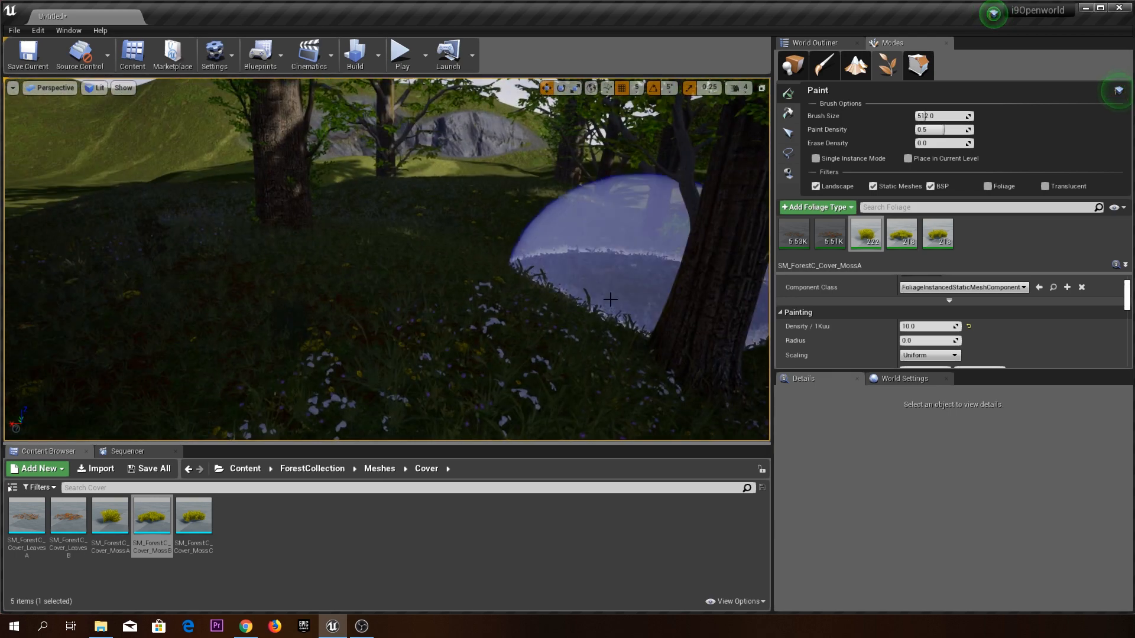
{"action": "right_click_drag", "start_coordinate": [623, 293], "coordinate": [532, 275]}
{"action": "left_click_drag", "start_coordinate": [540, 304], "coordinate": [494, 420]}
{"action": "right_click_drag", "start_coordinate": [494, 420], "coordinate": [697, 414]}
Deactivate the three moss types for painting and open the Plants folder of the ForestCollection meshes.
{"action": "mouse_move", "coordinate": [858, 229]}
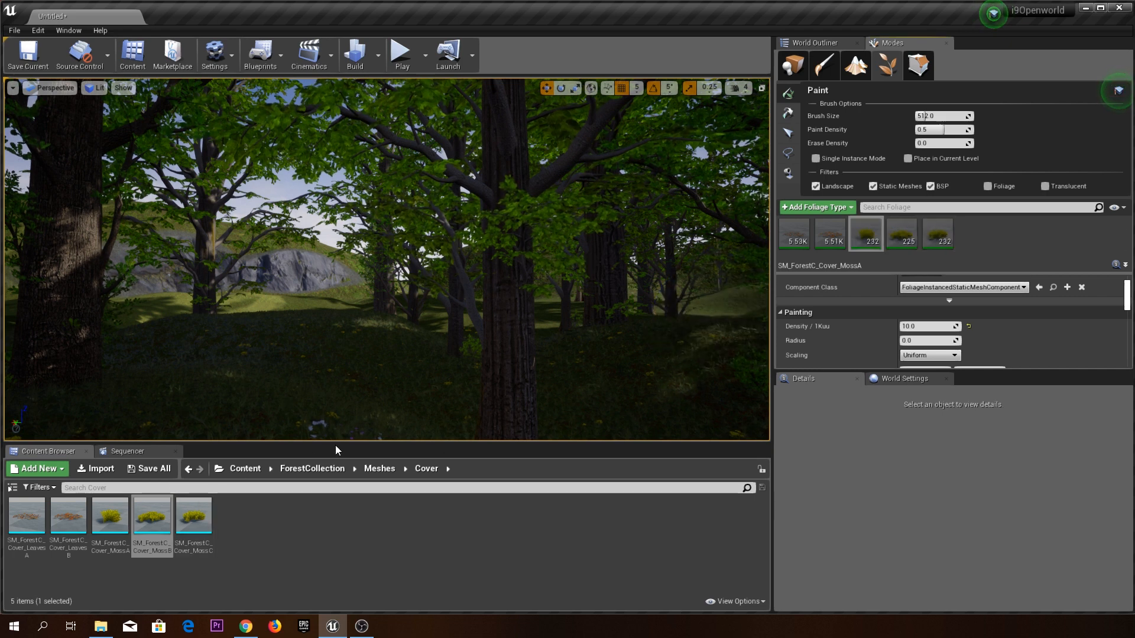
{"action": "left_click", "coordinate": [381, 469]}
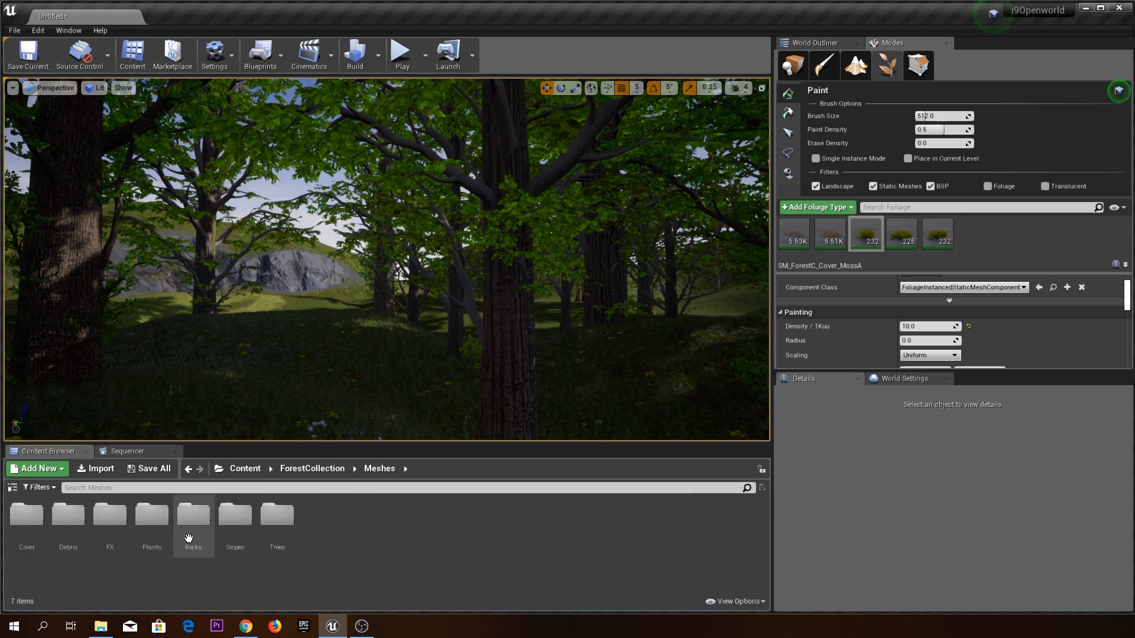
{"action": "double_click", "coordinate": [157, 529]}
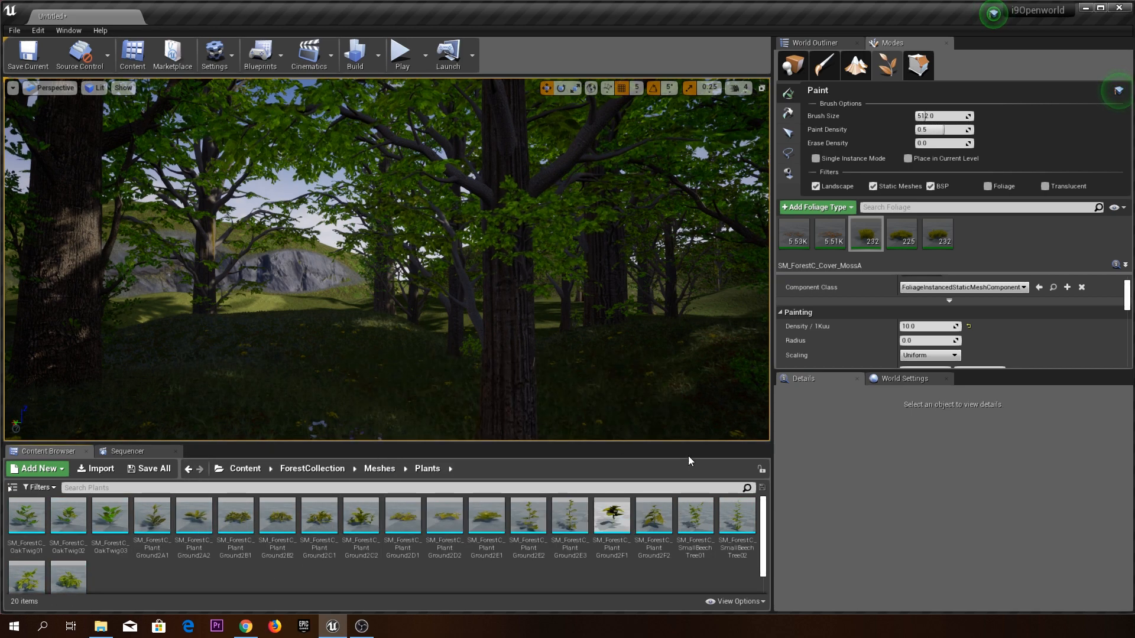
Add the PlantGround2A2, PlantGround2B1, PlantGround2C1 and PlantGround2C2 meshes as foliage types.
{"action": "left_click_drag", "start_coordinate": [194, 515], "coordinate": [941, 246]}
{"action": "left_click_drag", "start_coordinate": [245, 519], "coordinate": [1009, 236]}
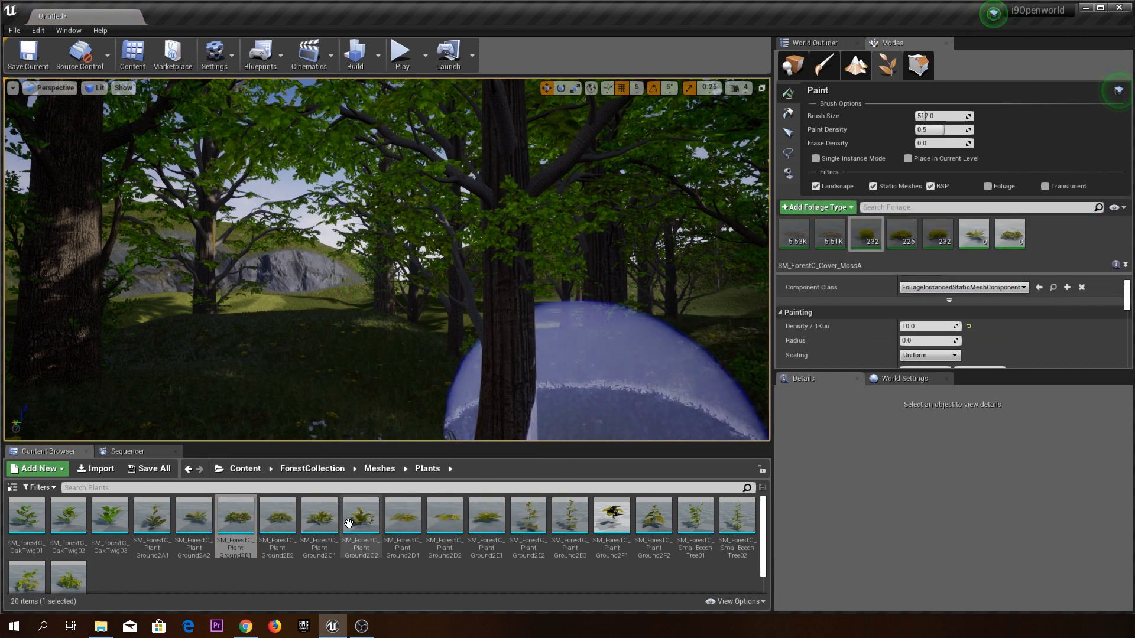
{"action": "left_click_drag", "start_coordinate": [320, 515], "coordinate": [986, 265]}
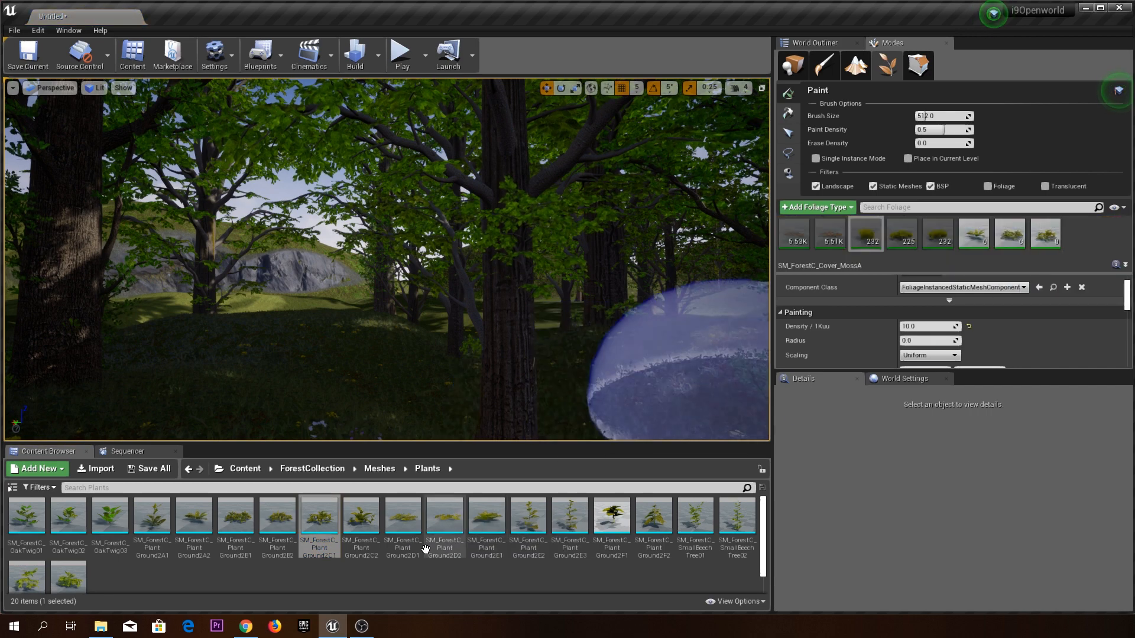
{"action": "left_click_drag", "start_coordinate": [361, 517], "coordinate": [1060, 237]}
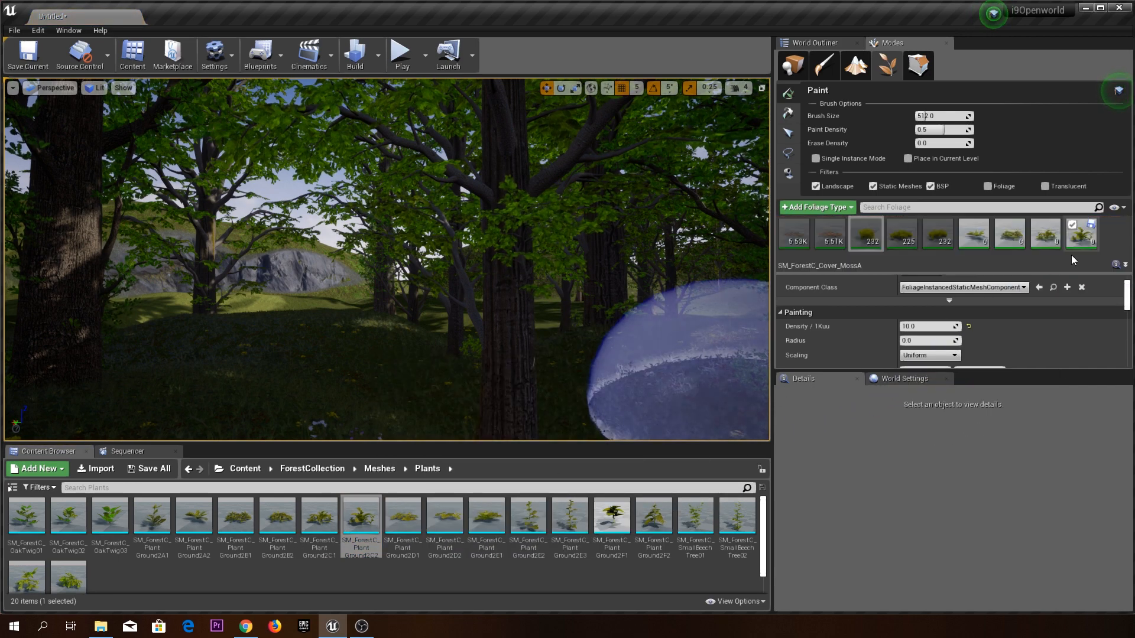
Add the PlantGround2D1, PlantGround2D2 and PlantGround2E1 meshes and the last two SmallBeech meshes in the folder as foliage types.
{"action": "left_click_drag", "start_coordinate": [403, 517], "coordinate": [839, 272]}
{"action": "left_click_drag", "start_coordinate": [444, 518], "coordinate": [843, 280]}
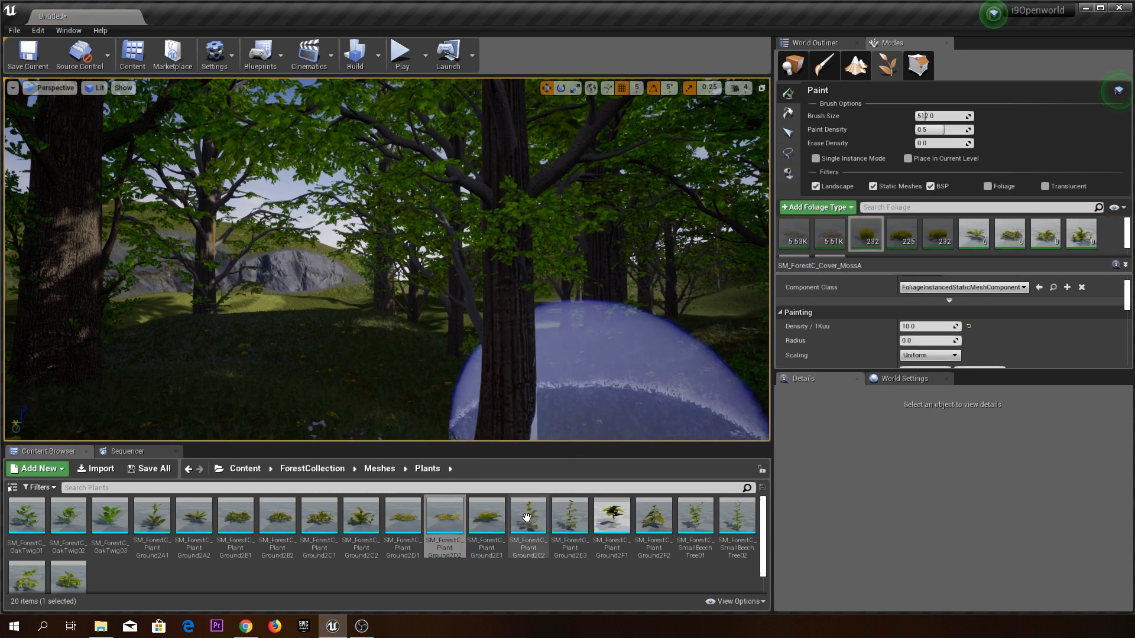
{"action": "left_click_drag", "start_coordinate": [487, 517], "coordinate": [870, 258]}
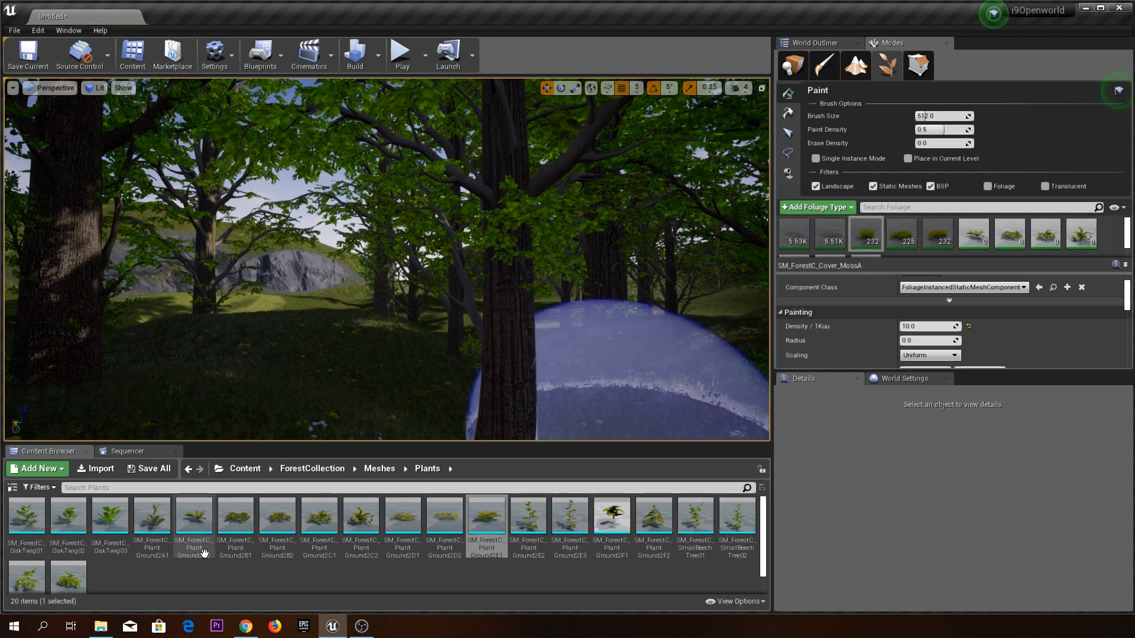
{"action": "scroll", "coordinate": [146, 548], "scroll_direction": "down", "scroll_amount": 1}
{"action": "left_click_drag", "start_coordinate": [78, 554], "coordinate": [886, 272]}
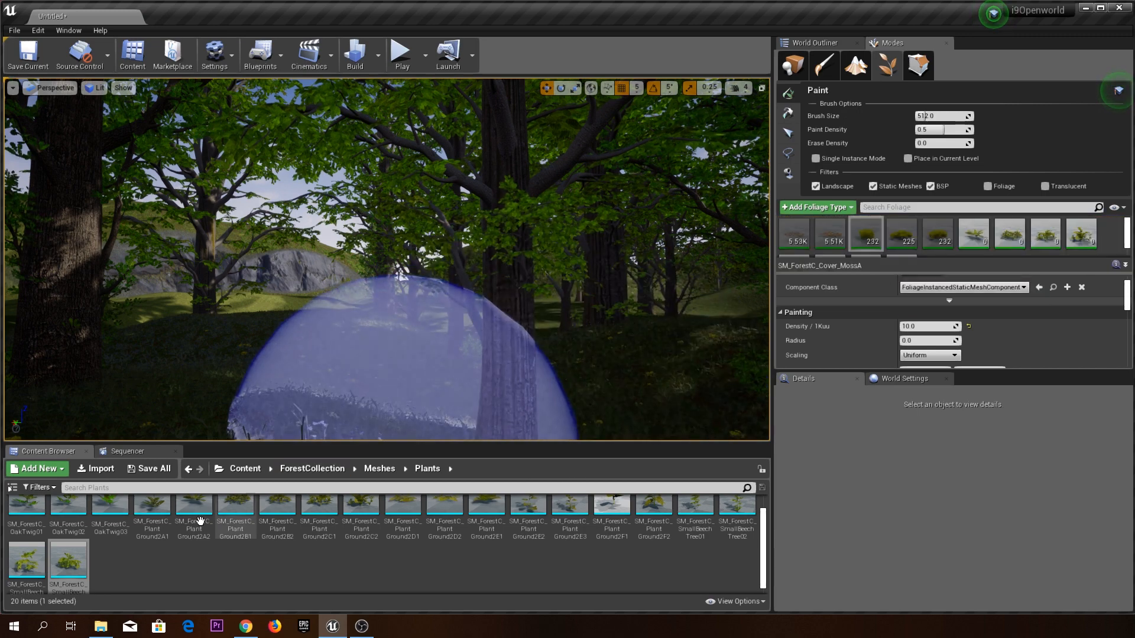
{"action": "left_click_drag", "start_coordinate": [26, 558], "coordinate": [983, 266]}
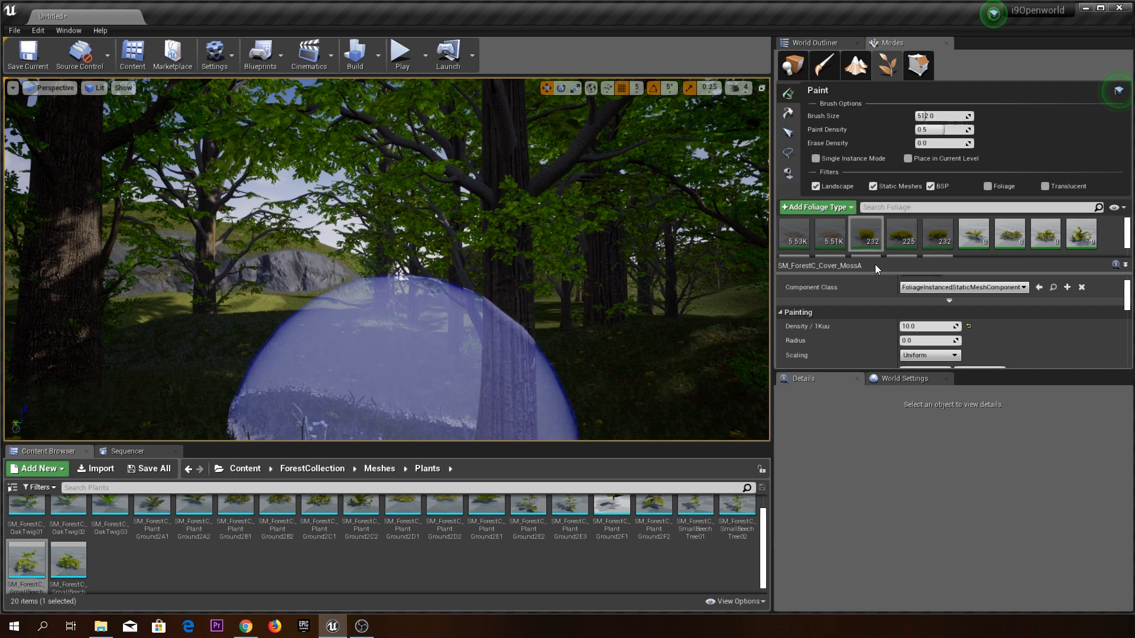
Paint the nine new plant types densely over the forest floor around and between the trees.
{"action": "scroll", "coordinate": [871, 243], "scroll_direction": "down", "scroll_amount": 2}
{"action": "mouse_move", "coordinate": [387, 260]}
{"action": "right_mouse_down"}
{"action": "mouse_move", "coordinate": [148, 367]}
{"action": "mouse_move", "coordinate": [116, 352]}
{"action": "mouse_move", "coordinate": [280, 356]}
{"action": "right_mouse_up"}
{"action": "right_click_drag", "start_coordinate": [418, 361], "coordinate": [636, 384]}
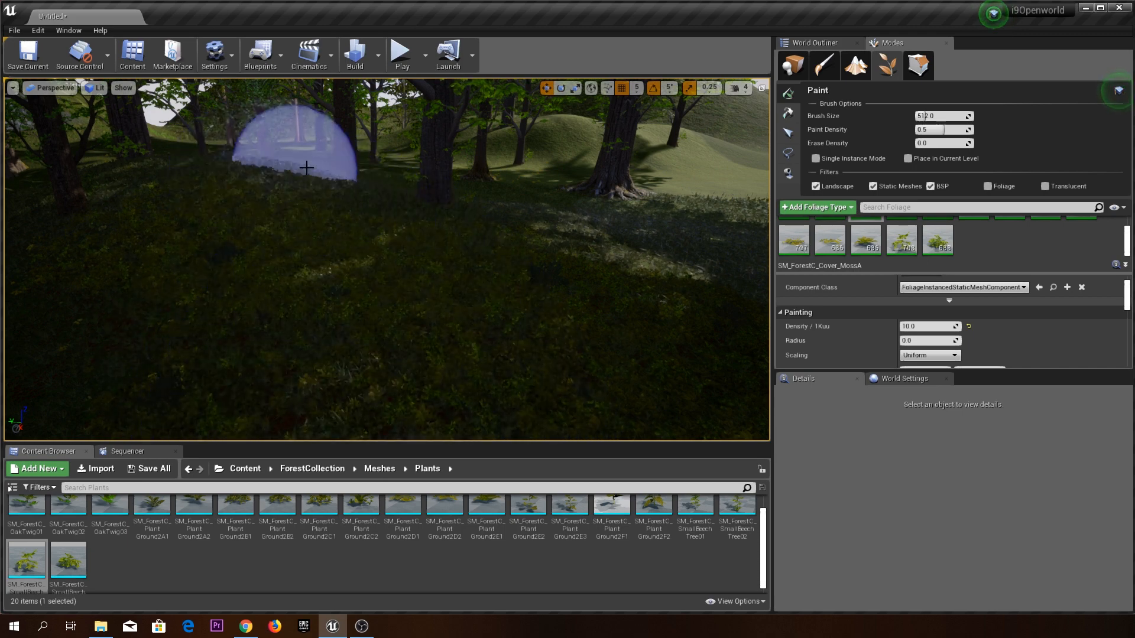
{"action": "key", "text": "w"}
{"action": "mouse_move", "coordinate": [260, 341]}
{"action": "right_mouse_down"}
{"action": "mouse_move", "coordinate": [207, 340]}
{"action": "mouse_move", "coordinate": [183, 367]}
{"action": "mouse_move", "coordinate": [284, 331]}
{"action": "mouse_move", "coordinate": [391, 327]}
{"action": "mouse_move", "coordinate": [272, 384]}
{"action": "mouse_move", "coordinate": [285, 390]}
{"action": "right_mouse_up"}
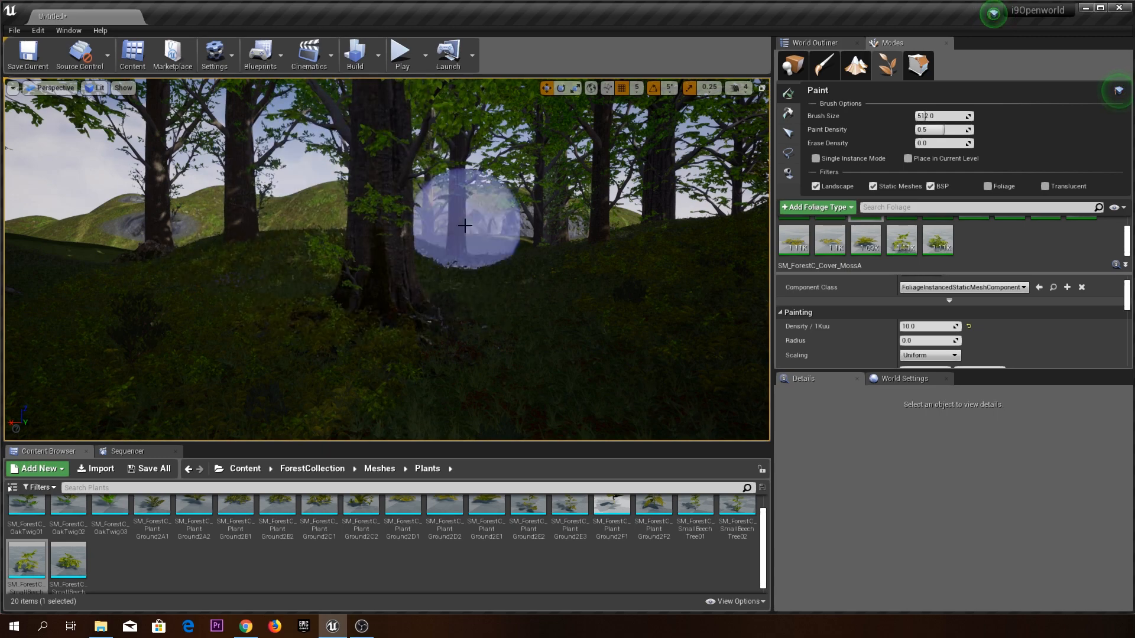
{"action": "left_click", "coordinate": [474, 288]}
{"action": "right_click_drag", "start_coordinate": [473, 289], "coordinate": [495, 346]}
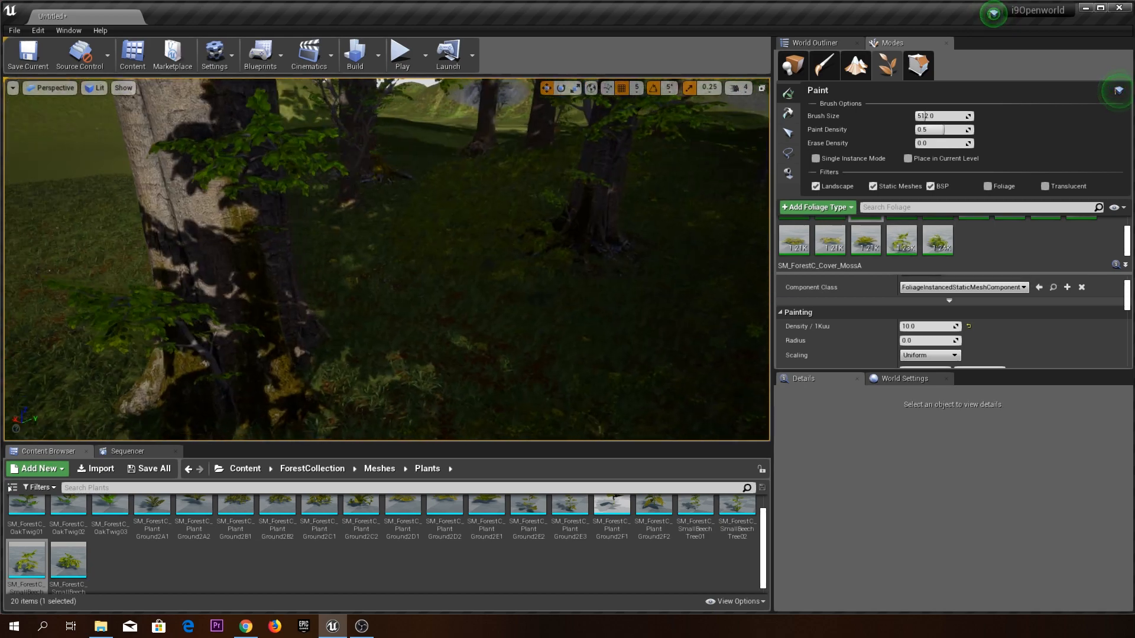
{"action": "mouse_move", "coordinate": [508, 255]}
{"action": "right_mouse_down"}
{"action": "mouse_move", "coordinate": [597, 219]}
{"action": "mouse_move", "coordinate": [644, 238]}
{"action": "mouse_move", "coordinate": [507, 299]}
{"action": "right_mouse_up"}
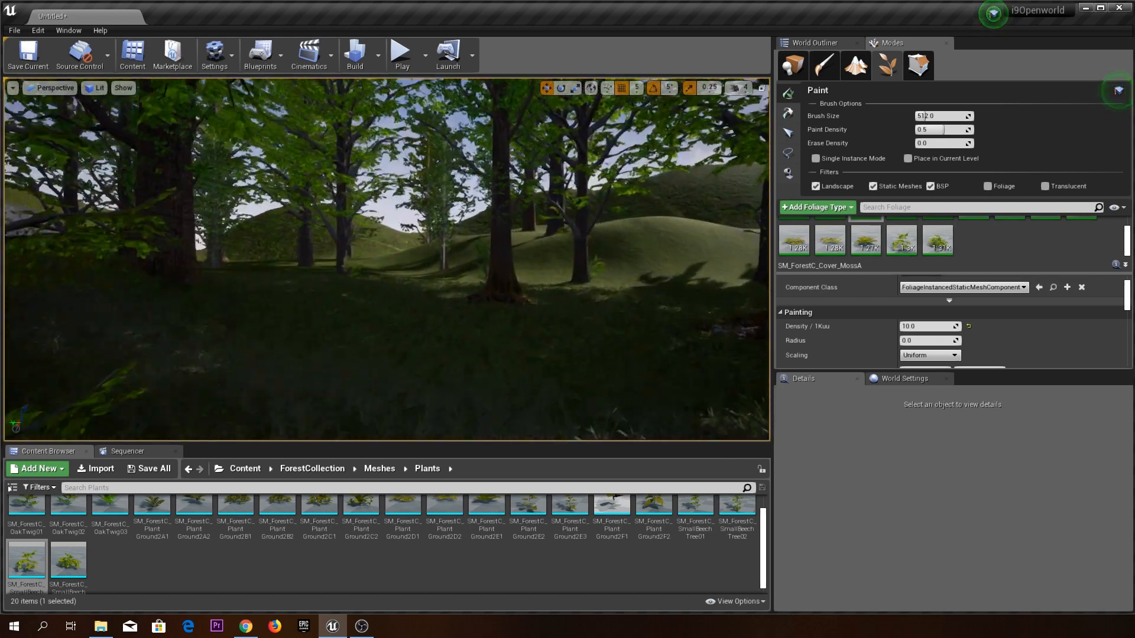
{"action": "left_click_drag", "start_coordinate": [507, 299], "coordinate": [302, 245]}
{"action": "mouse_move", "coordinate": [387, 260]}
{"action": "right_mouse_down"}
{"action": "mouse_move", "coordinate": [366, 249]}
{"action": "mouse_move", "coordinate": [349, 272]}
{"action": "mouse_move", "coordinate": [310, 246]}
{"action": "mouse_move", "coordinate": [502, 348]}
{"action": "right_mouse_up"}
{"action": "left_click_drag", "start_coordinate": [501, 348], "coordinate": [384, 219]}
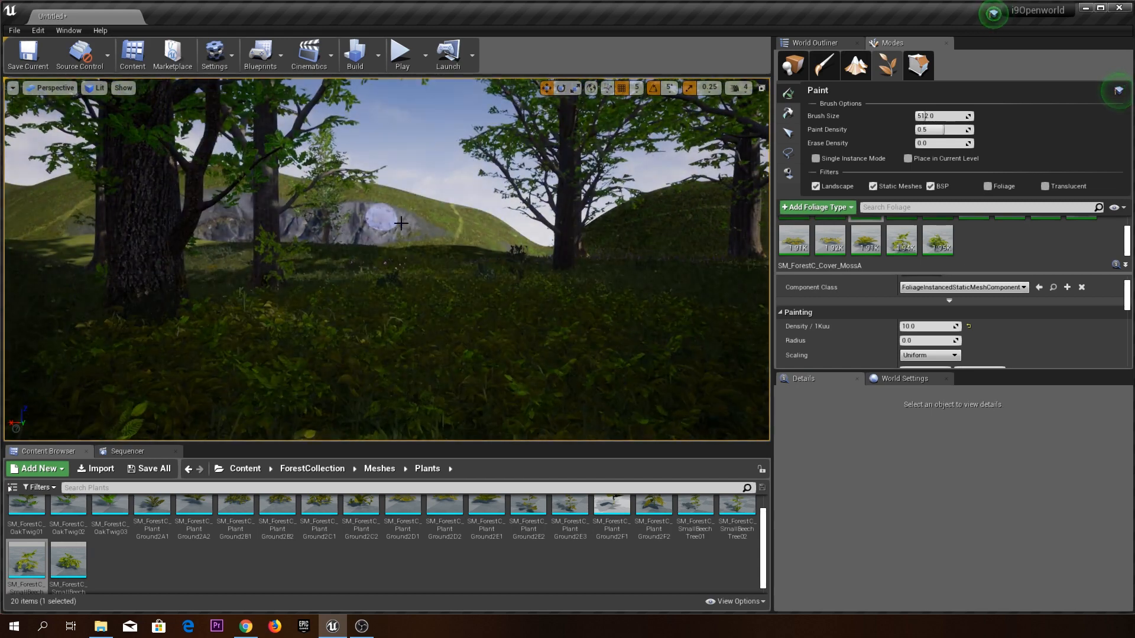
{"action": "right_click_drag", "start_coordinate": [516, 261], "coordinate": [516, 262]}
{"action": "mouse_move", "coordinate": [516, 262]}
{"action": "left_mouse_down"}
{"action": "mouse_move", "coordinate": [549, 225]}
{"action": "mouse_move", "coordinate": [313, 337]}
{"action": "mouse_move", "coordinate": [739, 260]}
{"action": "left_mouse_up"}
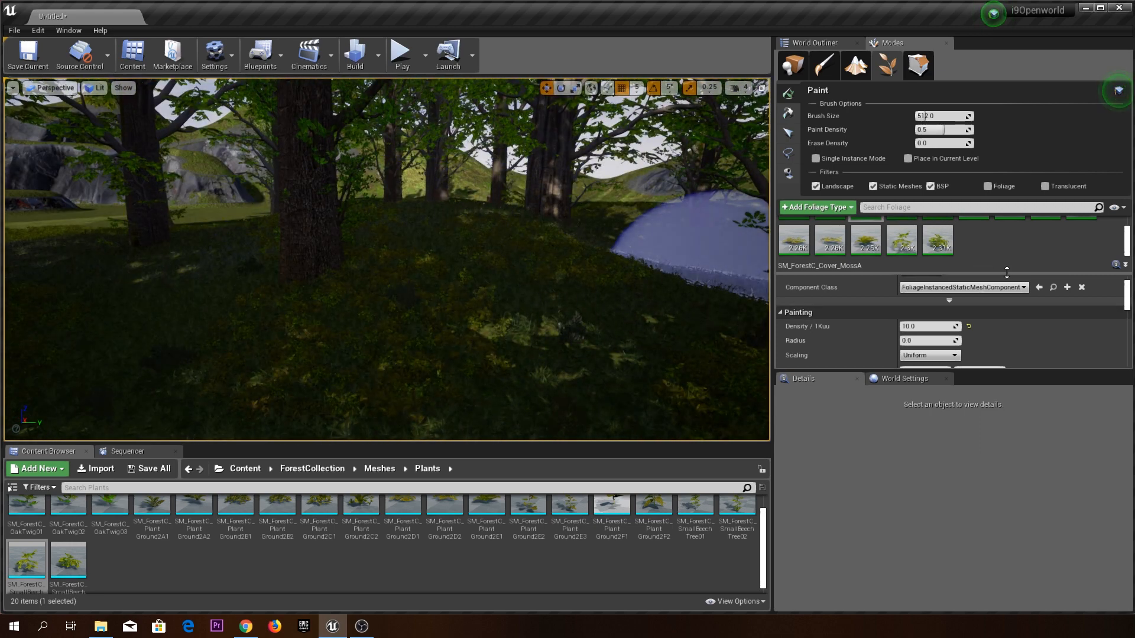
Enlarge the foliage palette area and deactivate the nine painted plant types.
{"action": "left_click_drag", "start_coordinate": [1007, 272], "coordinate": [1006, 343]}
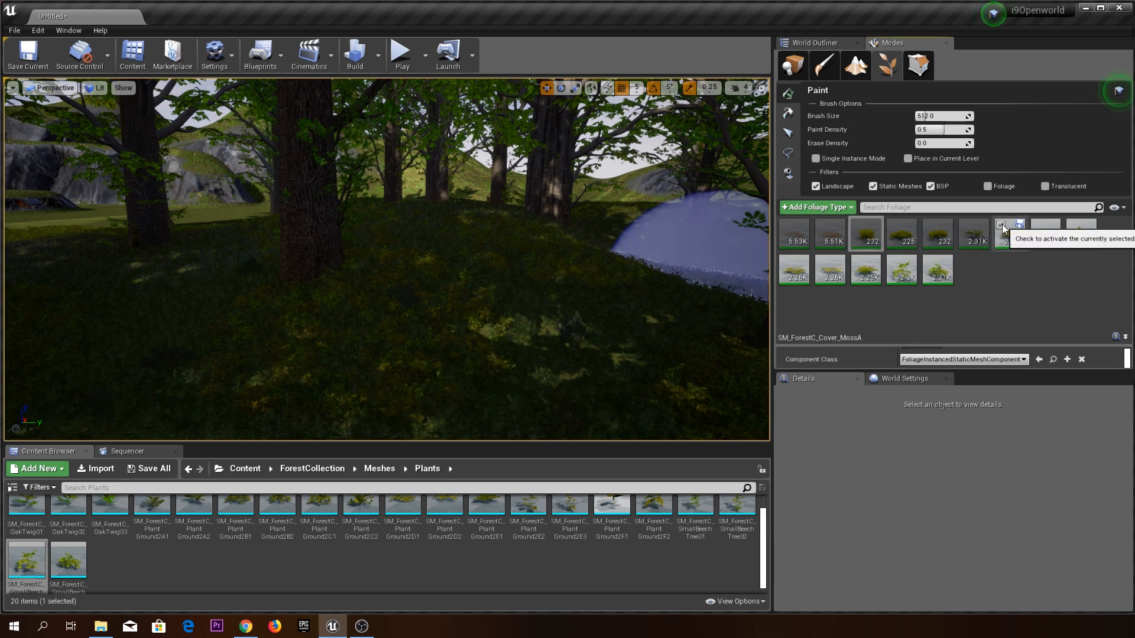
{"action": "left_click", "coordinate": [1041, 225]}
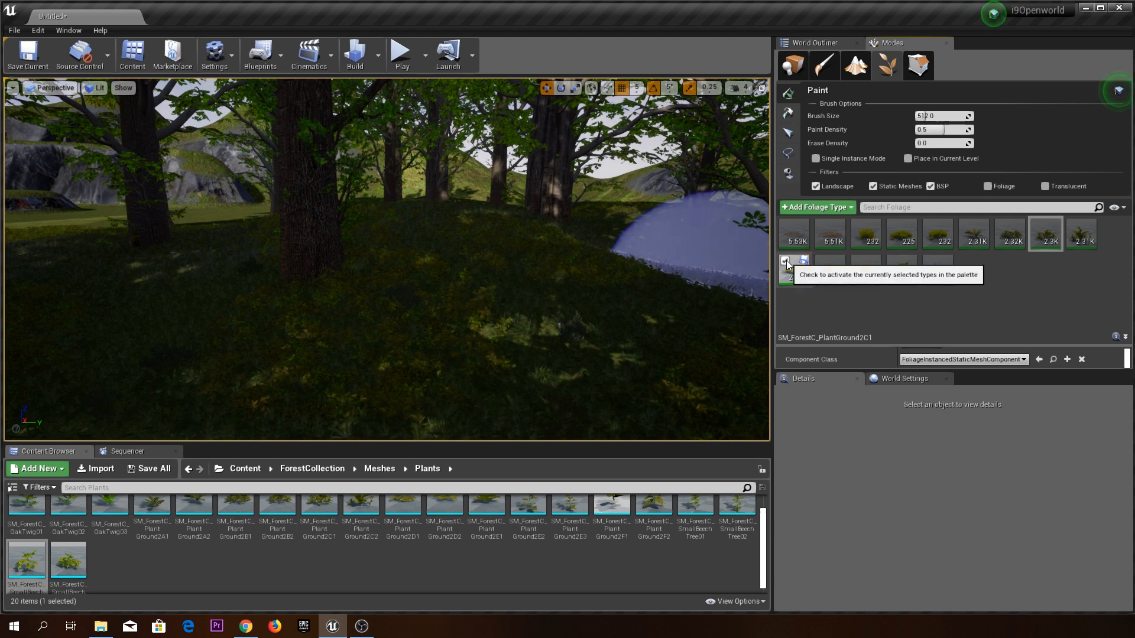
Add the PlantGround2E2, PlantGround2E3, SmallBeechTree01 and SmallBeechTree02 meshes as foliage types.
{"action": "scroll", "coordinate": [69, 532], "scroll_direction": "up", "scroll_amount": 1}
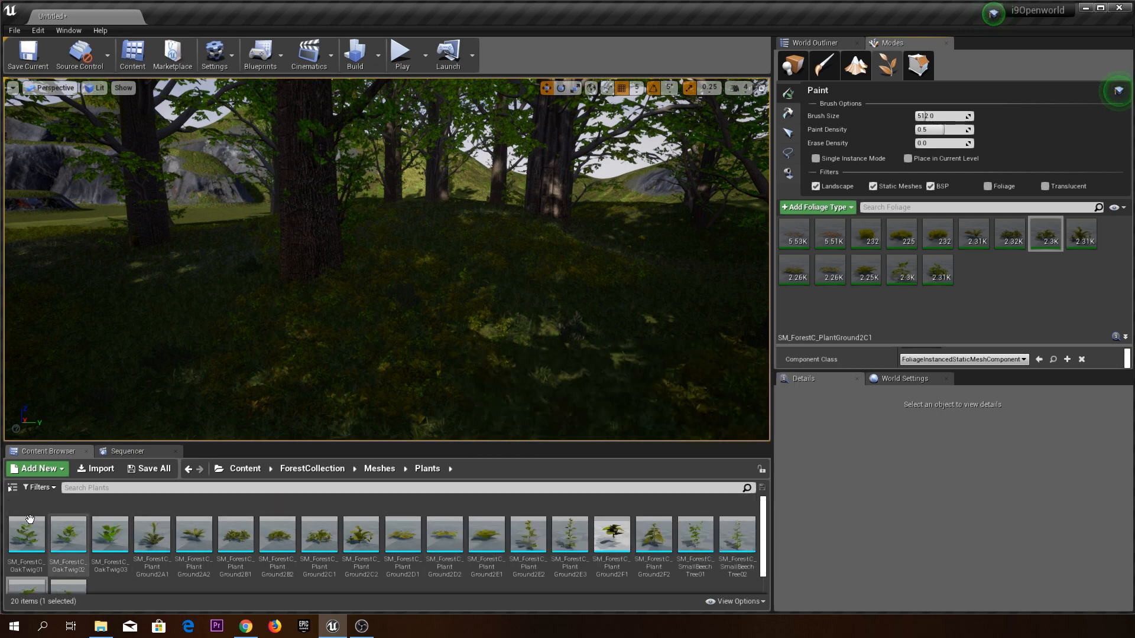
{"action": "left_click", "coordinate": [528, 535]}
{"action": "left_click_drag", "start_coordinate": [528, 535], "coordinate": [980, 306]}
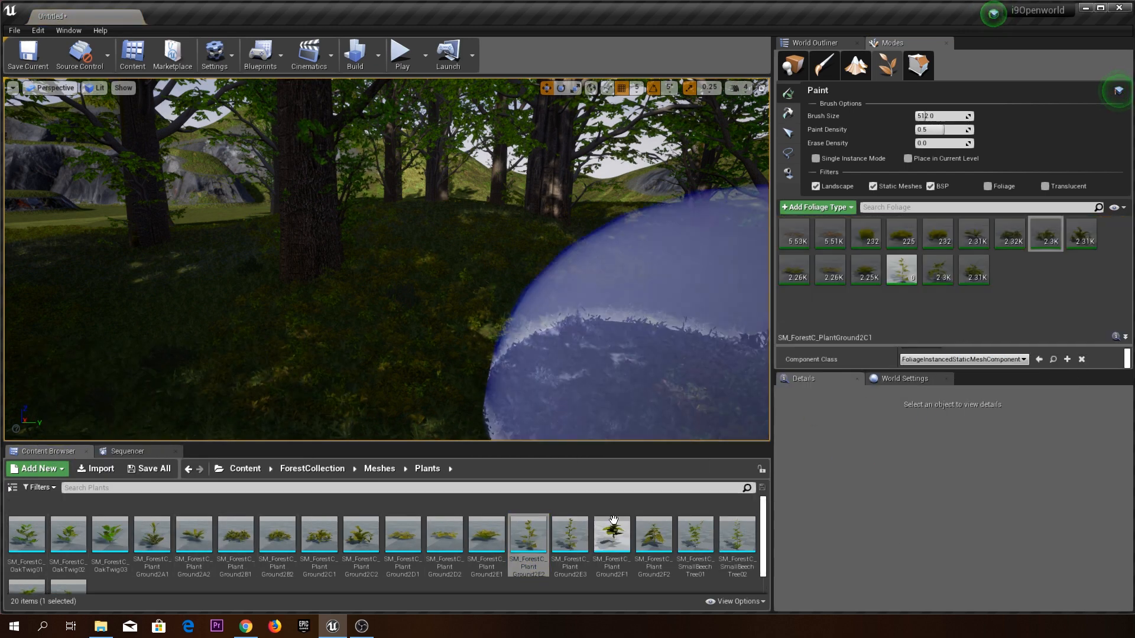
{"action": "left_click_drag", "start_coordinate": [570, 535], "coordinate": [940, 334]}
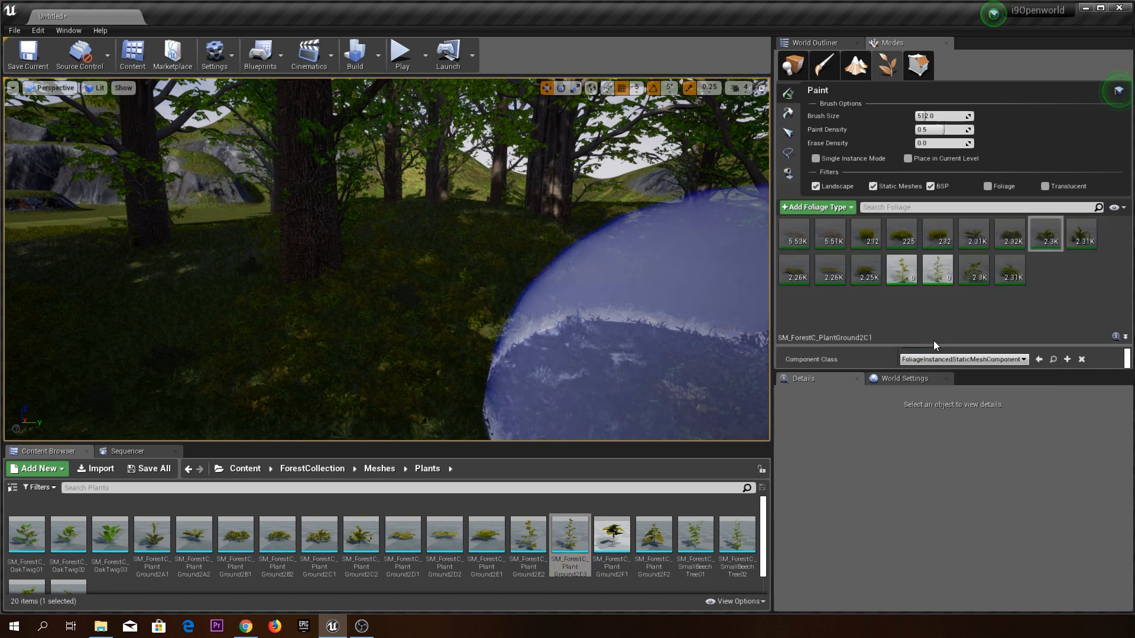
{"action": "left_click_drag", "start_coordinate": [699, 517], "coordinate": [1029, 289]}
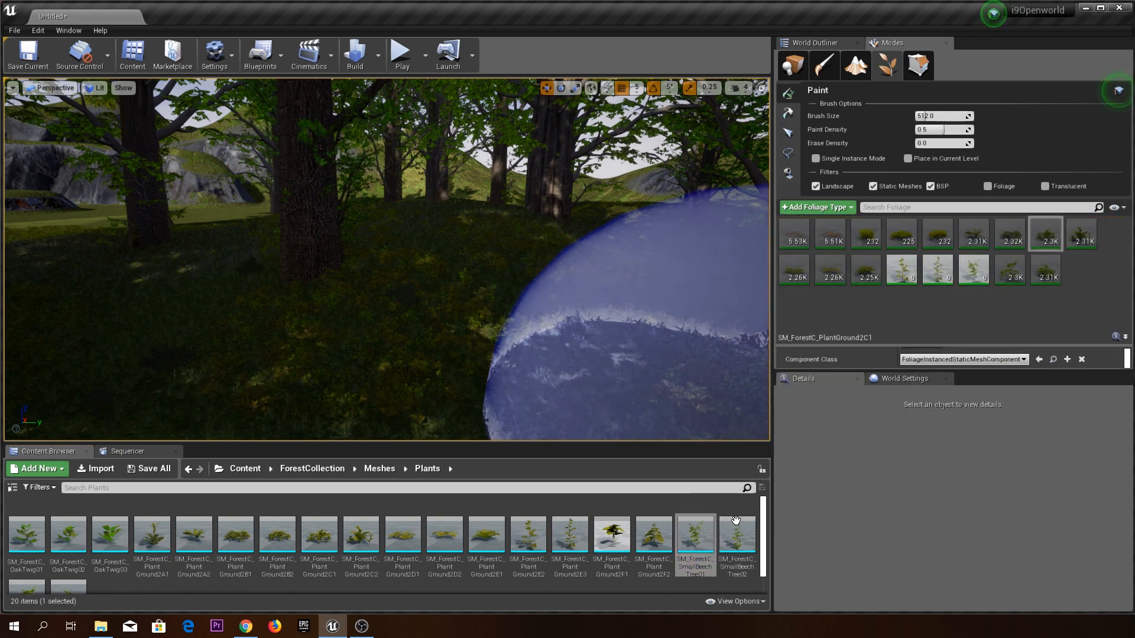
{"action": "left_click_drag", "start_coordinate": [737, 535], "coordinate": [1089, 324]}
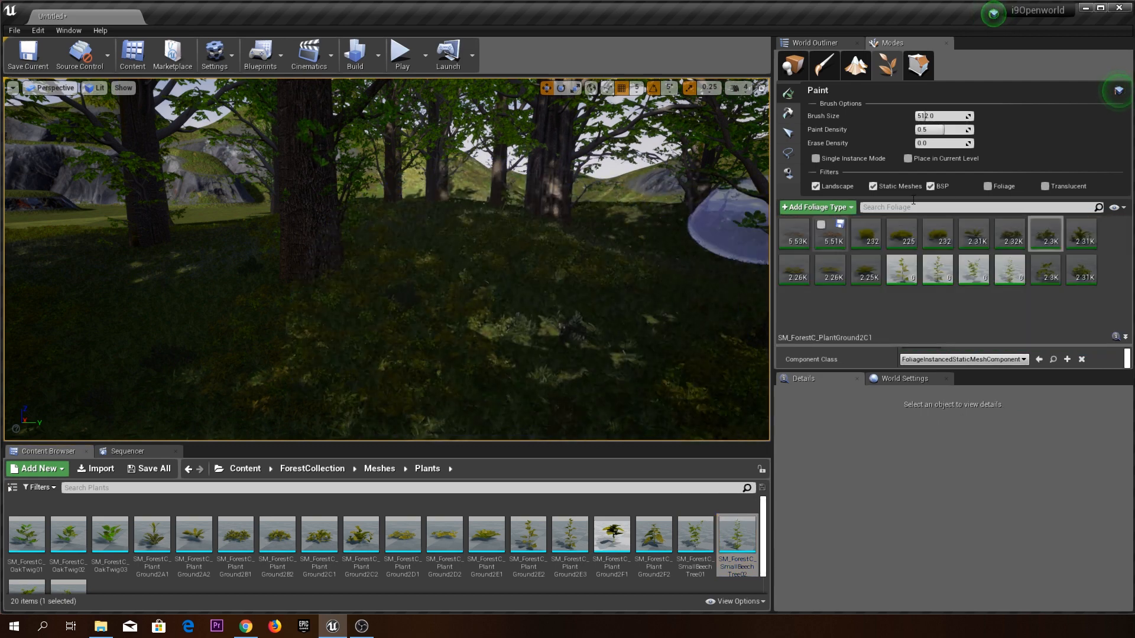
Reduce the brush size to about 271 and paint clumps of the four tall plant types near the tree trunks.
{"action": "left_click_drag", "start_coordinate": [931, 116], "coordinate": [904, 116]}
{"action": "mouse_move", "coordinate": [393, 293]}
{"action": "left_mouse_down"}
{"action": "mouse_move", "coordinate": [402, 286]}
{"action": "mouse_move", "coordinate": [550, 324]}
{"action": "mouse_move", "coordinate": [369, 362]}
{"action": "mouse_move", "coordinate": [273, 337]}
{"action": "mouse_move", "coordinate": [241, 410]}
{"action": "mouse_move", "coordinate": [189, 380]}
{"action": "mouse_move", "coordinate": [521, 316]}
{"action": "left_mouse_up"}
{"action": "key", "text": "a"}
{"action": "right_click_drag", "start_coordinate": [521, 315], "coordinate": [532, 315]}
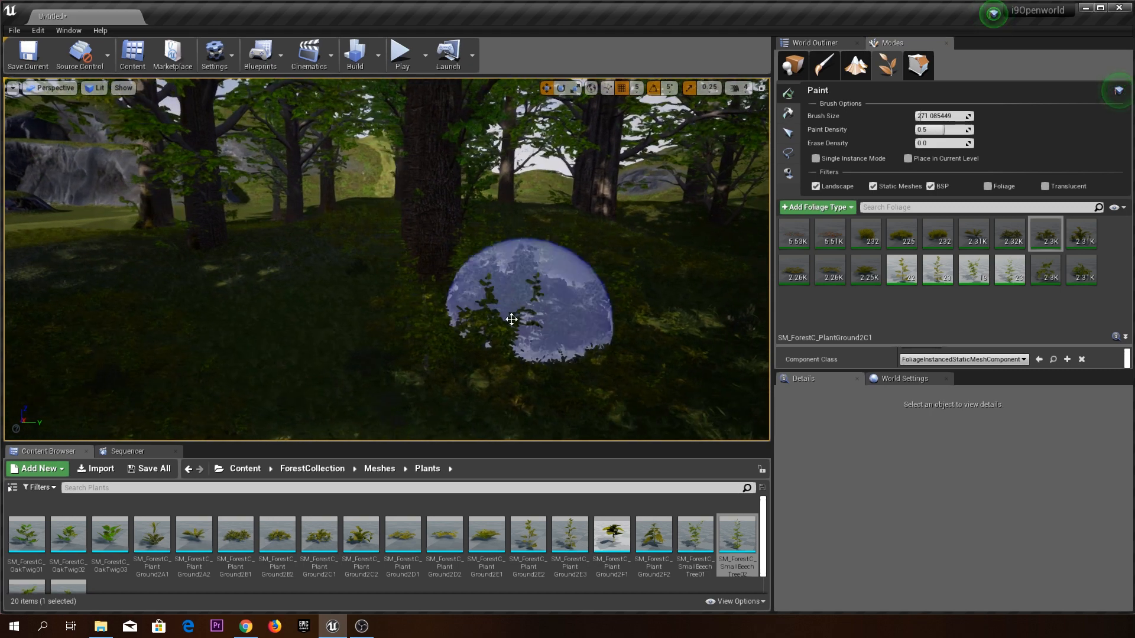
{"action": "mouse_move", "coordinate": [360, 325]}
{"action": "left_mouse_down"}
{"action": "mouse_move", "coordinate": [211, 337]}
{"action": "mouse_move", "coordinate": [228, 246]}
{"action": "mouse_move", "coordinate": [163, 274]}
{"action": "mouse_move", "coordinate": [144, 299]}
{"action": "mouse_move", "coordinate": [149, 360]}
{"action": "mouse_move", "coordinate": [76, 380]}
{"action": "mouse_move", "coordinate": [301, 208]}
{"action": "mouse_move", "coordinate": [240, 234]}
{"action": "mouse_move", "coordinate": [230, 290]}
{"action": "left_mouse_up"}
{"action": "mouse_move", "coordinate": [231, 289]}
{"action": "right_mouse_down"}
{"action": "mouse_move", "coordinate": [251, 301]}
{"action": "mouse_move", "coordinate": [254, 361]}
{"action": "mouse_move", "coordinate": [246, 278]}
{"action": "mouse_move", "coordinate": [308, 274]}
{"action": "right_mouse_up"}
{"action": "key", "text": "s"}
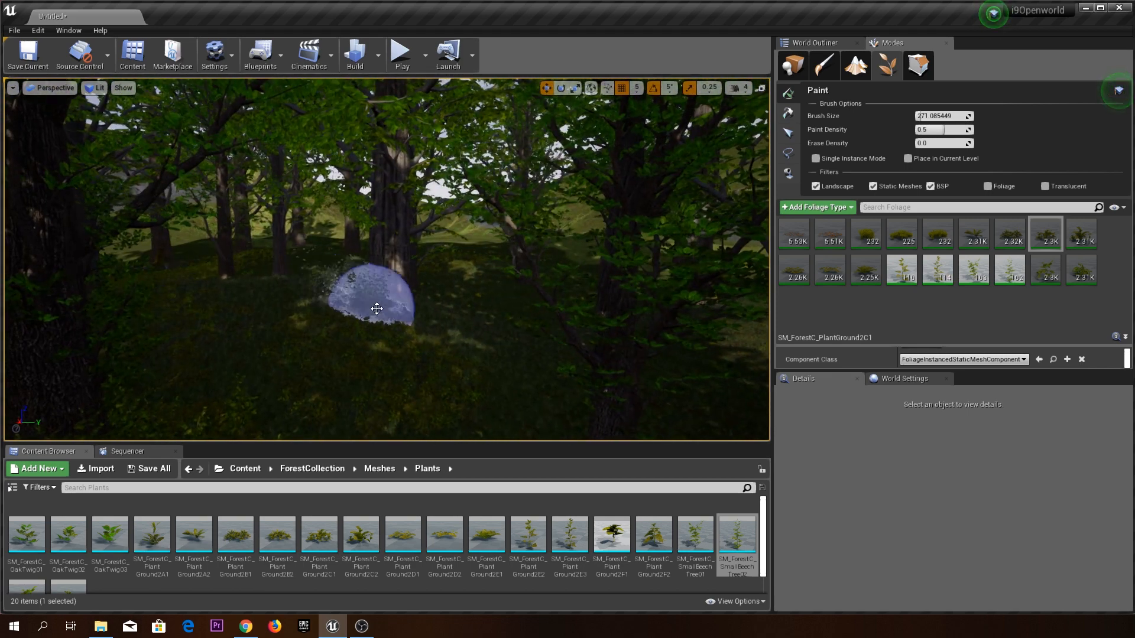
{"action": "right_click_drag", "start_coordinate": [437, 325], "coordinate": [508, 399]}
{"action": "key", "text": "w"}
{"action": "left_click_drag", "start_coordinate": [303, 270], "coordinate": [357, 245]}
{"action": "right_click_drag", "start_coordinate": [357, 246], "coordinate": [423, 281]}
{"action": "key", "text": "w"}
{"action": "mouse_move", "coordinate": [521, 225]}
{"action": "right_mouse_down"}
{"action": "mouse_move", "coordinate": [509, 251]}
{"action": "mouse_move", "coordinate": [476, 235]}
{"action": "right_mouse_up"}
{"action": "key", "text": "s"}
{"action": "left_click", "coordinate": [476, 236]}
{"action": "left_click", "coordinate": [316, 301]}
{"action": "mouse_move", "coordinate": [338, 168]}
{"action": "right_mouse_down"}
{"action": "mouse_move", "coordinate": [359, 134]}
{"action": "mouse_move", "coordinate": [343, 115]}
{"action": "mouse_move", "coordinate": [365, 195]}
{"action": "right_mouse_up"}
{"action": "key", "text": "w"}
{"action": "right_click_drag", "start_coordinate": [412, 276], "coordinate": [461, 261]}
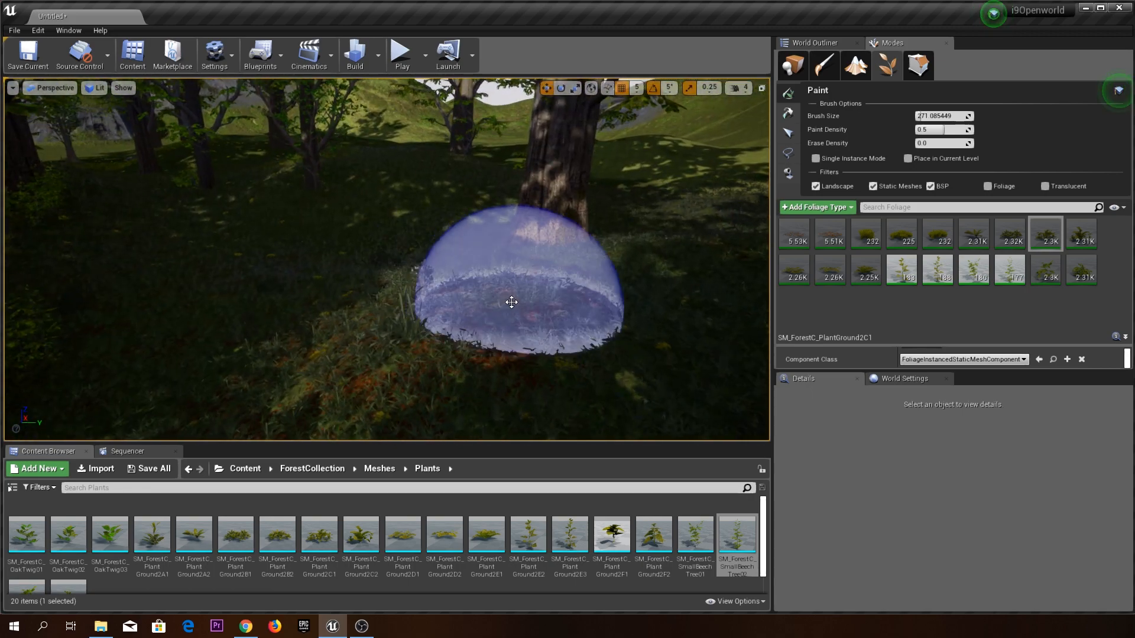
{"action": "left_click", "coordinate": [508, 300]}
{"action": "left_click", "coordinate": [193, 359]}
{"action": "mouse_move", "coordinate": [193, 360]}
{"action": "right_mouse_down"}
{"action": "mouse_move", "coordinate": [218, 301]}
{"action": "mouse_move", "coordinate": [249, 367]}
{"action": "right_mouse_up"}
{"action": "key", "text": "w"}
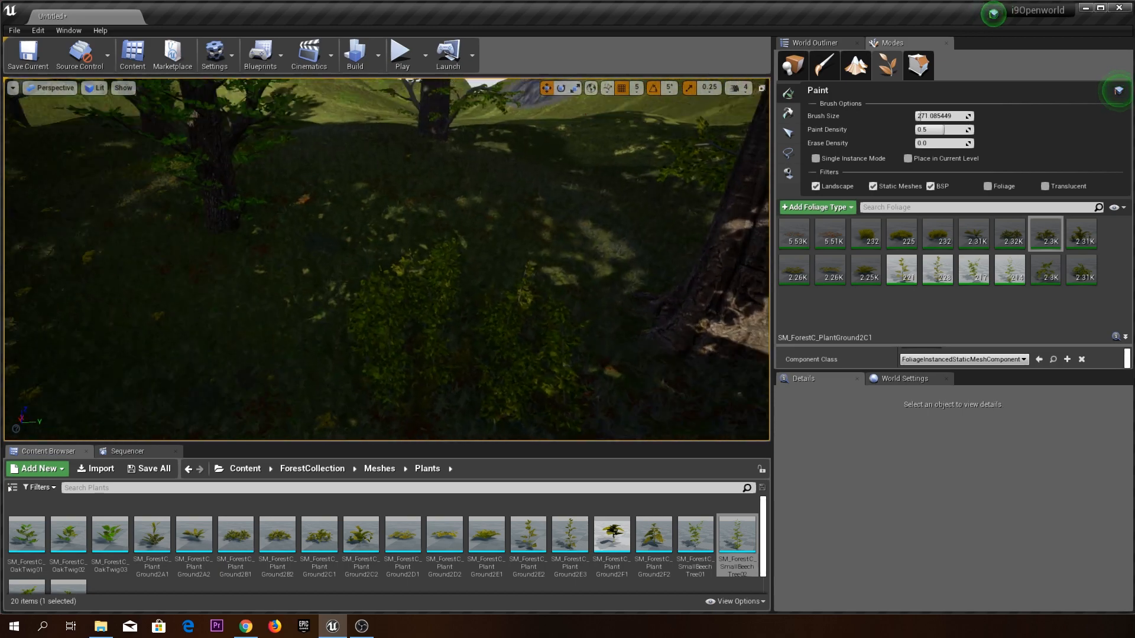
Paint dense undergrowth with the same four tall plant types through the shaded forest interior.
{"action": "right_click_drag", "start_coordinate": [387, 260], "coordinate": [75, 251]}
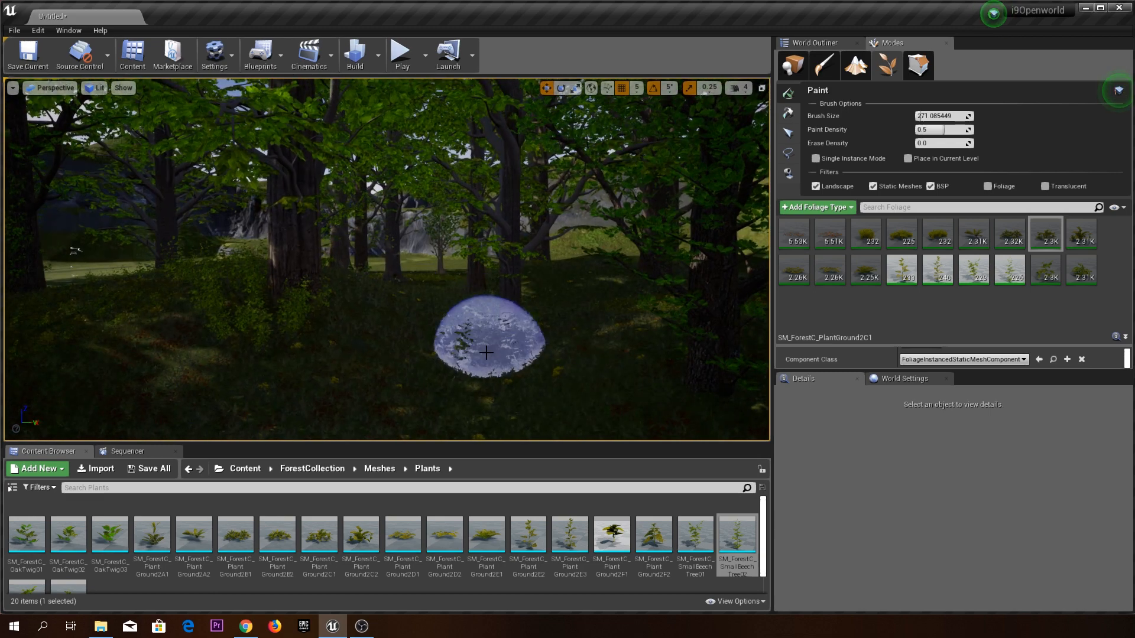
{"action": "mouse_move", "coordinate": [196, 357]}
{"action": "left_mouse_down"}
{"action": "mouse_move", "coordinate": [99, 384]}
{"action": "mouse_move", "coordinate": [135, 406]}
{"action": "left_mouse_up"}
{"action": "right_click_drag", "start_coordinate": [134, 406], "coordinate": [24, 415]}
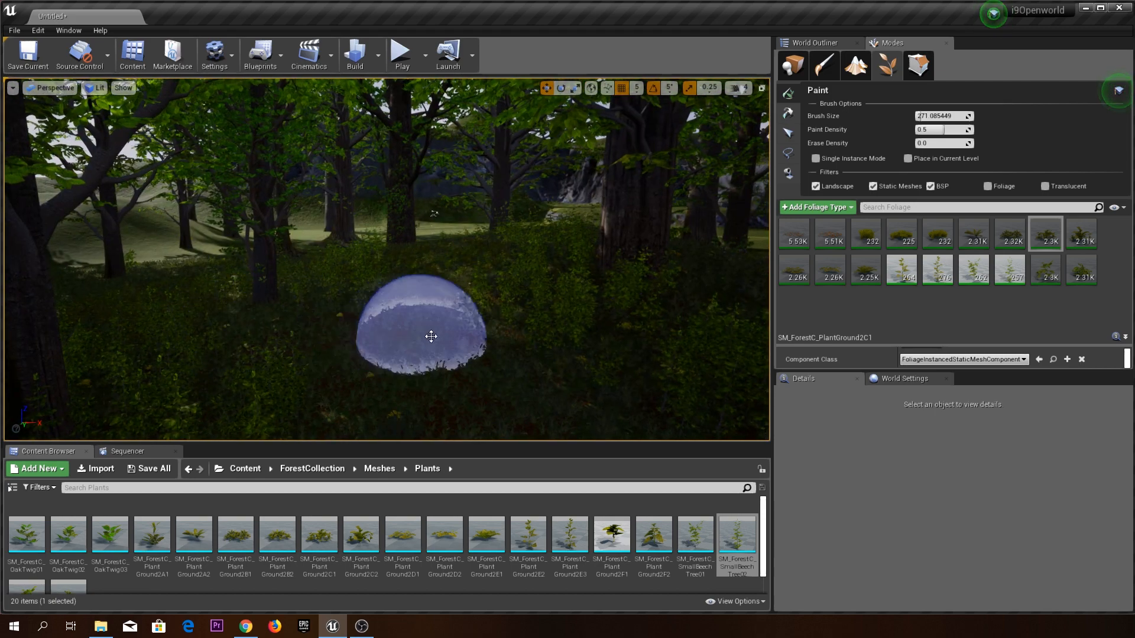
{"action": "key", "text": "w"}
{"action": "mouse_move", "coordinate": [430, 328]}
{"action": "right_mouse_down"}
{"action": "mouse_move", "coordinate": [477, 337]}
{"action": "mouse_move", "coordinate": [495, 396]}
{"action": "mouse_move", "coordinate": [531, 322]}
{"action": "mouse_move", "coordinate": [509, 324]}
{"action": "mouse_move", "coordinate": [668, 298]}
{"action": "right_mouse_up"}
{"action": "right_click_drag", "start_coordinate": [387, 260], "coordinate": [638, 269]}
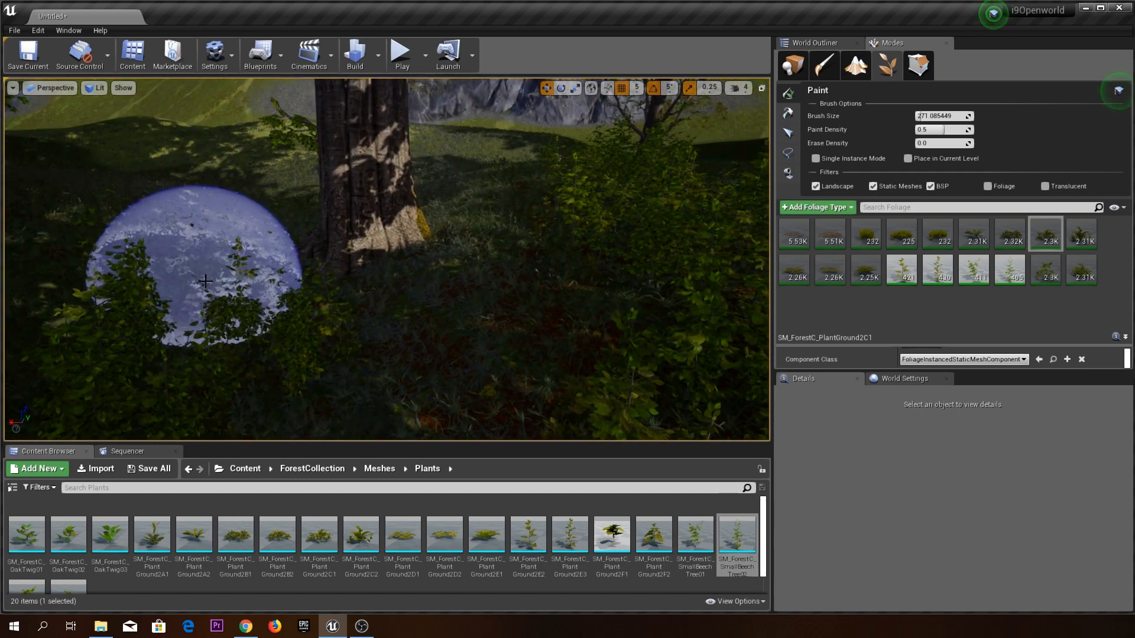
{"action": "mouse_move", "coordinate": [505, 283]}
{"action": "right_mouse_down"}
{"action": "mouse_move", "coordinate": [401, 295]}
{"action": "mouse_move", "coordinate": [237, 266]}
{"action": "right_mouse_up"}
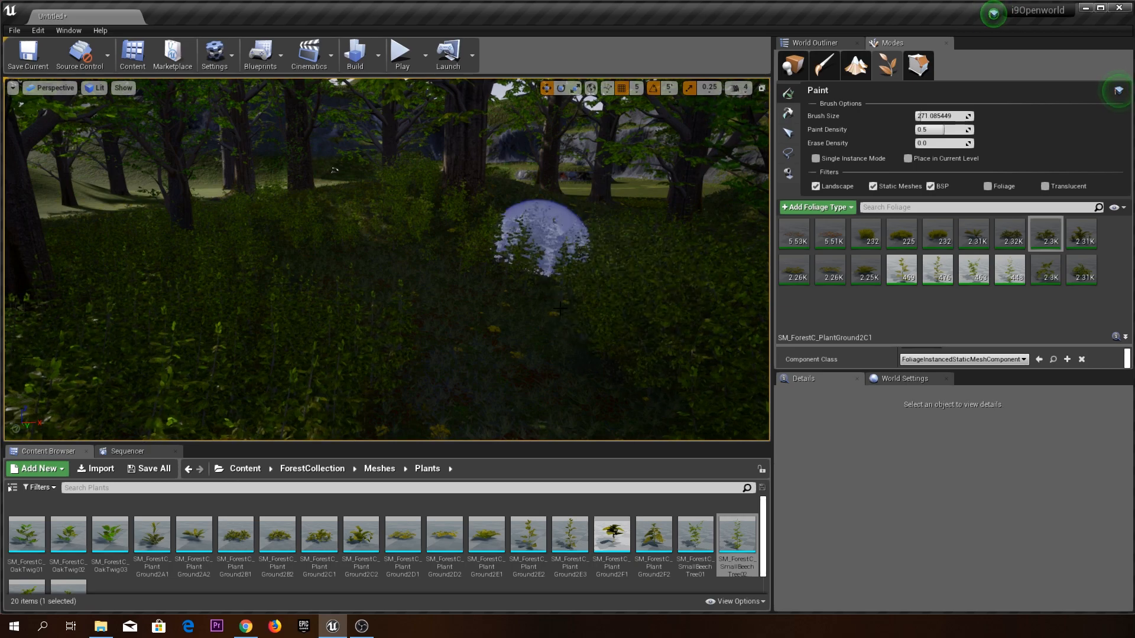
{"action": "right_click_drag", "start_coordinate": [559, 308], "coordinate": [559, 308]}
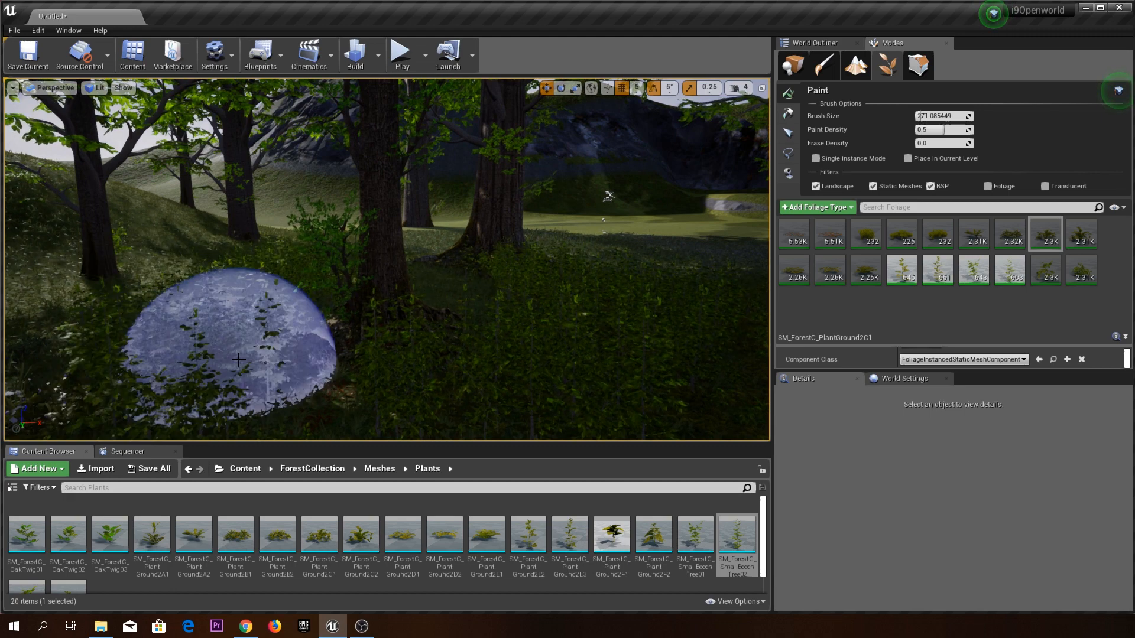
Paint more undergrowth with the PlantGround2E2, PlantGround2E3, SmallBeechTree01 and SmallBeechTree02 types around the trunks and across the shaded forest floor.
{"action": "key", "text": "d"}
{"action": "right_click_drag", "start_coordinate": [421, 255], "coordinate": [384, 251]}
{"action": "mouse_move", "coordinate": [339, 238]}
{"action": "left_mouse_down"}
{"action": "mouse_move", "coordinate": [277, 236]}
{"action": "mouse_move", "coordinate": [355, 237]}
{"action": "left_mouse_up"}
{"action": "right_click_drag", "start_coordinate": [354, 238], "coordinate": [412, 257]}
{"action": "mouse_move", "coordinate": [372, 217]}
{"action": "left_mouse_down"}
{"action": "mouse_move", "coordinate": [474, 188]}
{"action": "mouse_move", "coordinate": [434, 157]}
{"action": "left_mouse_up"}
{"action": "mouse_move", "coordinate": [568, 177]}
{"action": "left_mouse_down"}
{"action": "mouse_move", "coordinate": [648, 210]}
{"action": "mouse_move", "coordinate": [601, 165]}
{"action": "mouse_move", "coordinate": [547, 195]}
{"action": "left_mouse_up"}
{"action": "mouse_move", "coordinate": [547, 195]}
{"action": "right_mouse_down"}
{"action": "mouse_move", "coordinate": [597, 237]}
{"action": "mouse_move", "coordinate": [679, 201]}
{"action": "mouse_move", "coordinate": [535, 219]}
{"action": "right_mouse_up"}
{"action": "mouse_move", "coordinate": [535, 219]}
{"action": "left_mouse_down"}
{"action": "mouse_move", "coordinate": [413, 313]}
{"action": "mouse_move", "coordinate": [511, 301]}
{"action": "mouse_move", "coordinate": [334, 277]}
{"action": "left_mouse_up"}
{"action": "mouse_move", "coordinate": [581, 243]}
{"action": "left_mouse_down"}
{"action": "mouse_move", "coordinate": [573, 283]}
{"action": "mouse_move", "coordinate": [554, 249]}
{"action": "left_mouse_up"}
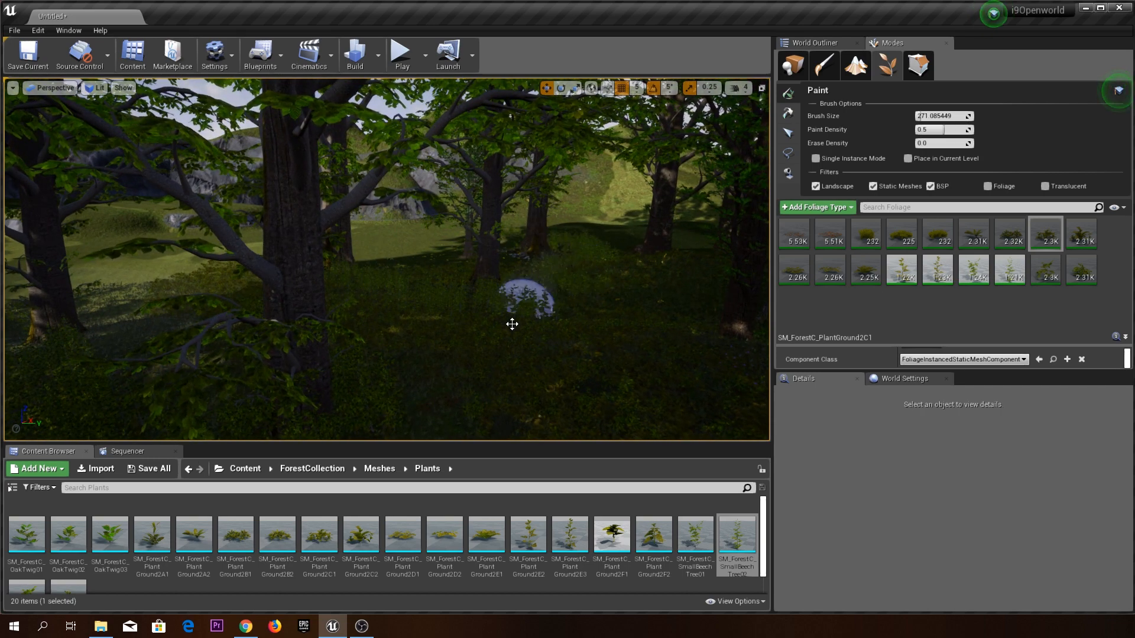
{"action": "left_click_drag", "start_coordinate": [679, 400], "coordinate": [647, 351]}
{"action": "right_click_drag", "start_coordinate": [647, 351], "coordinate": [730, 354]}
{"action": "key", "text": "w"}
{"action": "mouse_move", "coordinate": [582, 361]}
{"action": "left_mouse_down"}
{"action": "mouse_move", "coordinate": [549, 328]}
{"action": "mouse_move", "coordinate": [374, 293]}
{"action": "left_mouse_up"}
{"action": "mouse_move", "coordinate": [442, 276]}
{"action": "left_mouse_down"}
{"action": "mouse_move", "coordinate": [573, 309]}
{"action": "mouse_move", "coordinate": [607, 303]}
{"action": "left_mouse_up"}
{"action": "key", "text": "s"}
{"action": "right_click_drag", "start_coordinate": [607, 303], "coordinate": [750, 305]}
{"action": "key", "text": "d"}
{"action": "key", "text": "w"}
{"action": "left_click_drag", "start_coordinate": [608, 318], "coordinate": [441, 318]}
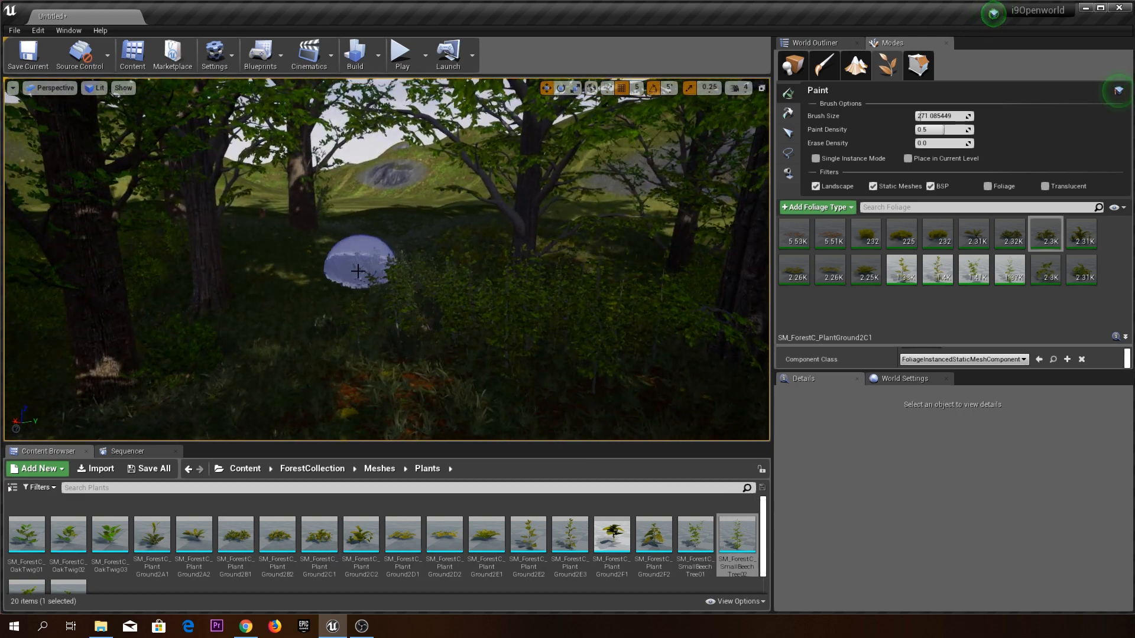
Extend the painted cover of the four tall plant types over the remaining bare ground out to the forest edge facing the hills.
{"action": "mouse_move", "coordinate": [351, 248]}
{"action": "left_mouse_down"}
{"action": "mouse_move", "coordinate": [253, 274]}
{"action": "mouse_move", "coordinate": [253, 292]}
{"action": "mouse_move", "coordinate": [271, 291]}
{"action": "left_mouse_up"}
{"action": "right_click_drag", "start_coordinate": [270, 291], "coordinate": [276, 315]}
{"action": "left_click_drag", "start_coordinate": [240, 354], "coordinate": [213, 355]}
{"action": "mouse_move", "coordinate": [213, 354]}
{"action": "right_mouse_down"}
{"action": "mouse_move", "coordinate": [313, 313]}
{"action": "mouse_move", "coordinate": [322, 322]}
{"action": "right_mouse_up"}
{"action": "key", "text": "w"}
{"action": "left_click_drag", "start_coordinate": [335, 375], "coordinate": [405, 340]}
{"action": "key", "text": "w"}
{"action": "right_click_drag", "start_coordinate": [405, 341], "coordinate": [481, 316]}
{"action": "mouse_move", "coordinate": [420, 398]}
{"action": "left_mouse_down"}
{"action": "mouse_move", "coordinate": [273, 390]}
{"action": "mouse_move", "coordinate": [193, 433]}
{"action": "mouse_move", "coordinate": [222, 393]}
{"action": "mouse_move", "coordinate": [207, 390]}
{"action": "left_mouse_up"}
{"action": "right_click_drag", "start_coordinate": [207, 390], "coordinate": [142, 393]}
{"action": "left_click_drag", "start_coordinate": [208, 391], "coordinate": [168, 385]}
{"action": "right_click_drag", "start_coordinate": [484, 347], "coordinate": [602, 378]}
{"action": "left_click_drag", "start_coordinate": [608, 248], "coordinate": [543, 253]}
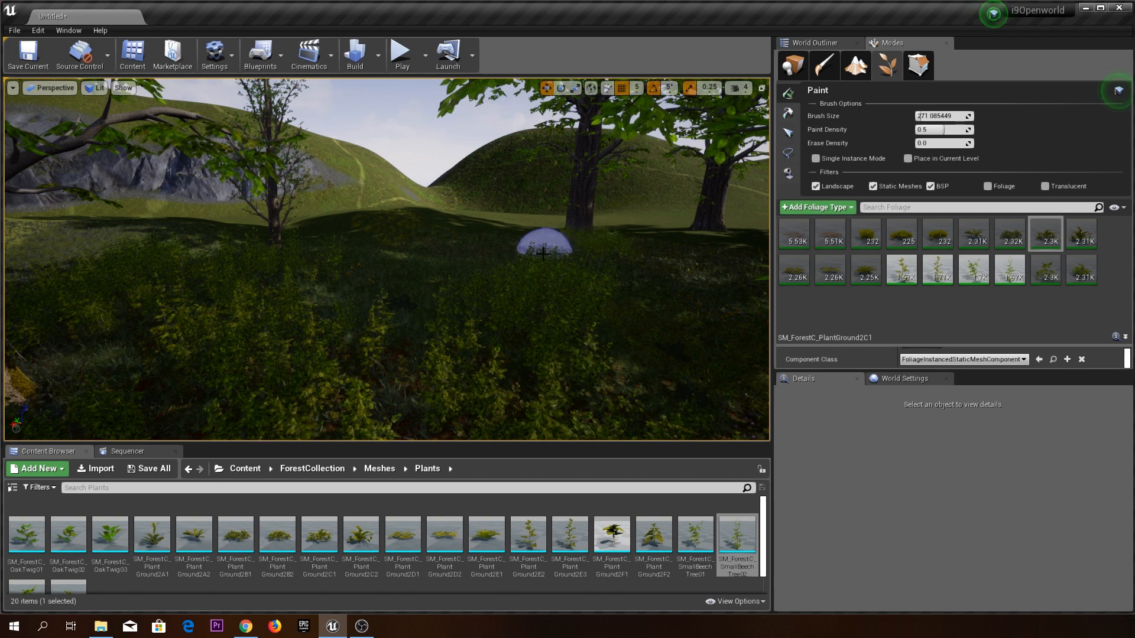
{"action": "left_click_drag", "start_coordinate": [374, 301], "coordinate": [434, 240]}
{"action": "right_click_drag", "start_coordinate": [440, 237], "coordinate": [546, 274]}
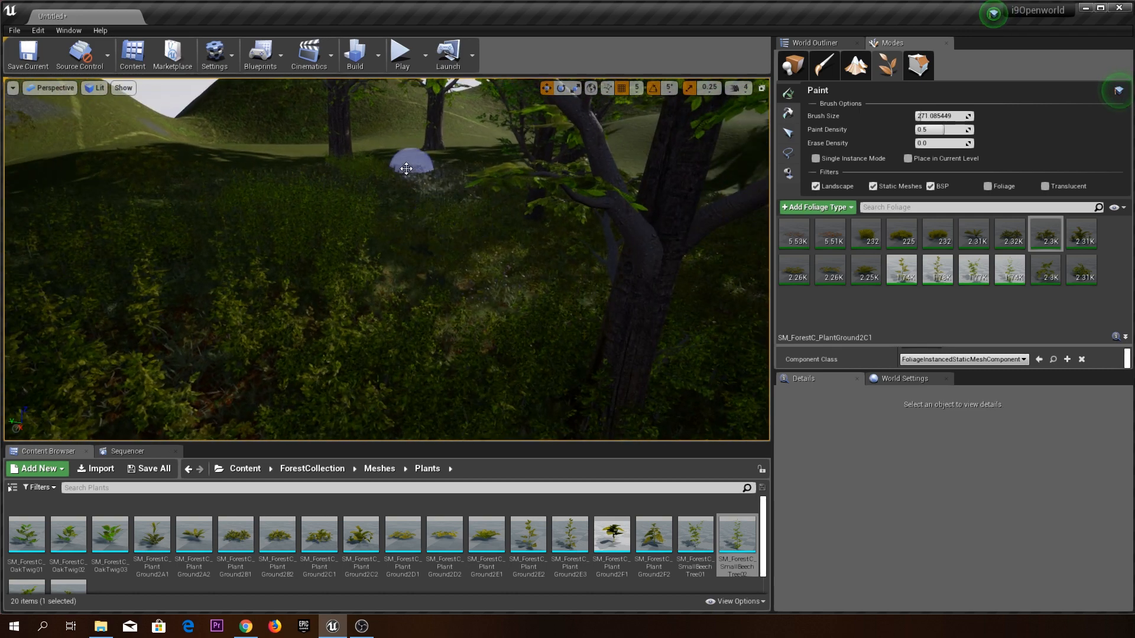
{"action": "right_click_drag", "start_coordinate": [488, 197], "coordinate": [532, 206]}
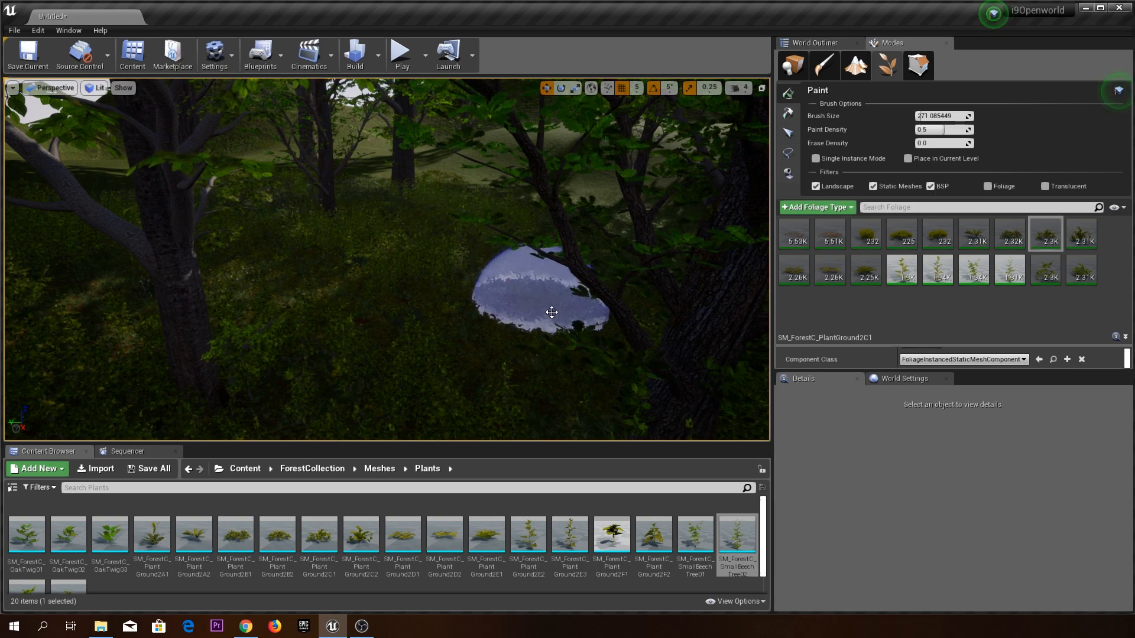
{"action": "left_click_drag", "start_coordinate": [528, 332], "coordinate": [407, 328]}
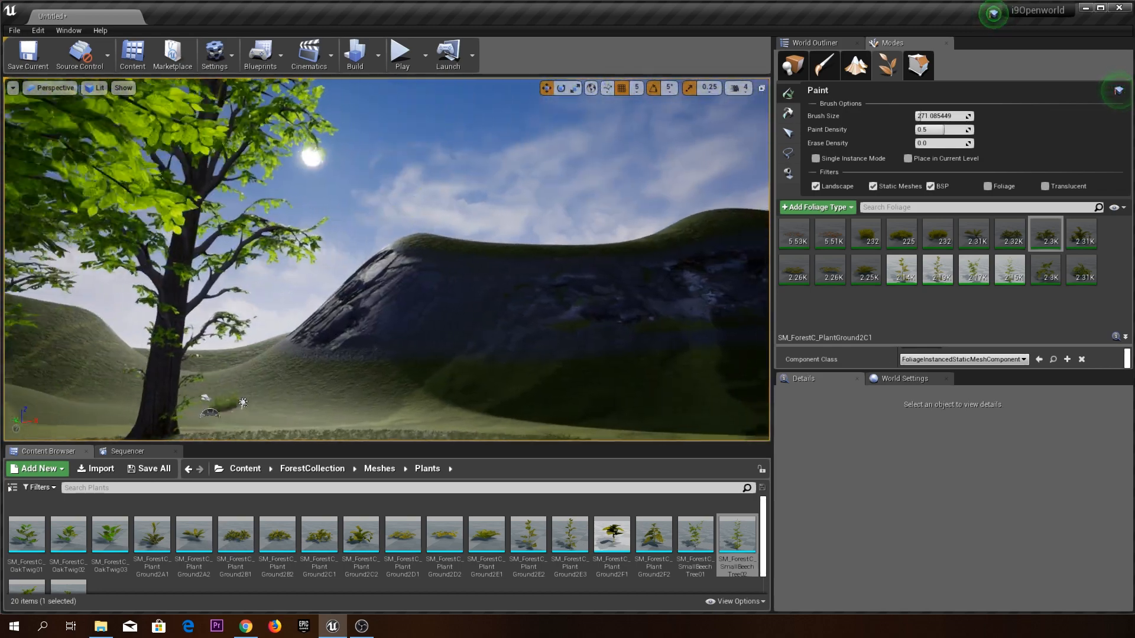
Survey the planted forest and surrounding mountains, and look through the level's list of actors.
{"action": "right_click_drag", "start_coordinate": [387, 260], "coordinate": [438, 190]}
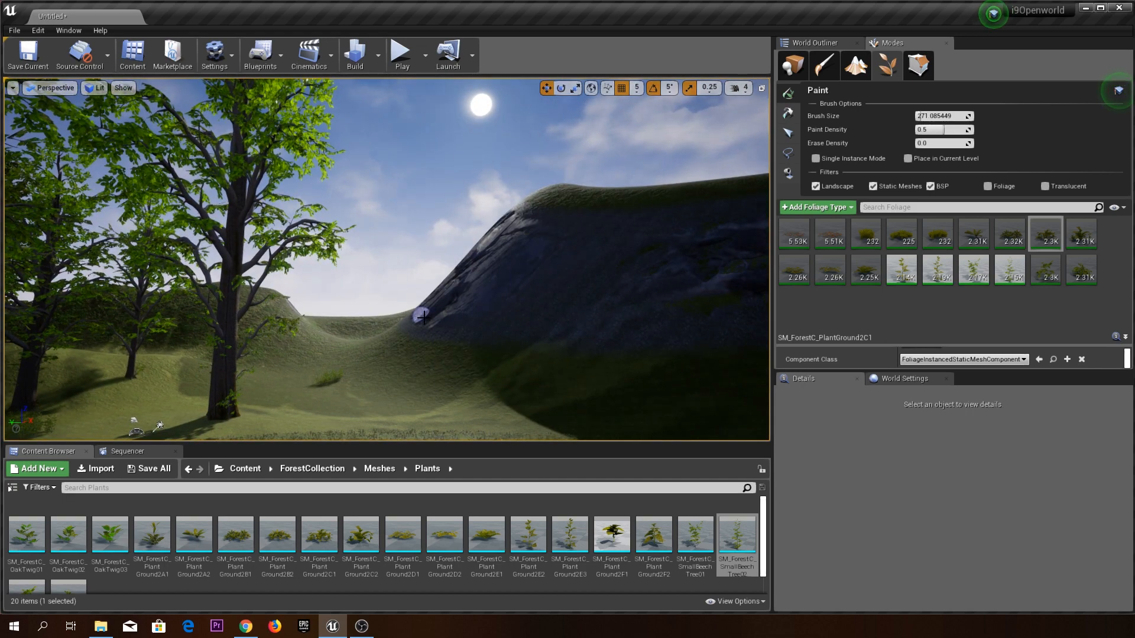
{"action": "mouse_move", "coordinate": [543, 262]}
{"action": "right_mouse_down"}
{"action": "mouse_move", "coordinate": [438, 212]}
{"action": "mouse_move", "coordinate": [201, 307]}
{"action": "right_mouse_up"}
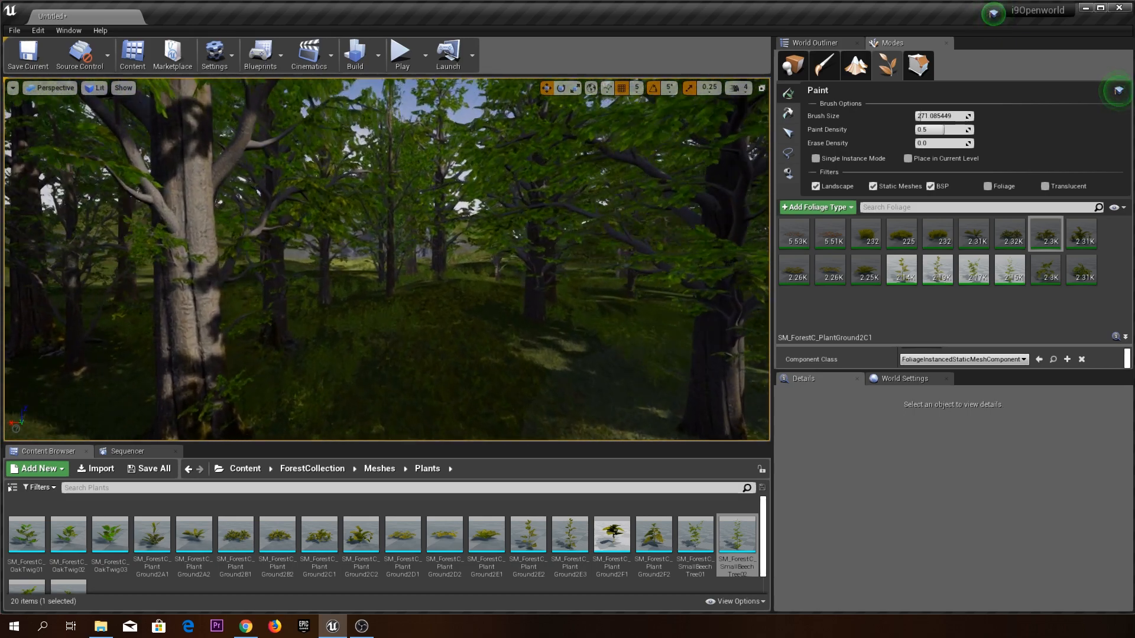
{"action": "right_click_drag", "start_coordinate": [386, 260], "coordinate": [685, 258]}
{"action": "mouse_move", "coordinate": [559, 260]}
{"action": "right_mouse_down"}
{"action": "mouse_move", "coordinate": [576, 260]}
{"action": "mouse_move", "coordinate": [559, 260]}
{"action": "right_mouse_up"}
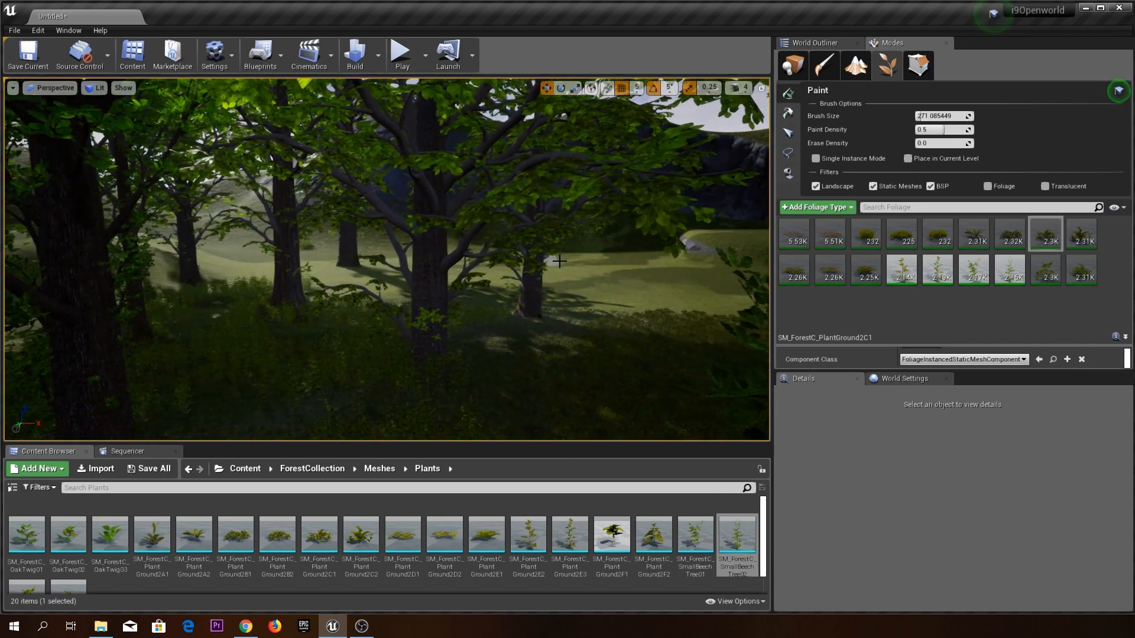
{"action": "left_click", "coordinate": [825, 46]}
{"action": "scroll", "coordinate": [925, 159], "scroll_direction": "down", "scroll_amount": 3}
{"action": "scroll", "coordinate": [926, 158], "scroll_direction": "up", "scroll_amount": 3}
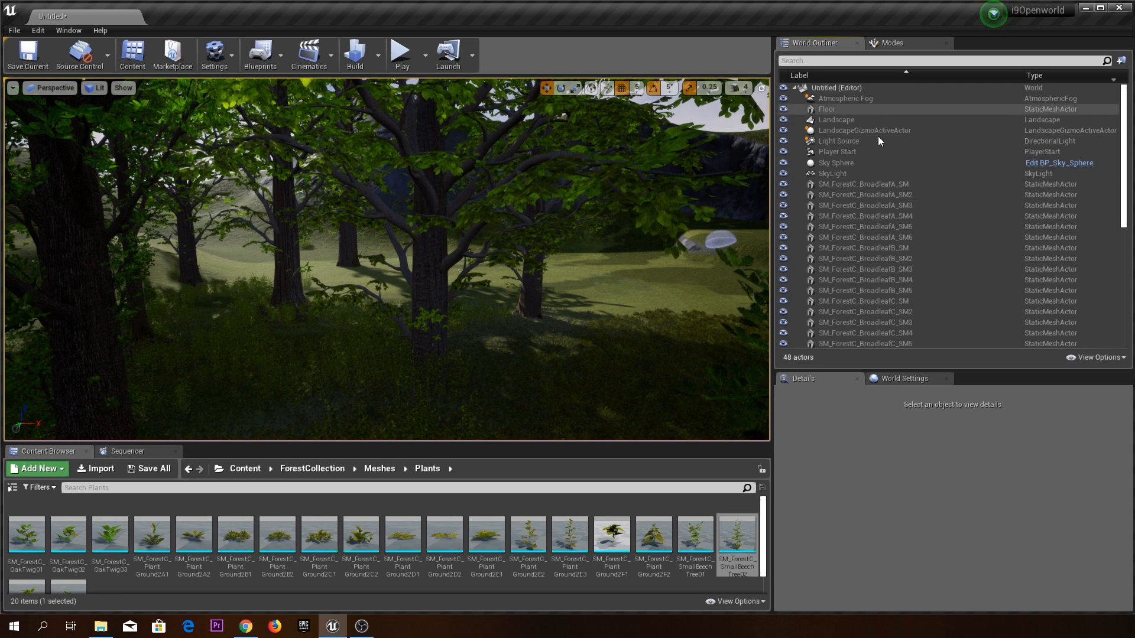
{"action": "scroll", "coordinate": [916, 204], "scroll_direction": "down", "scroll_amount": 5}
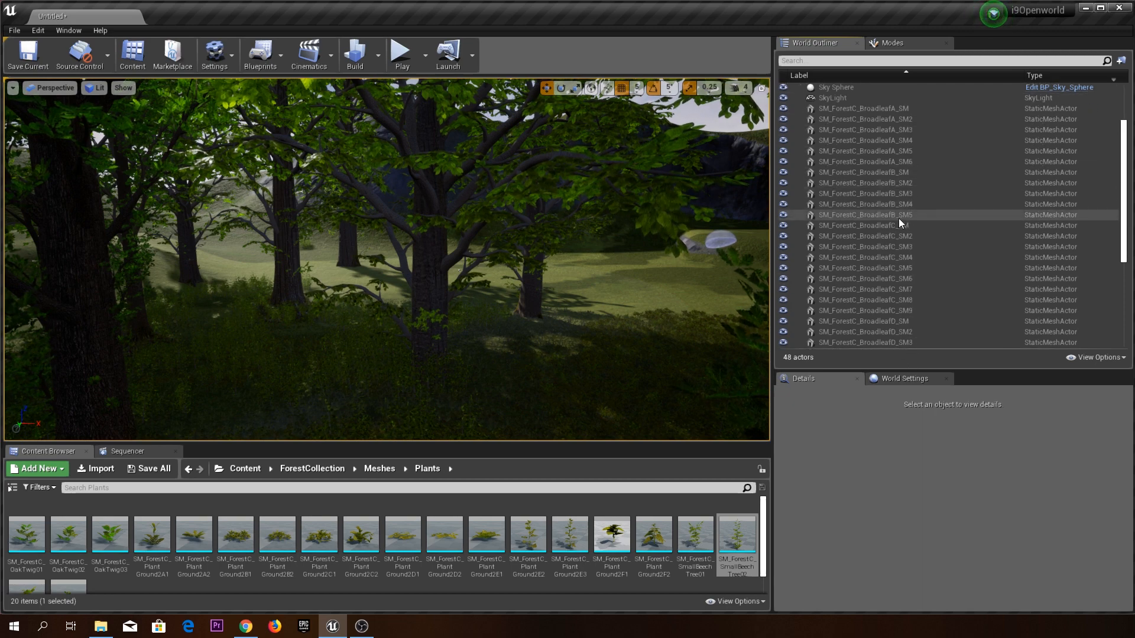
{"action": "scroll", "coordinate": [900, 219], "scroll_direction": "up", "scroll_amount": 8}
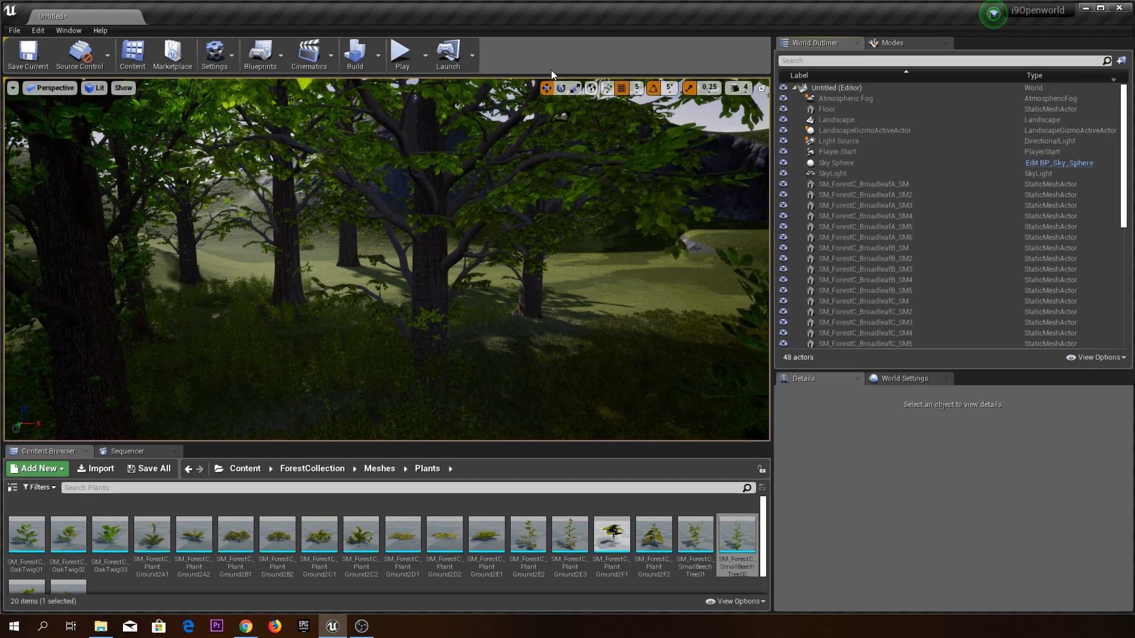
Leave foliage painting for the Place mode and rotate the Light Source by -25 degrees.
{"action": "left_click", "coordinate": [893, 43]}
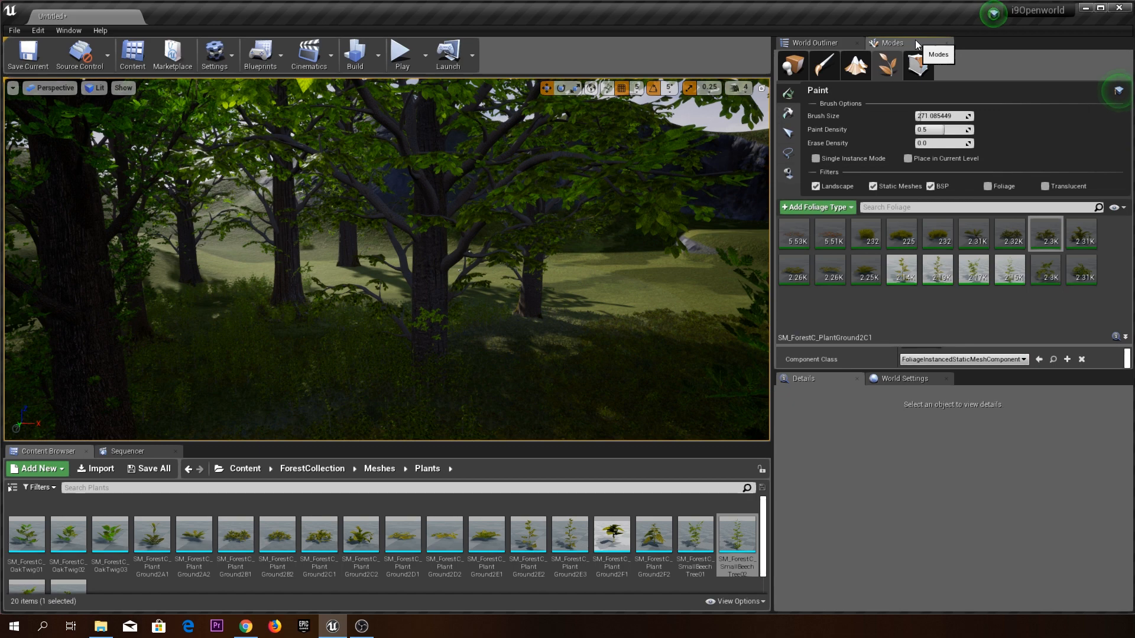
{"action": "left_click", "coordinate": [791, 74]}
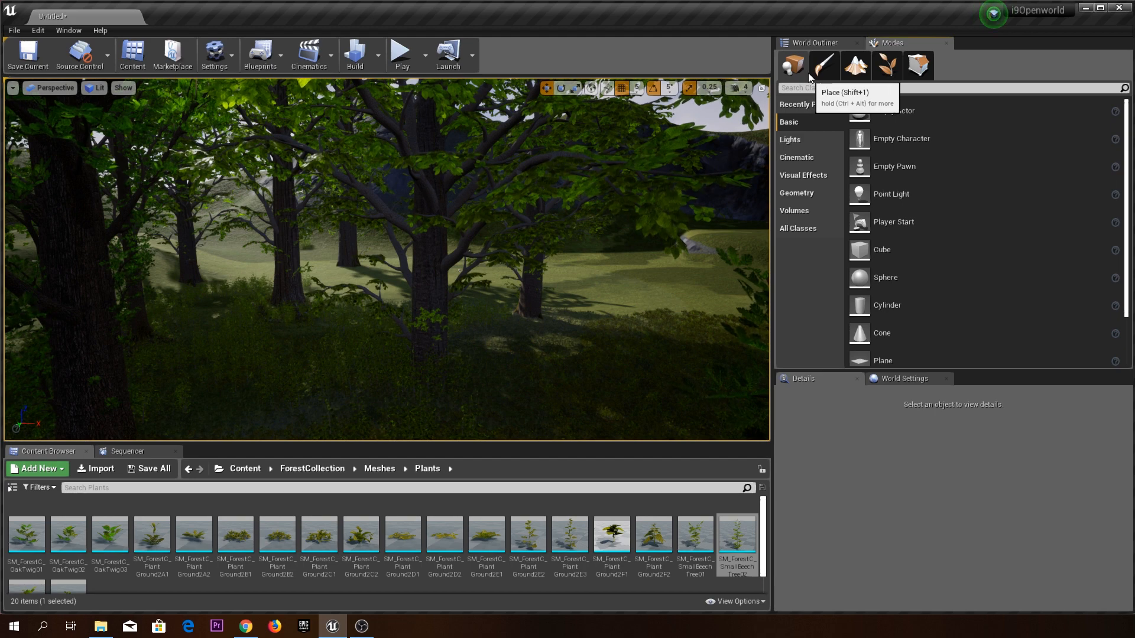
{"action": "left_click", "coordinate": [815, 42]}
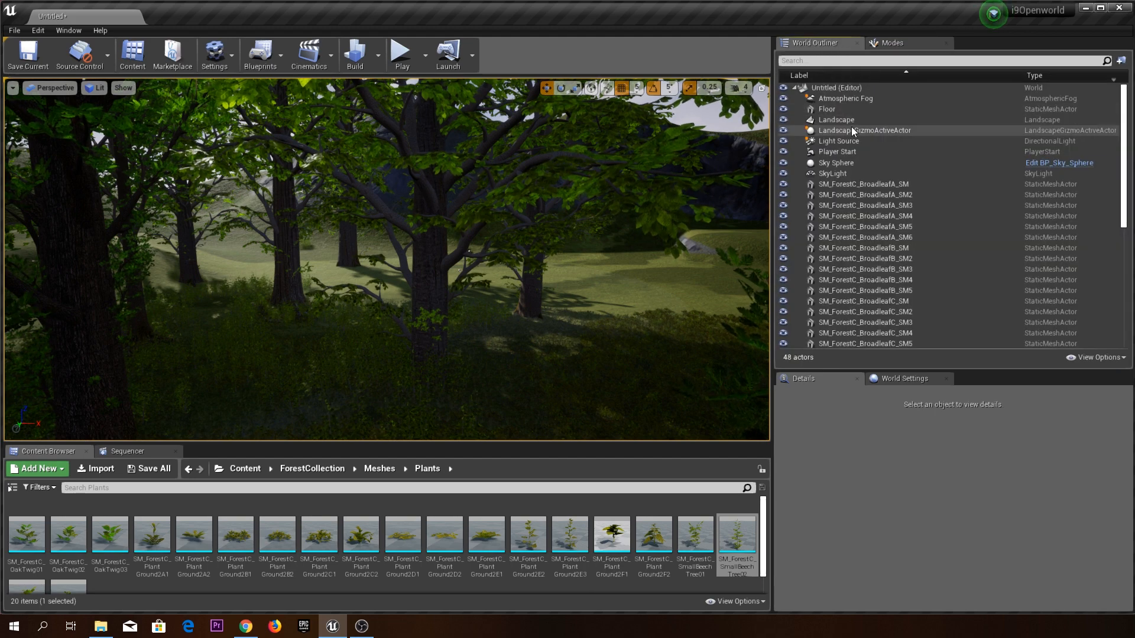
{"action": "left_click", "coordinate": [850, 140]}
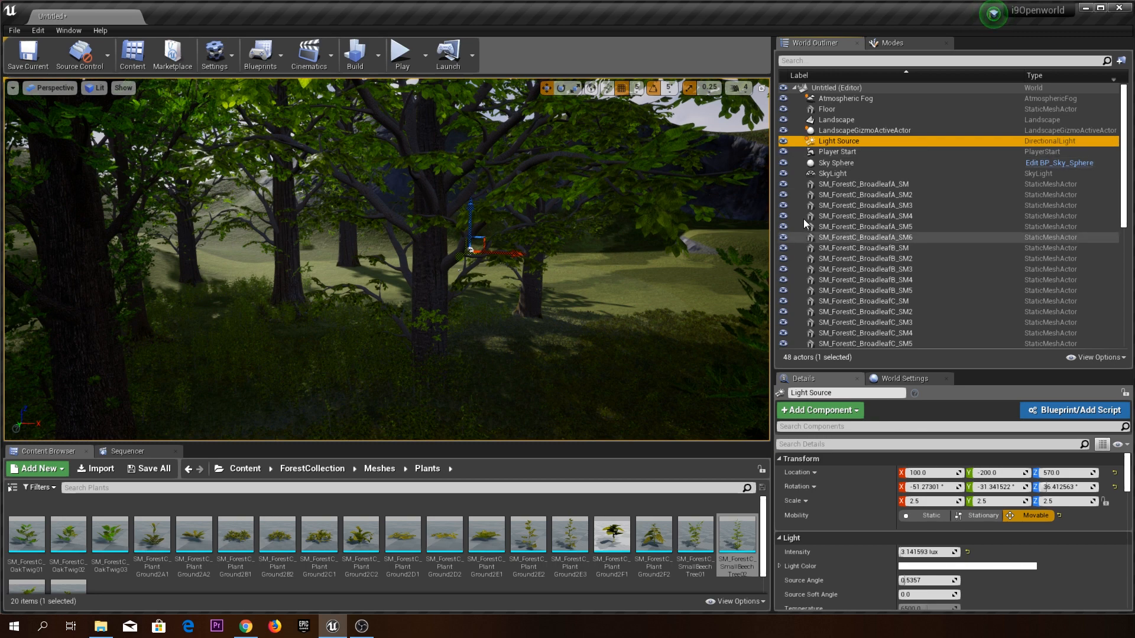
{"action": "key", "text": "e"}
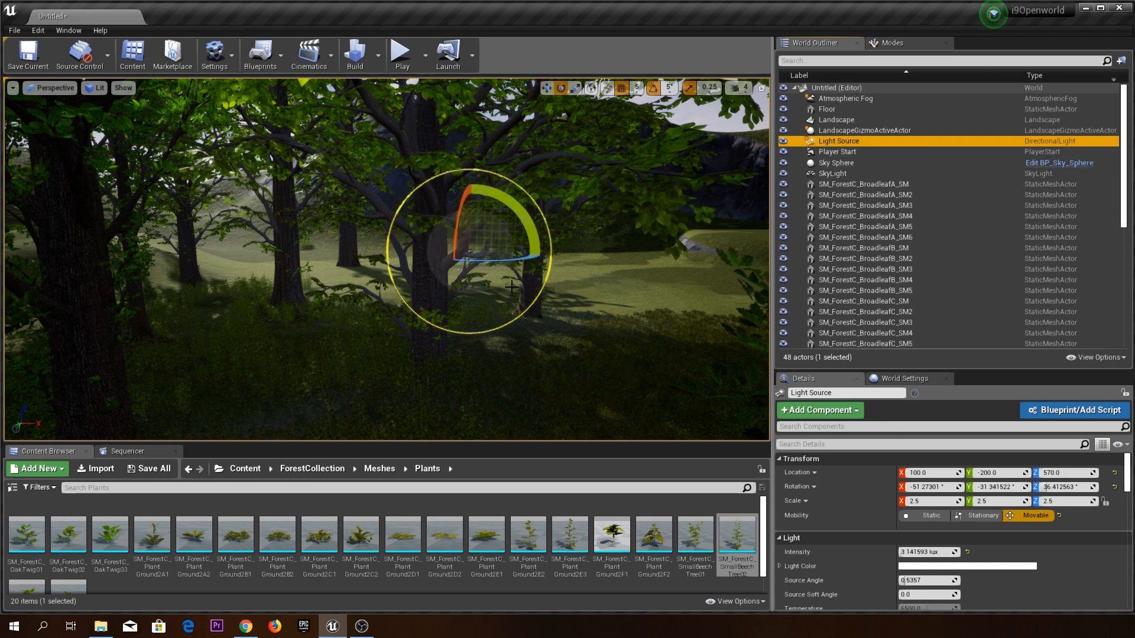
{"action": "left_click_drag", "start_coordinate": [520, 251], "coordinate": [480, 282]}
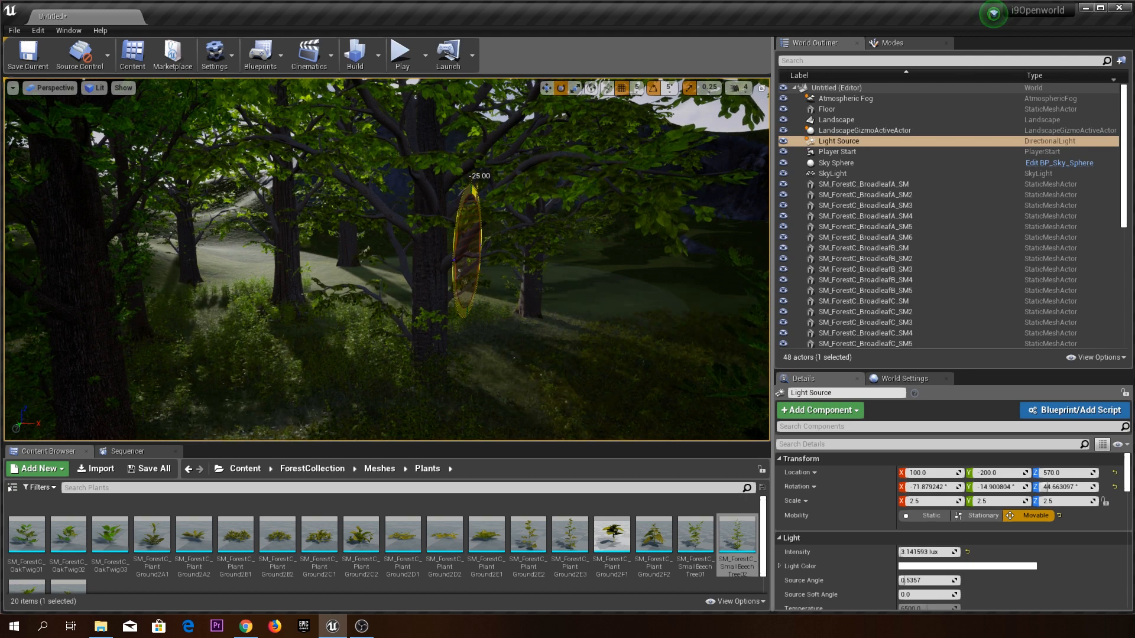
Refresh the Sky Sphere's material to match the rotated Light Source.
{"action": "right_click_drag", "start_coordinate": [480, 281], "coordinate": [530, 354]}
{"action": "key", "text": "w"}
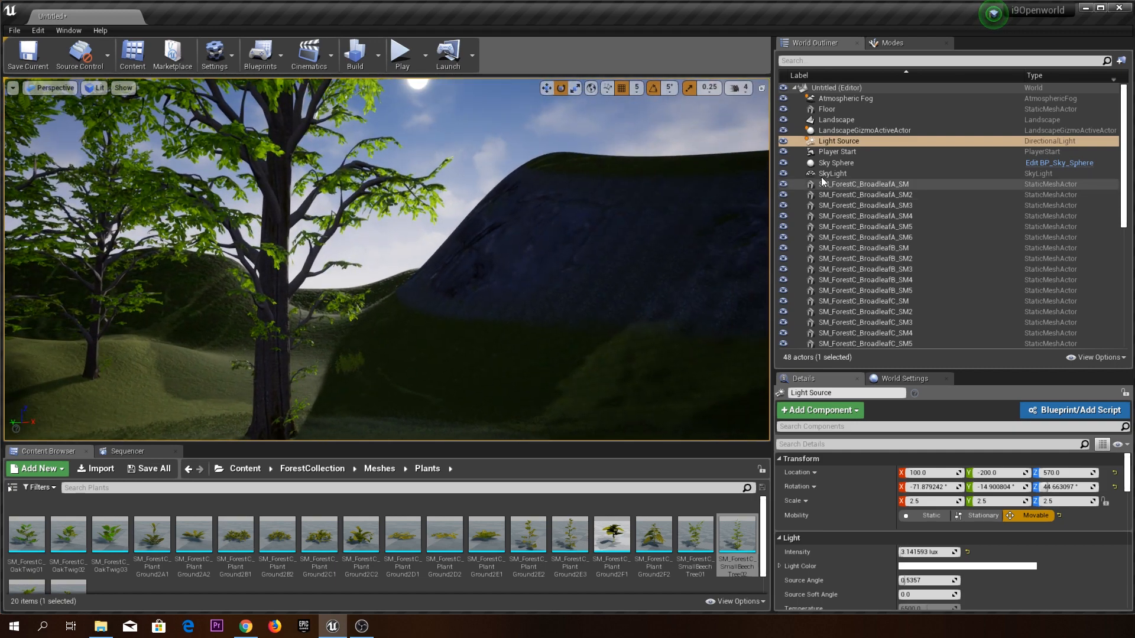
{"action": "left_click", "coordinate": [883, 164]}
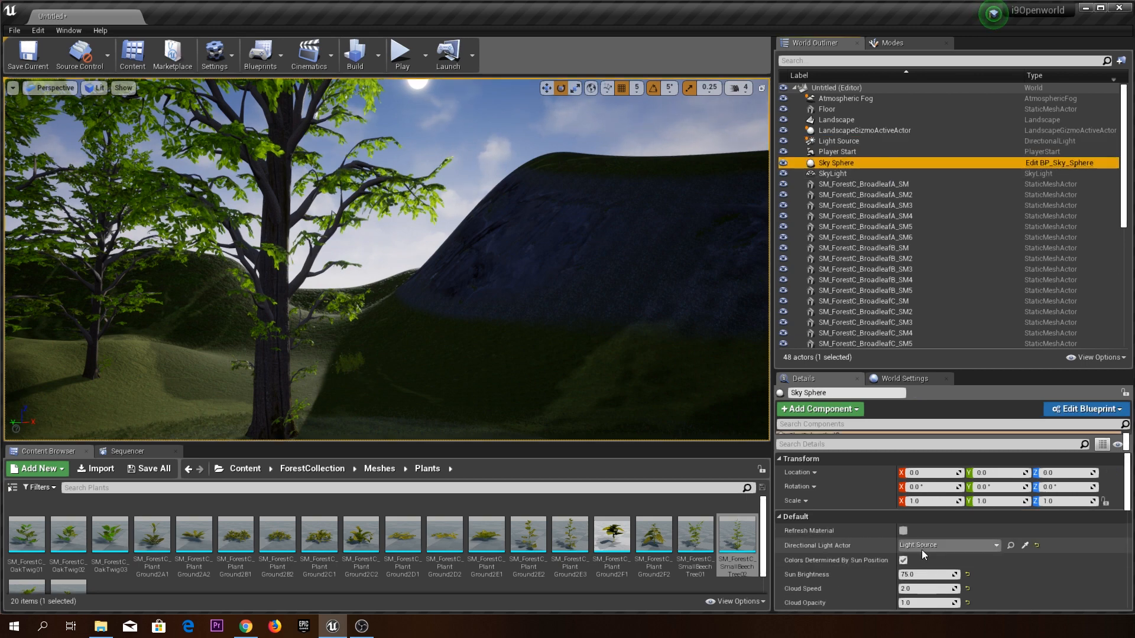
{"action": "left_click", "coordinate": [904, 531]}
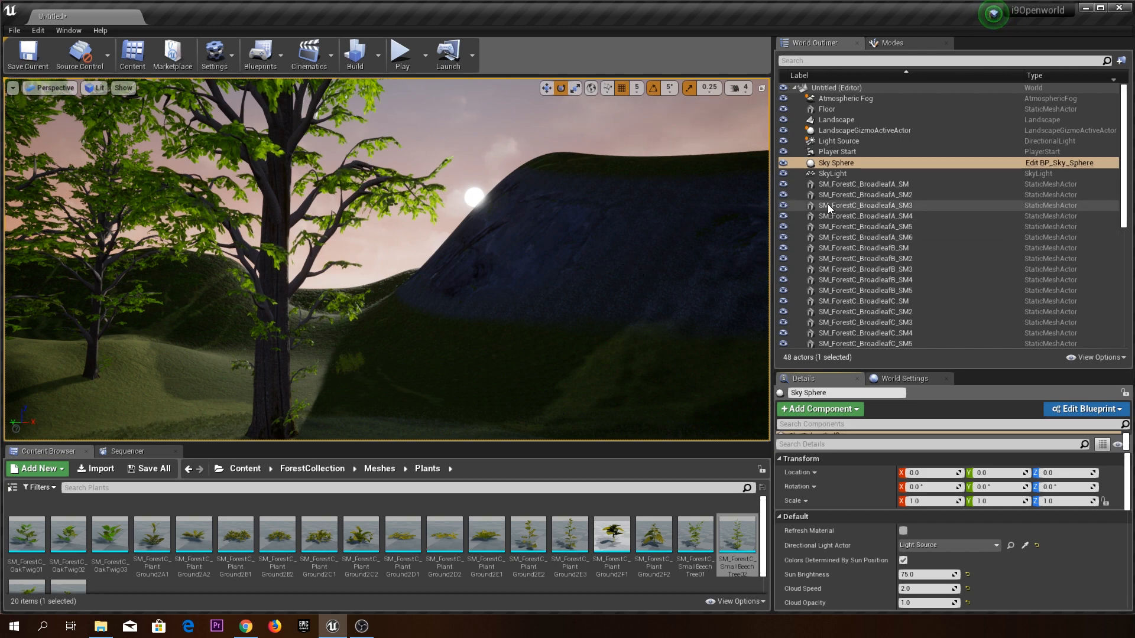
Set the Light Source's light color to a warm orange with R 1.0, G 0.727165 and B 0.39038.
{"action": "left_click", "coordinate": [838, 141]}
{"action": "mouse_move", "coordinate": [532, 254]}
{"action": "right_mouse_down"}
{"action": "mouse_move", "coordinate": [519, 281]}
{"action": "mouse_move", "coordinate": [532, 255]}
{"action": "right_mouse_up"}
{"action": "key", "text": "s"}
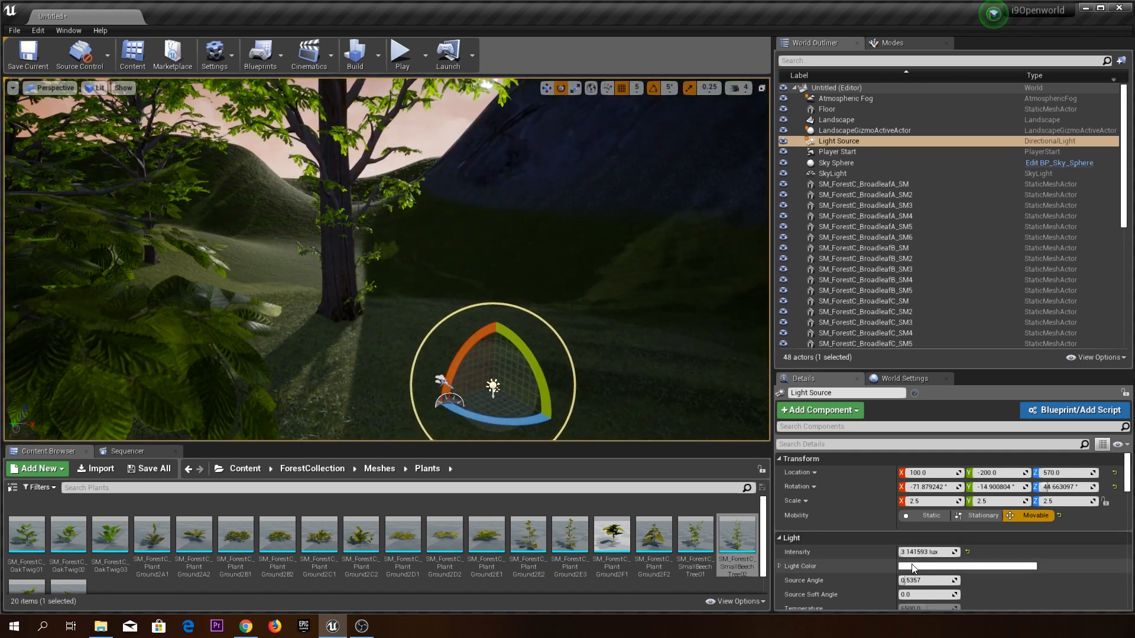
{"action": "left_click", "coordinate": [913, 566]}
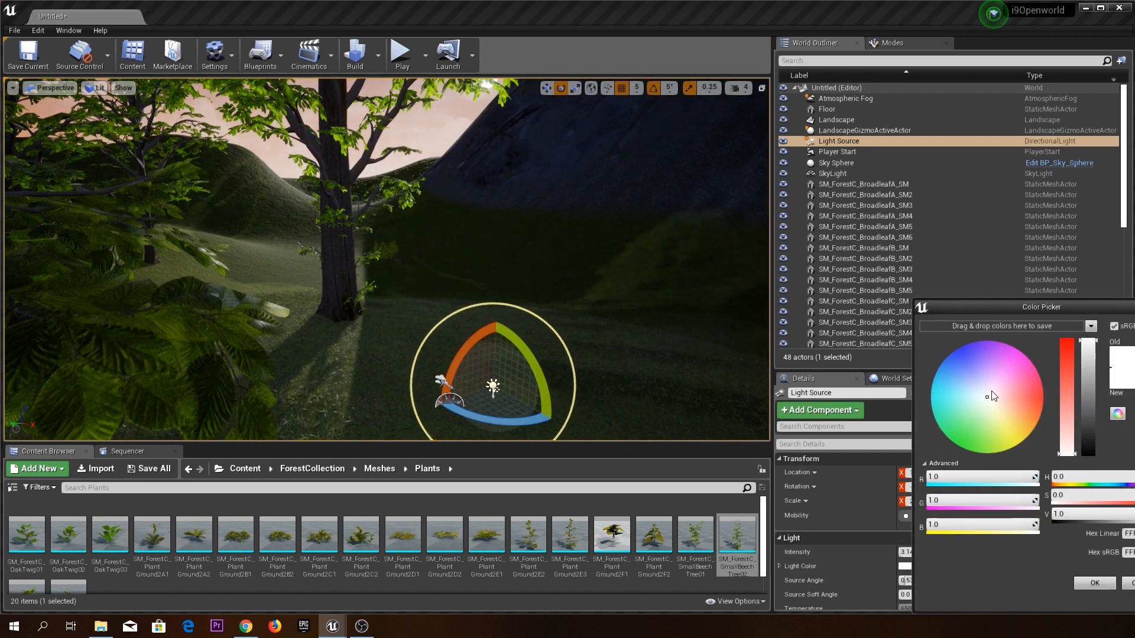
{"action": "left_click_drag", "start_coordinate": [989, 399], "coordinate": [1015, 416]}
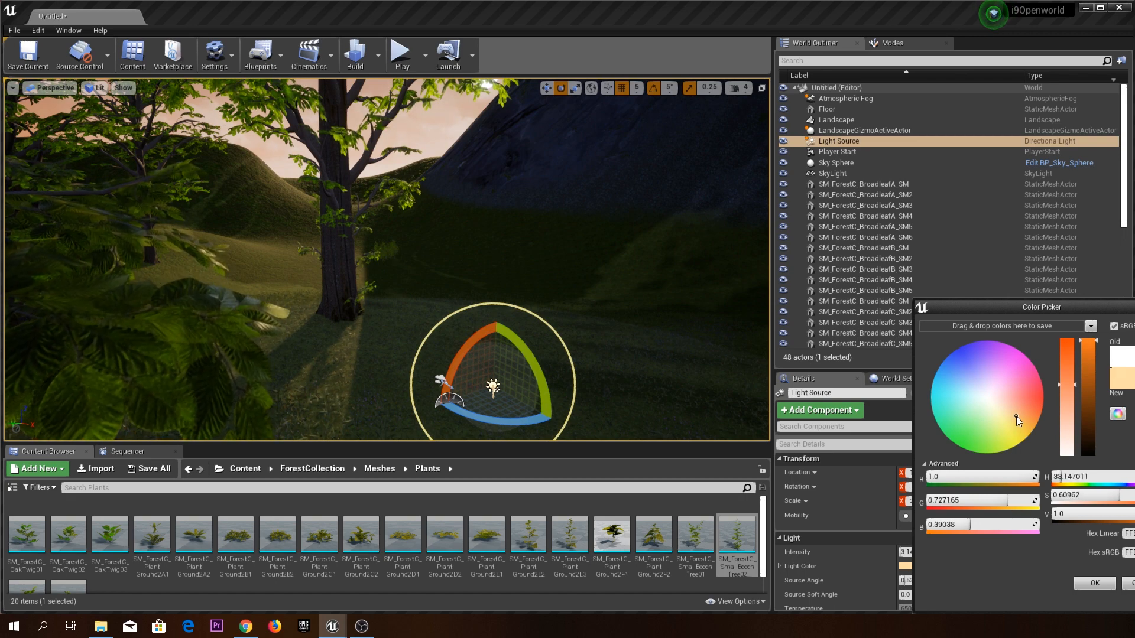
{"action": "right_click_drag", "start_coordinate": [597, 284], "coordinate": [385, 227]}
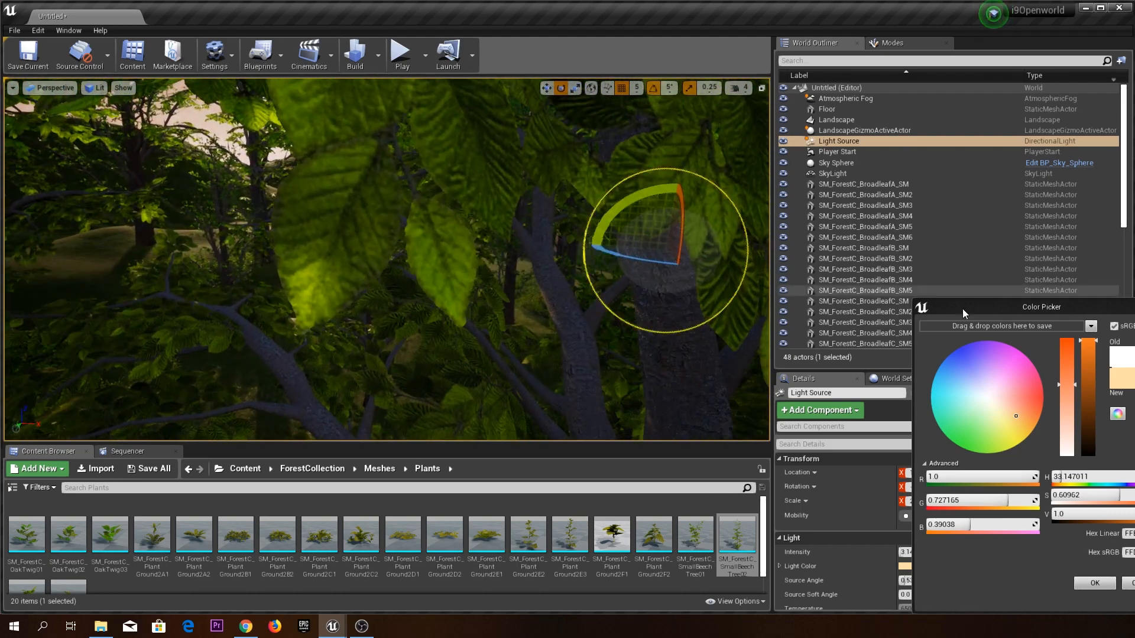
{"action": "left_click", "coordinate": [1094, 583]}
Look over the relit hills and return the asset browser to the root Content folder.
{"action": "right_click_drag", "start_coordinate": [603, 266], "coordinate": [600, 286]}
{"action": "key", "text": "w"}
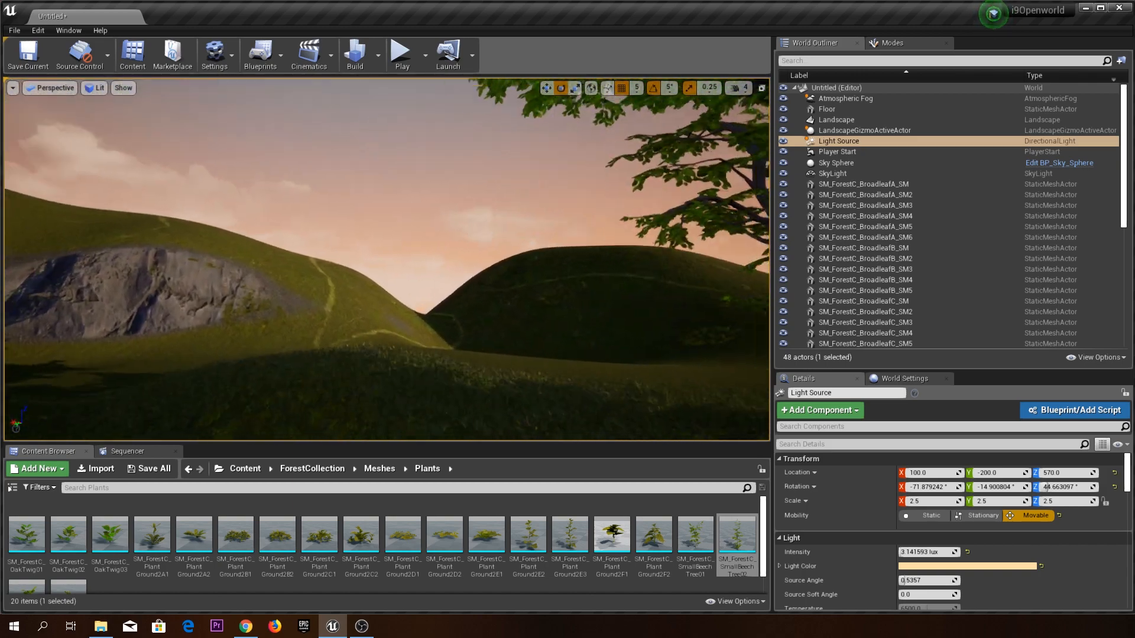
{"action": "left_click", "coordinate": [245, 468]}
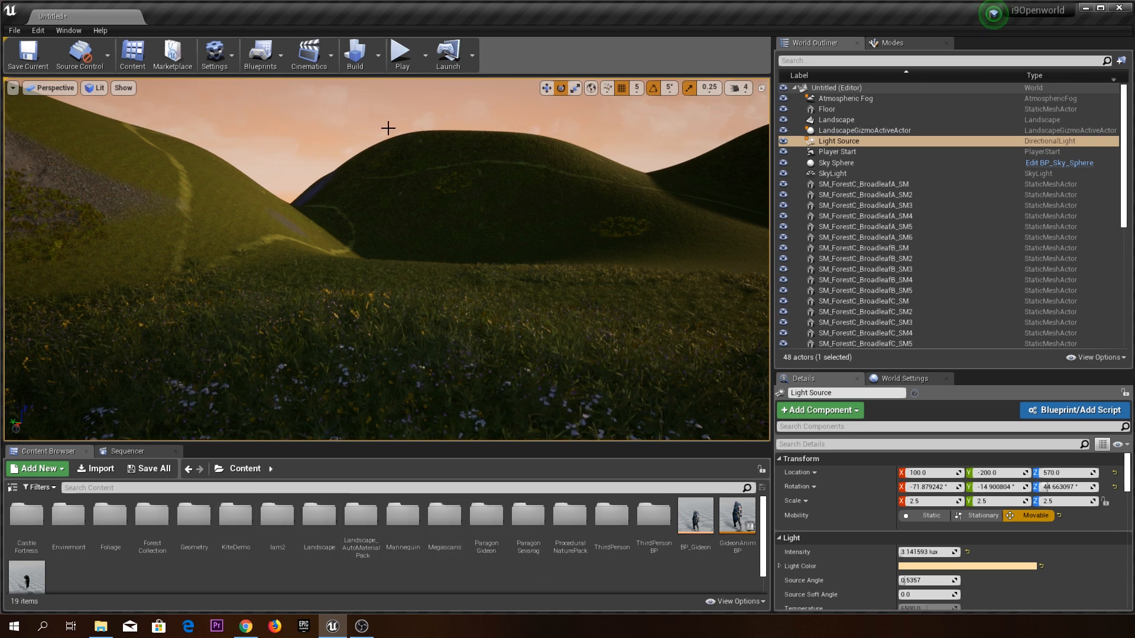
Play the level in the editor and run the character through the forest and its undergrowth.
{"action": "right_click_drag", "start_coordinate": [414, 190], "coordinate": [650, 217]}
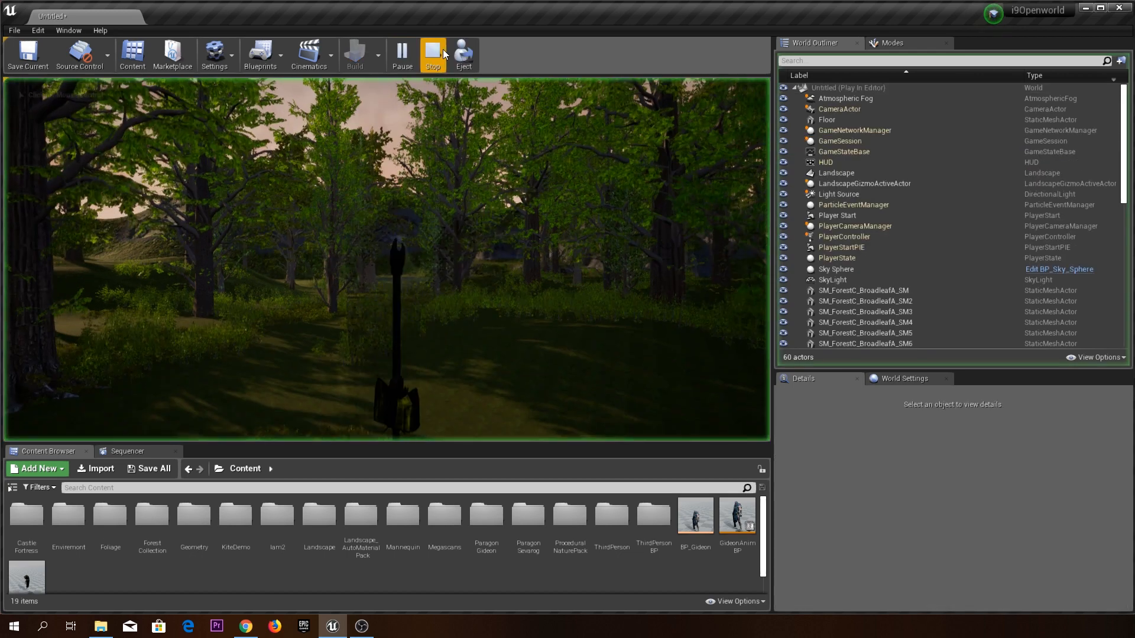
{"action": "left_click", "coordinate": [463, 269]}
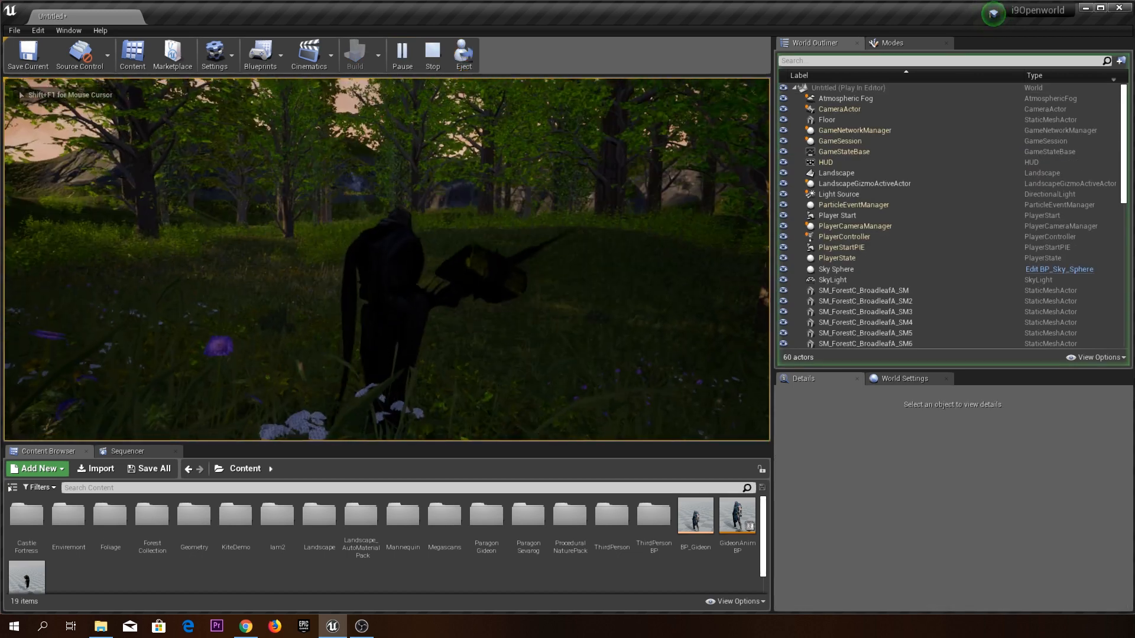
{"action": "key", "text": "w"}
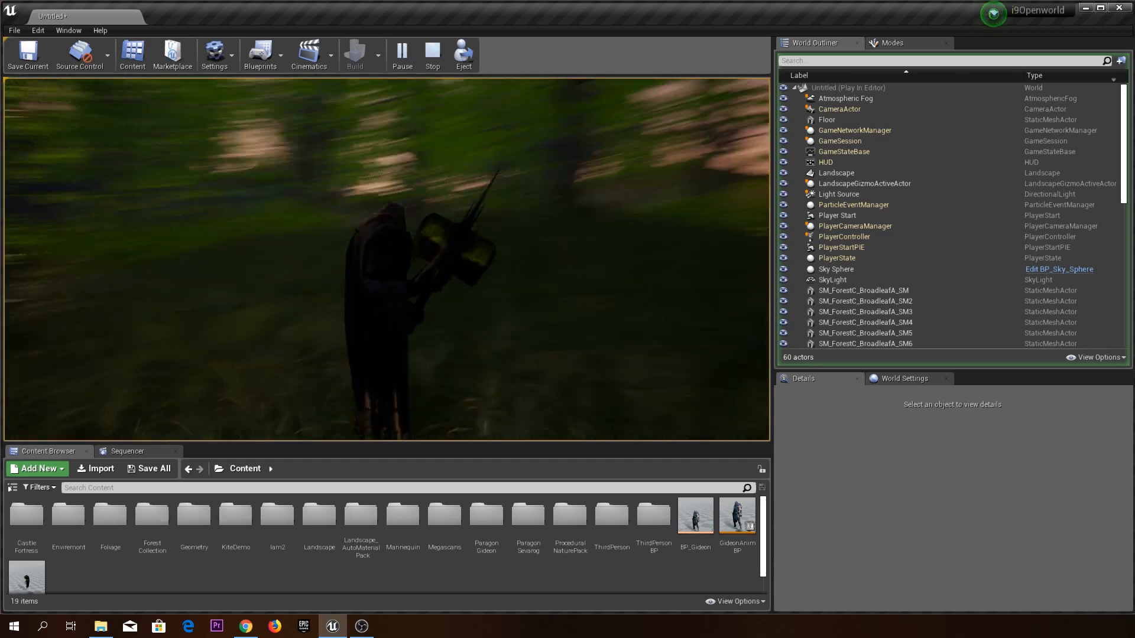
{"action": "key", "text": "w"}
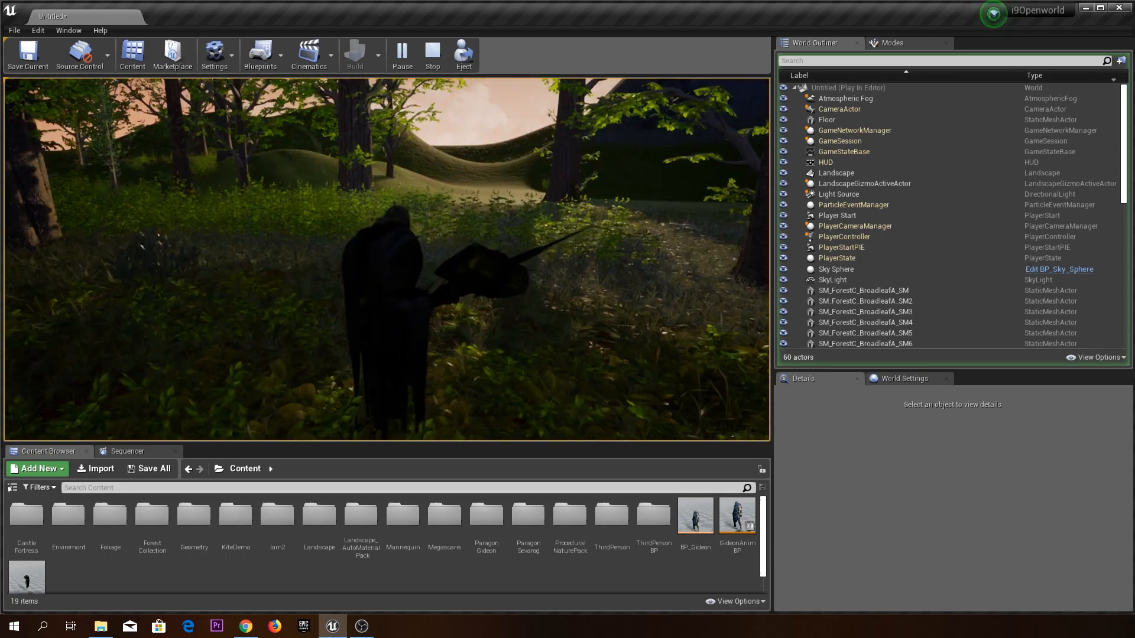
{"action": "key", "text": "w"}
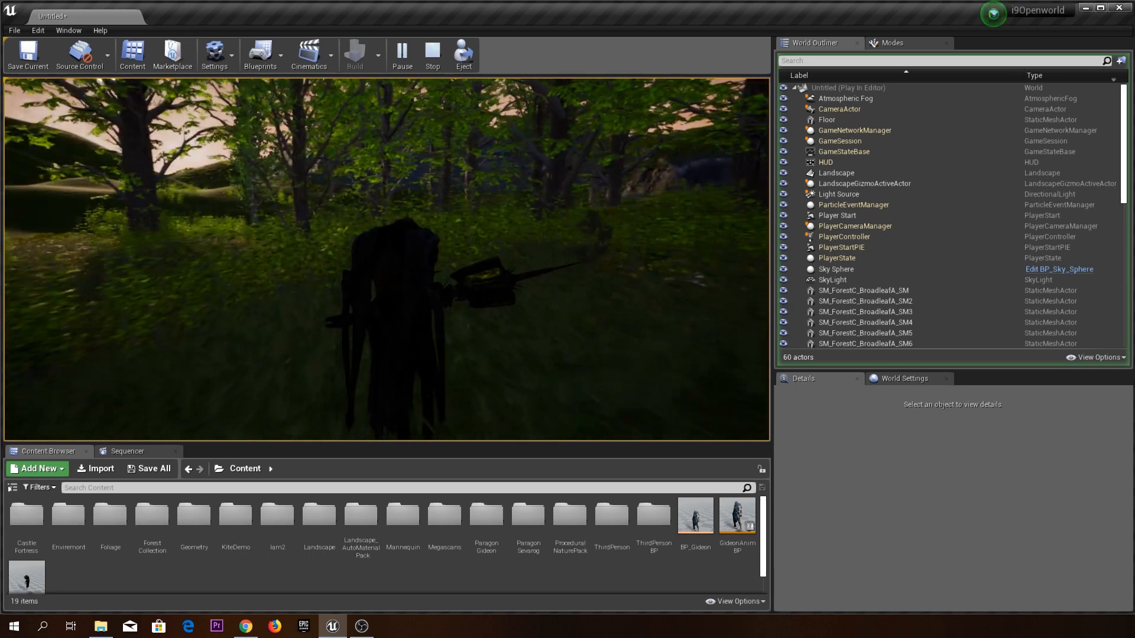
{"action": "key", "text": "w"}
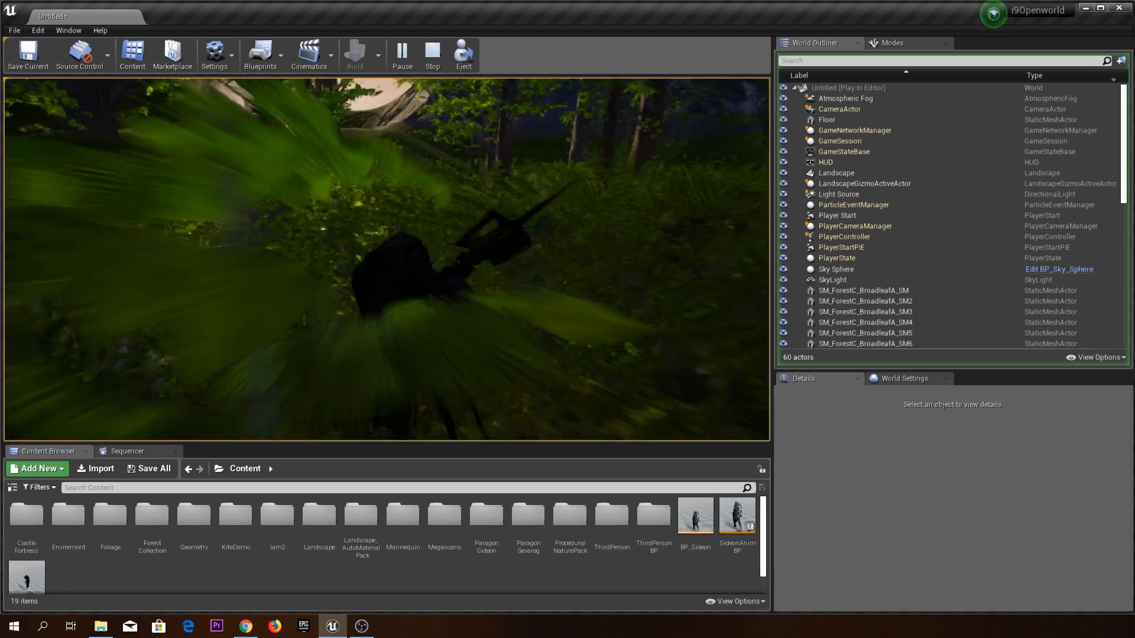
{"action": "key", "text": "w"}
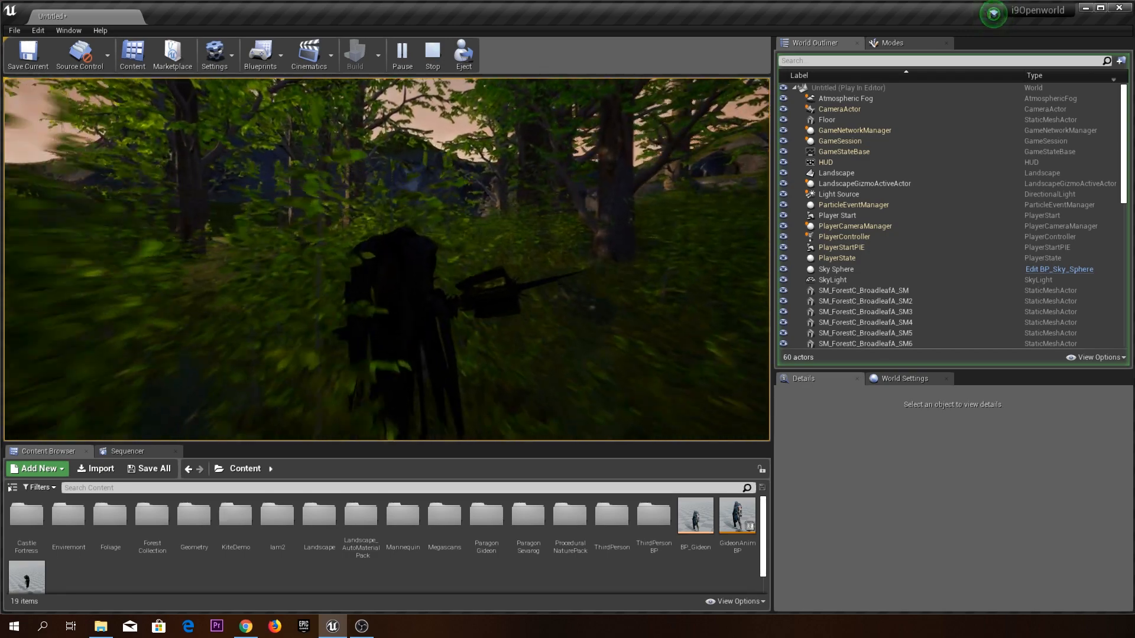